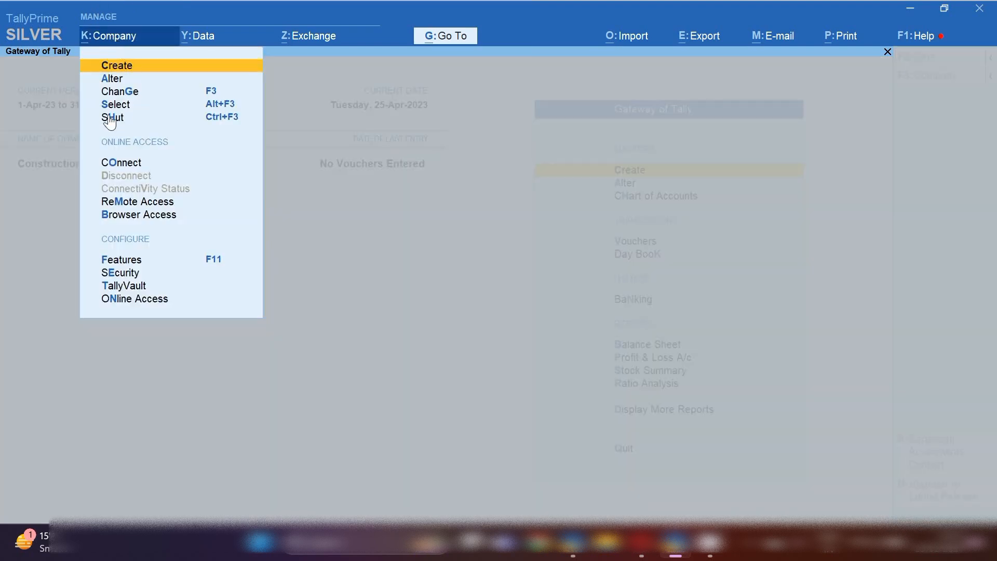
Open the company's details for alteration and review its name, address, state, pincode and contact fields.
left_click(127, 80)
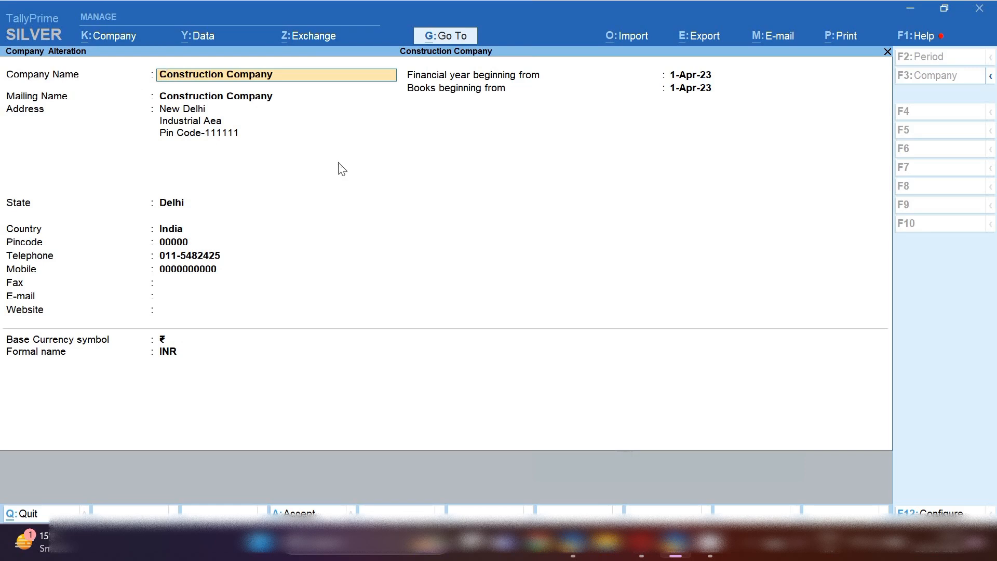
key("Return")
key("Return")
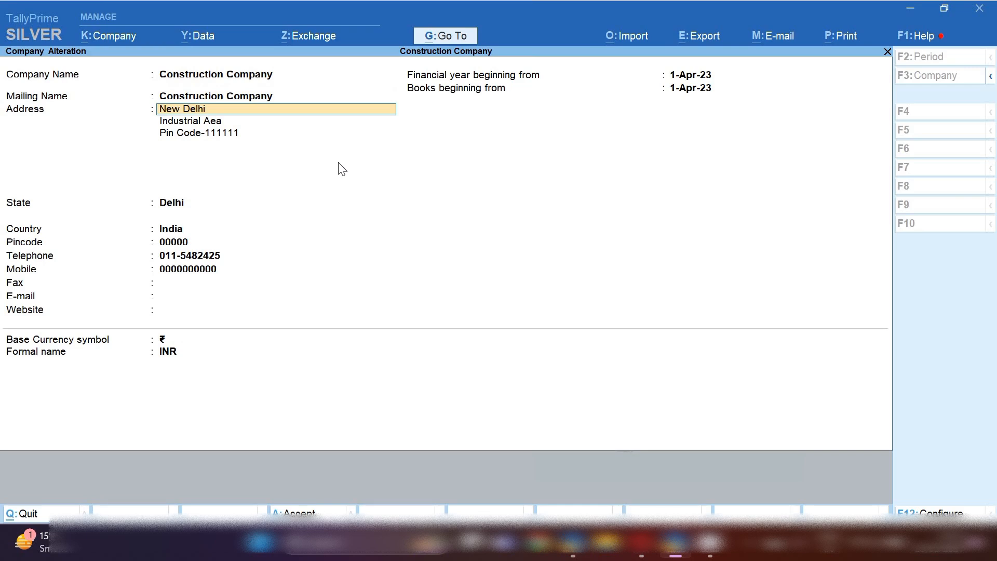
key("Return")
key("Return")
key("Return")
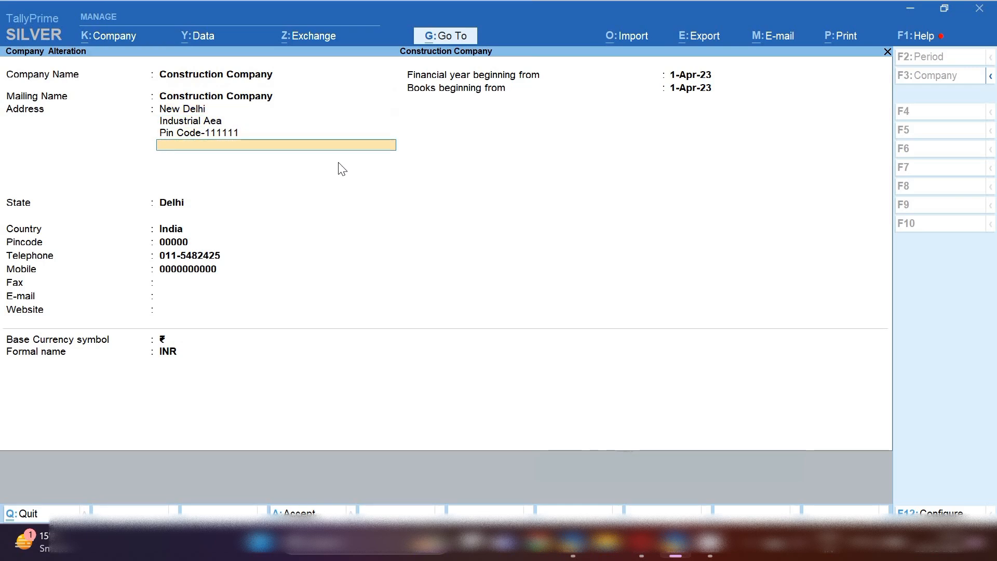
key("Return")
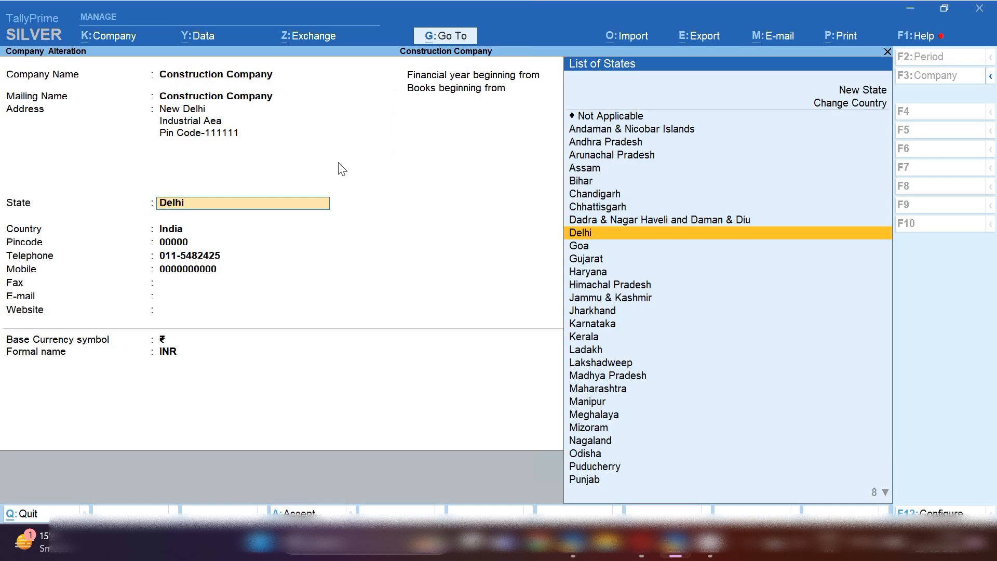
key("Return")
key("Return")
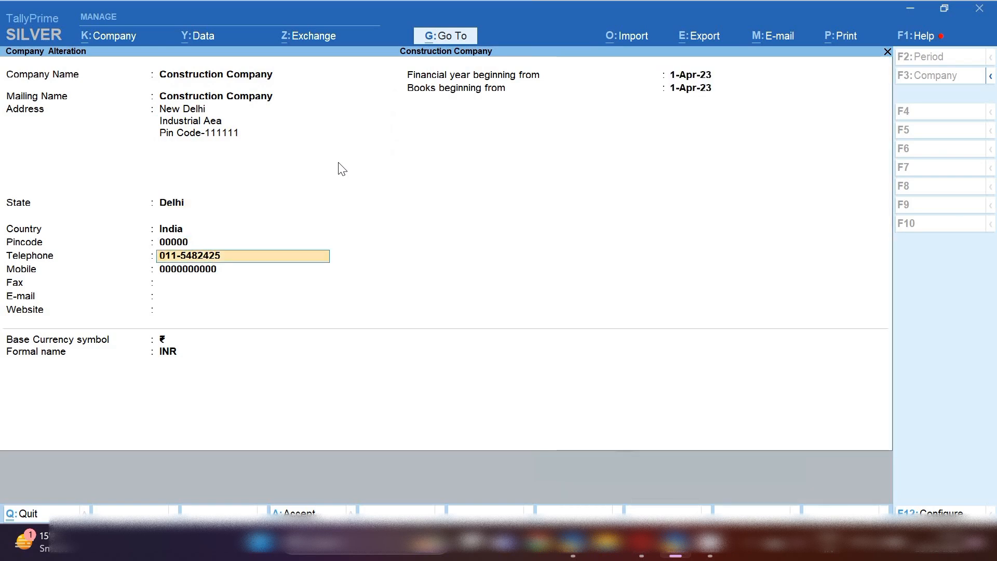
key("Return")
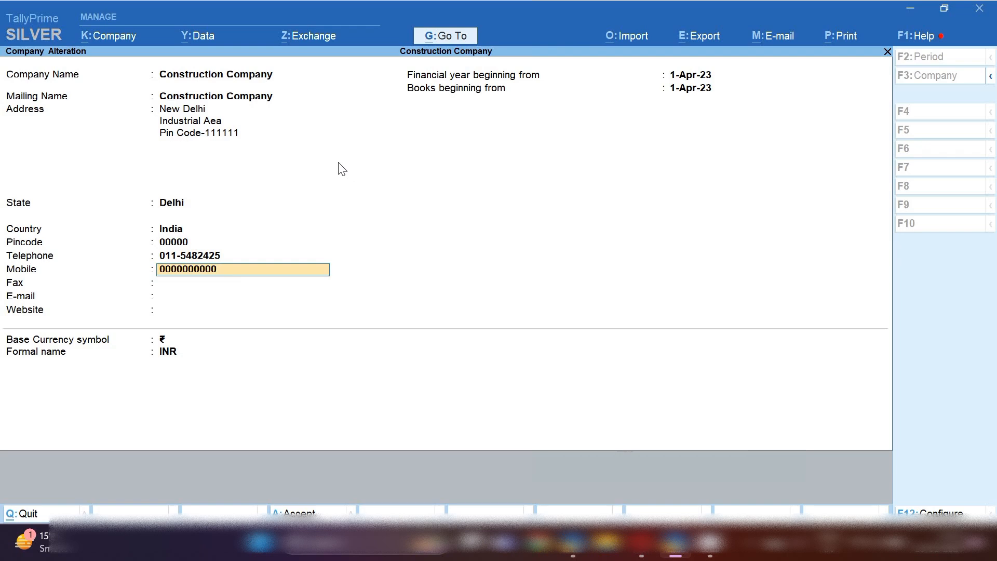
key("Return")
key("Return")
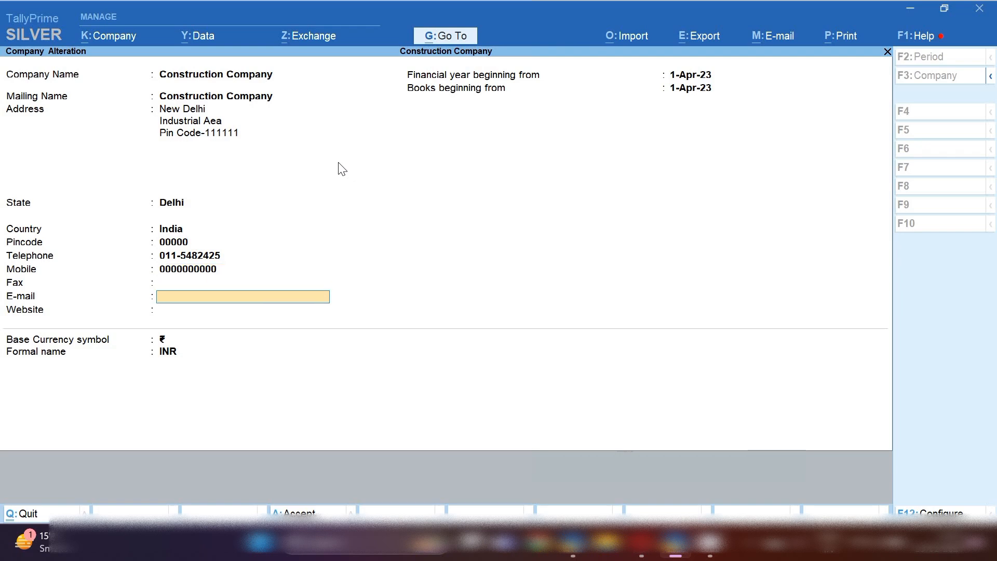
key("Return")
key("Return")
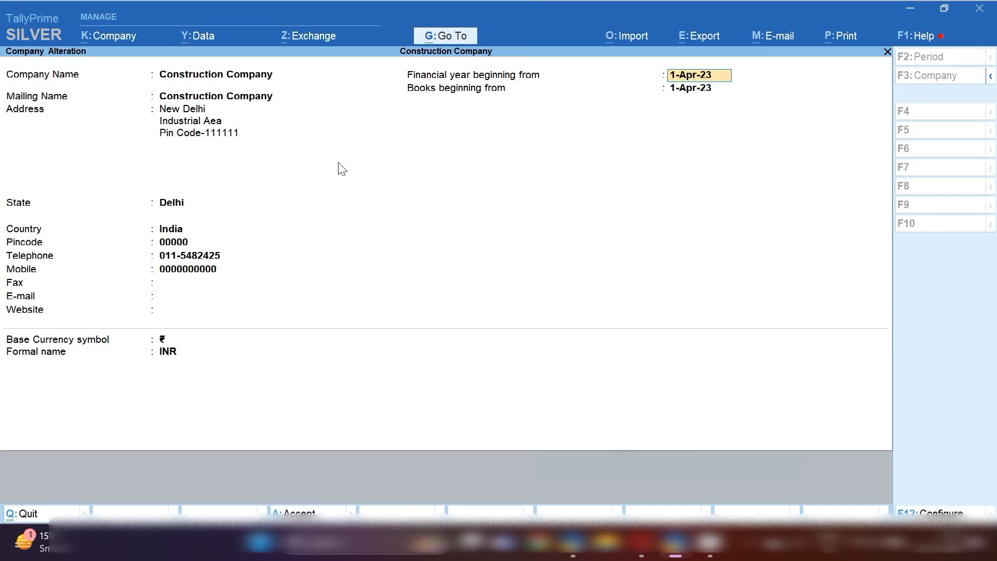
Check the financial year, books beginning date and base currency fields, and accept the company details.
key("Return")
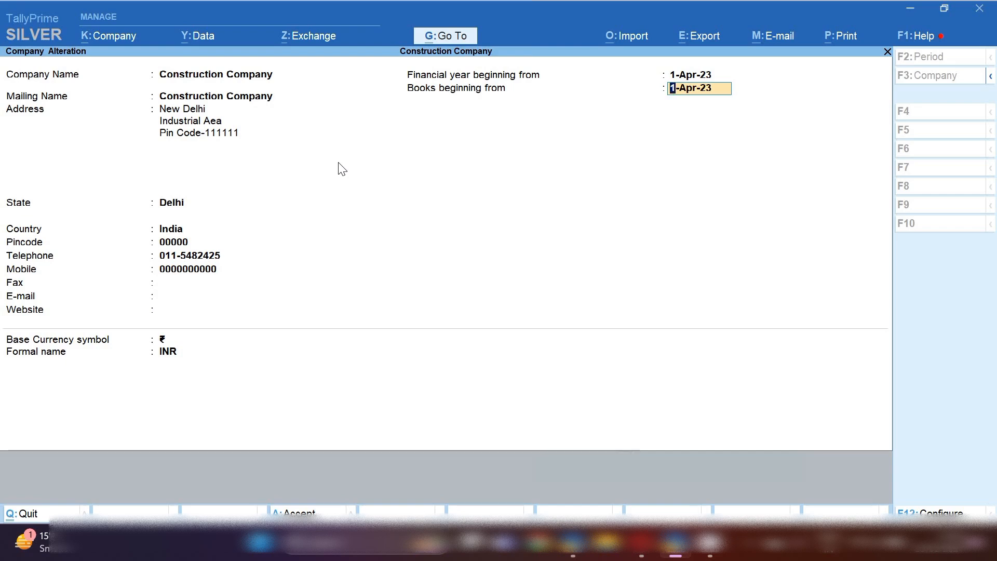
key("Return")
key("Return")
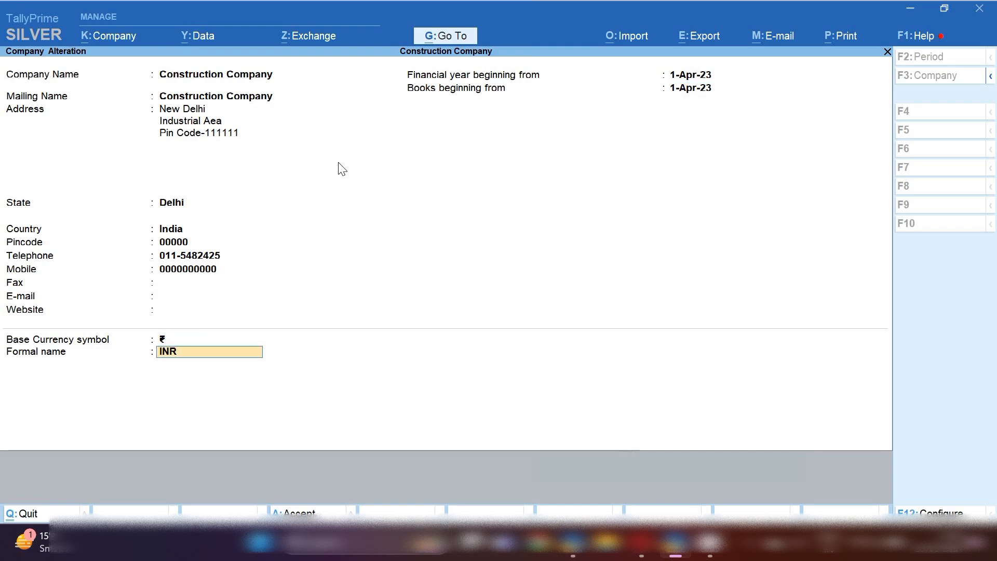
key("Return")
key("y")
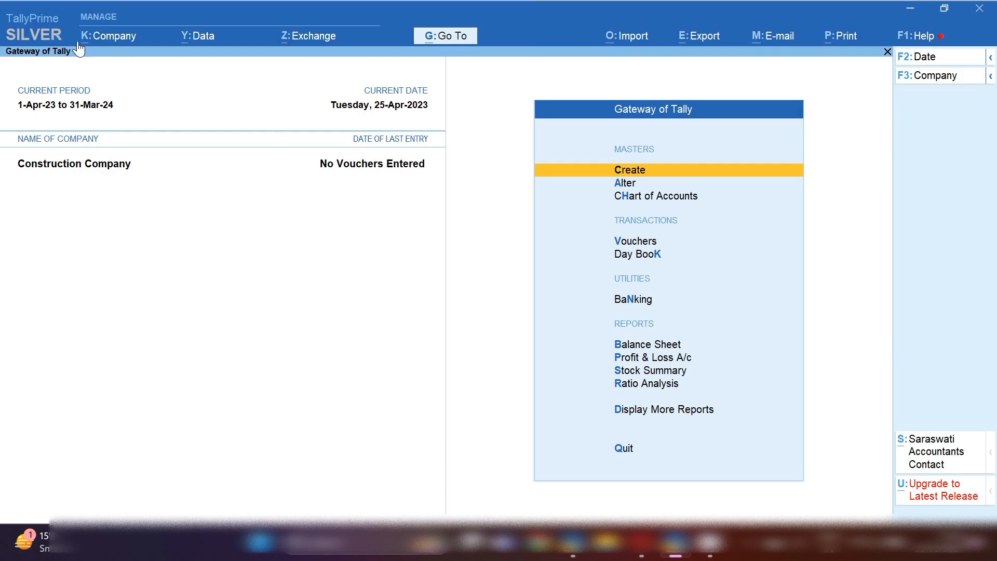
Open the company features and bring up the GST details with Goods and Services Tax kept enabled.
left_click(127, 37)
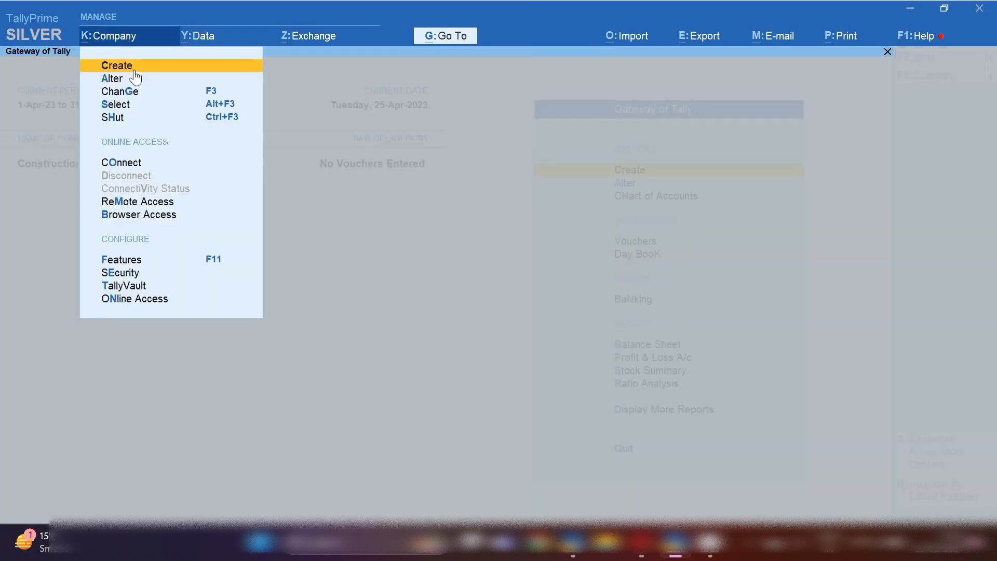
left_click(136, 263)
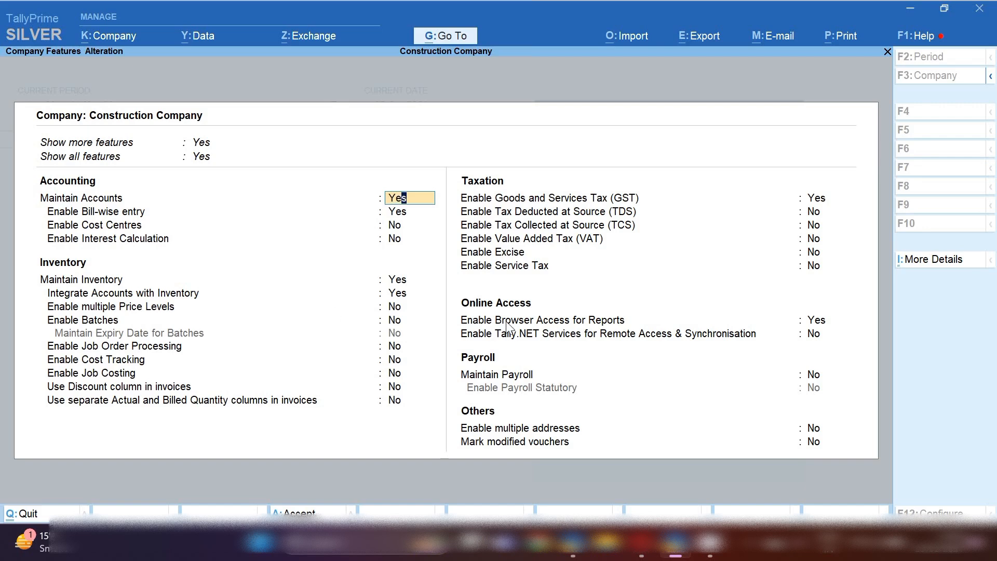
left_click(815, 200)
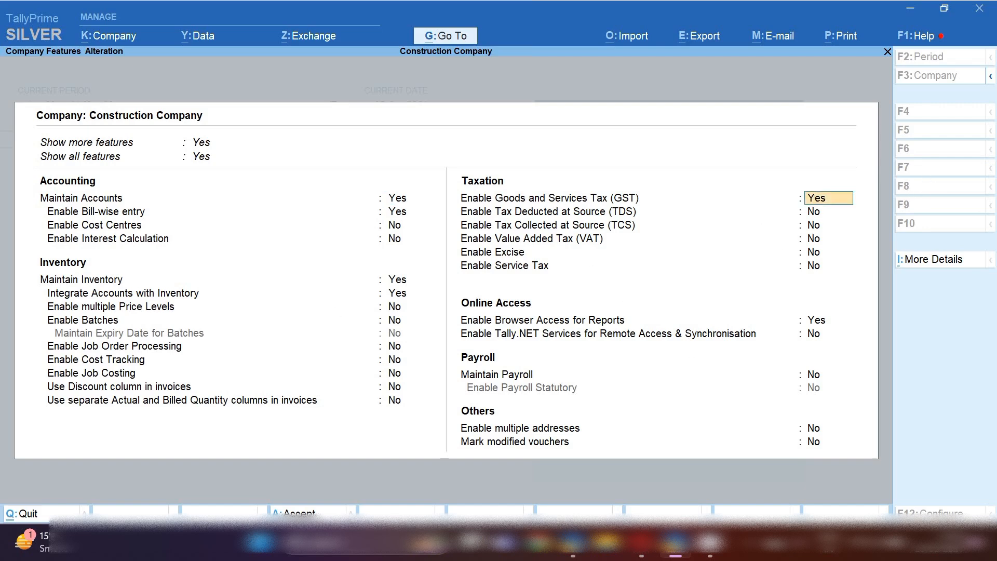
key("Return")
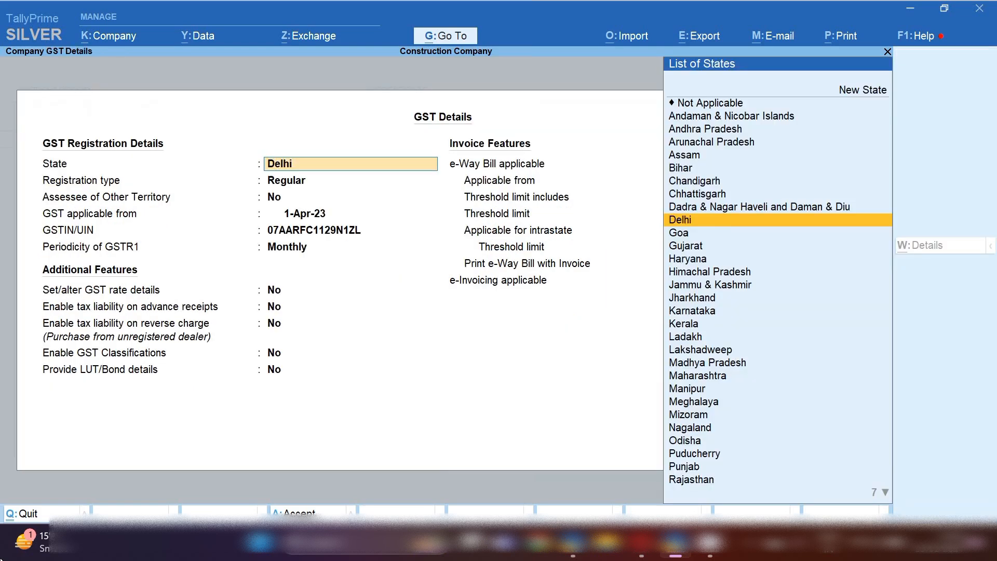
Review the GST registration details, GSTR1 periodicity and additional features, keeping each entry as it is.
key("Return")
key("Return")
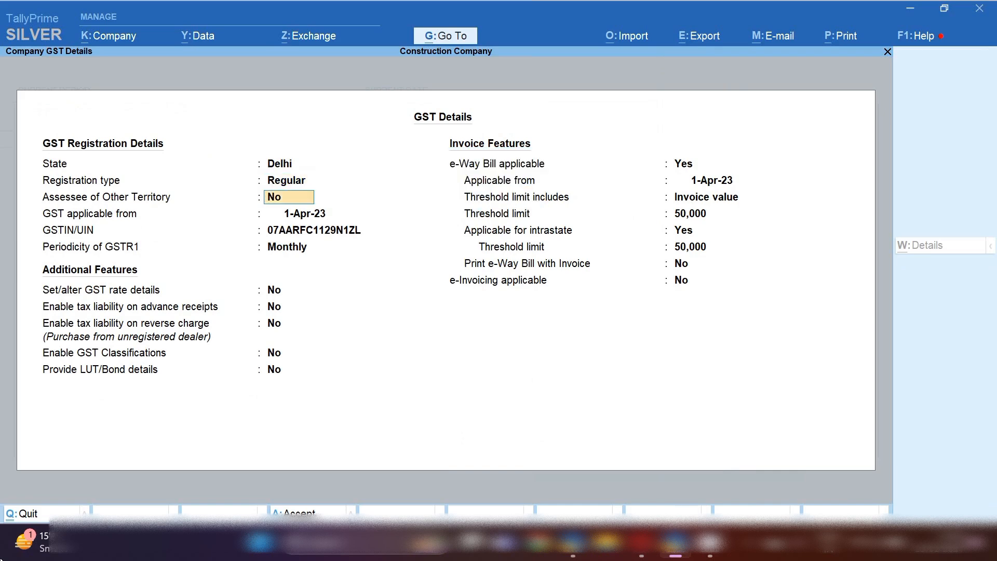
key("Return")
key("Return")
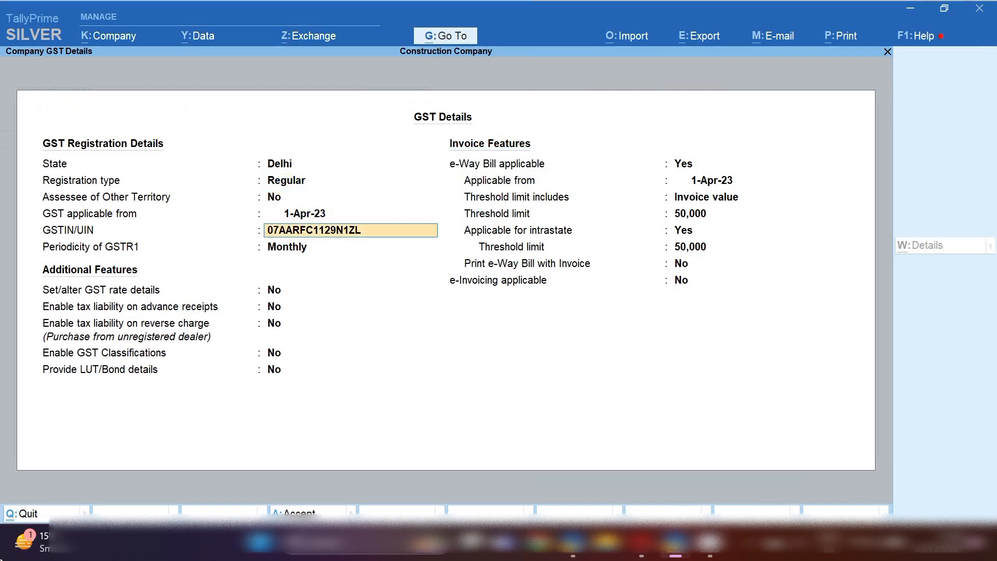
key("Return")
key("Return")
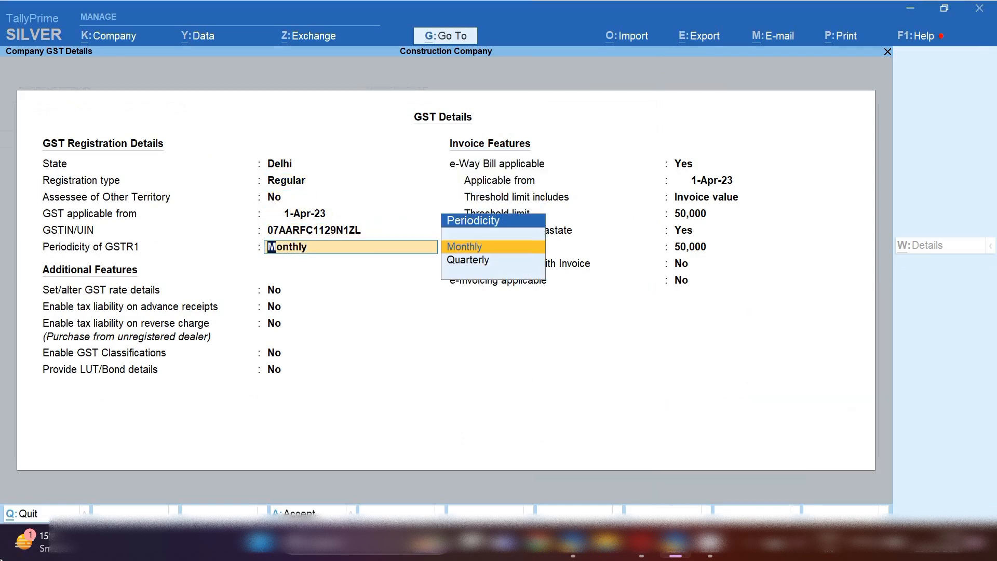
key("Return")
key("Return")
key("Return")
key("Return")
key("Return")
key("Return")
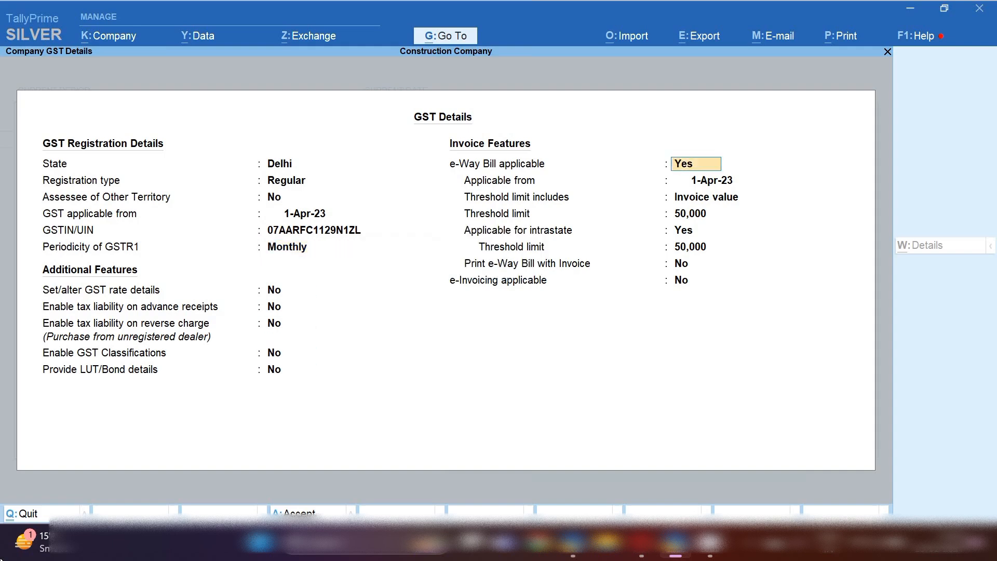
Review the e-Way Bill applicability, start date, threshold limits, intrastate and printing options in the invoice features.
key("Return")
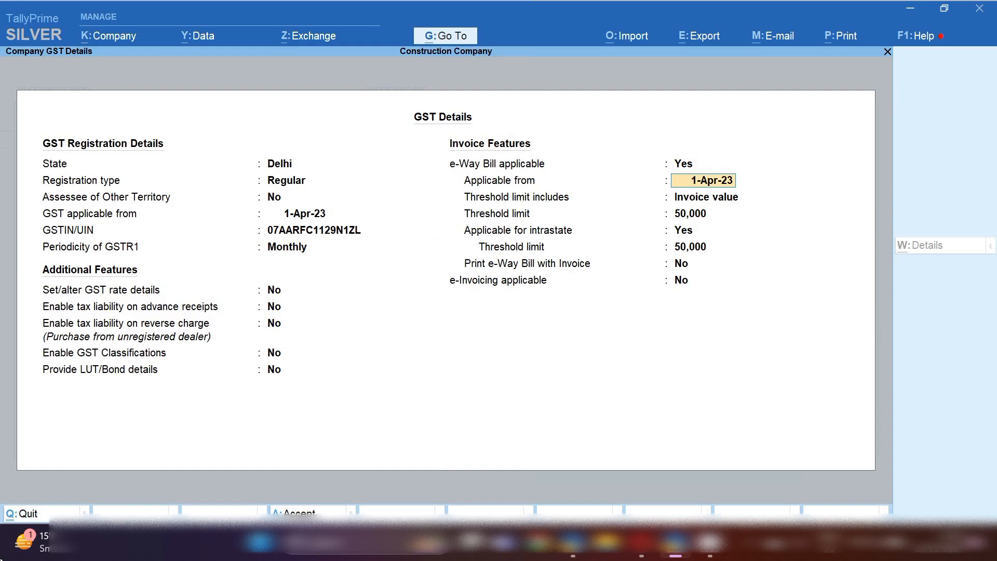
key("Return")
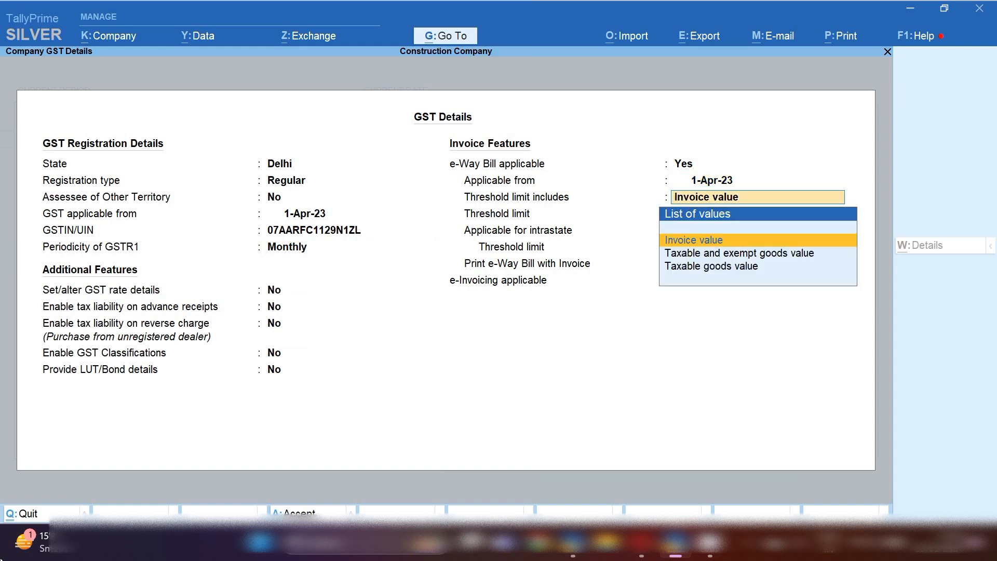
key("Return")
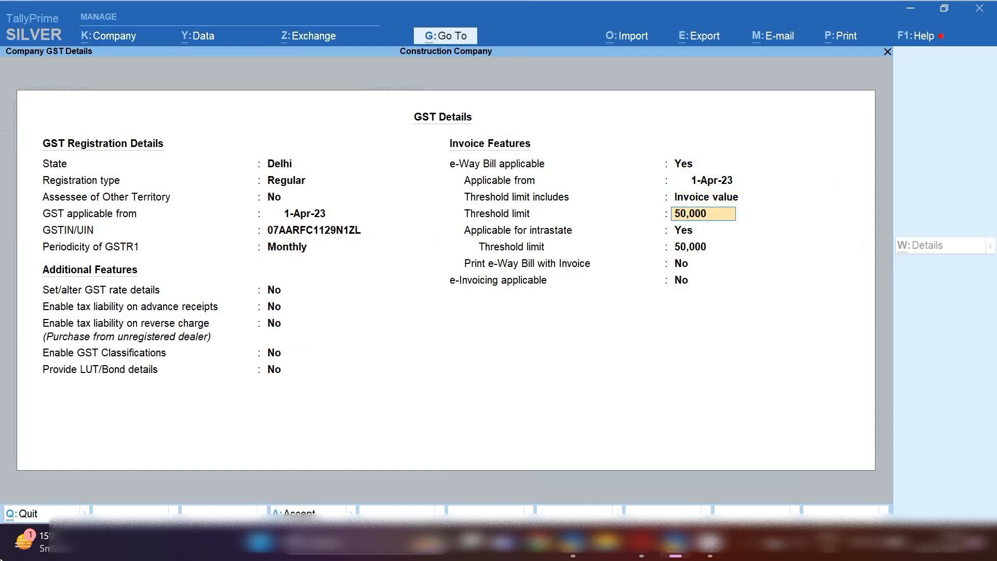
key("Return")
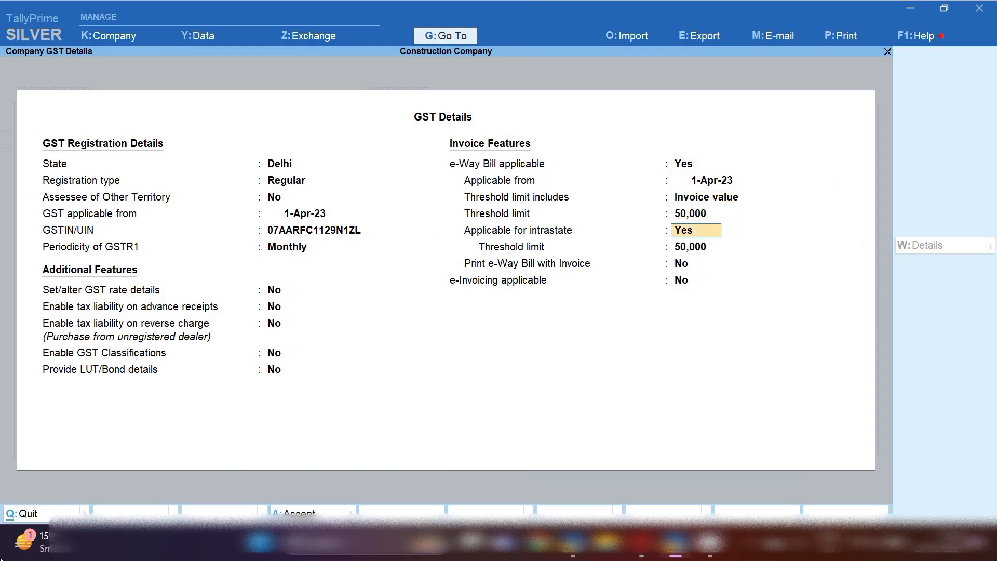
key("Return")
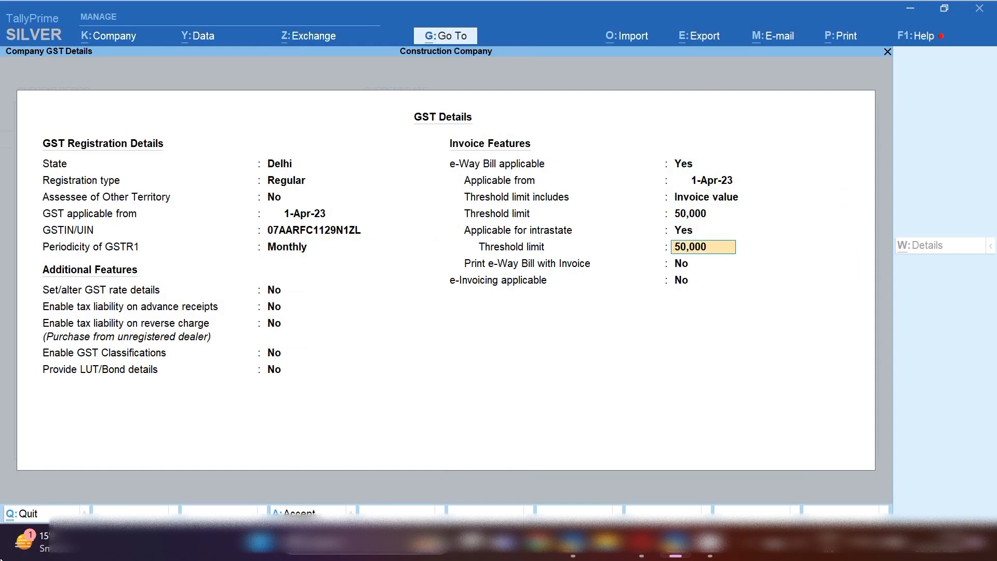
key("Return")
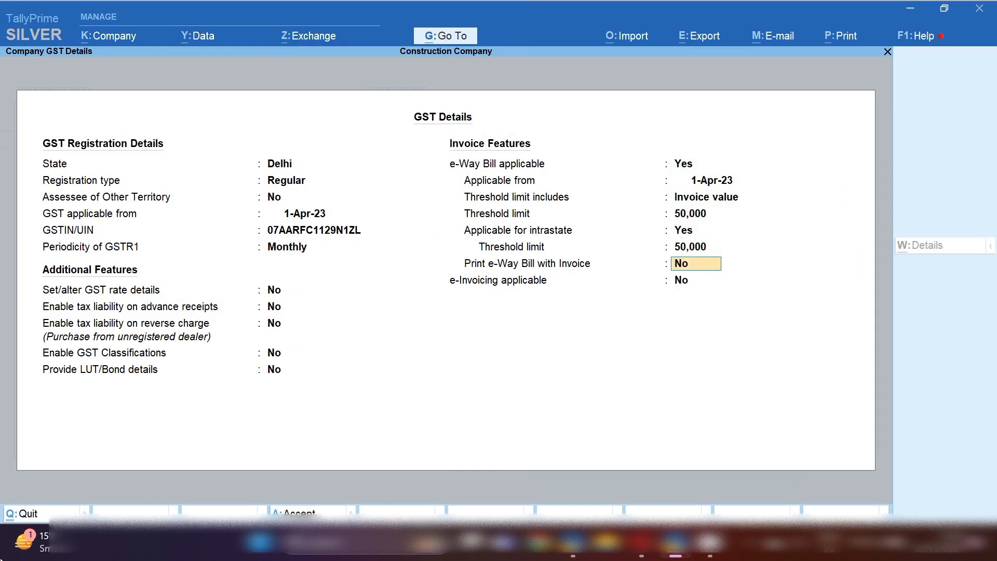
key("Return")
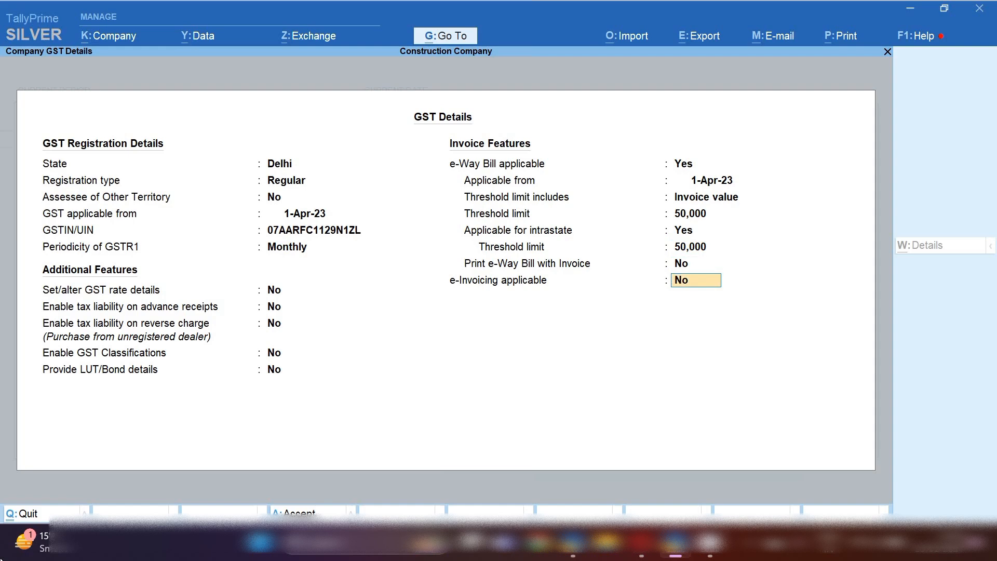
Try enabling e-Invoicing to view its extra fields, and set it back to No.
type("y")
key("Return")
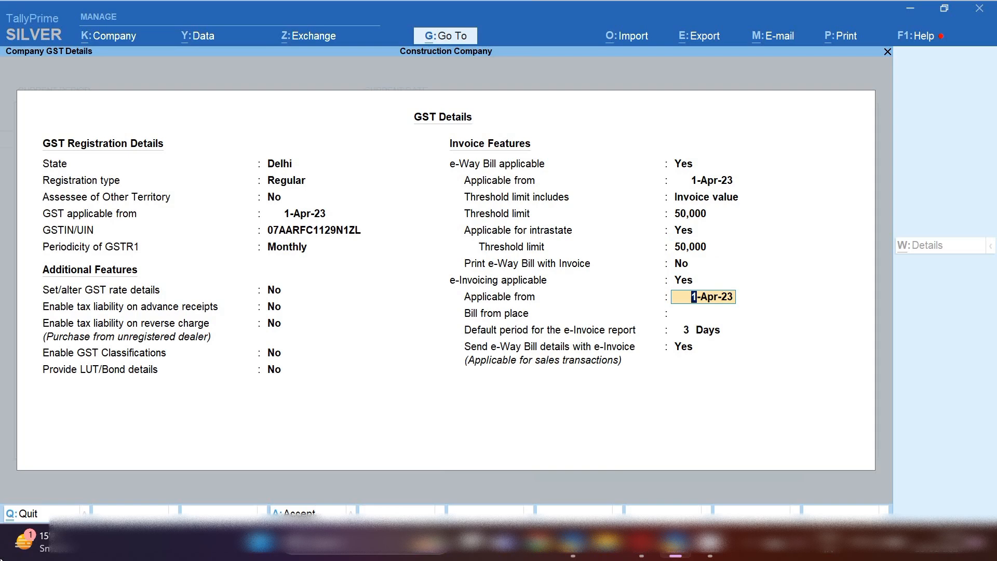
key("BackSpace")
type("n")
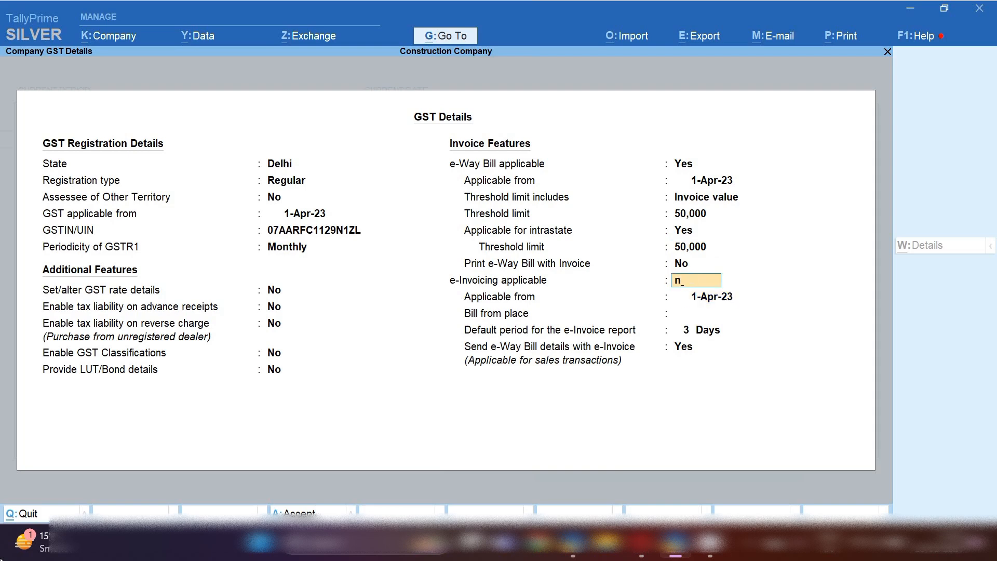
Accept the GST details and save the company features.
key("ctrl+a")
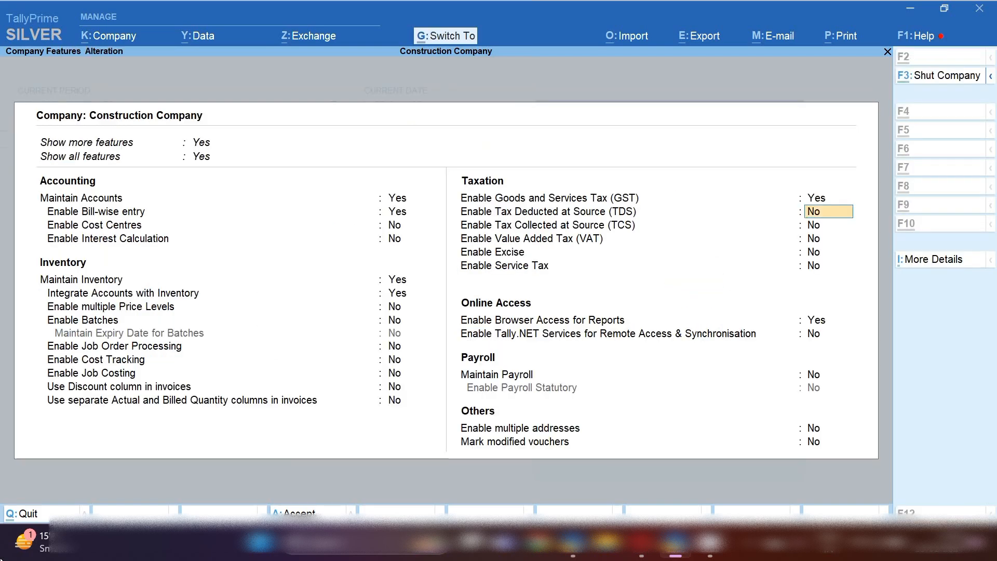
key("ctrl+a")
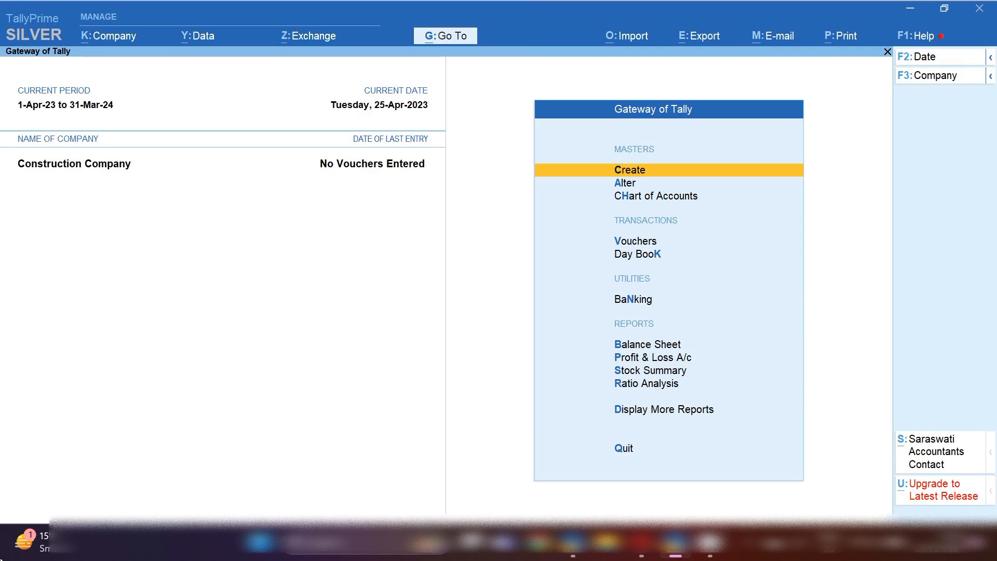
key("Return")
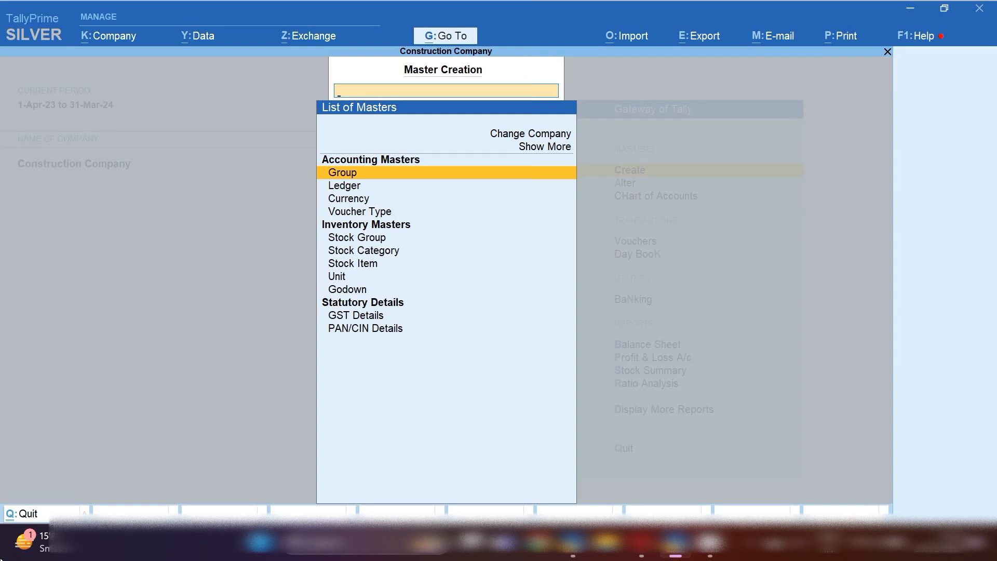
key("Down")
key("Down")
key("Up")
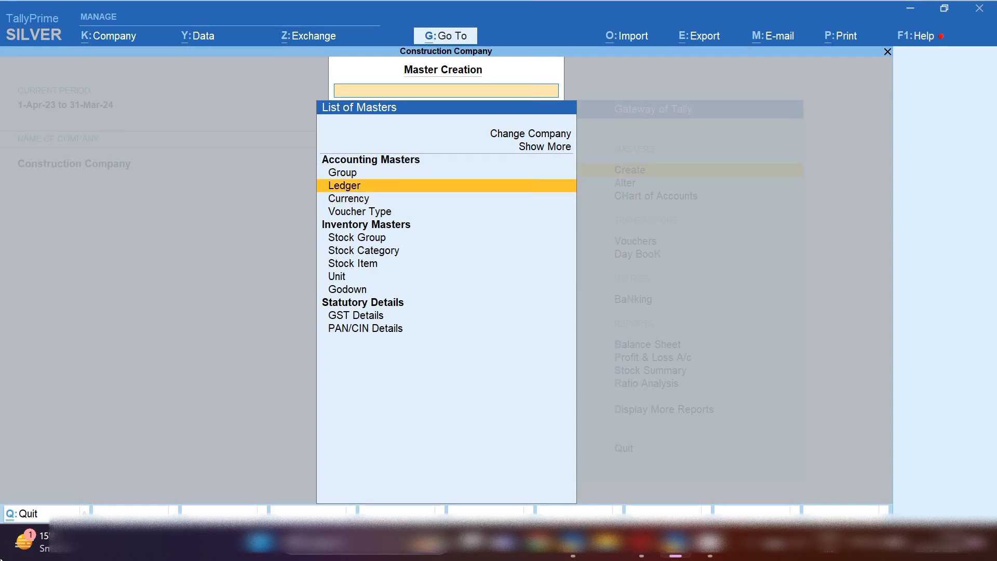
key("Return")
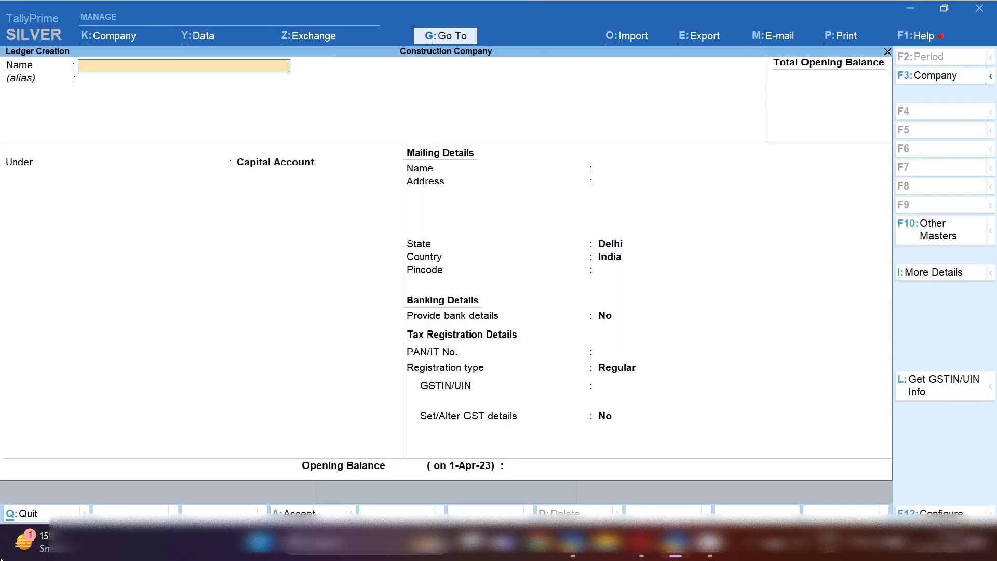
key("Escape")
key("Return")
key("Escape")
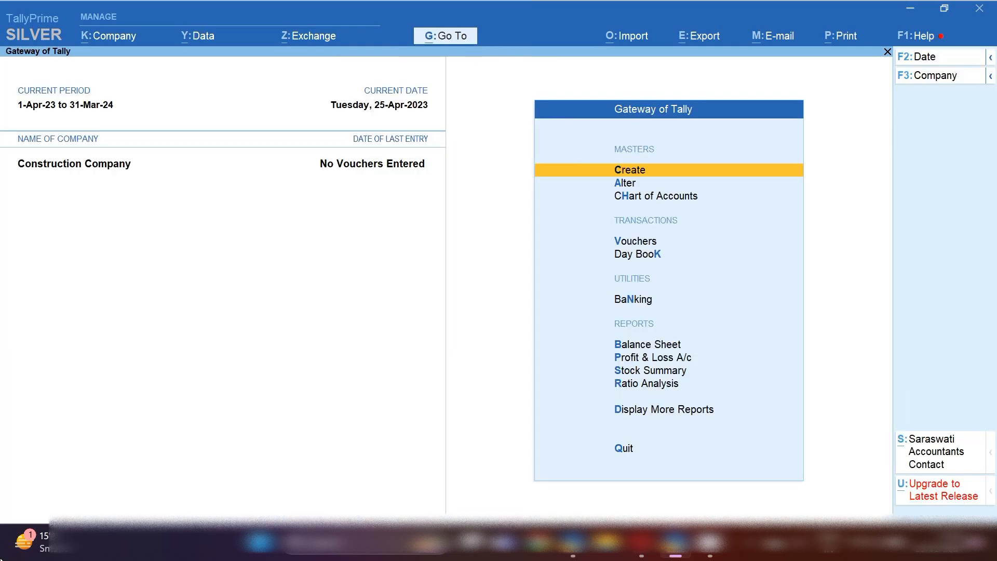
Open the Suman Trading Company ledger for alteration from the accounting masters.
key("Down")
key("Return")
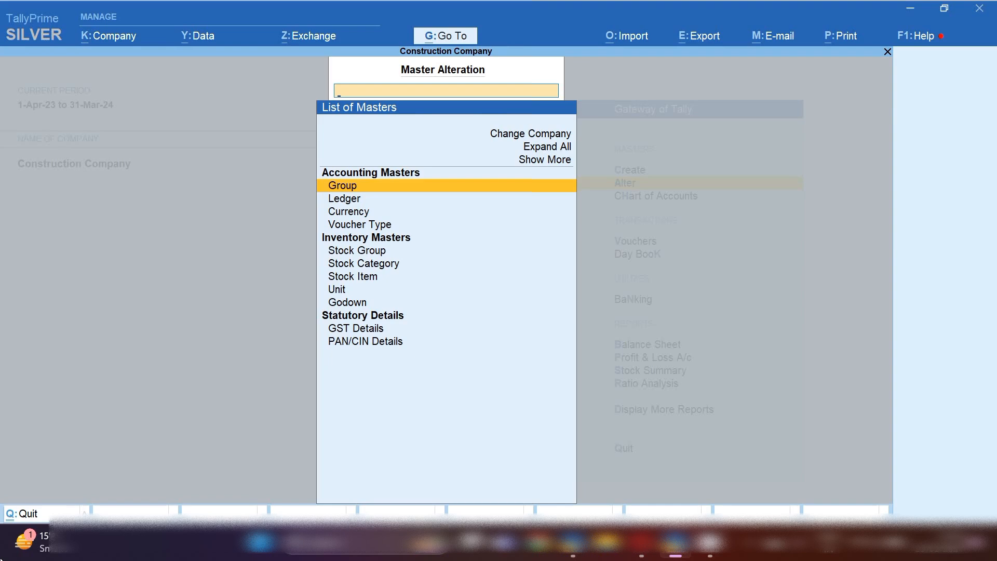
key("Down")
key("Return")
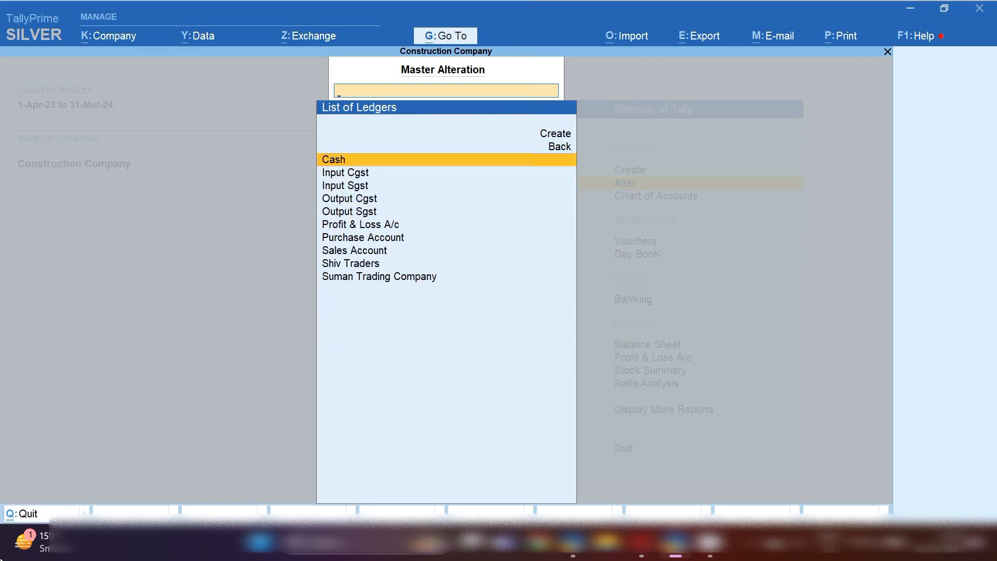
key("Down")
key("Down")
key("Down")
key("Down")
key("Down")
key("Down")
key("Down")
key("Down")
key("Down")
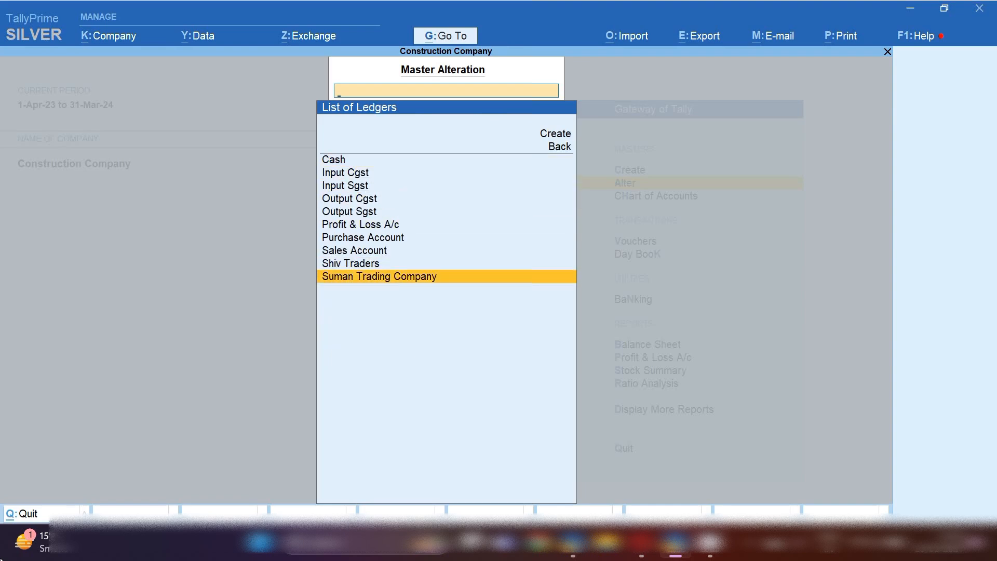
key("Return")
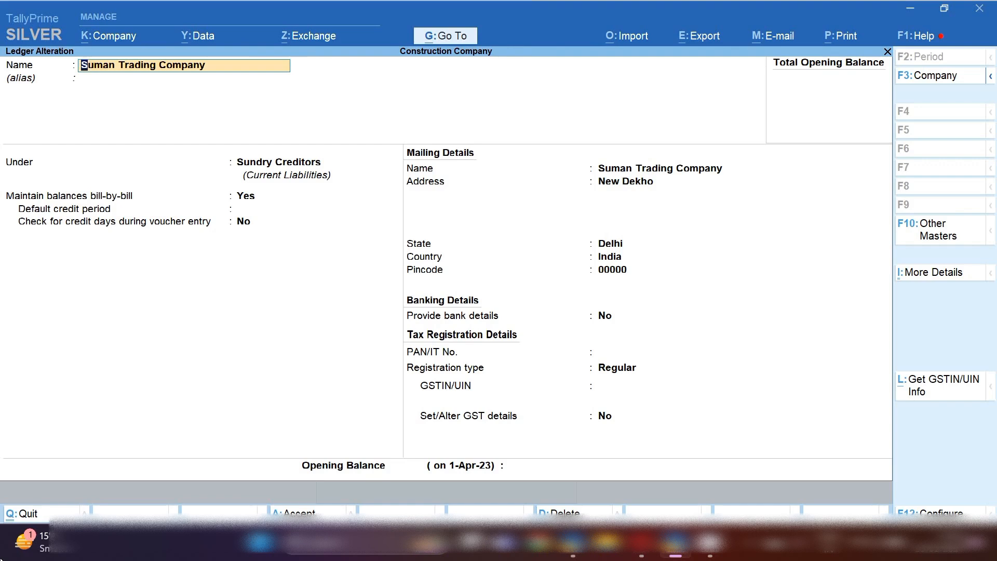
Review the Suman Trading Company ledger's group, bill-by-bill setting, mailing, bank and tax registration details, and quit without saving.
key("Return")
key("Return")
key("Return")
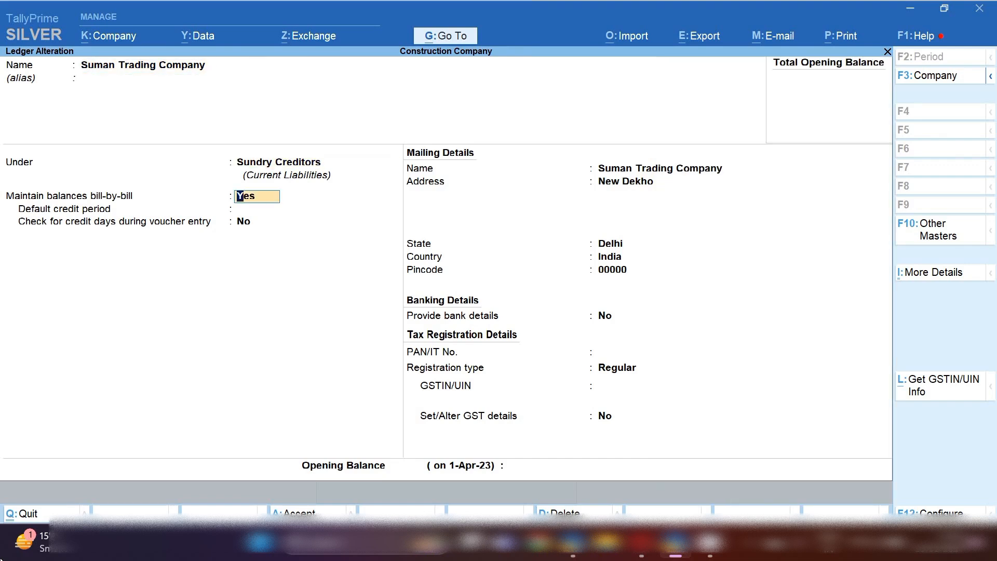
key("Return")
key("Return")
key("Return")
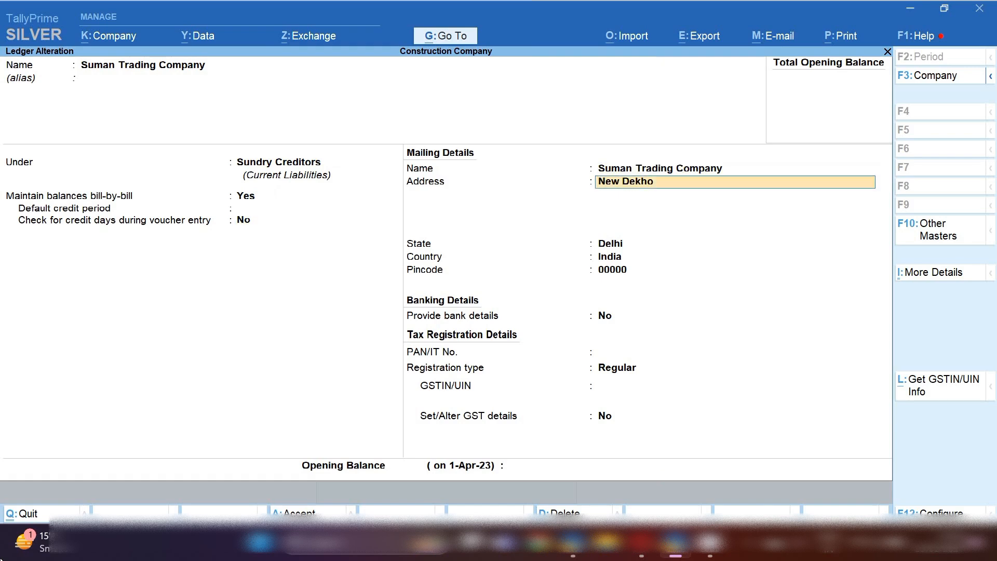
key("Return")
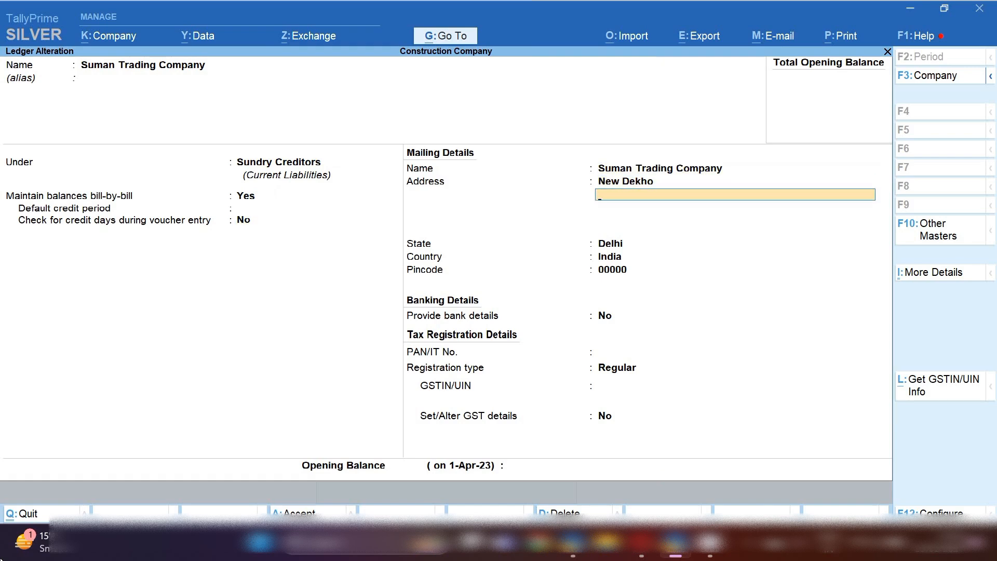
key("Return")
key("Return")
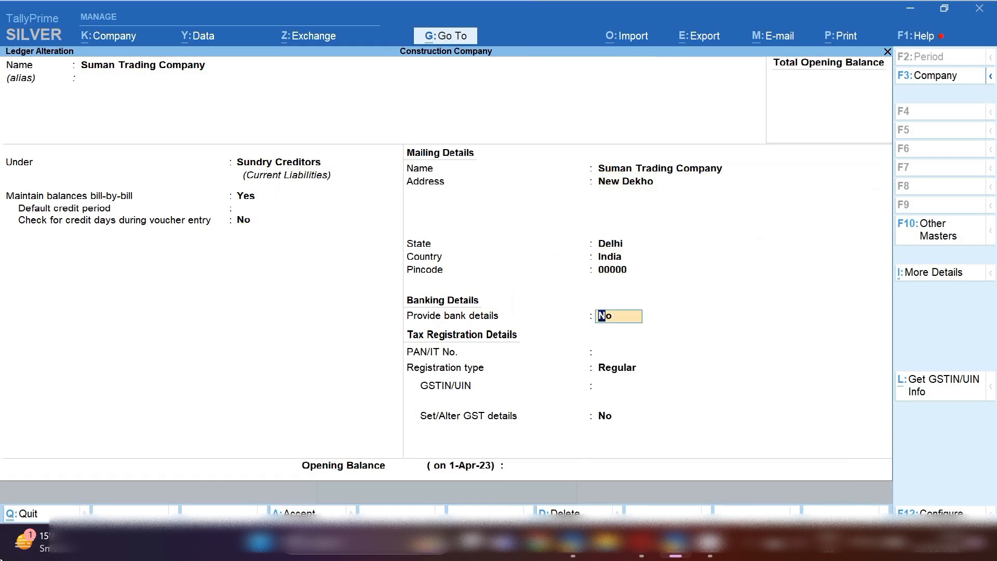
key("Return")
key("Return")
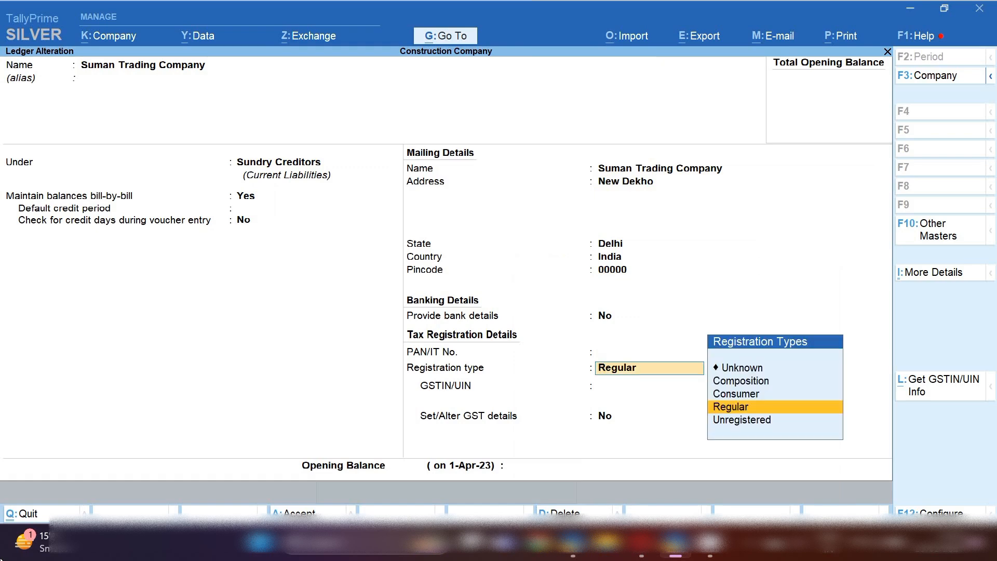
key("BackSpace")
key("Escape")
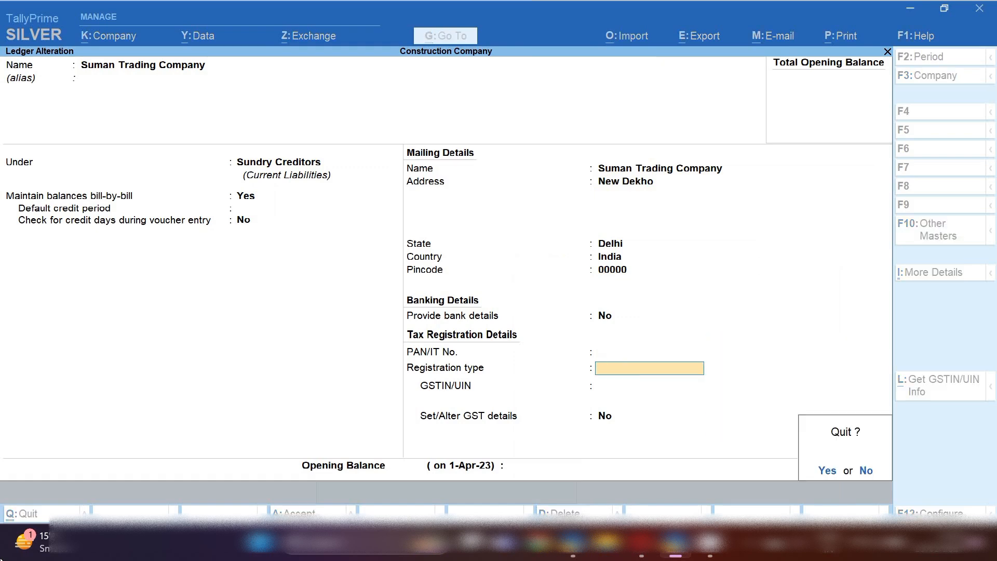
key("y")
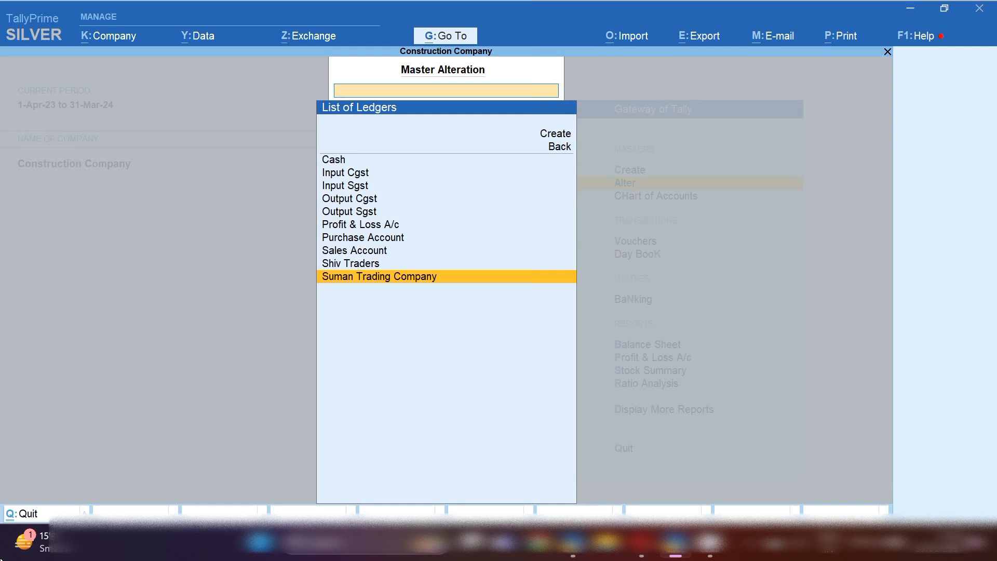
Rename the Shiv Traders ledger to Shiv Construction Co.
key("Up")
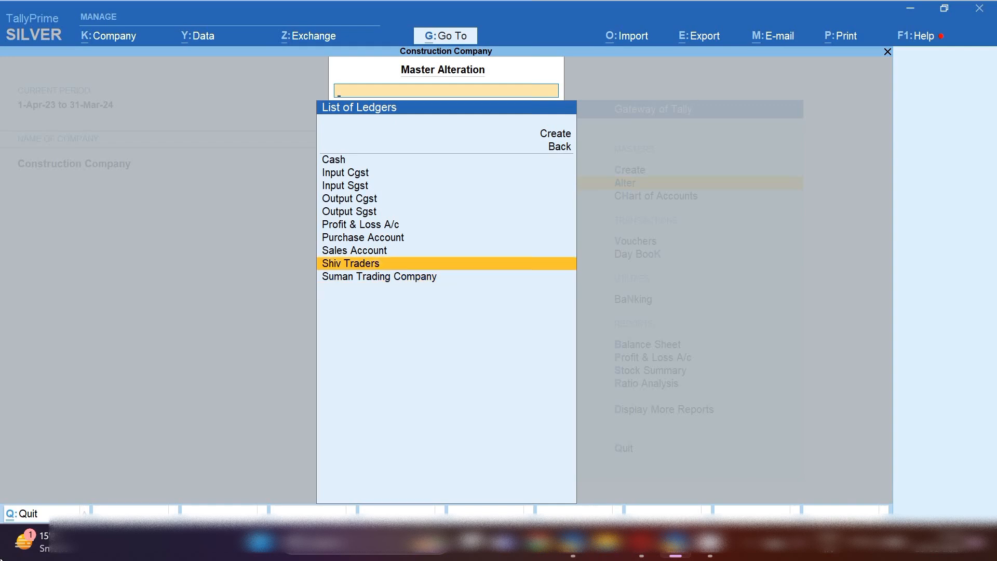
key("Return")
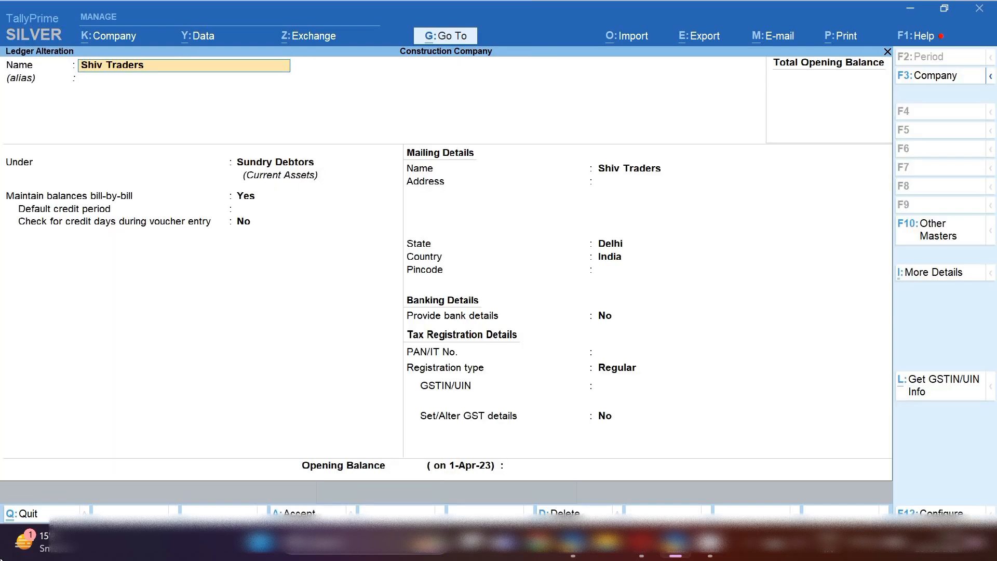
key("BackSpace")
key("BackSpace")
key("BackSpace")
key("BackSpace")
key("BackSpace")
type("Cio")
key("BackSpace")
key("BackSpace")
type("onstruction co")
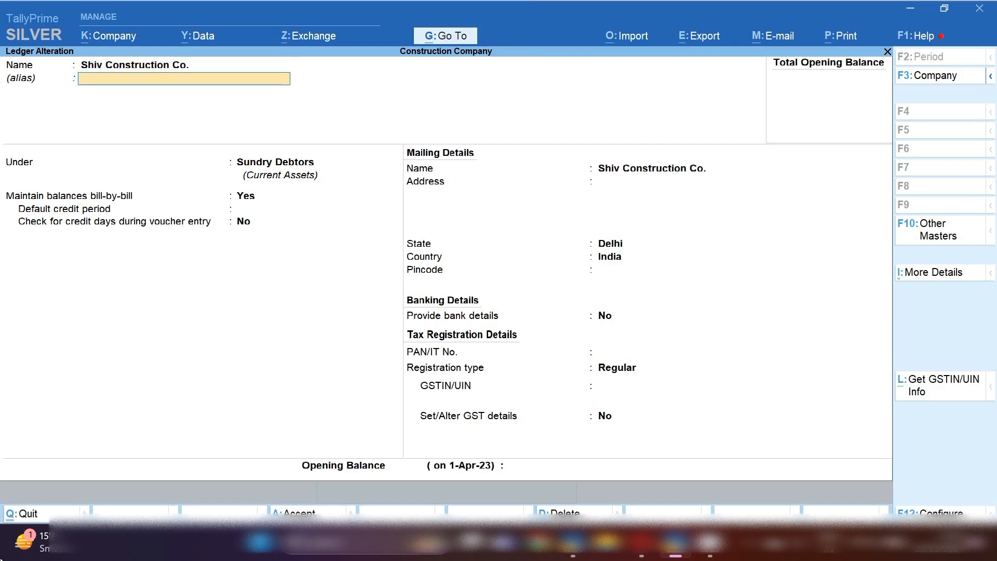
Keep the remaining group, mailing, bank and tax registration details of the Shiv Construction Co. ledger, and save it.
key("Return")
key("Return")
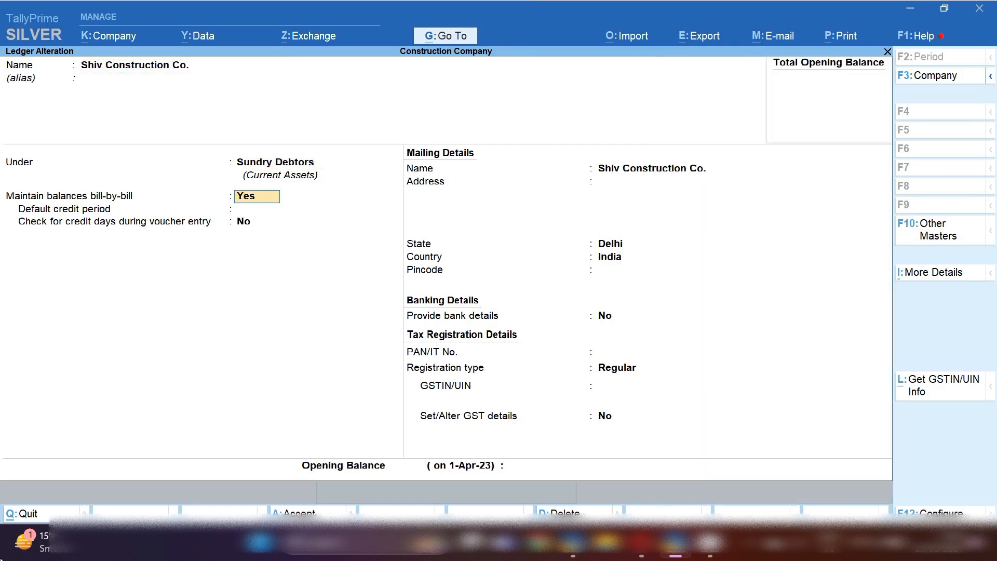
key("Return")
key("Return")
key("Return")
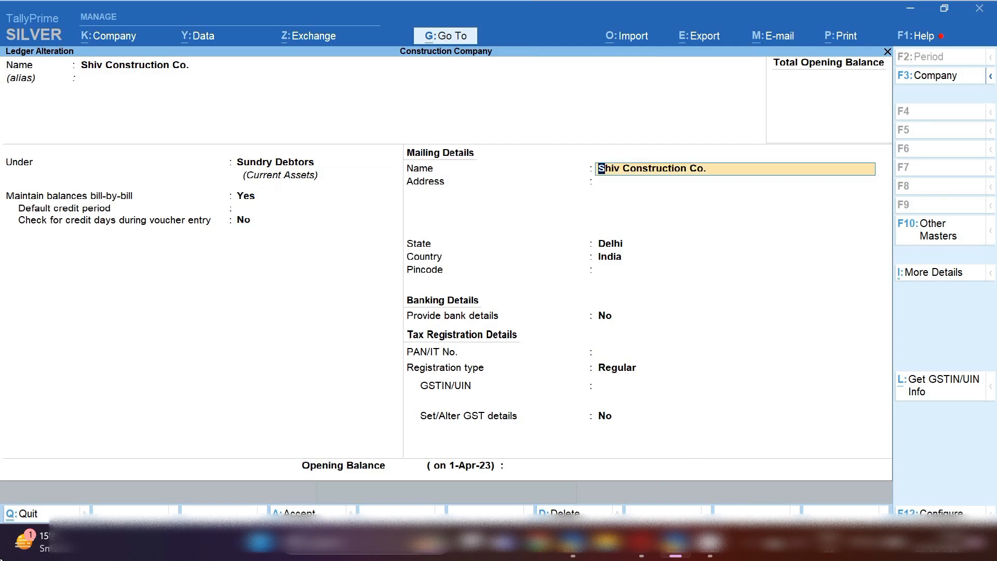
key("Return")
key("Return")
key("Return")
key("Return")
key("Return")
key("Return")
key("Return")
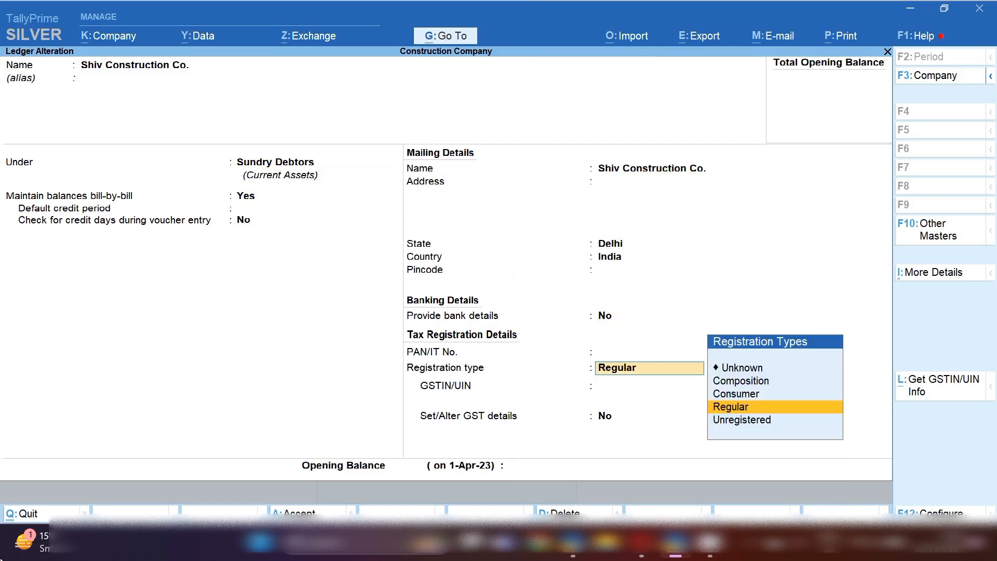
key("Return")
key("Return")
key("Return")
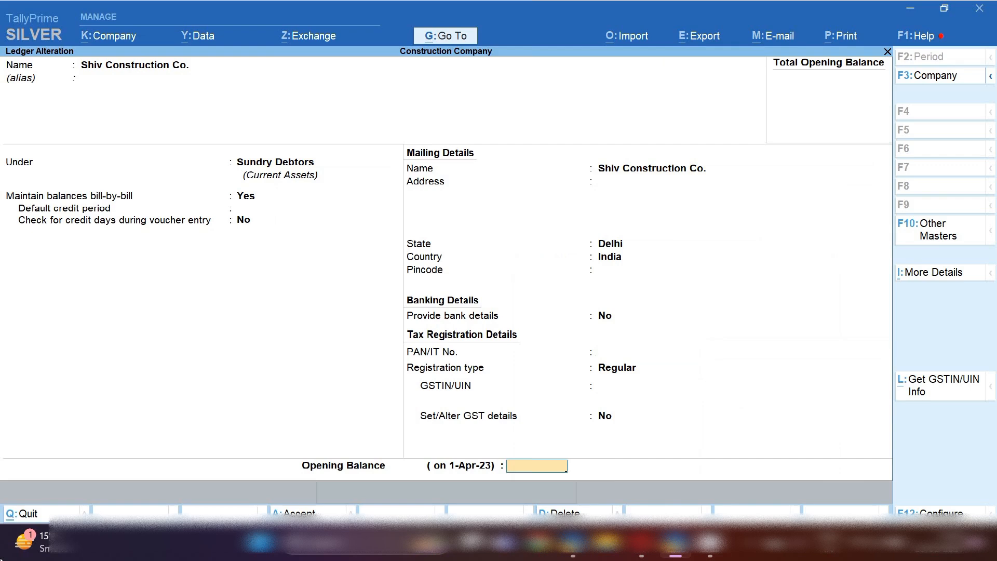
key("Return")
key("Return")
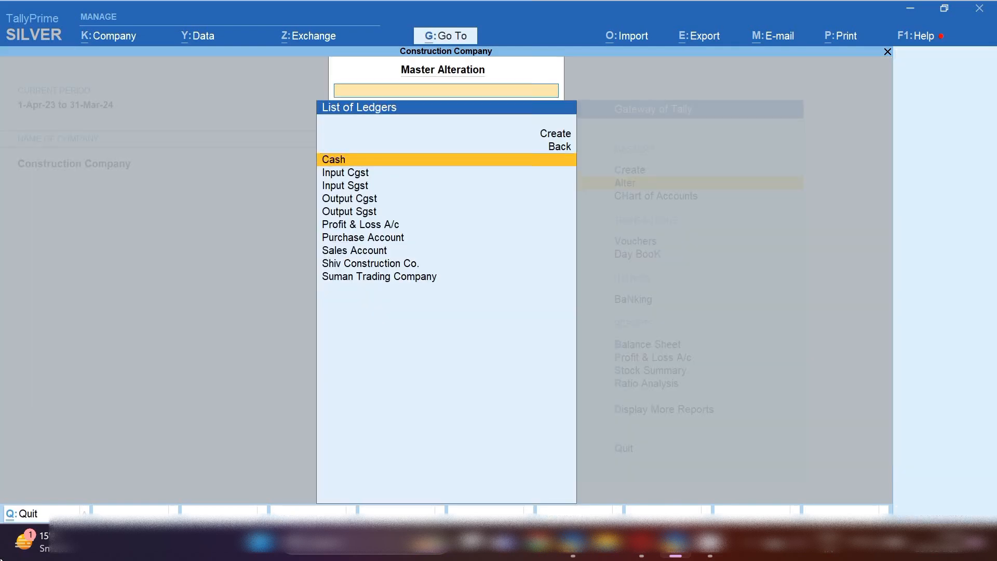
Review the Input Cgst ledger's group and duty type, and leave it without saving.
key("Down")
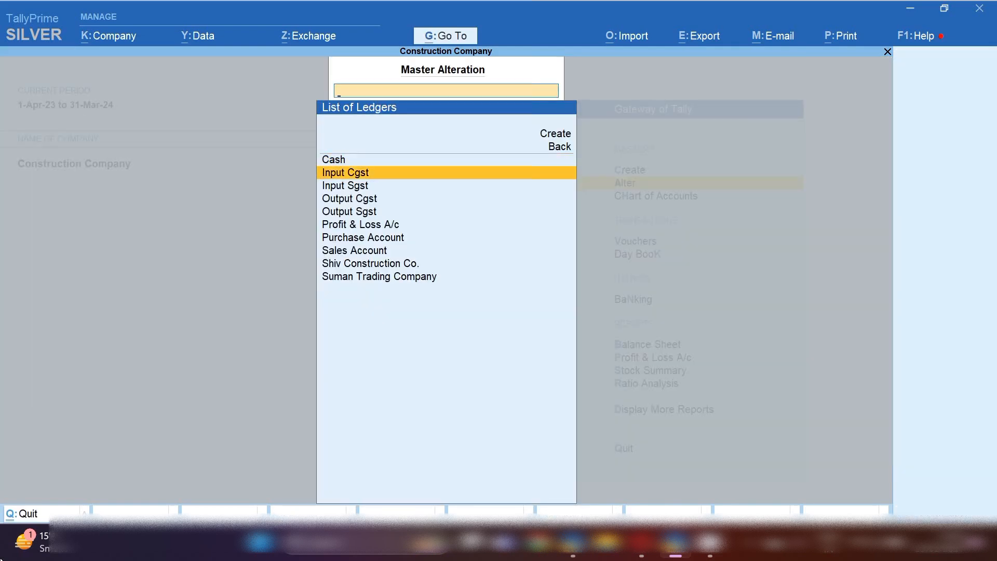
key("Return")
key("Return")
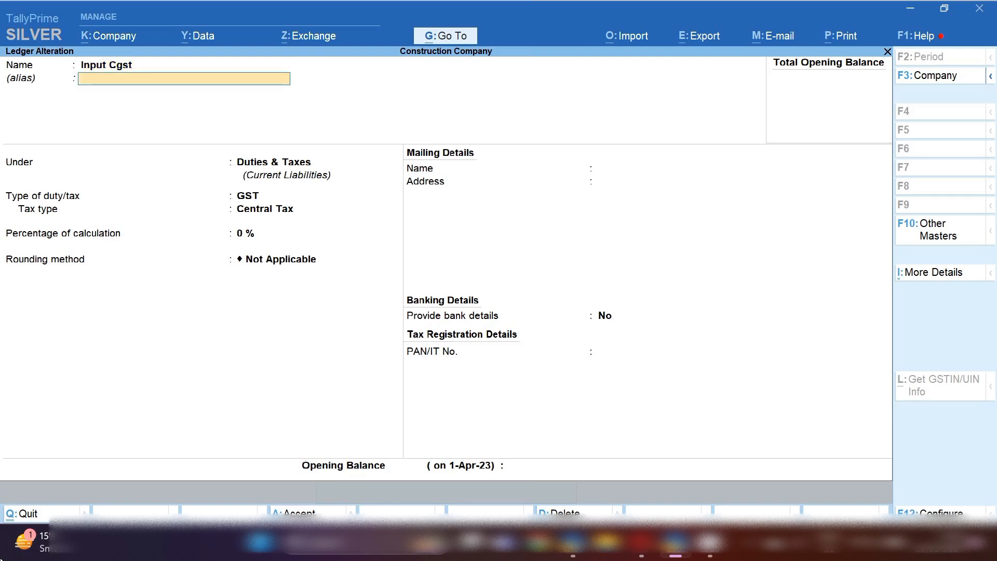
key("Return")
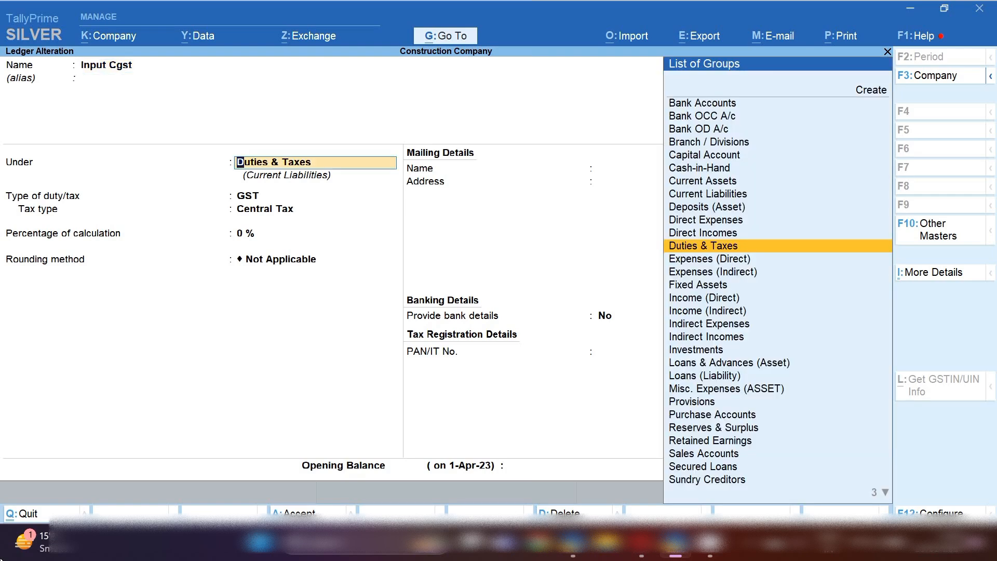
key("Return")
key("Escape")
Review the Input Sgst ledger's group, duty type and tax type, and quit without saving.
key("Down")
key("Return")
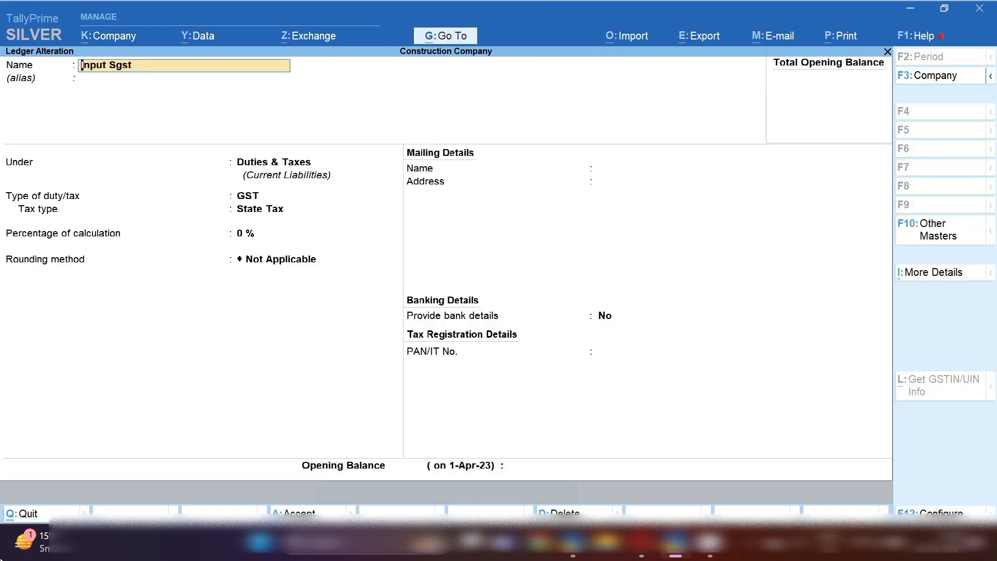
key("Return")
key("Return")
key("Return")
key("Return")
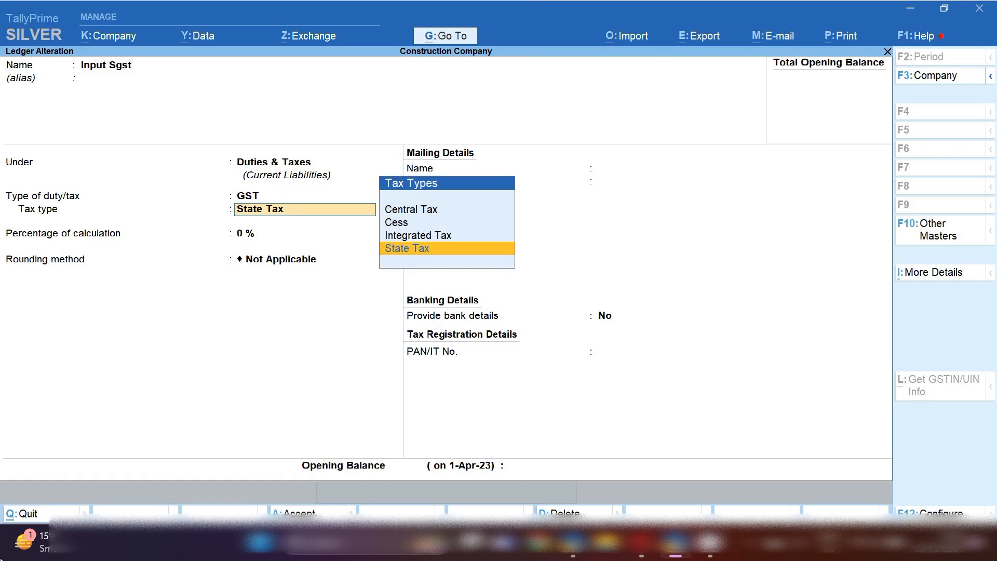
key("Escape")
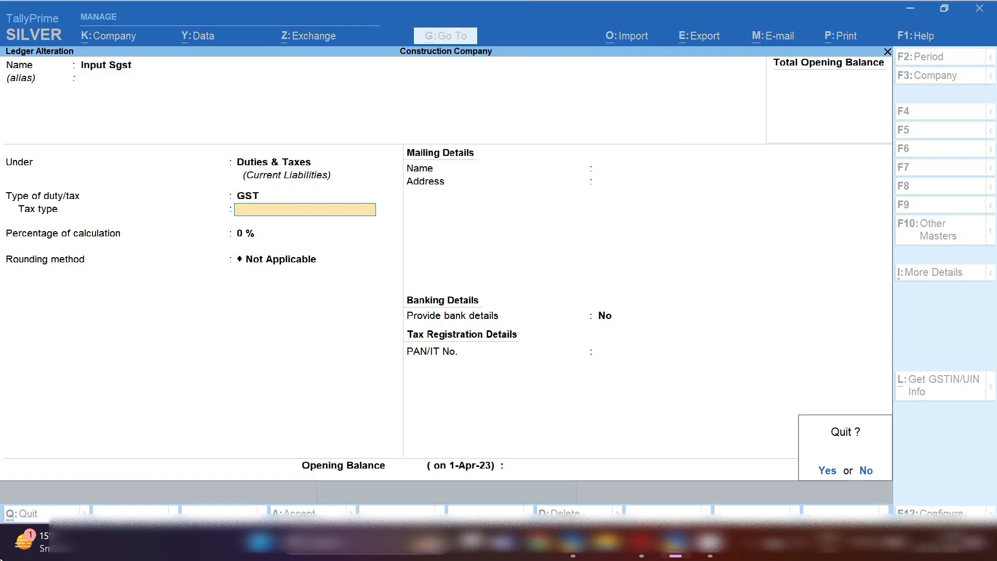
key("y")
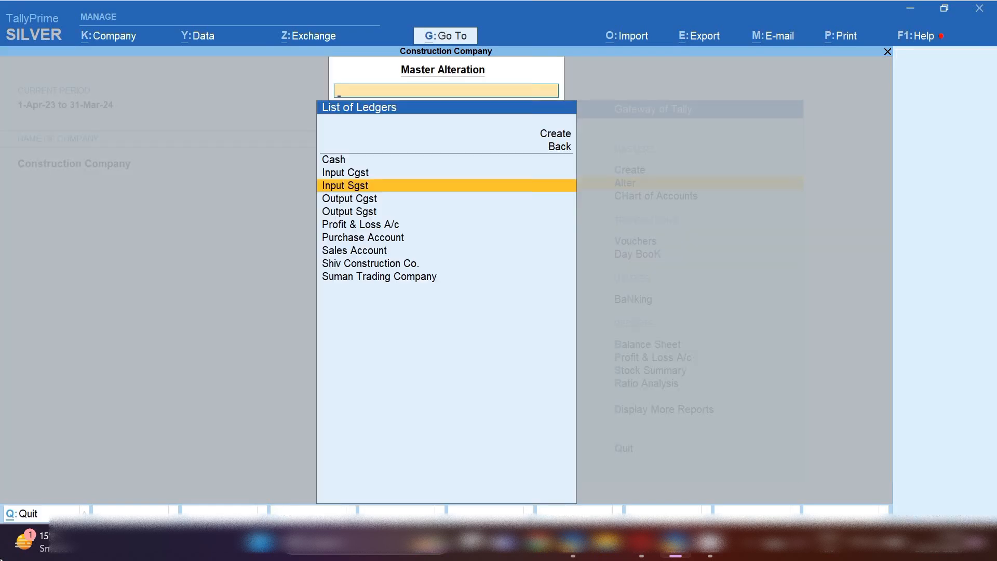
Review the Purchase Account ledger's group, ledger type and GST applicability, and quit without saving.
key("Down")
key("Down")
key("Down")
key("Down")
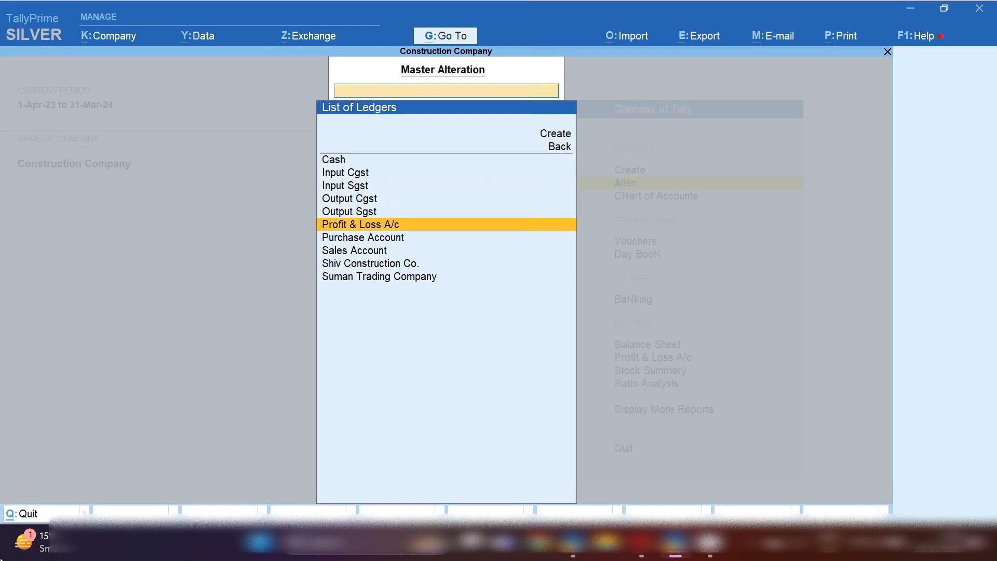
key("Return")
key("Return")
key("Return")
key("Return")
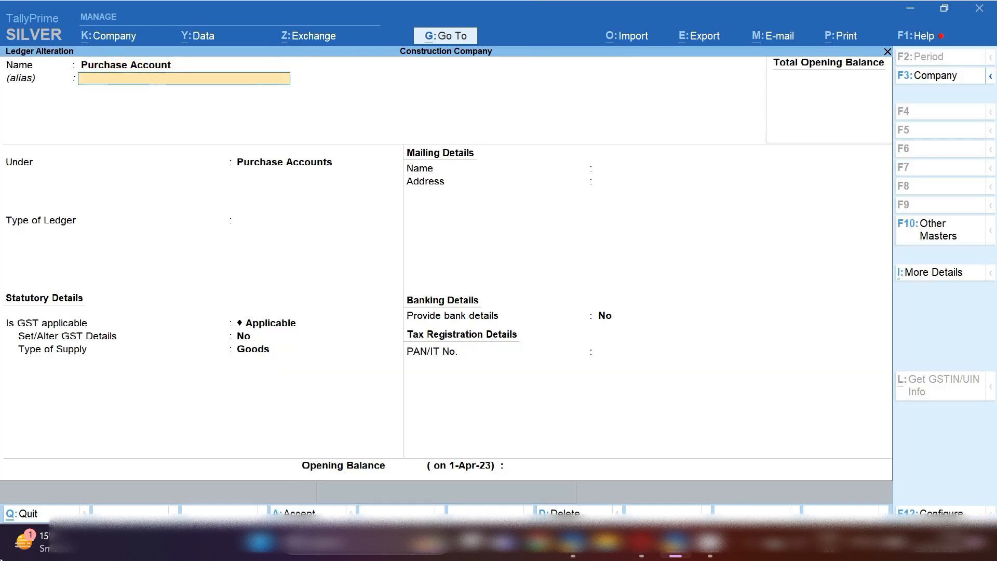
key("Return")
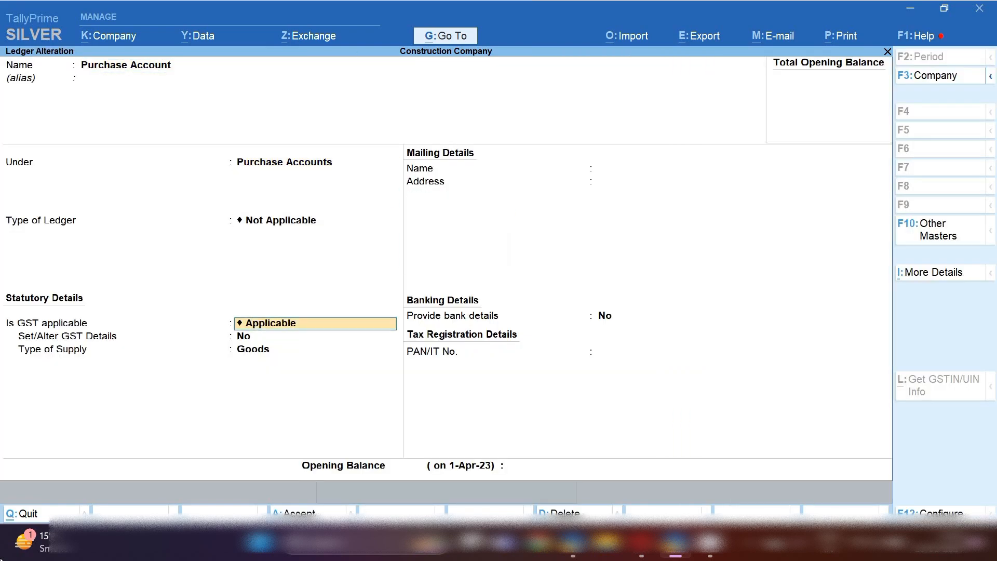
key("Return")
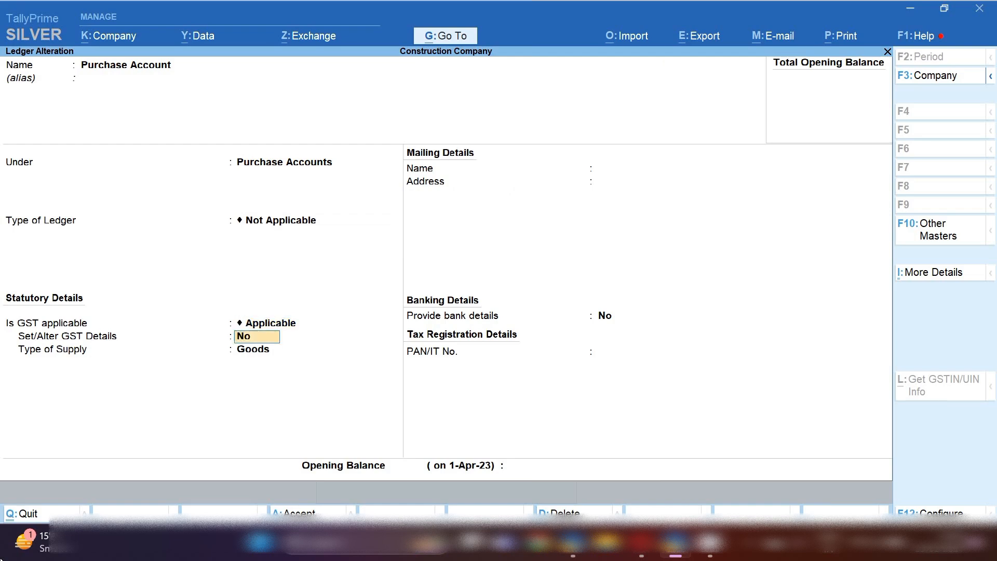
key("Escape")
key("y")
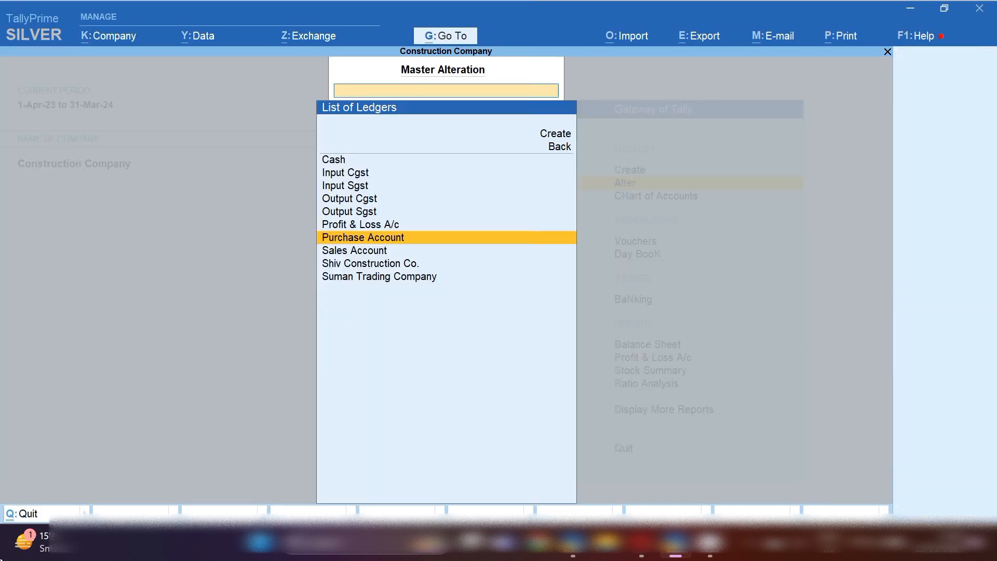
Review the Output Cgst ledger's group, duty type and tax type, and quit without saving.
key("Up")
key("Up")
key("Up")
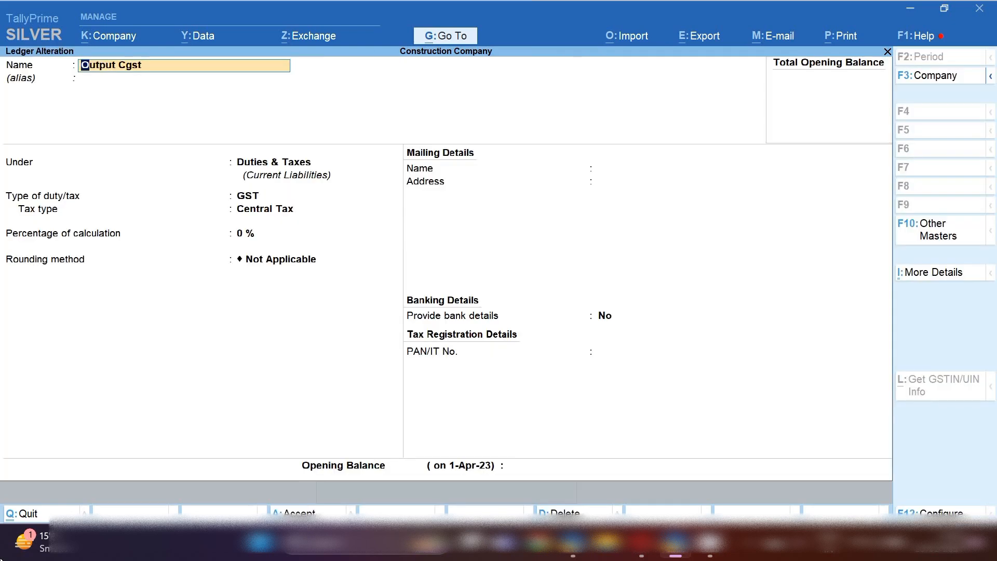
key("Return")
key("Return")
key("Return")
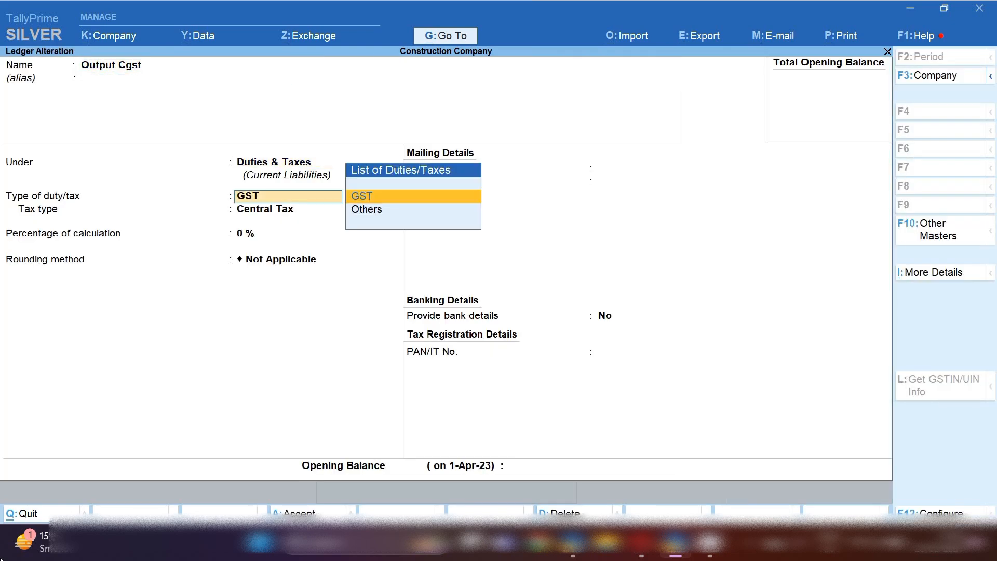
key("Return")
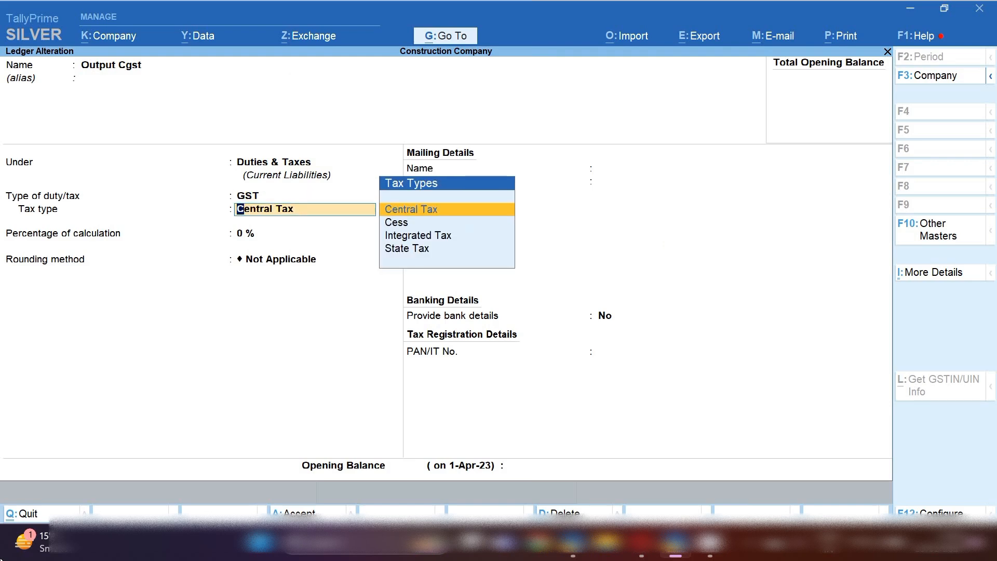
key("Escape")
key("Escape")
key("y")
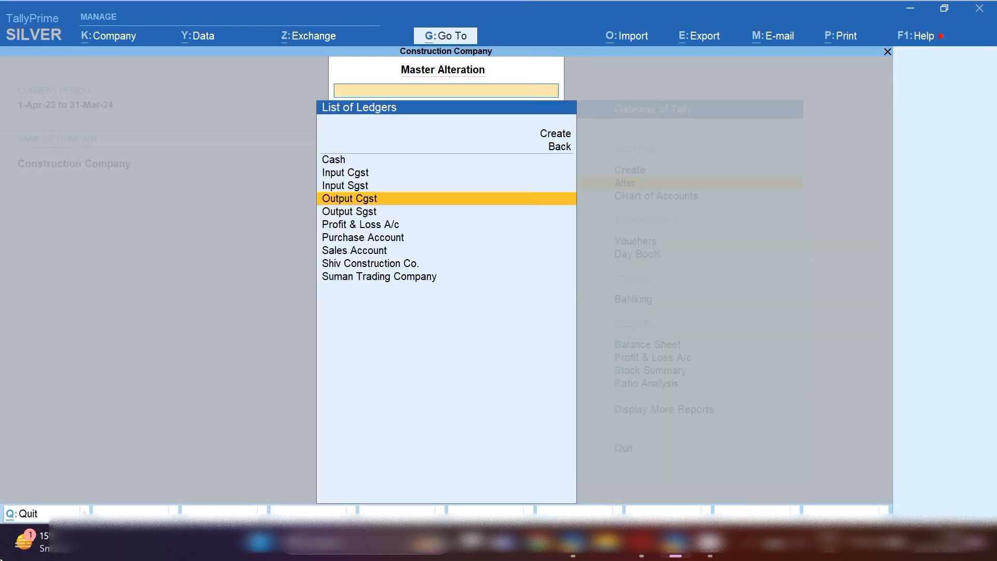
Review the Output Sgst ledger's group, duty type and tax type, and quit without saving.
key("Down")
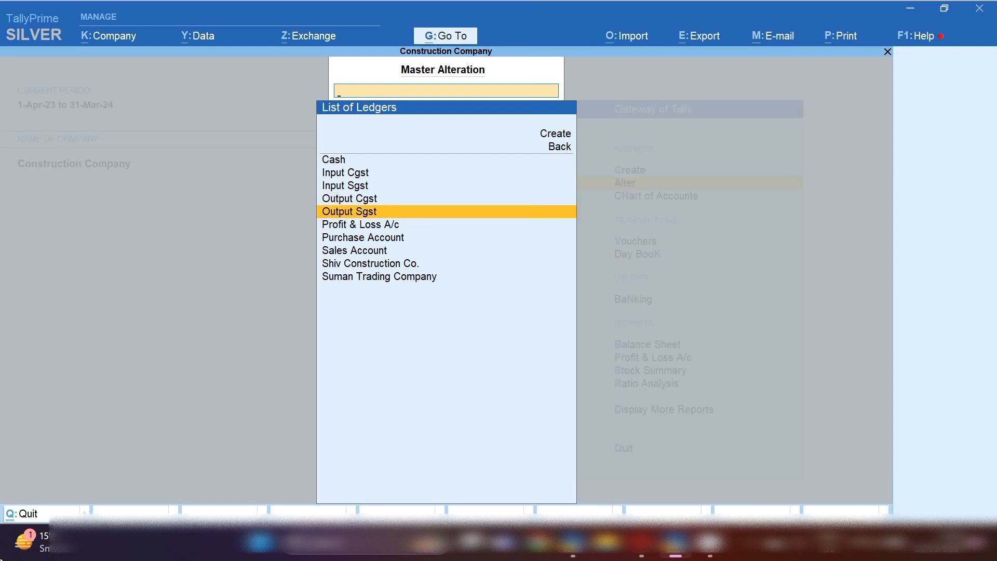
key("Return")
key("Return")
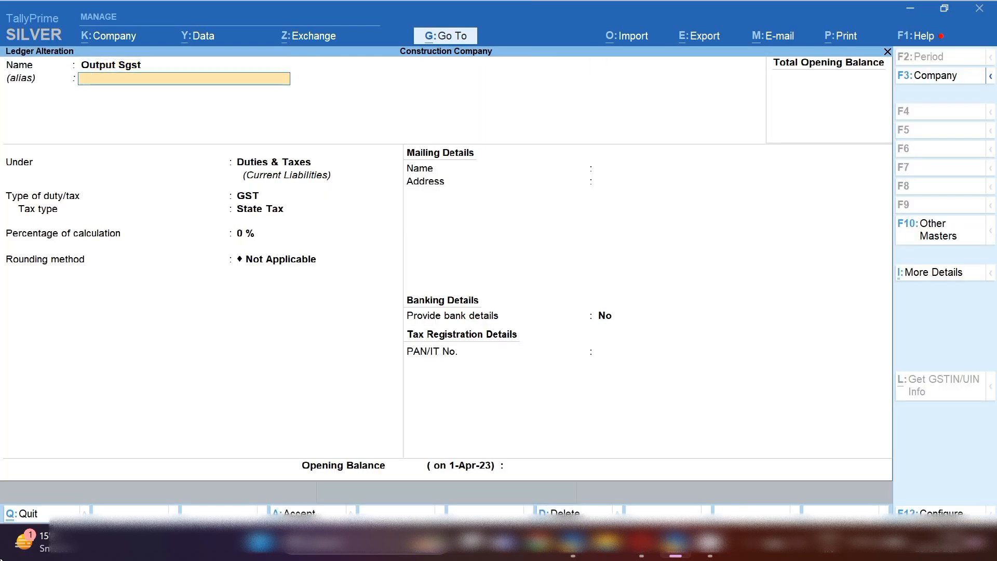
key("Return")
key("Return")
key("Return")
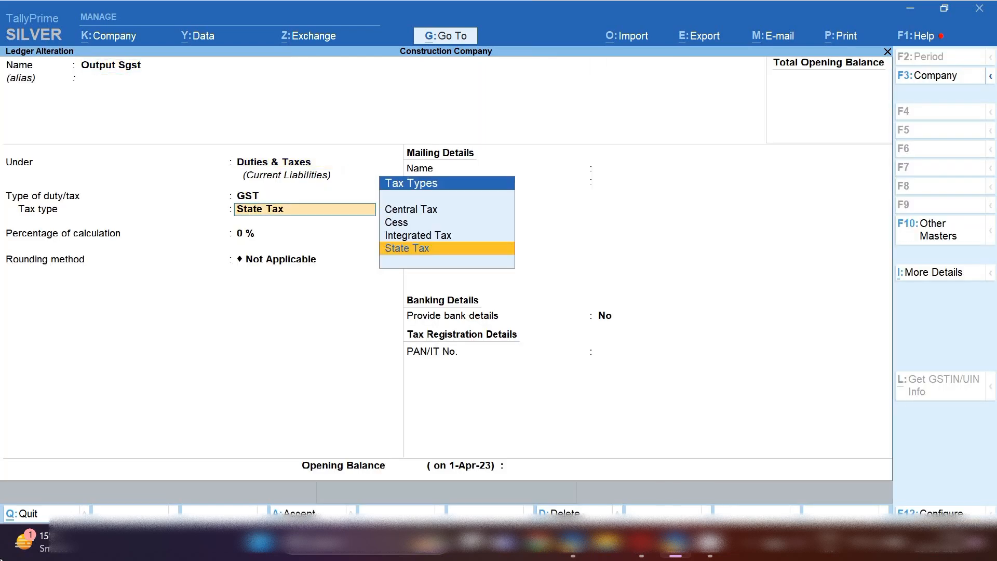
key("BackSpace")
key("Escape")
key("y")
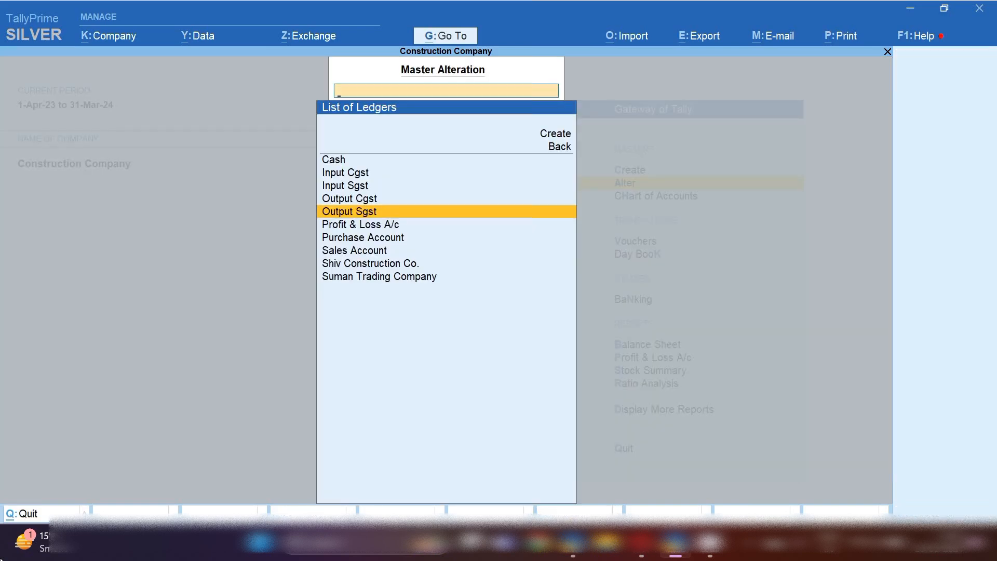
Set the Sales Account ledger's type to Not Applicable, save it, and leave the ledger list.
key("Down")
key("Down")
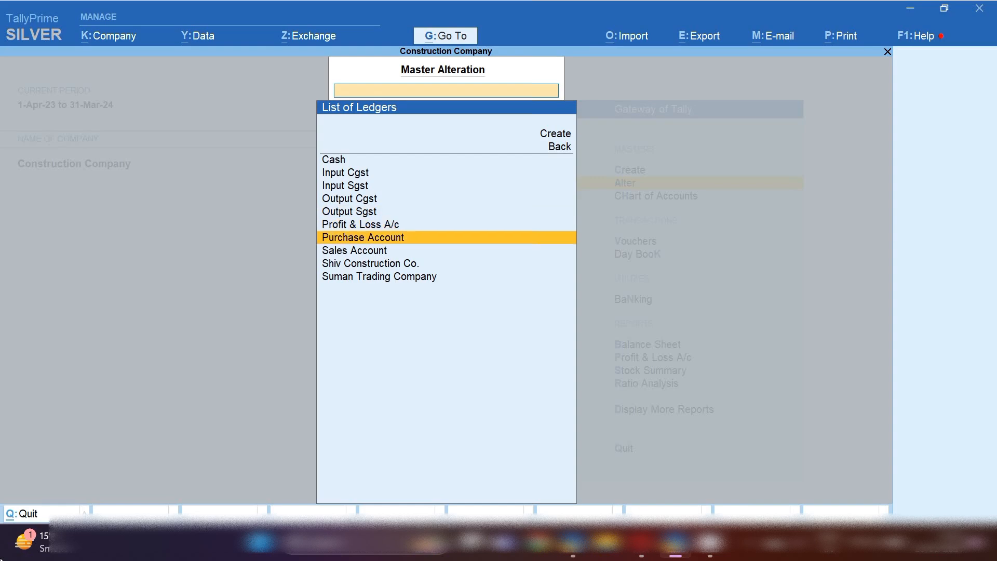
key("Down")
key("Return")
key("Return")
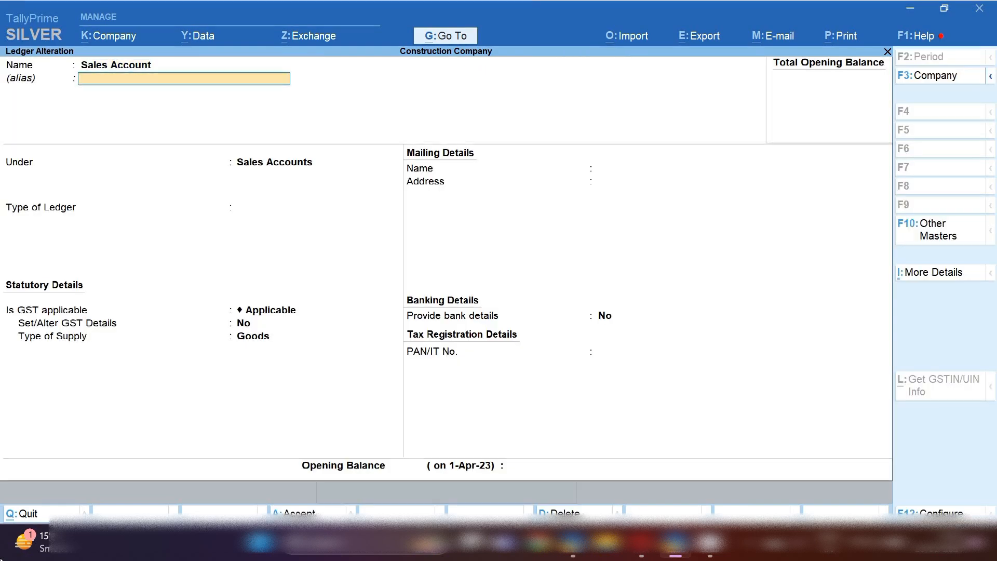
key("Return")
key("Return")
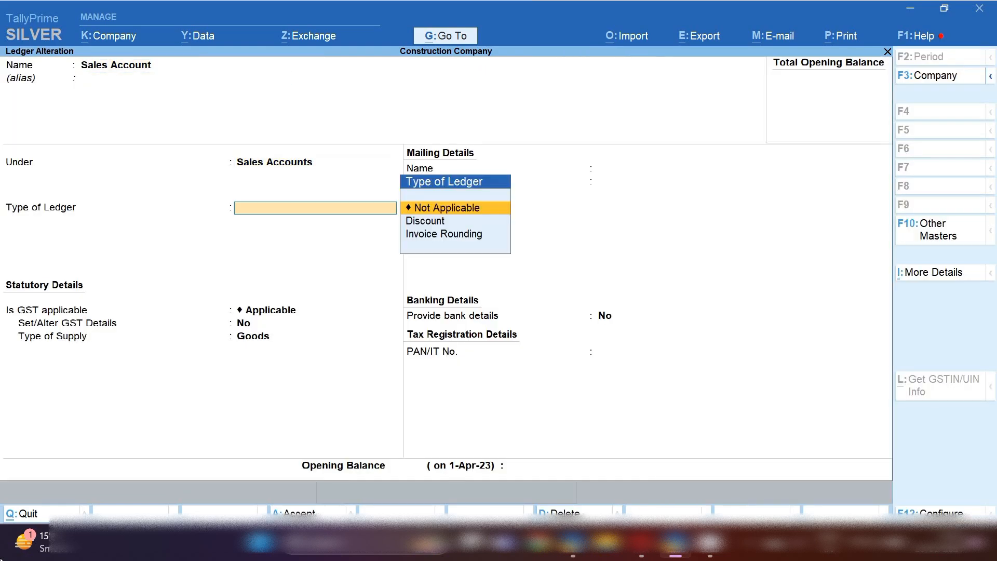
key("Return")
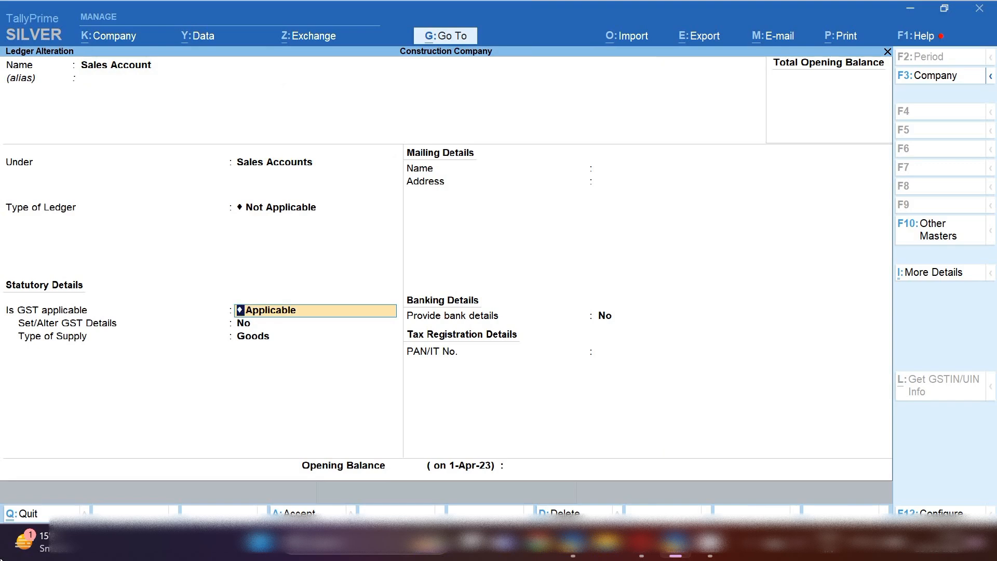
key("ctrl+a")
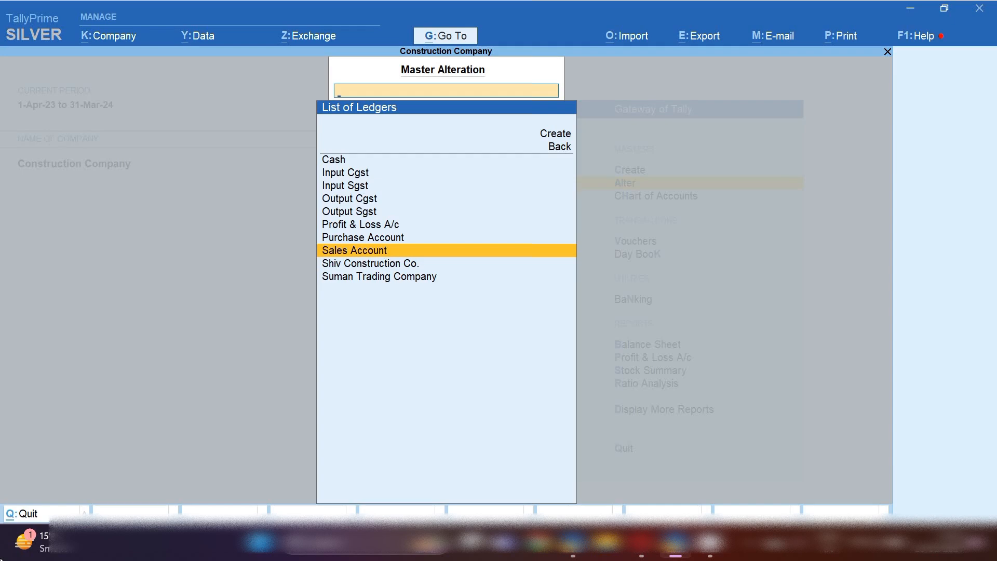
key("Escape")
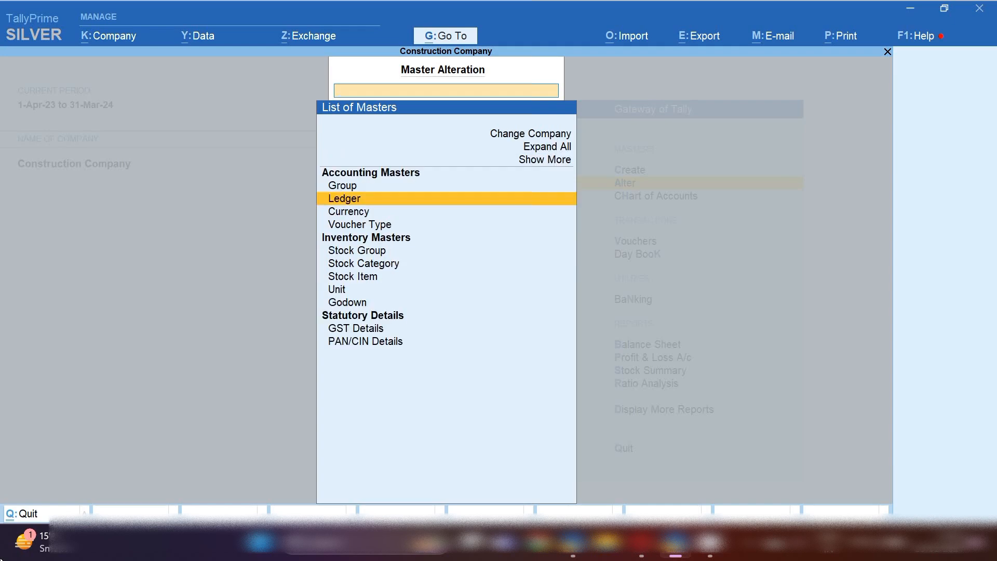
key("Down")
key("Down")
key("Down")
key("Return")
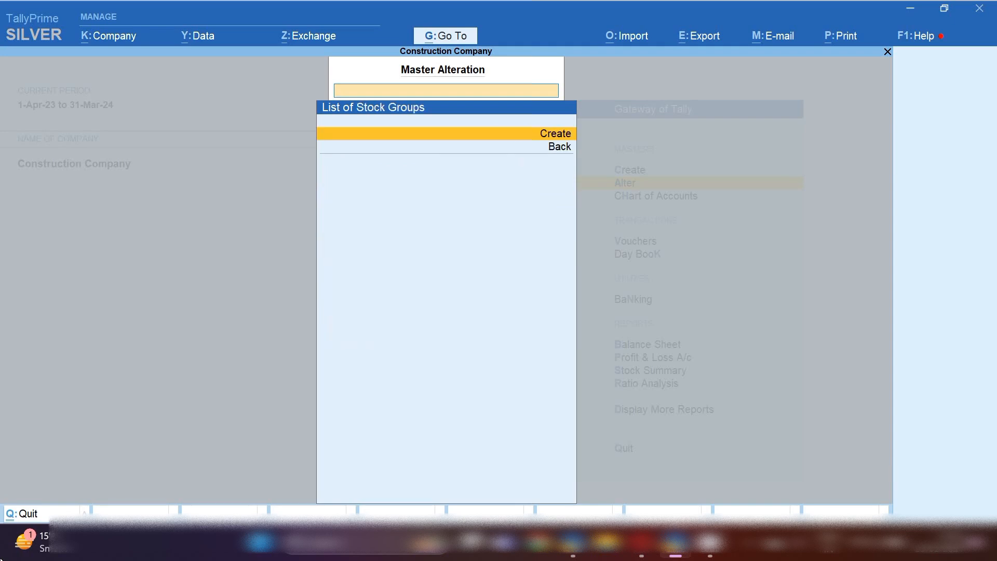
key("Return")
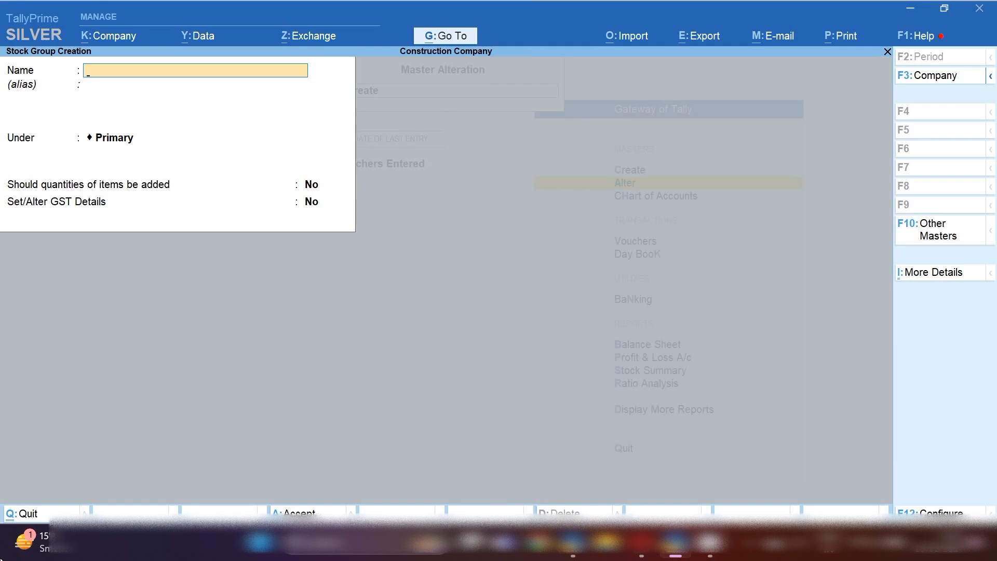
key("Escape")
key("Escape")
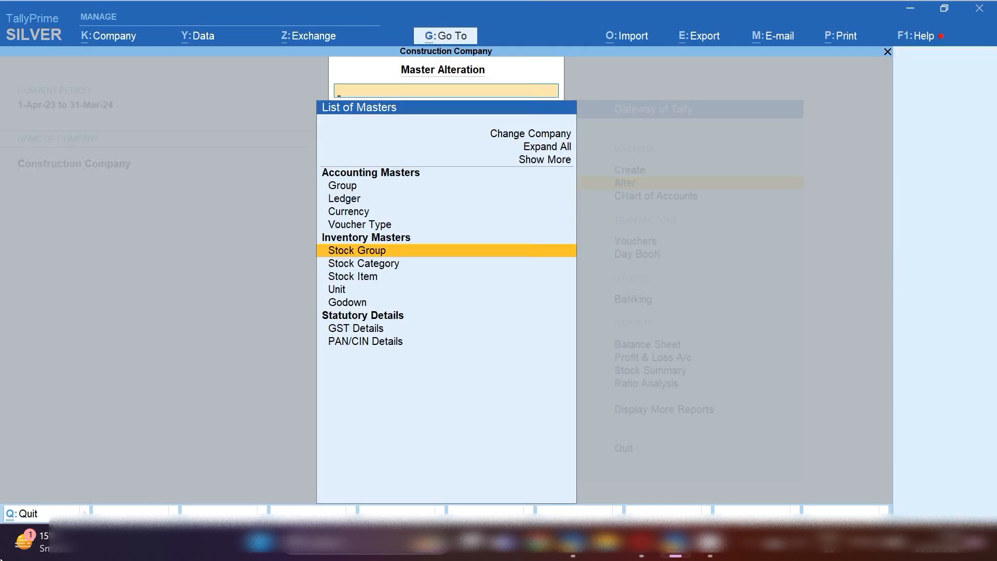
Open the Cement (ABC) stock item for alteration and go to its unit of measure.
key("Down")
key("Down")
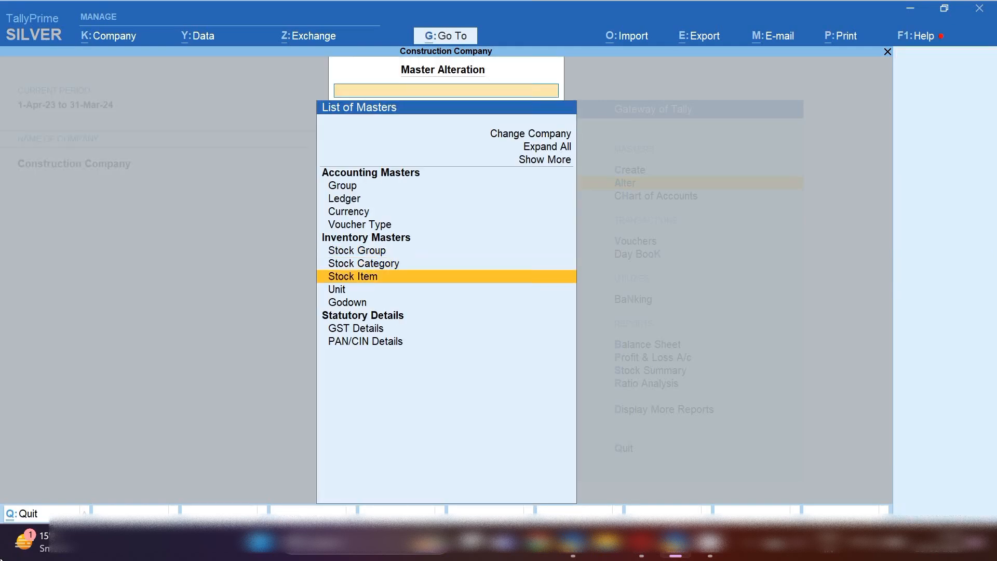
key("Return")
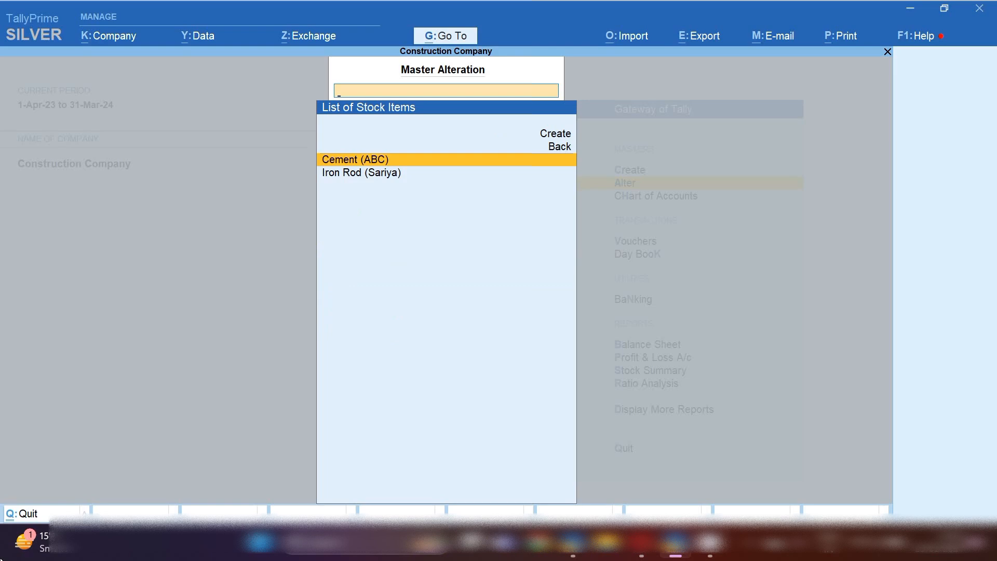
key("Return")
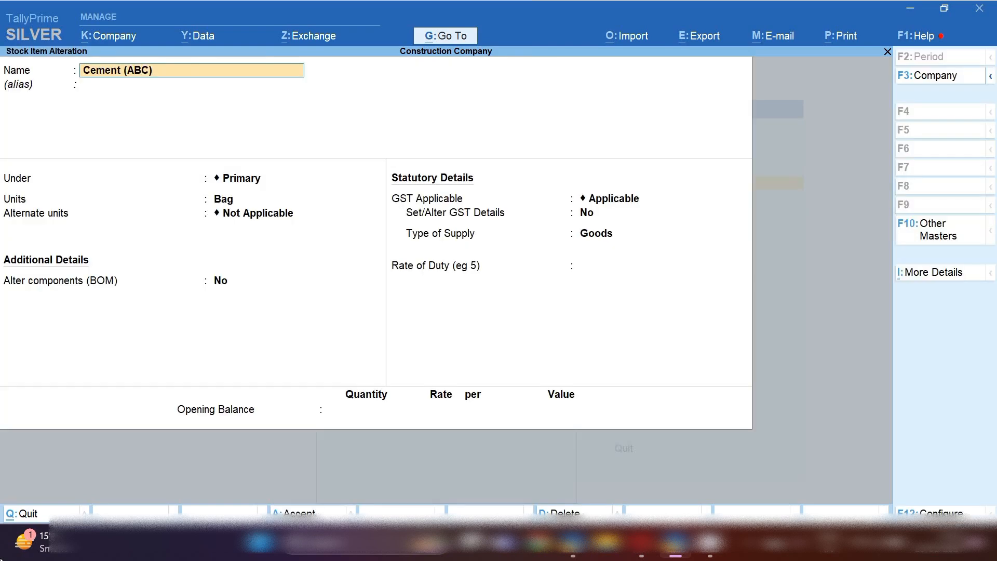
key("Return")
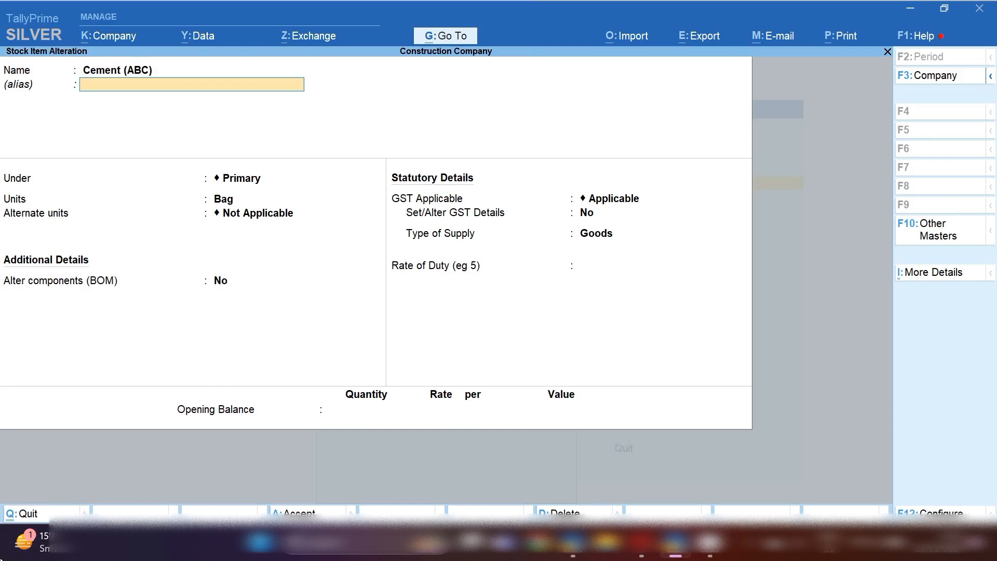
key("Return")
key("Return")
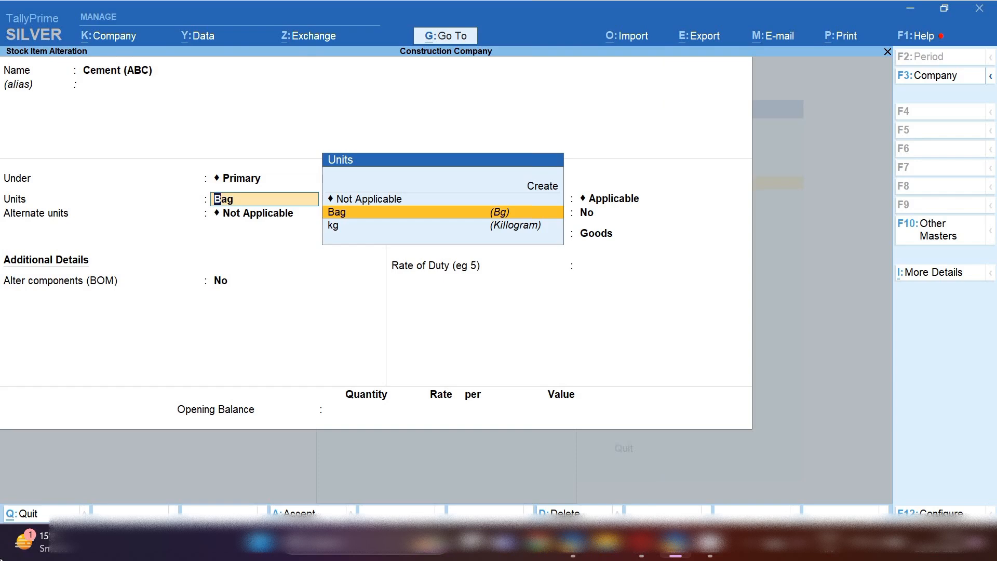
Look at the blank unit creation form, and review the Bag unit's symbol, formal name, UQC and decimal places.
key("alt+c")
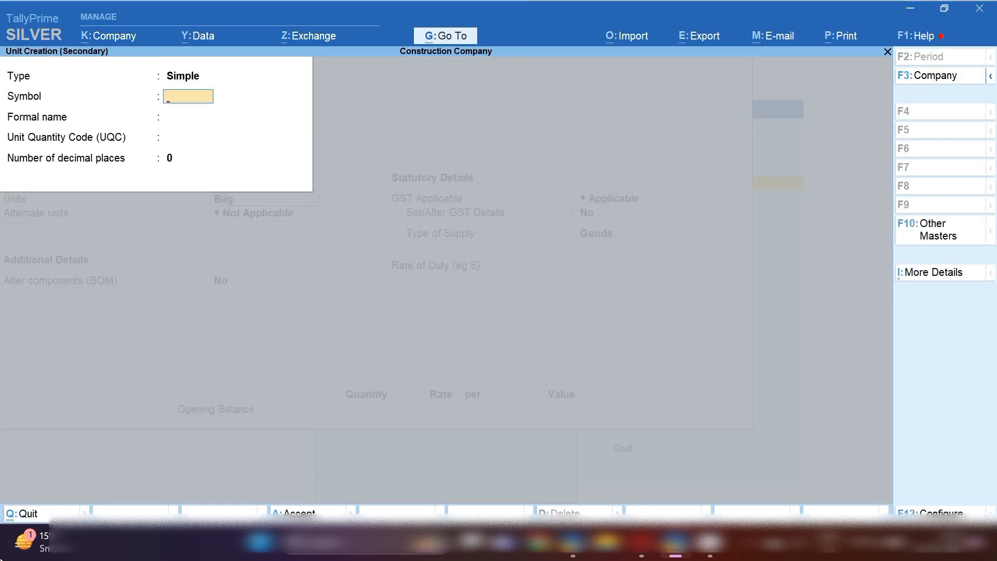
key("Escape")
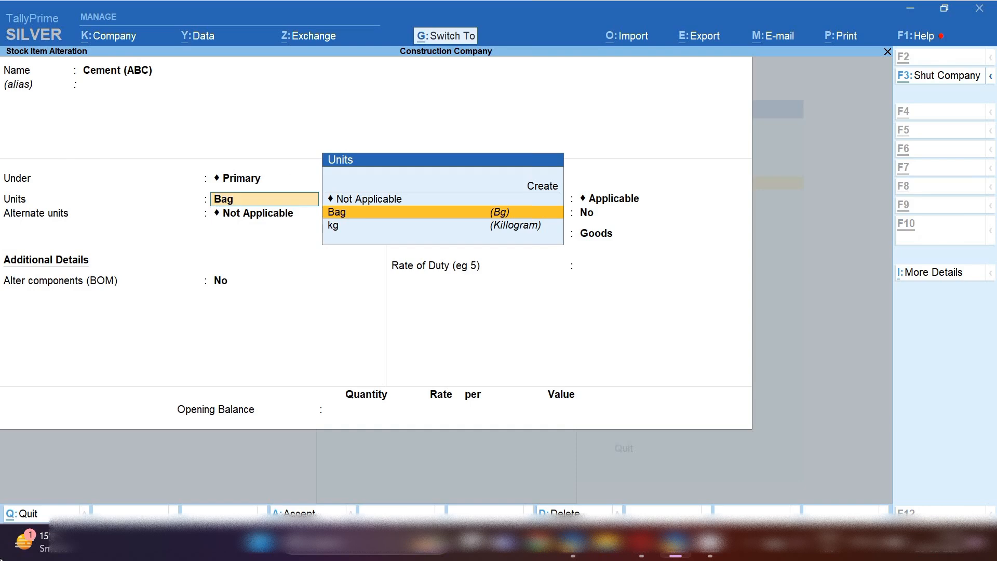
key("ctrl+Return")
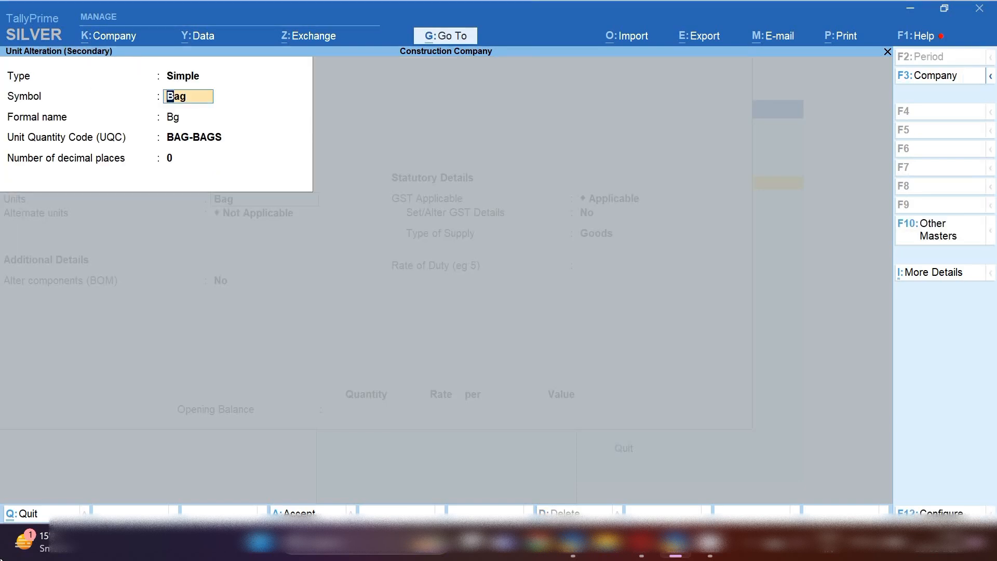
key("Return")
key("Return")
key("Return")
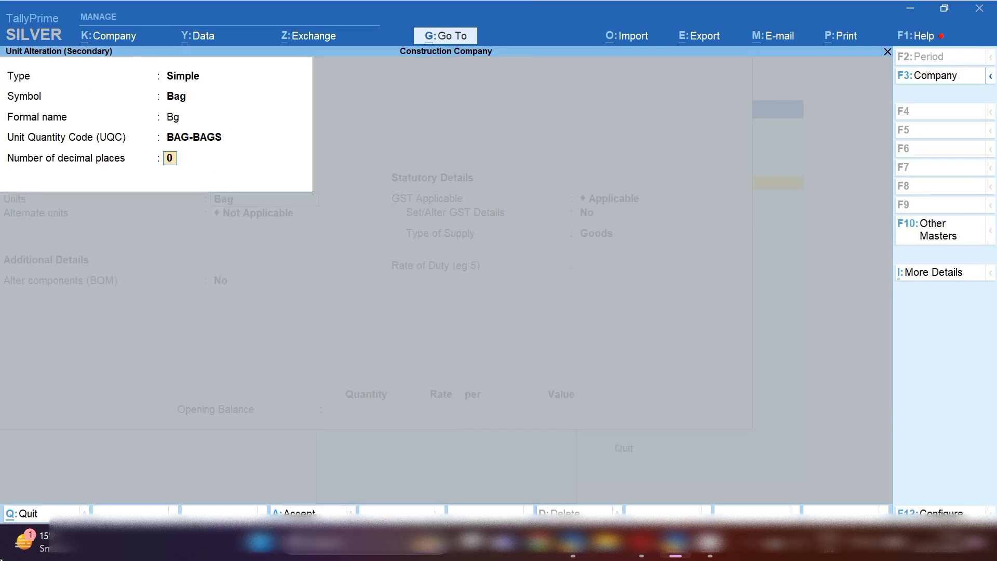
key("Return")
key("Return")
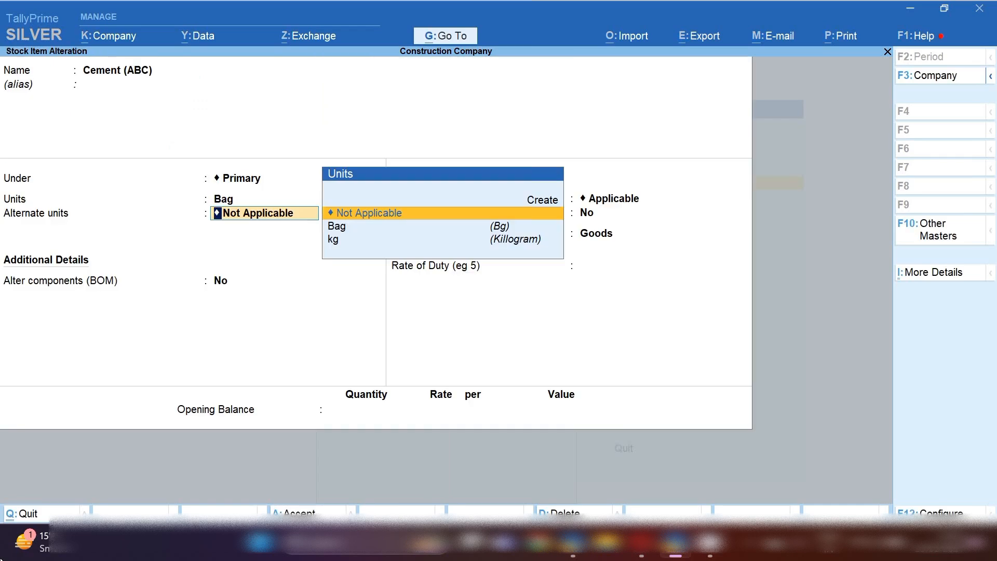
Open the GST details of Cement (ABC) and set the HSN/SAC code to 252321.
key("Return")
key("Return")
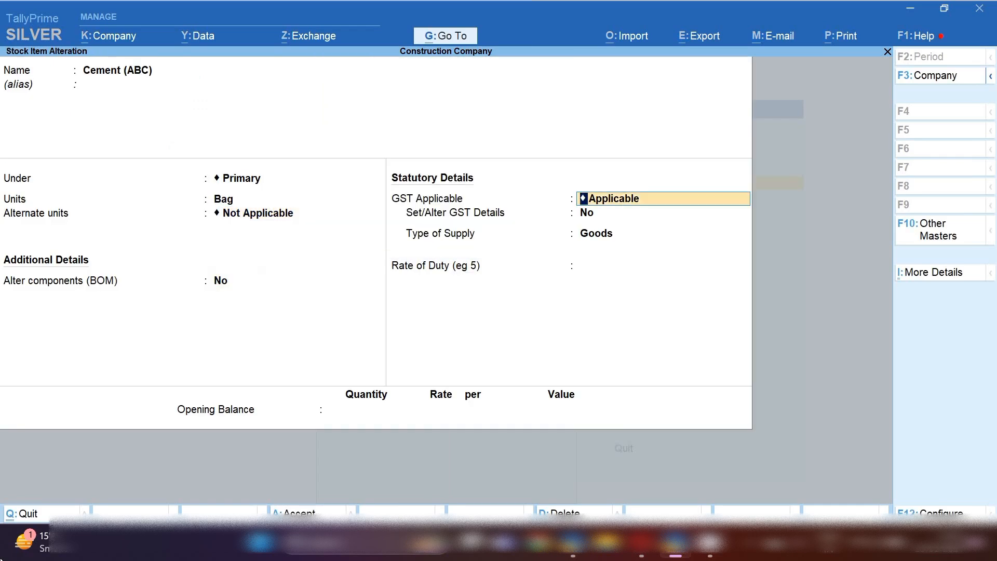
key("Return")
type("y")
key("Return")
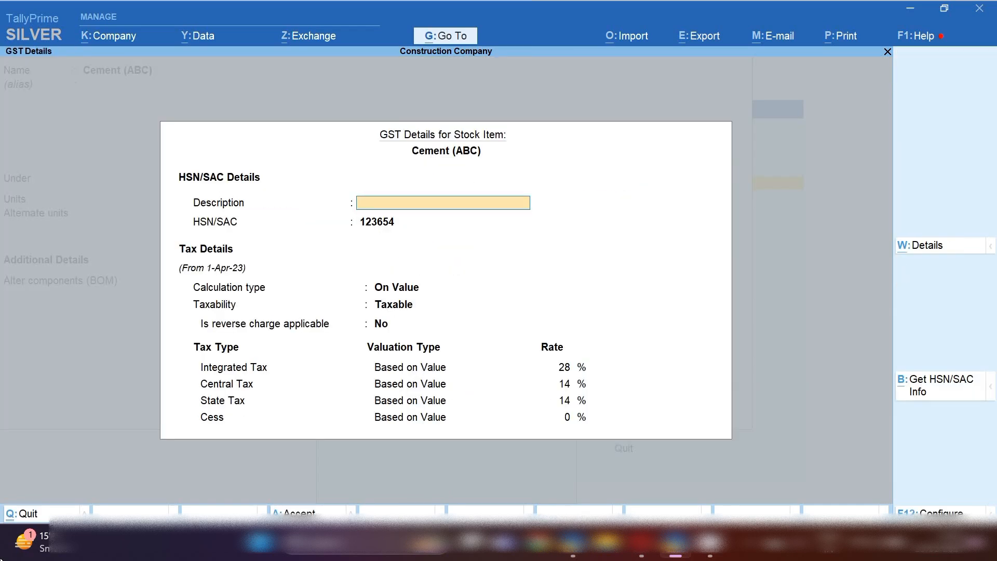
key("Return")
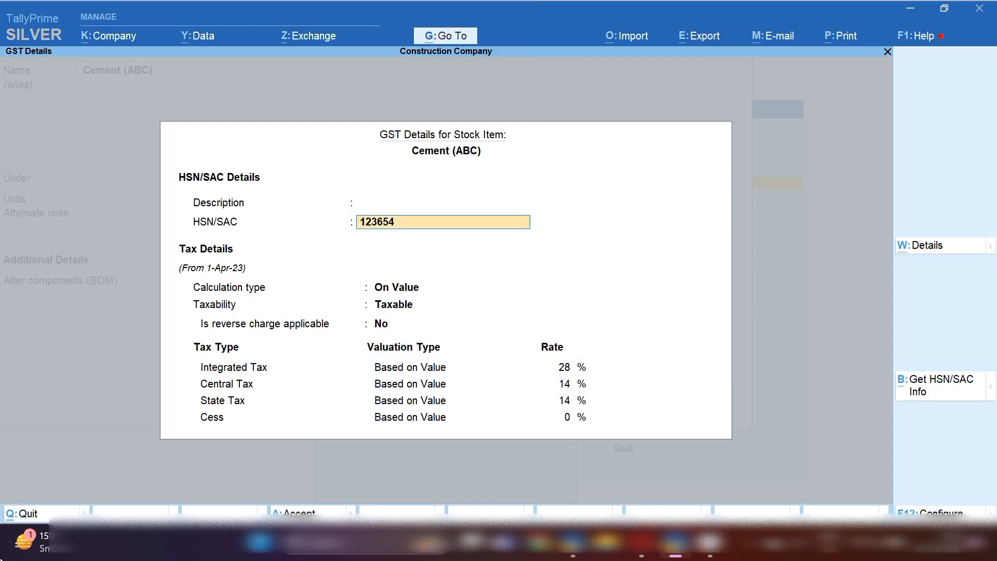
type("252321")
key("Return")
Set the integrated tax rate of Cement (ABC) to 18% and save the stock item.
key("Return")
key("Return")
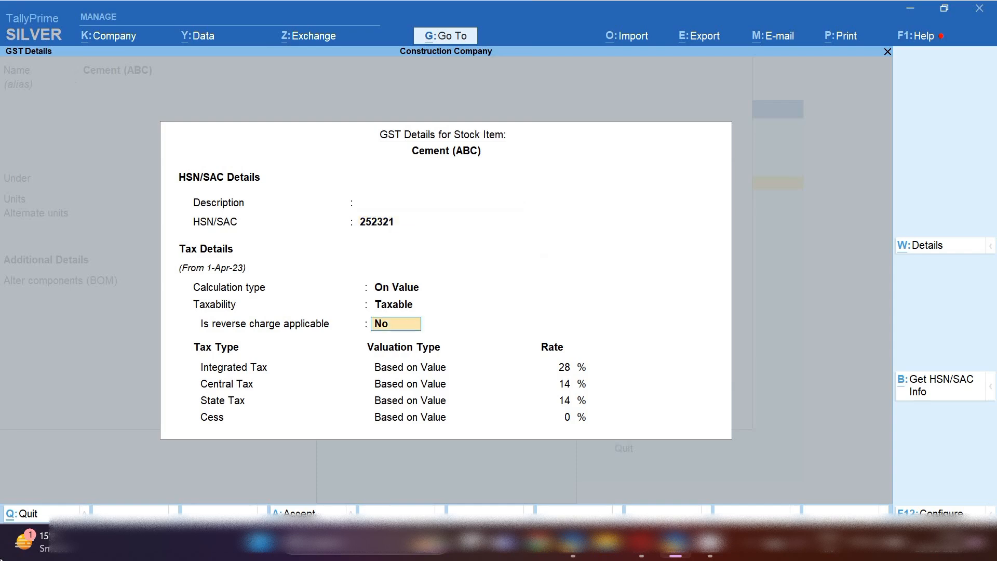
type("18")
key("Return")
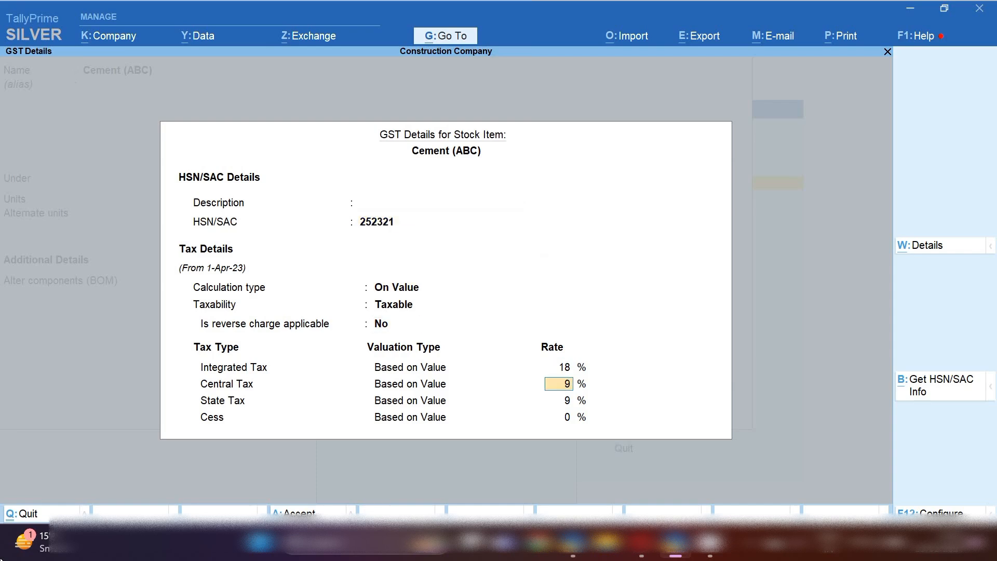
key("Return")
key("Return")
key("Return")
key("Return")
key("Return")
key("Return")
key("Return")
key("Return")
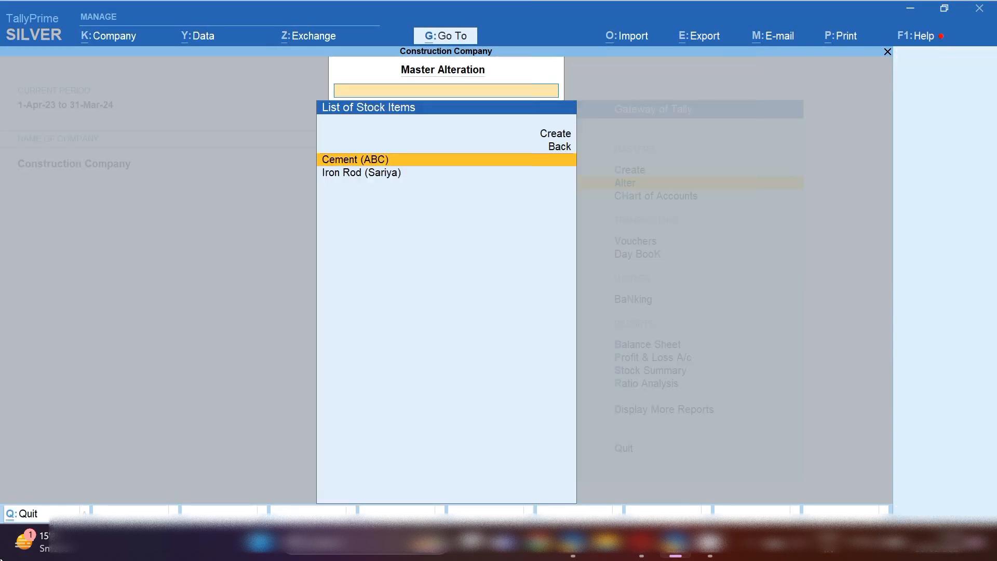
Open the Iron Rod (Sariya) stock item for alteration, keep kg as its unit, and open its GST details.
key("Down")
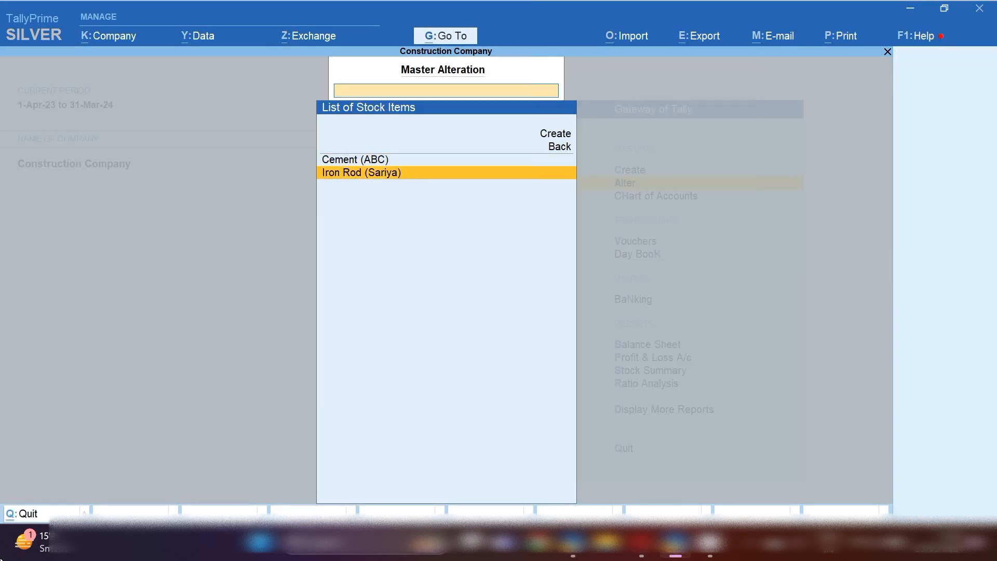
key("Return")
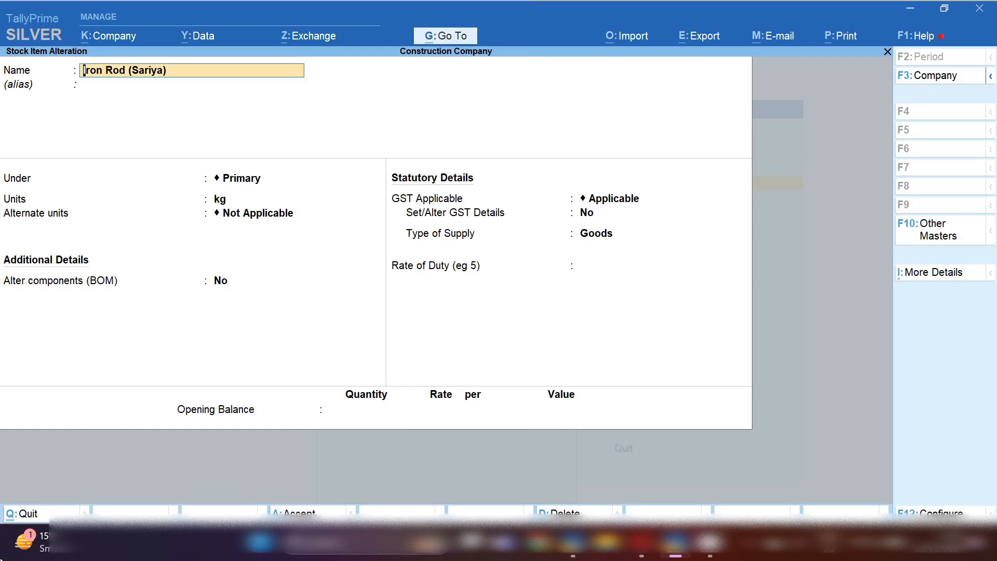
key("Return")
key("Return")
key("Return")
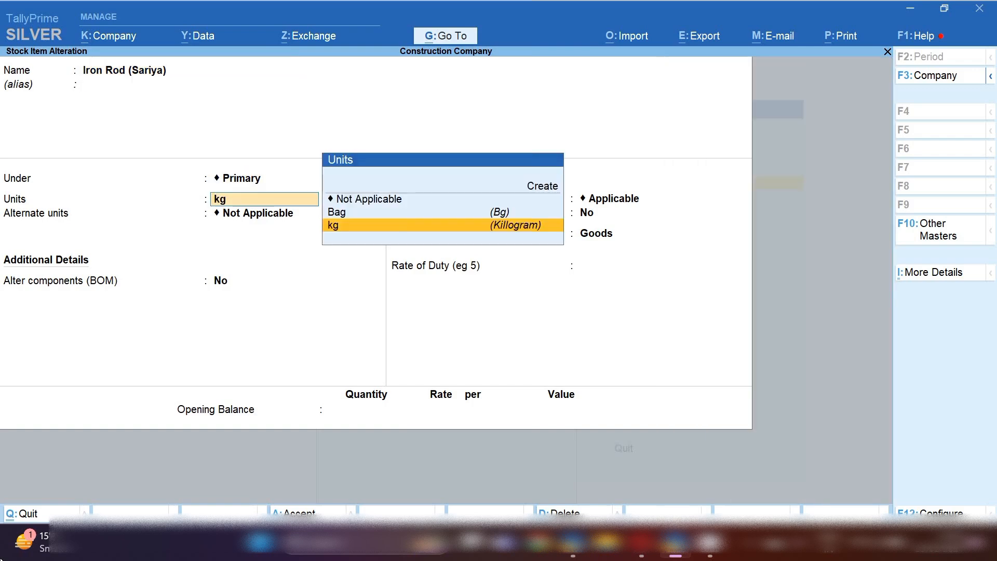
key("Return")
key("Return")
key("Return")
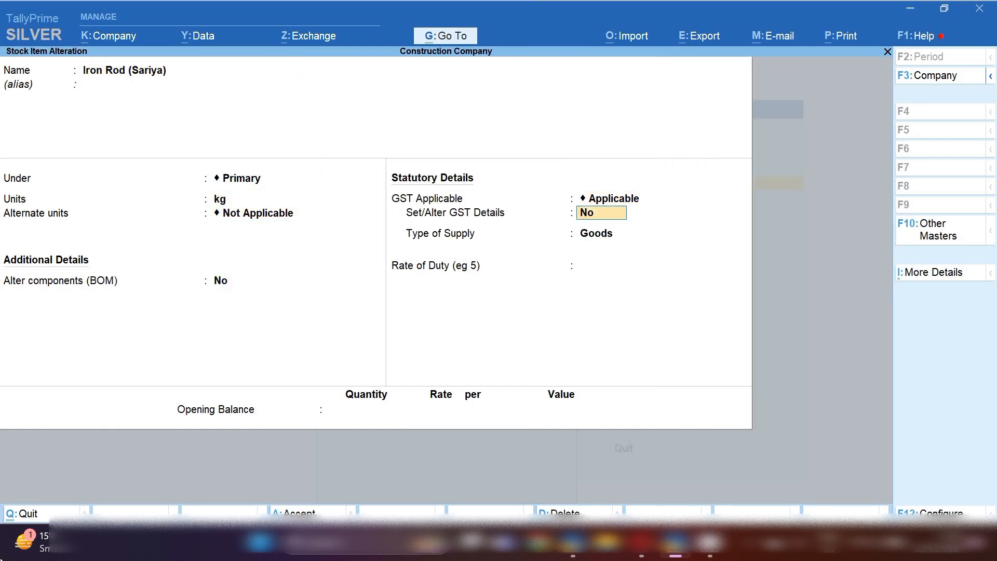
type("y")
key("Return")
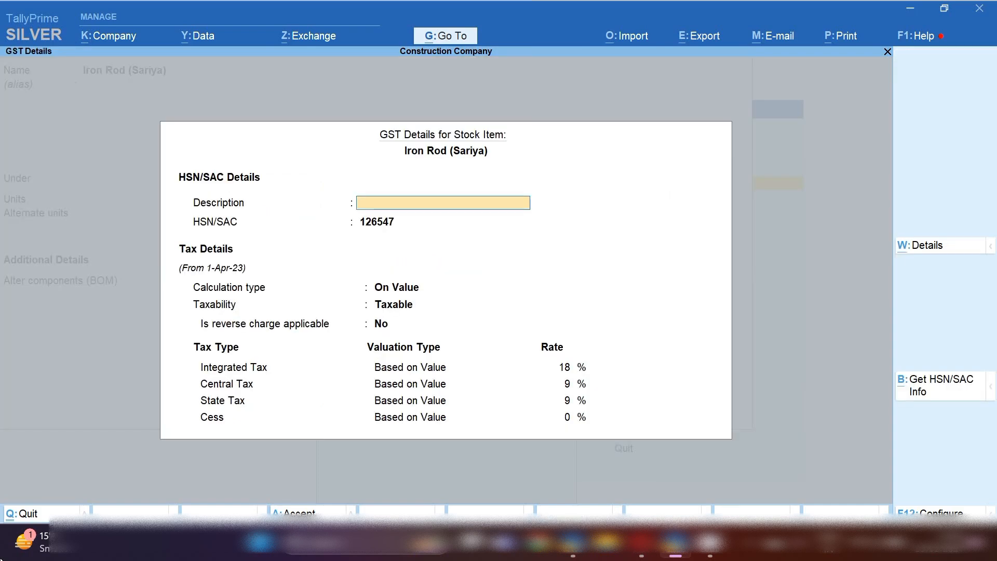
Set the HSN/SAC code of Iron Rod (Sariya) to 7206 and save the stock item.
key("Return")
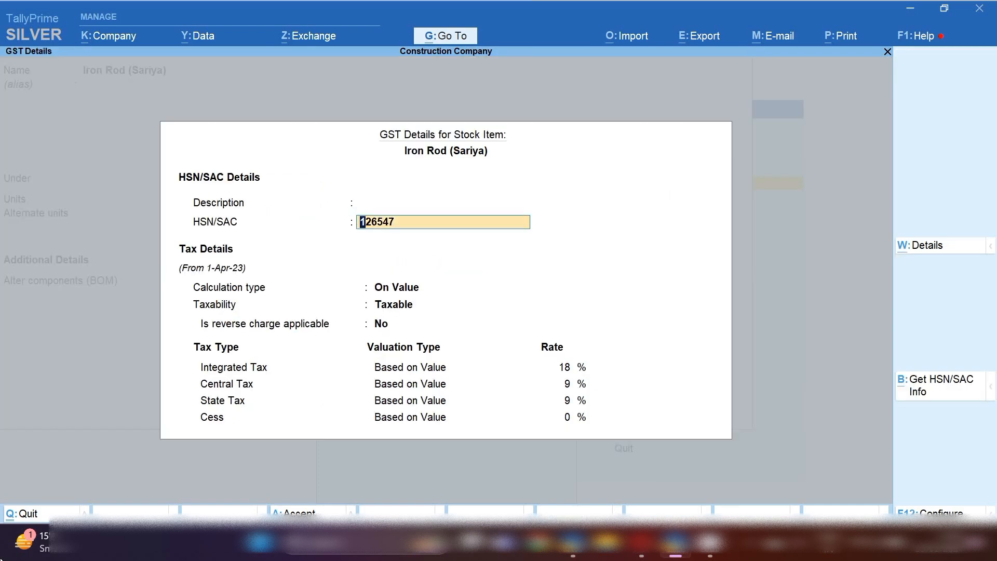
type("7206")
key("Return")
key("Return")
key("Return")
key("Return")
key("Return")
key("ctrl+a")
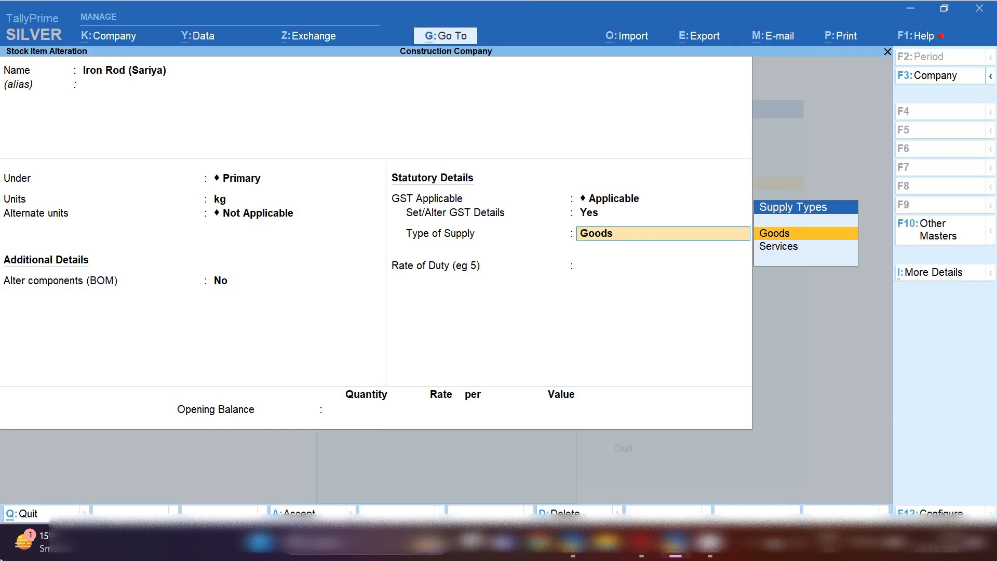
key("ctrl+a")
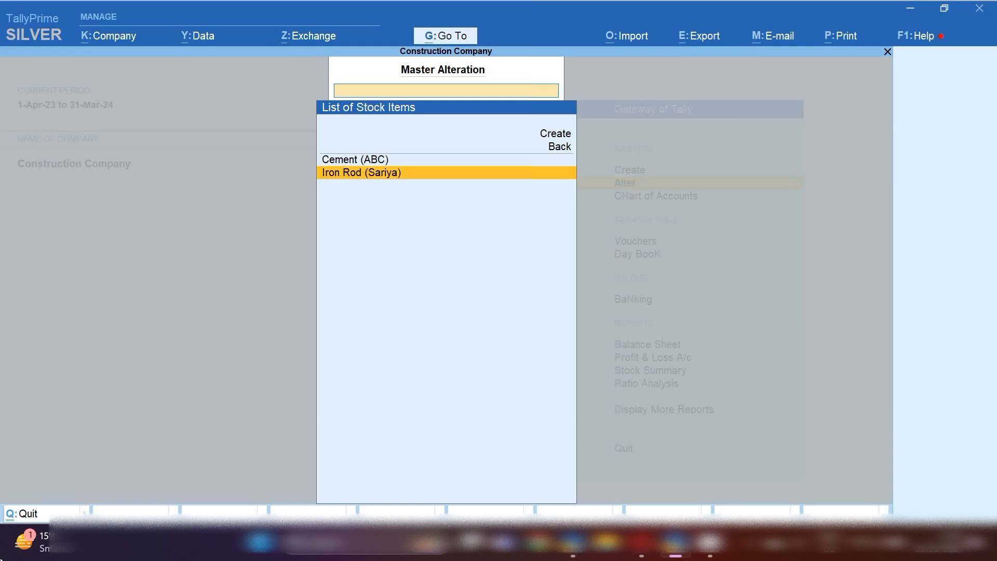
Start a new stock item named Bricks under the Primary group.
key("Up")
key("Up")
key("Up")
key("Return")
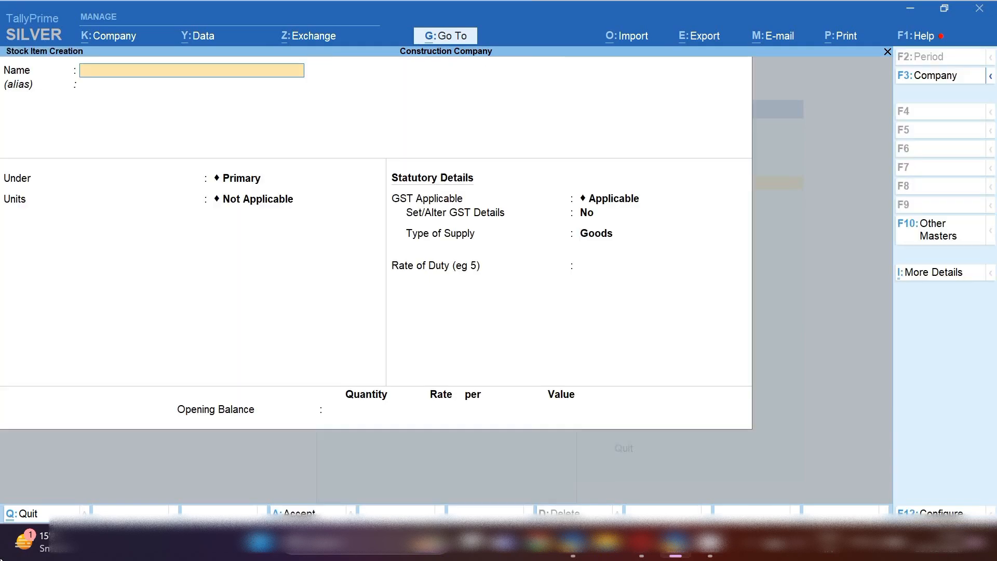
type("Bricks")
key("Return")
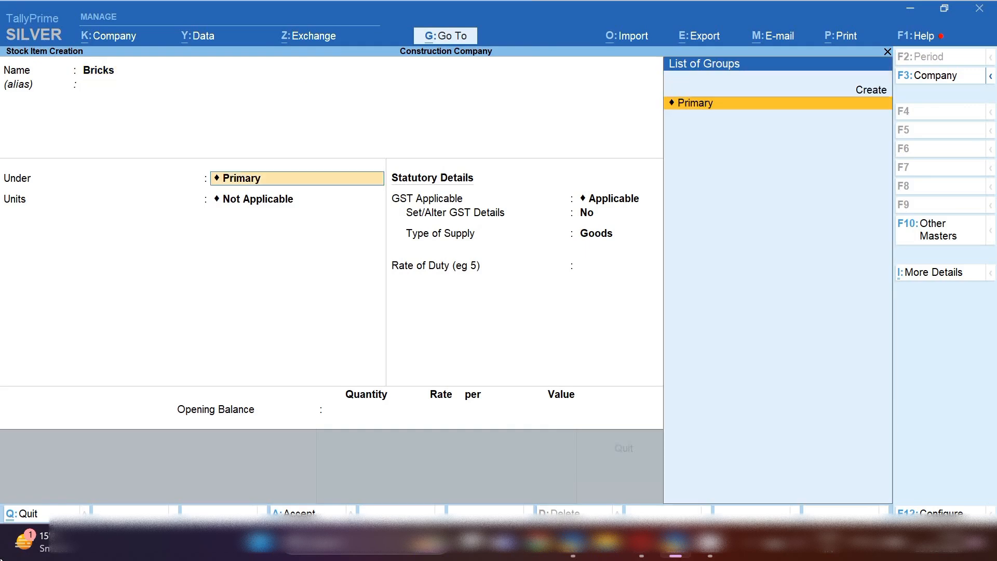
key("Return")
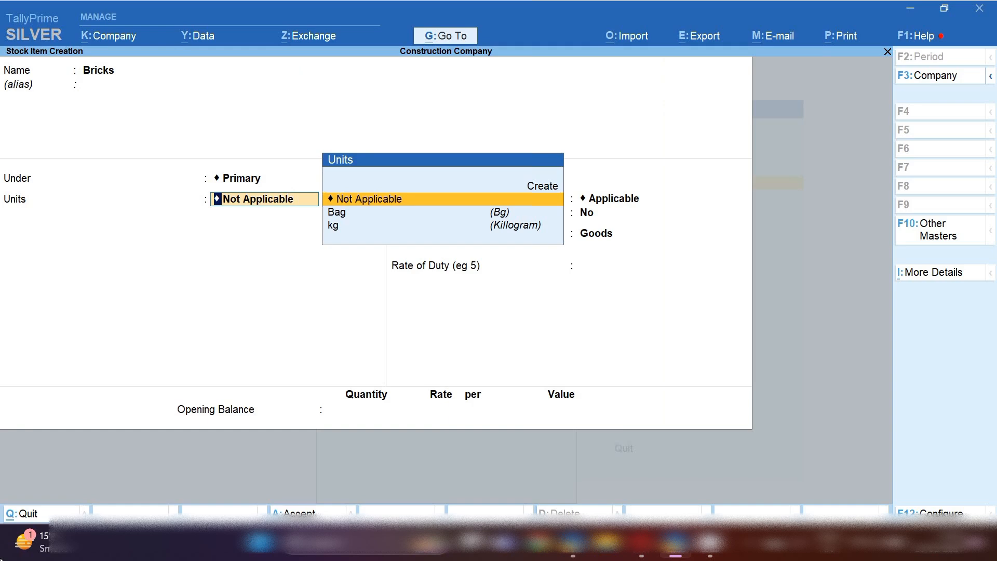
Create a simple unit with symbol pc, formal name Pieces and UQC PCS-PIECES, and assign it to Bricks.
key("alt+c")
type("pcs")
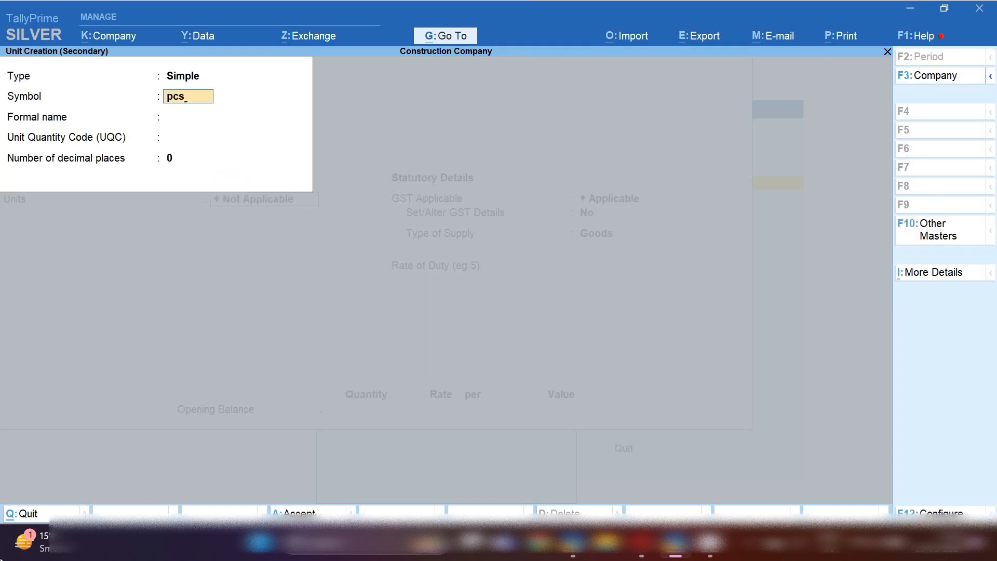
key("BackSpace")
key("Return")
type("Pi")
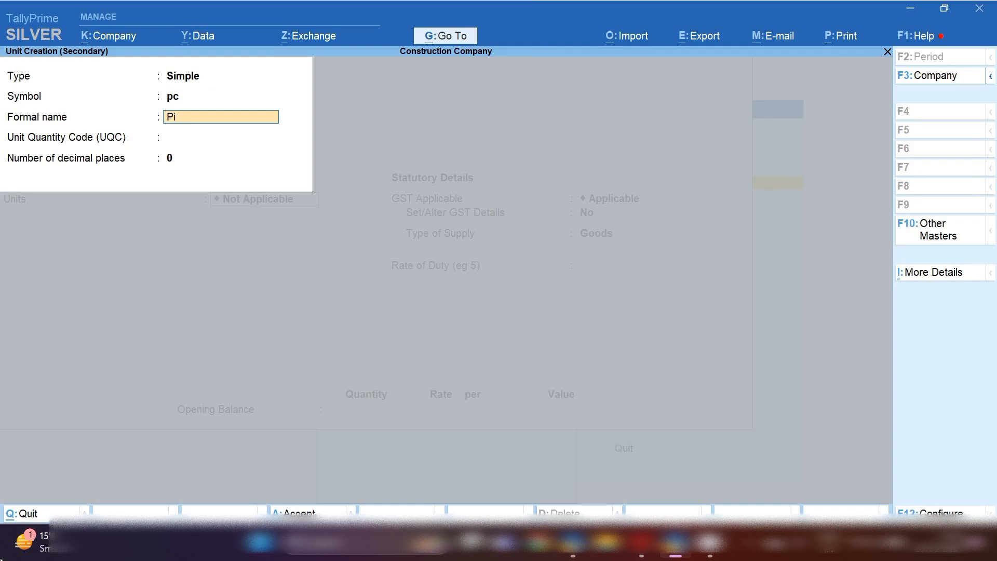
type("eces")
key("Return")
type("pi")
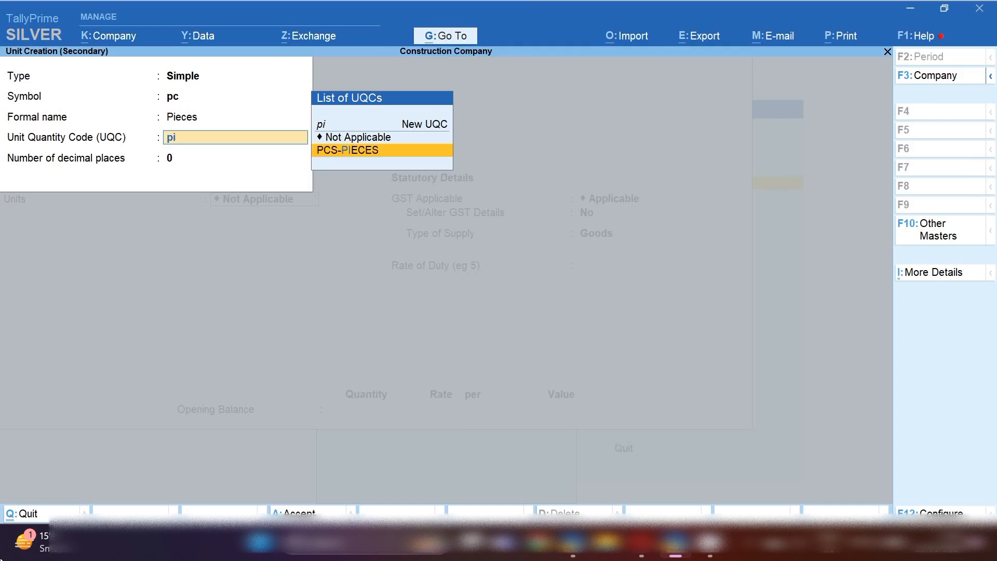
key("Return")
key("Return")
key("Return")
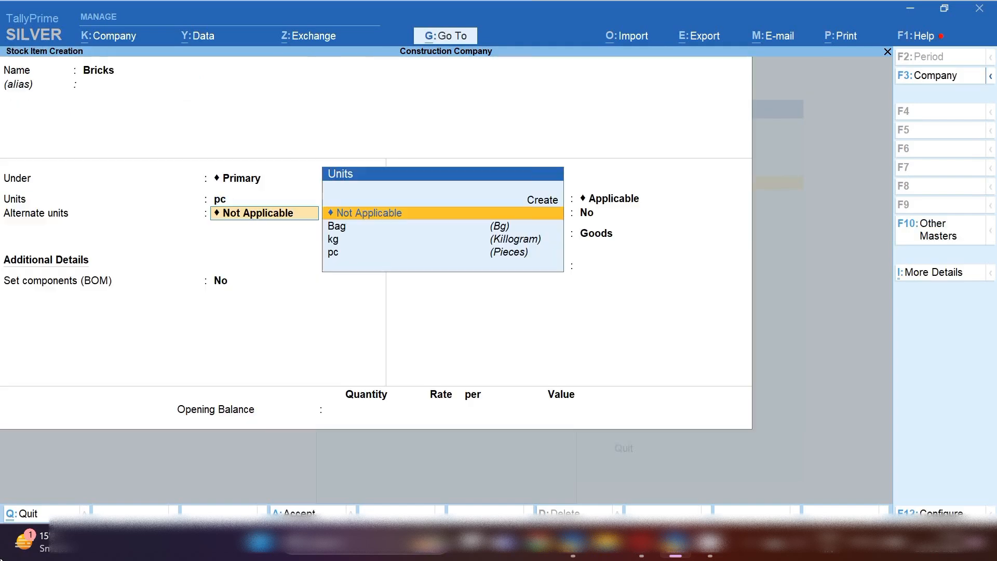
Keep the alternate unit of Bricks as Not Applicable and open its GST details.
key("Down")
key("Up")
key("Return")
key("Return")
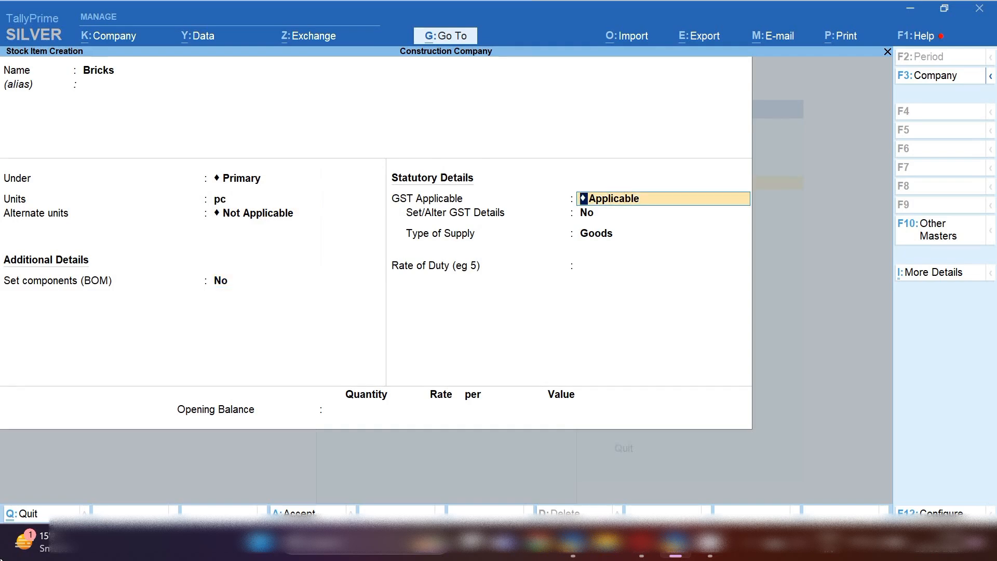
key("Return")
type("y")
key("Return")
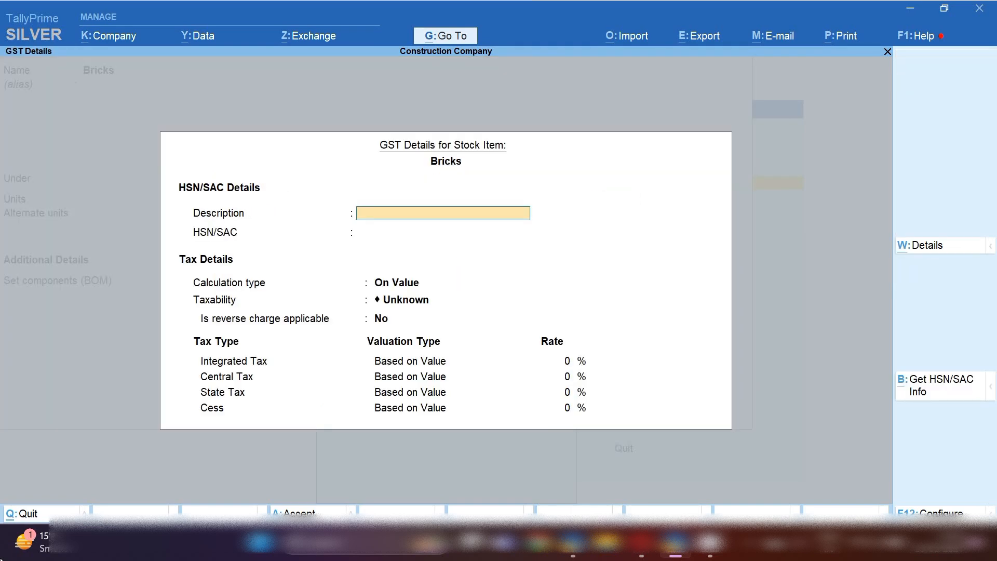
Set the HSN/SAC code of Bricks to 69010010, keeping the calculation type On Value.
key("Return")
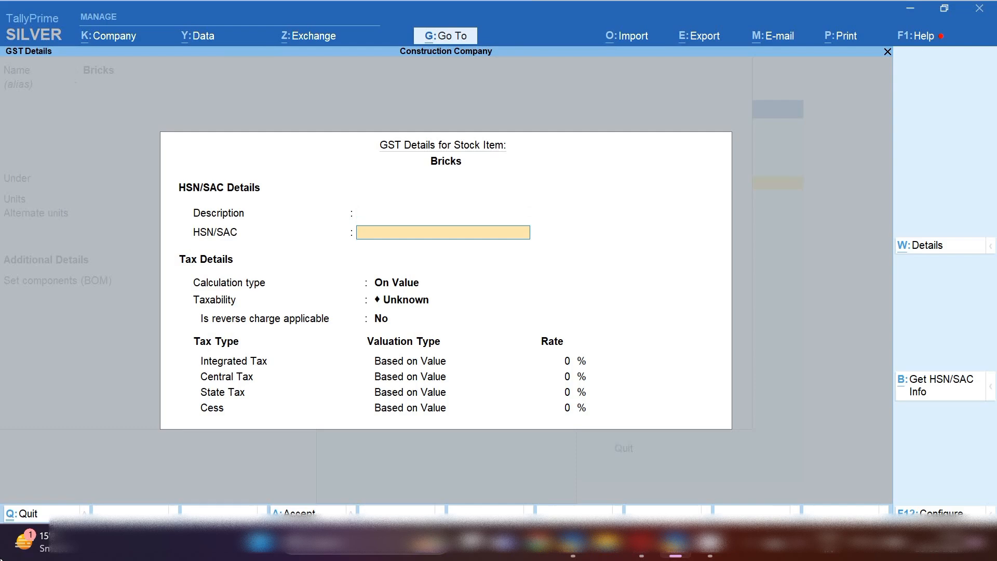
type("3")
key("BackSpace")
type("69010010")
key("Return")
key("Return")
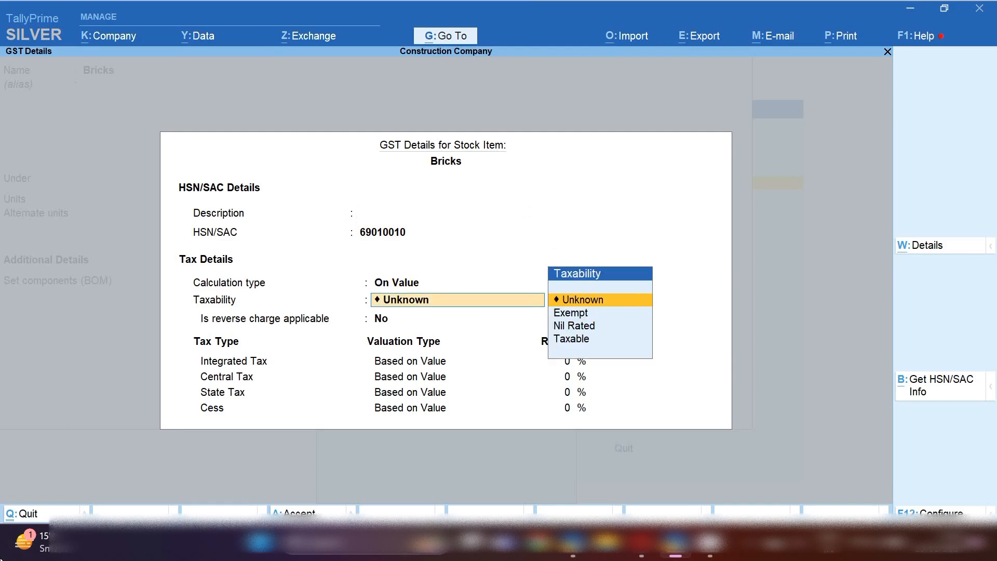
Make Bricks Taxable with an integrated tax rate of 18% and save the stock item.
key("Down")
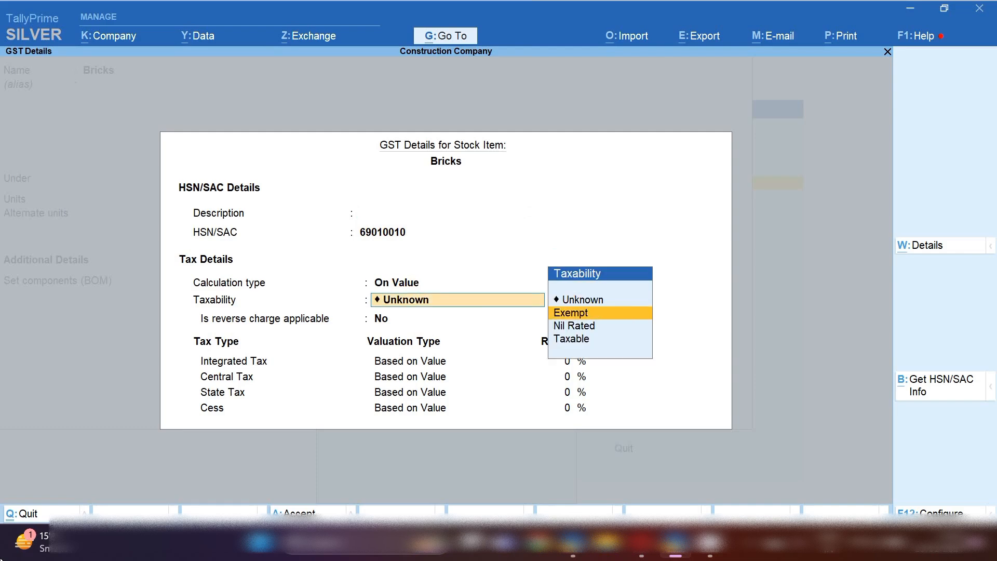
key("Down")
key("Down")
key("Return")
key("Return")
type("18")
key("ctrl+a")
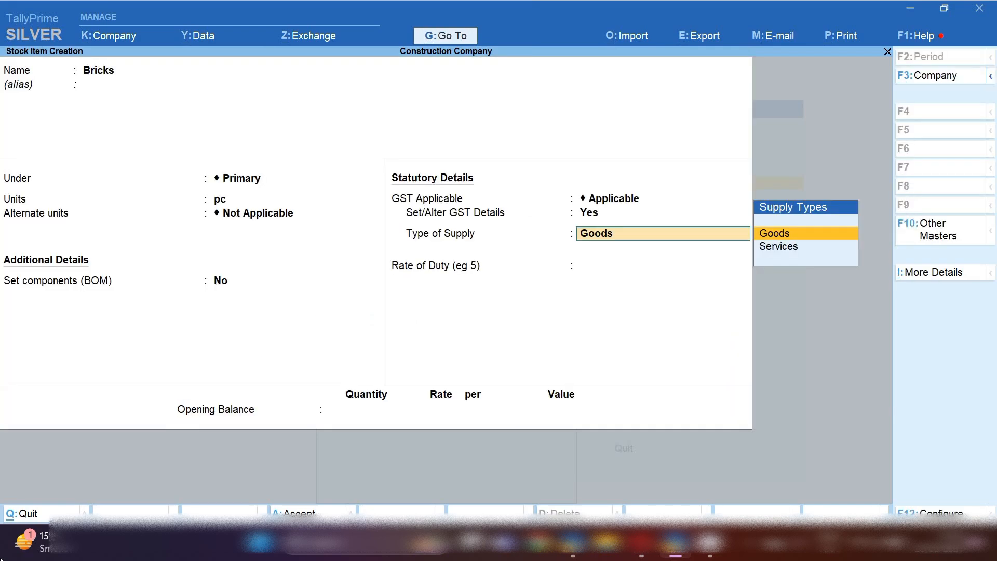
key("ctrl+a")
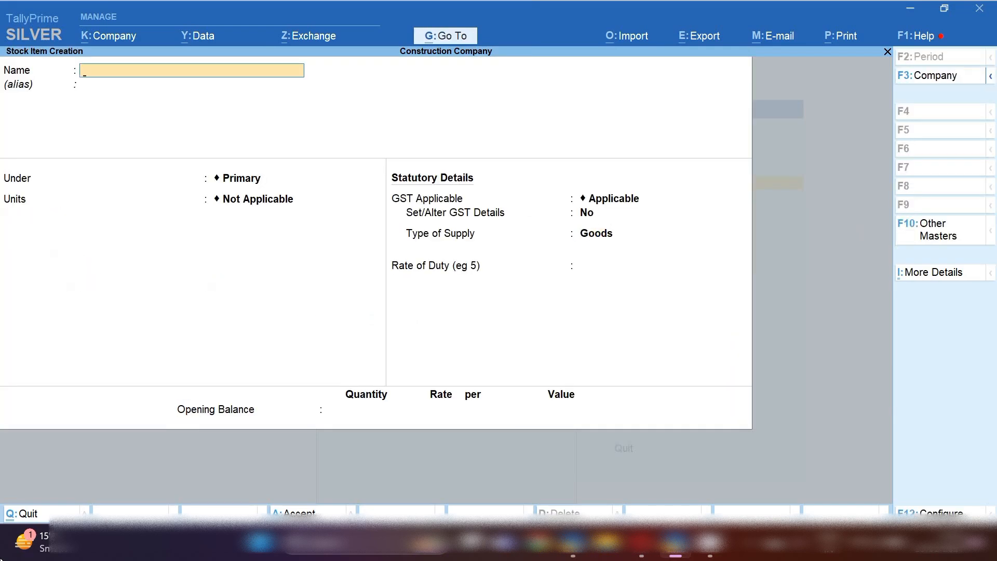
Name the new stock item Sand and place it under the Primary group.
type("Sand")
key("Return")
key("Return")
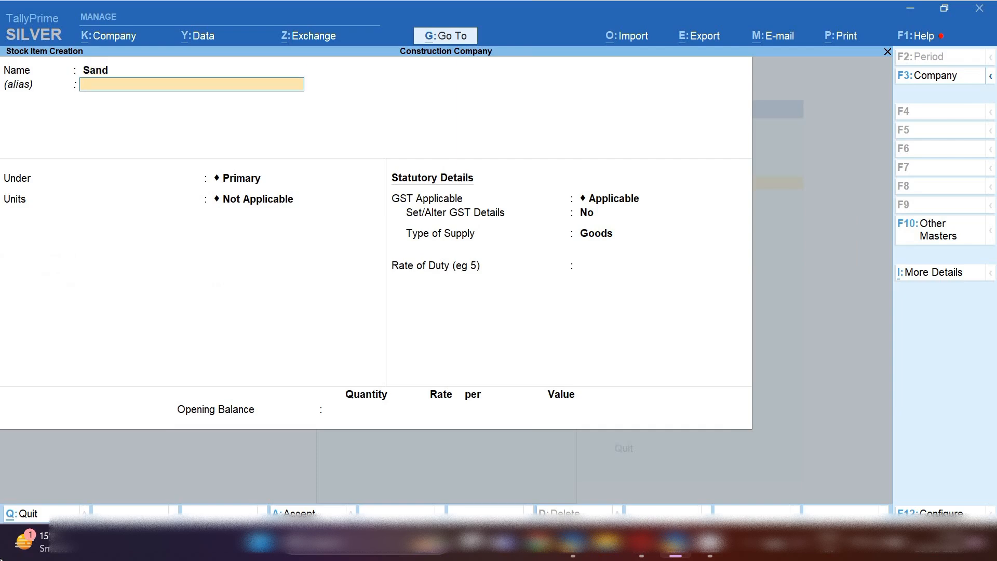
key("Return")
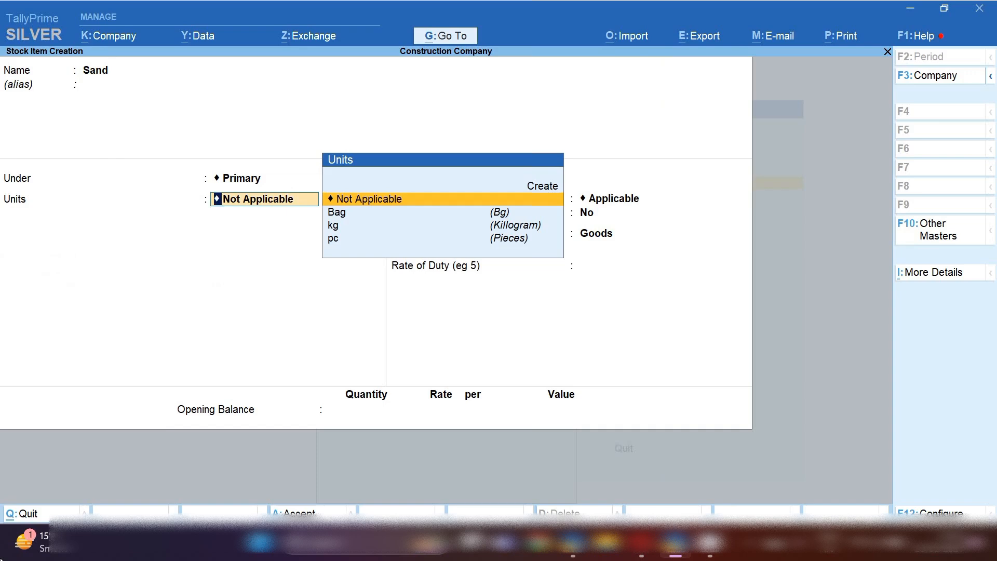
Create a simple unit with symbol sq, formal name Sqeer and UQC SQF-SQUARE FEET, and assign it to Sand.
key("alt+c")
type("sq_")
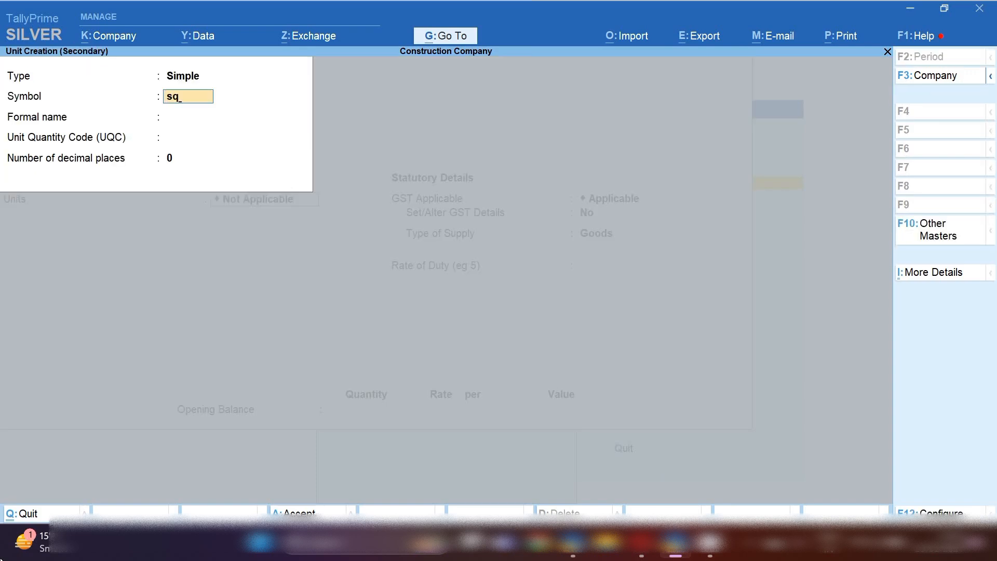
key("Return")
type("S")
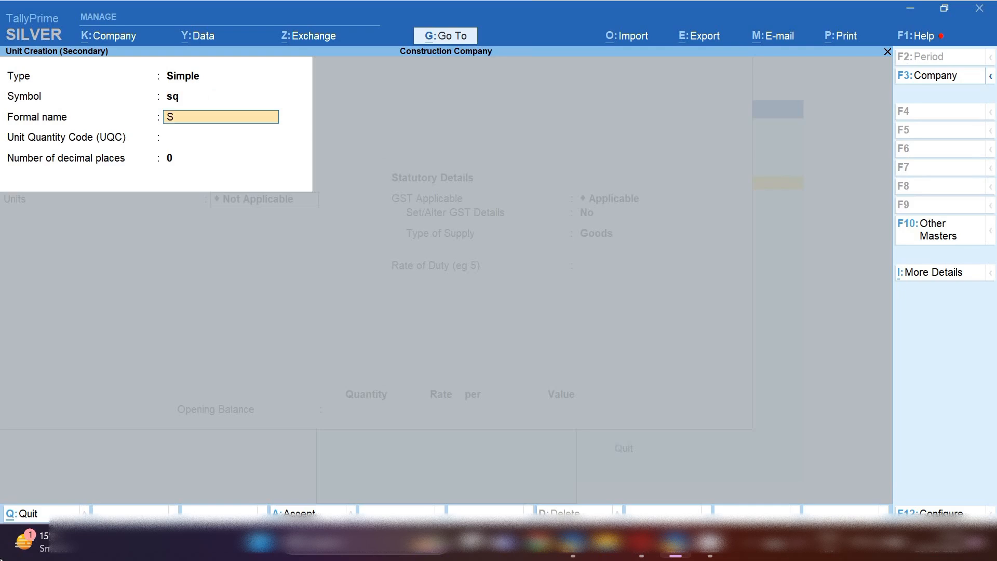
type("qeer")
key("Return")
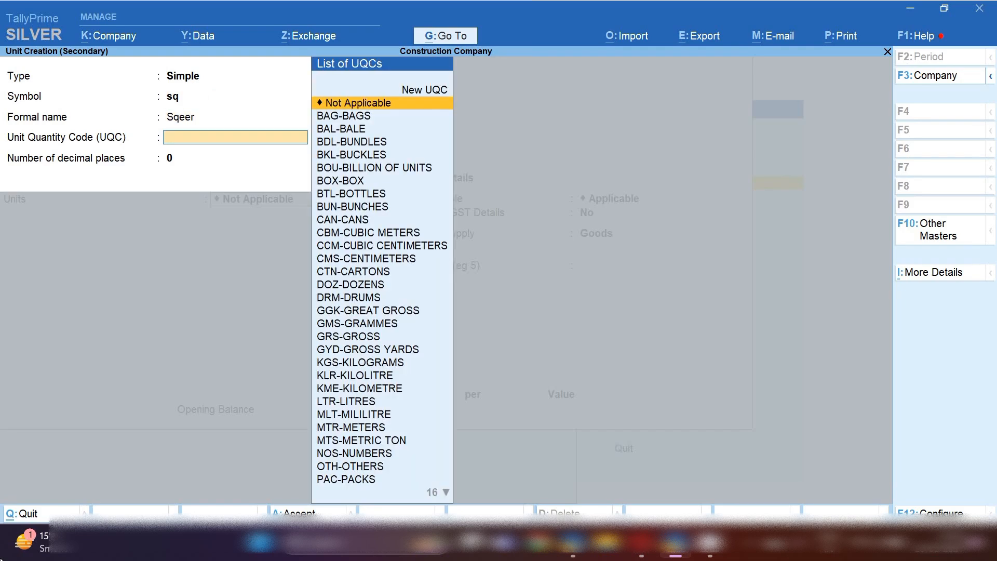
type("sqq")
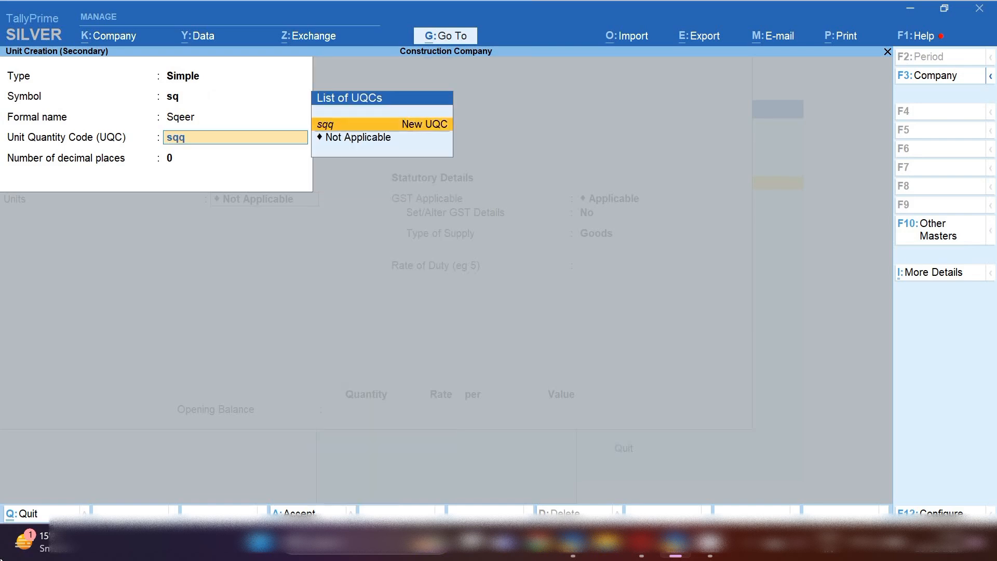
key("BackSpace")
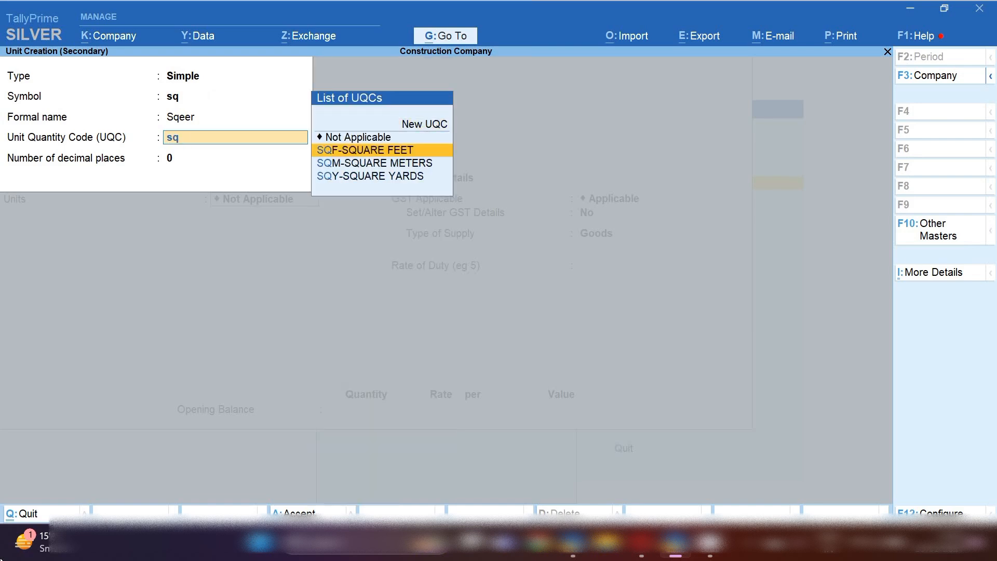
key("Return")
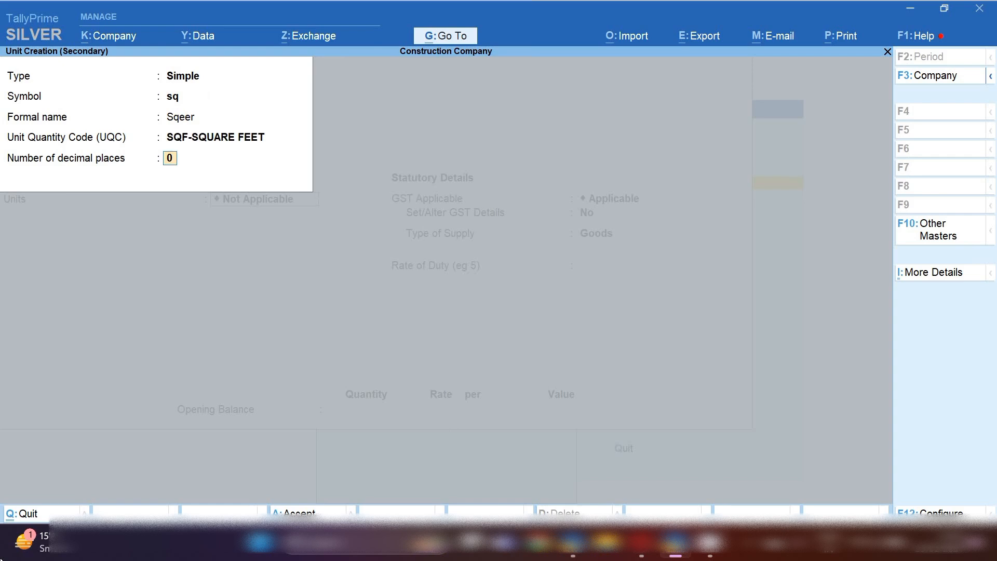
key("Return")
key("Return")
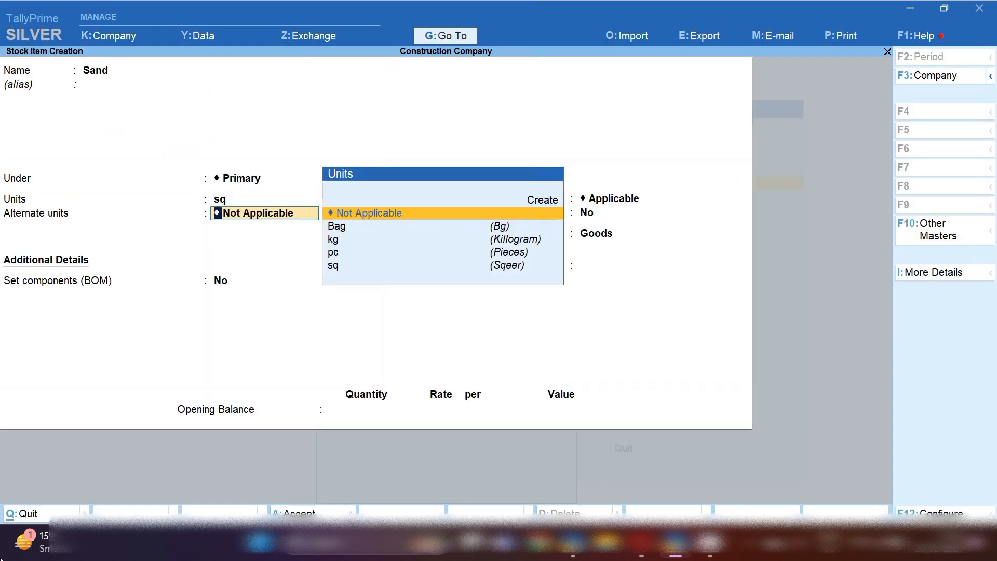
Try to set sq as the alternate unit of Sand.
key("Down")
key("Down")
key("Down")
key("Down")
key("Return")
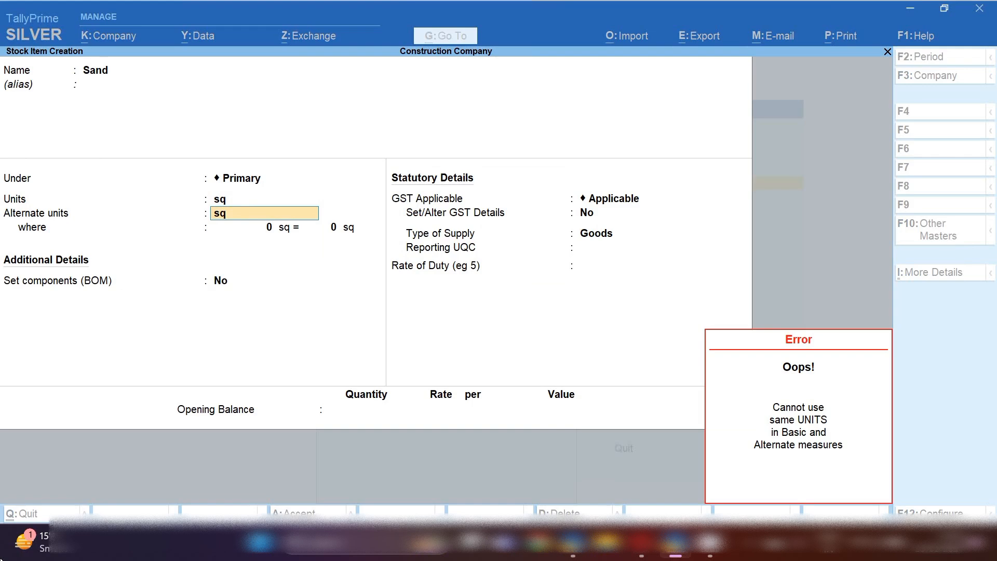
type("a")
Set the alternate unit of Sand to Not Applicable and open its GST details.
key("Down")
key("Up")
key("Return")
key("Return")
key("Return")
type("y")
key("Return")
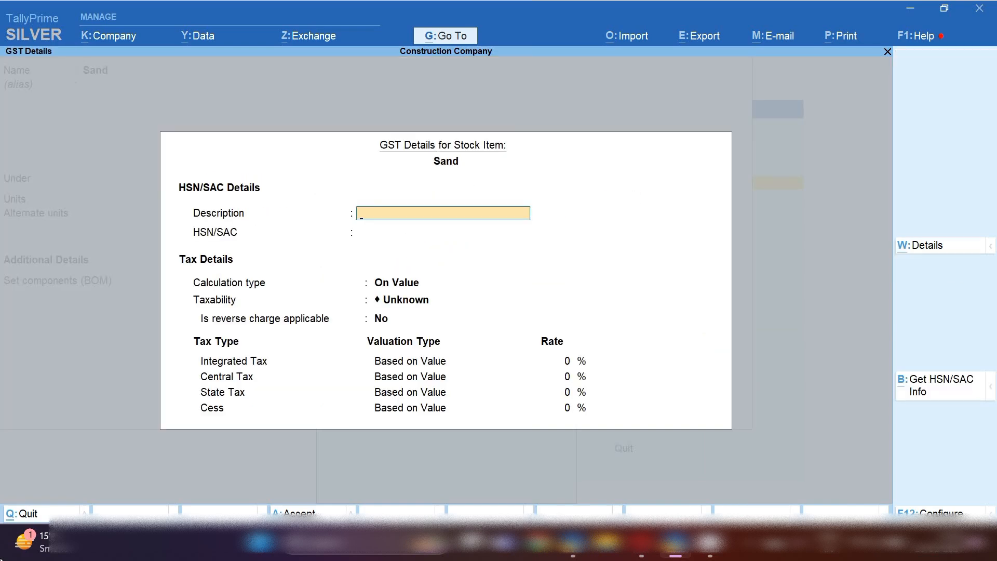
Set the HSN/SAC code of Sand to 2505, keeping the calculation type On Value.
key("Return")
type("2505")
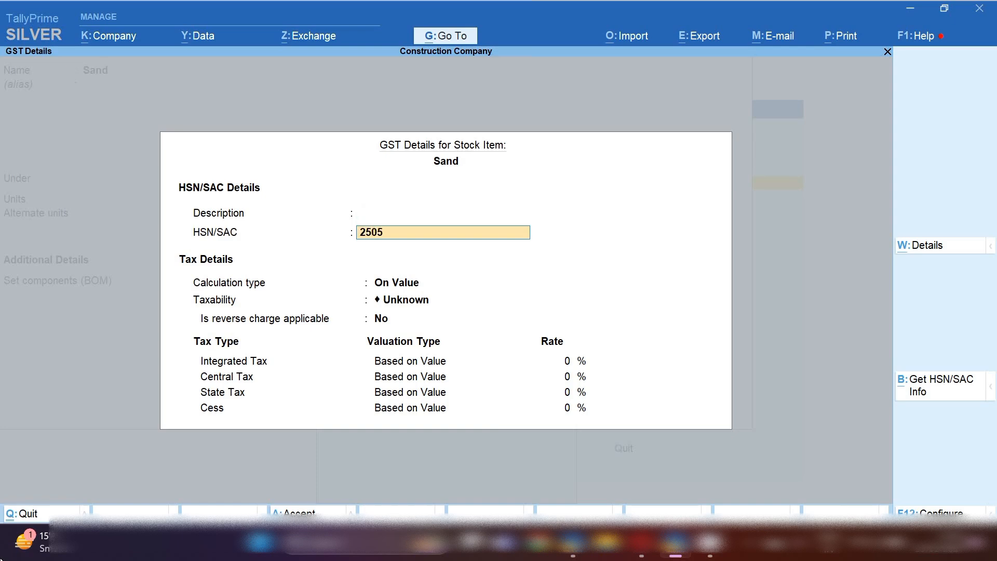
key("Return")
key("Return")
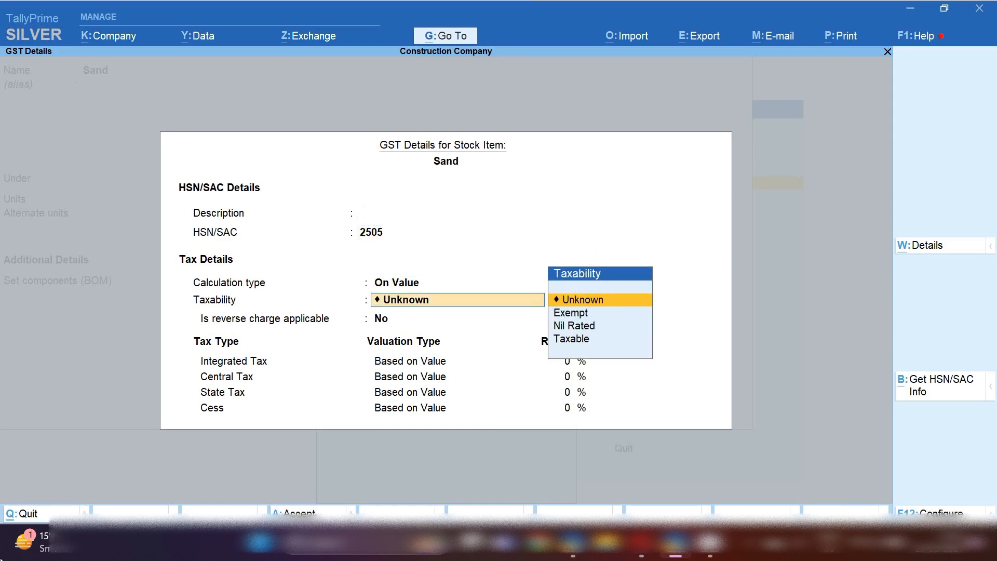
Make Sand Taxable with an Integrated Tax rate of 5% and save the stock item.
key("Down")
key("Down")
key("Down")
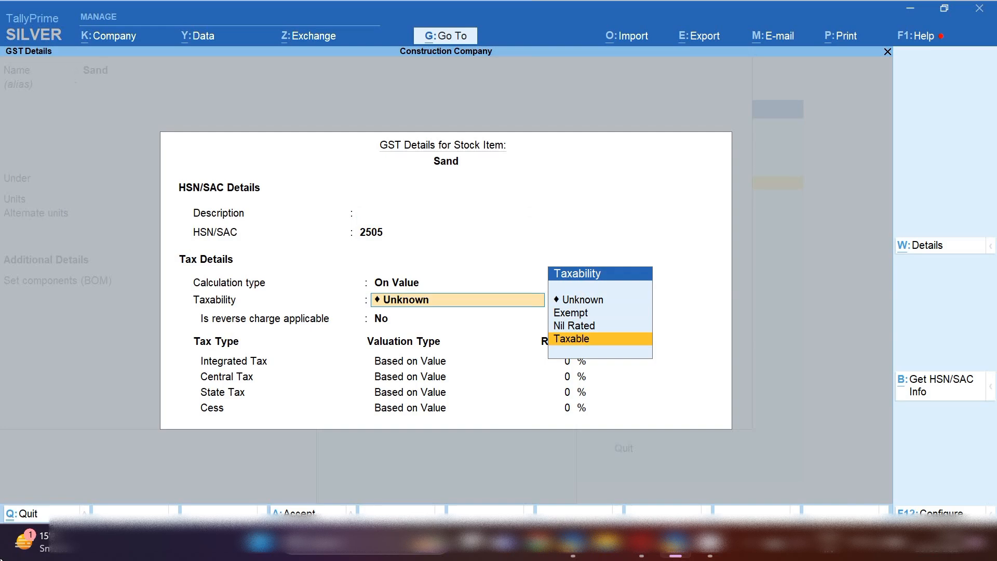
key("Return")
key("Return")
type("5")
key("Return")
key("Return")
key("Return")
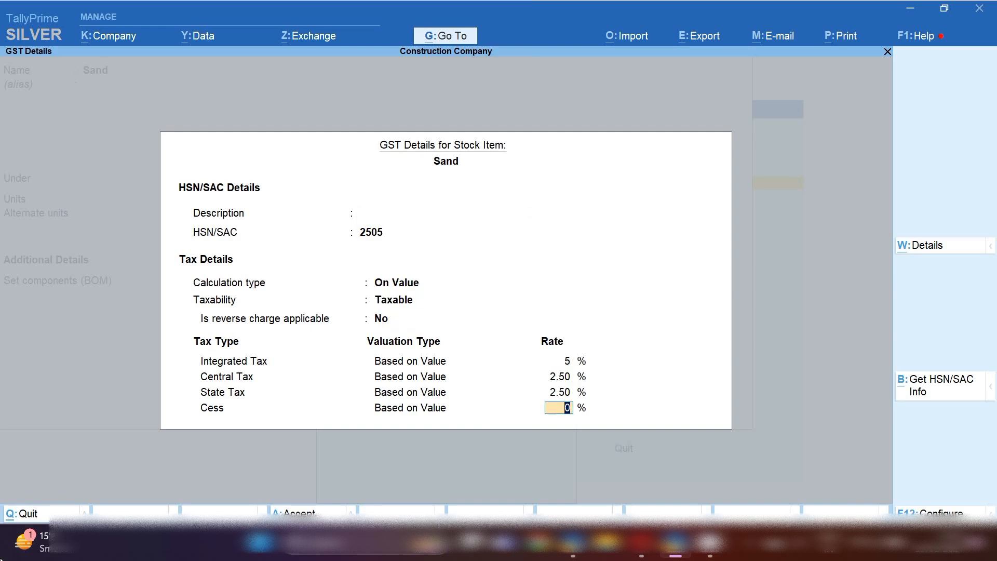
key("Return")
key("ctrl+a")
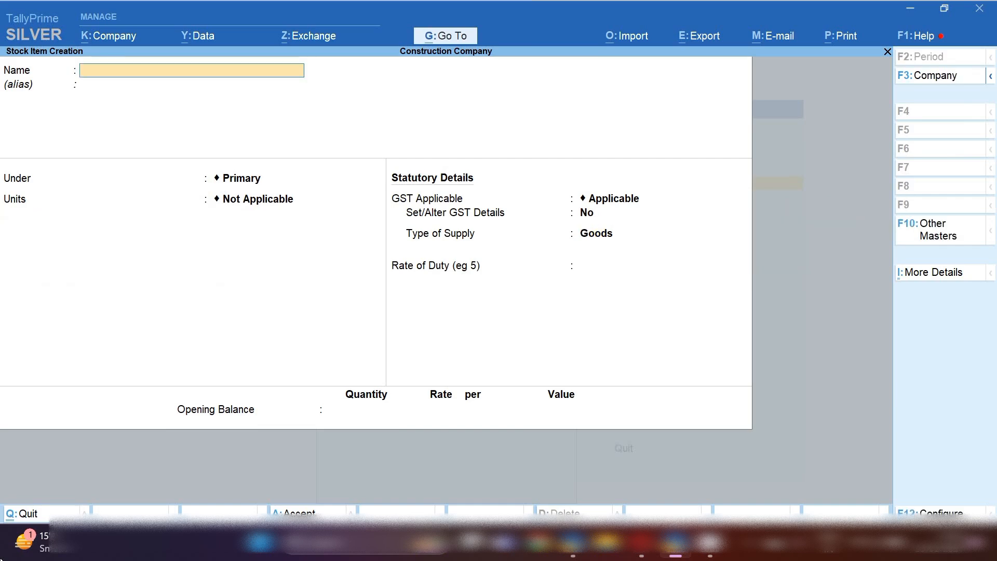
Start a new stock item named Steel under Primary with kg as its unit.
type("Steel")
key("Return")
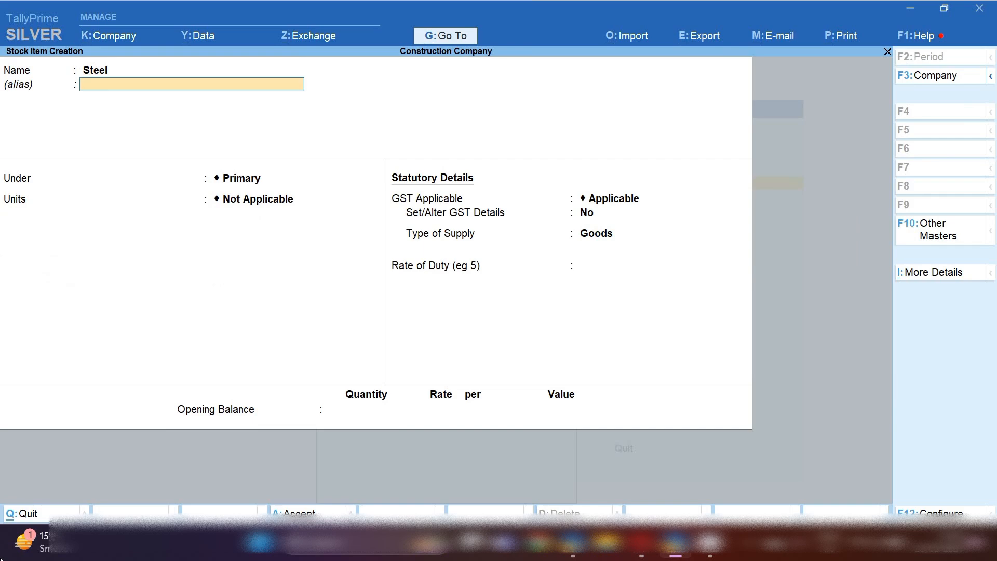
key("Return")
key("Return")
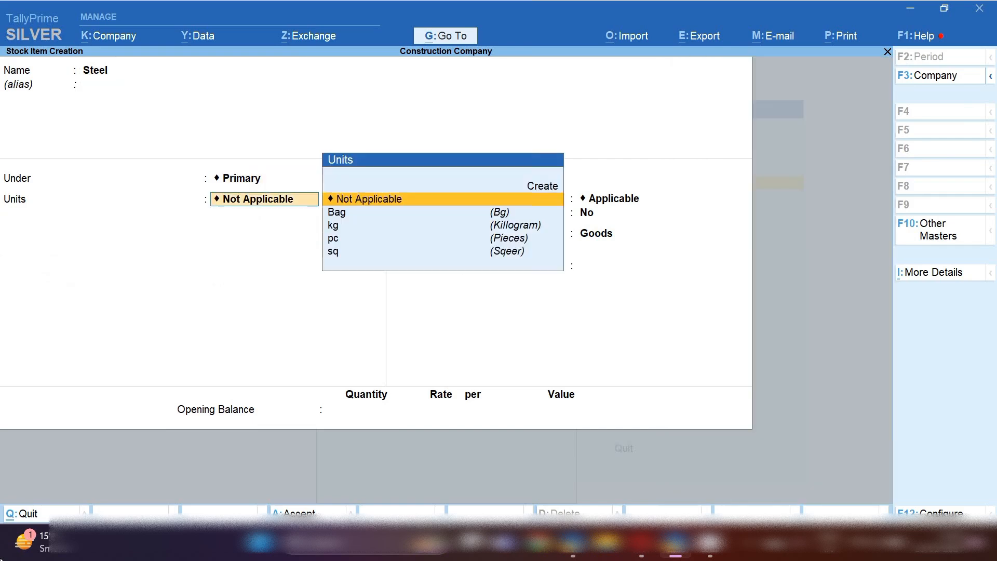
key("Down")
key("Down")
key("Return")
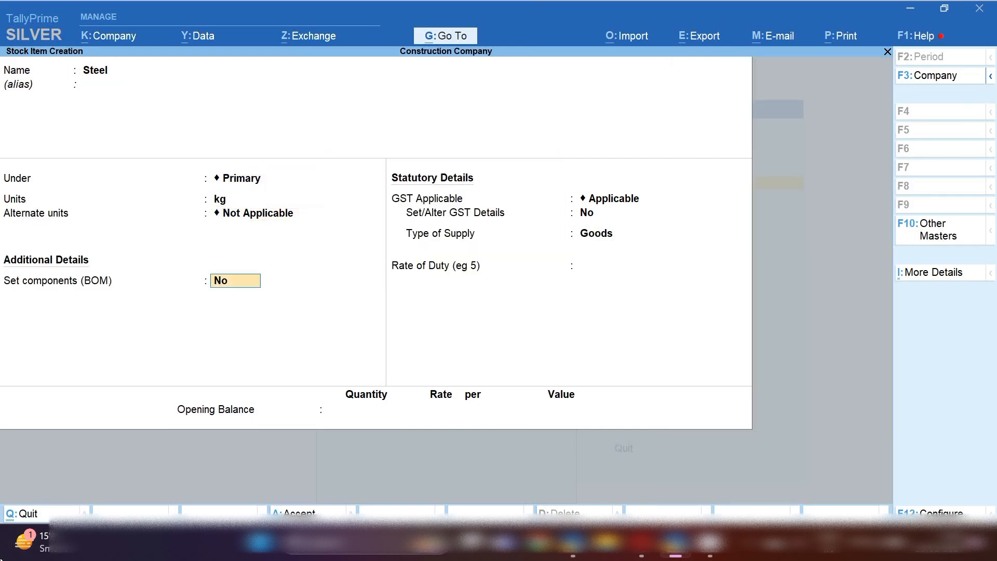
Enable GST details for Steel and enter HSN/SAC code 7206, keeping the calculation type On Value.
key("Return")
key("Return")
type("y")
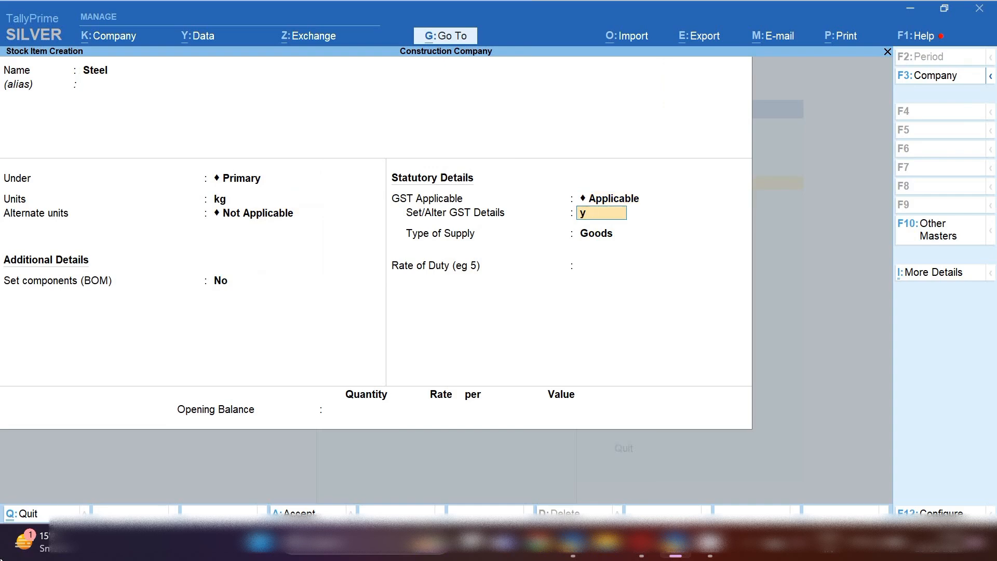
key("Return")
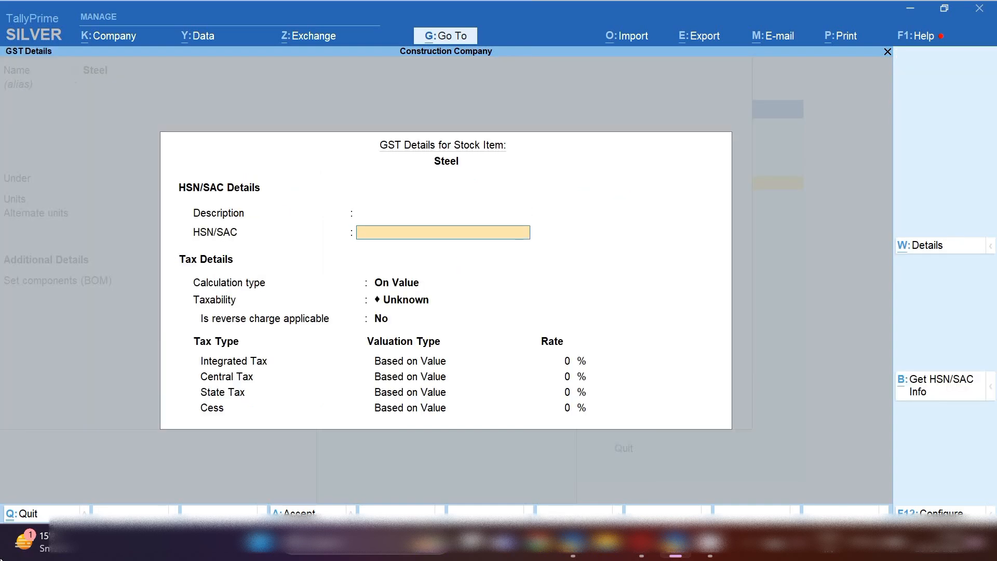
type("7206")
key("Return")
key("Return")
Make Steel Taxable with an Integrated Tax rate of 18% and save the stock item.
key("Down")
key("Down")
key("Down")
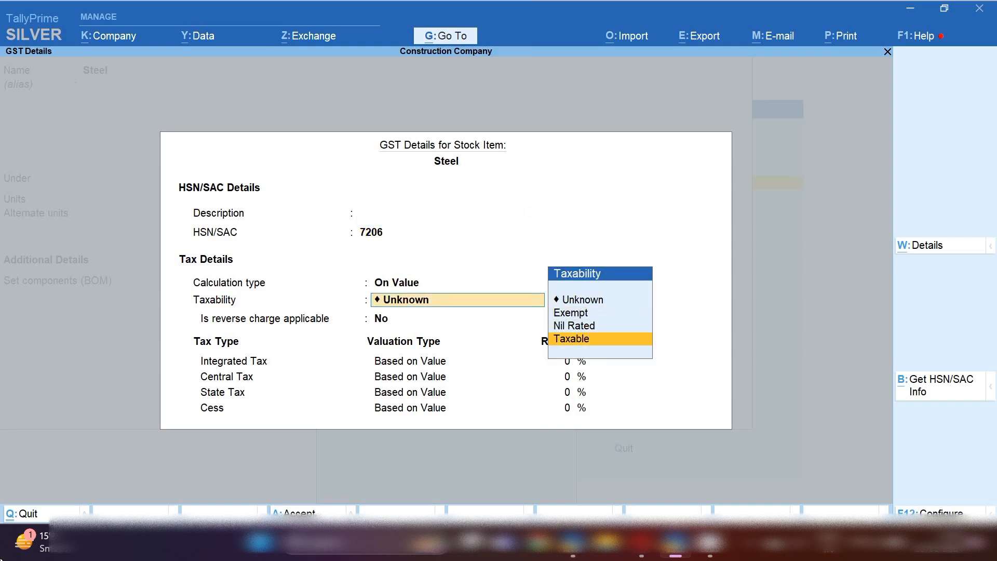
key("Return")
key("Return")
type("18")
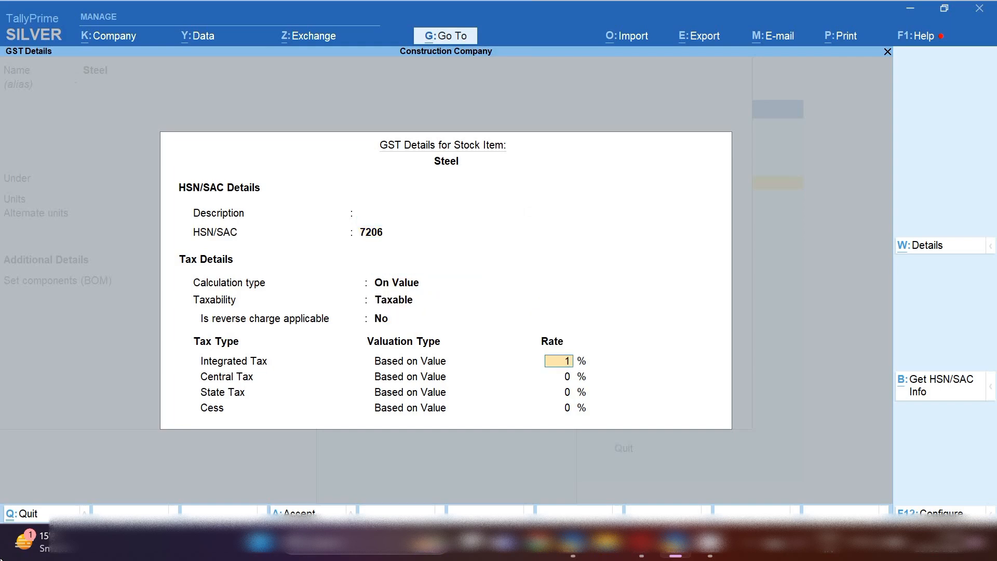
key("ctrl+a")
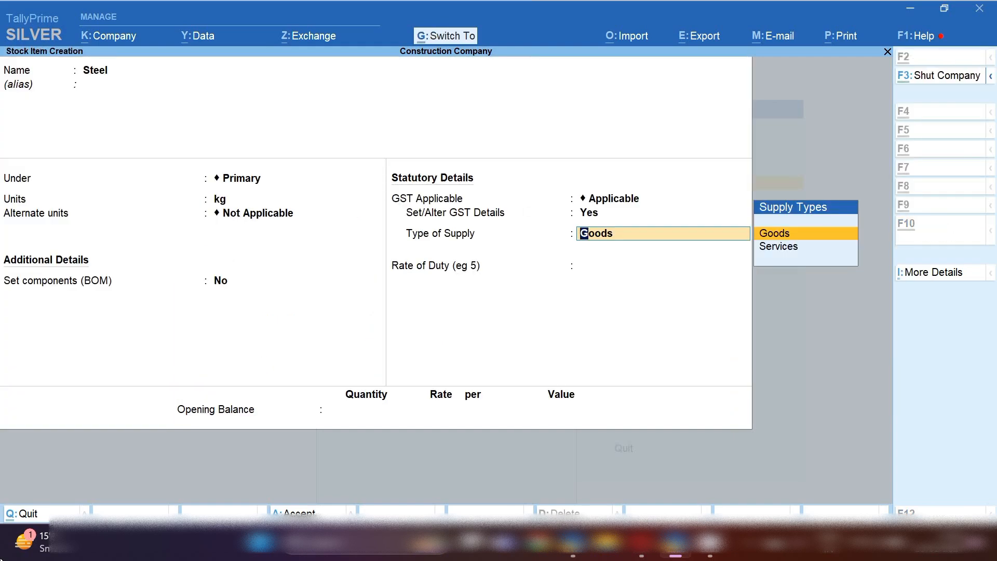
key("ctrl+a")
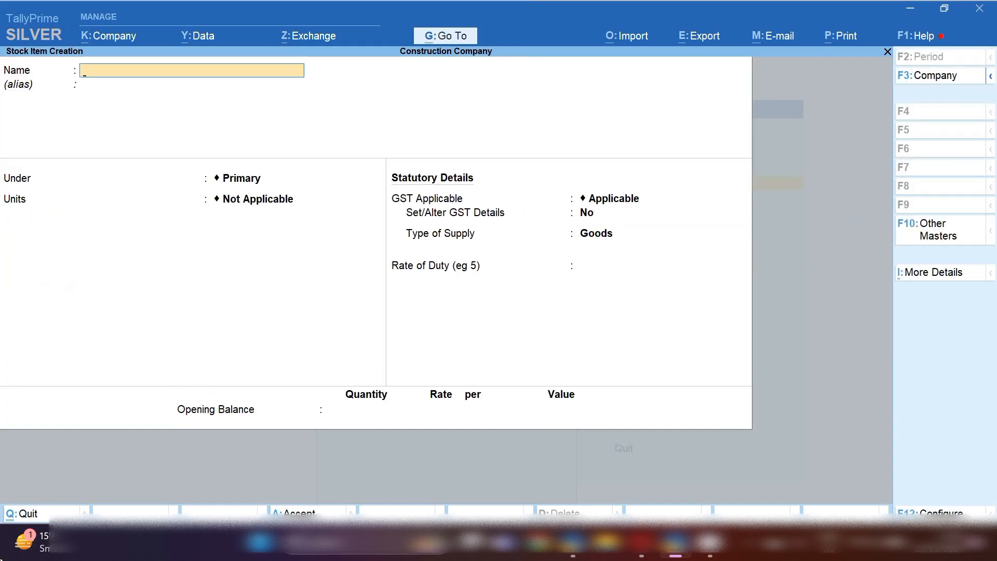
Start a new stock item named Granite under Primary with sq as its unit and no alternate unit.
type("D")
key("BackSpace")
type("Granite")
key("Return")
key("Return")
key("Return")
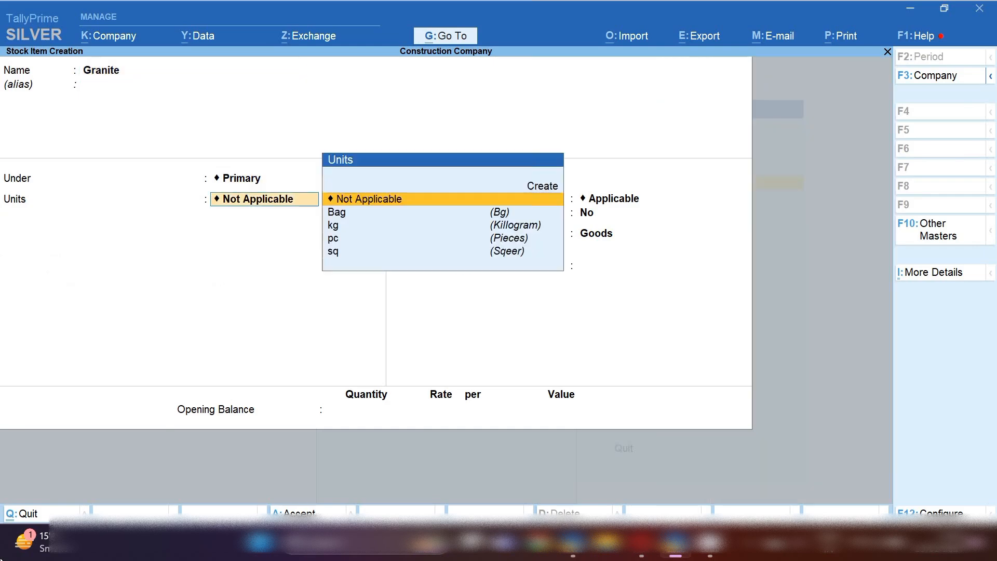
key("Down")
key("Down")
key("Down")
key("Down")
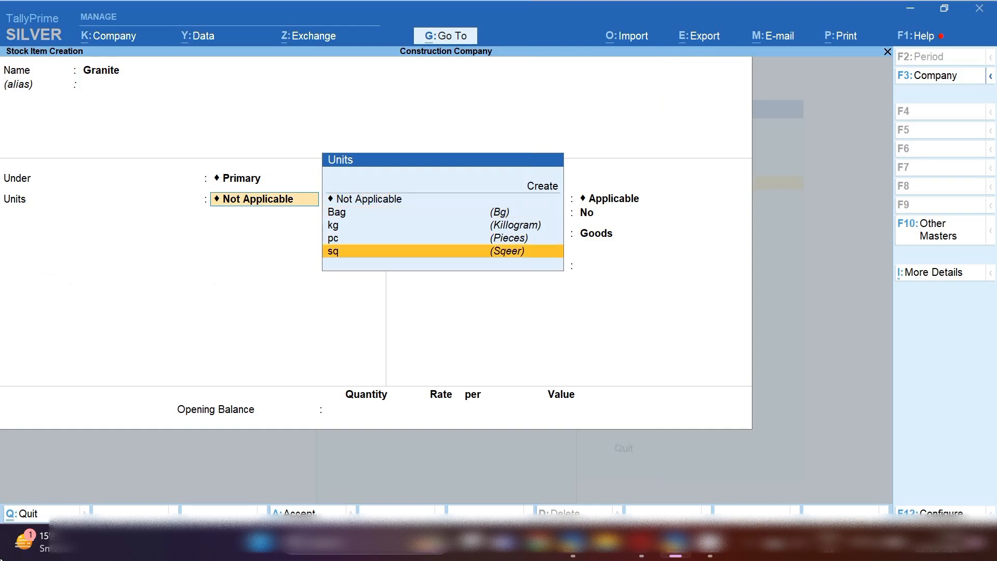
key("Return")
key("Return")
key("Return")
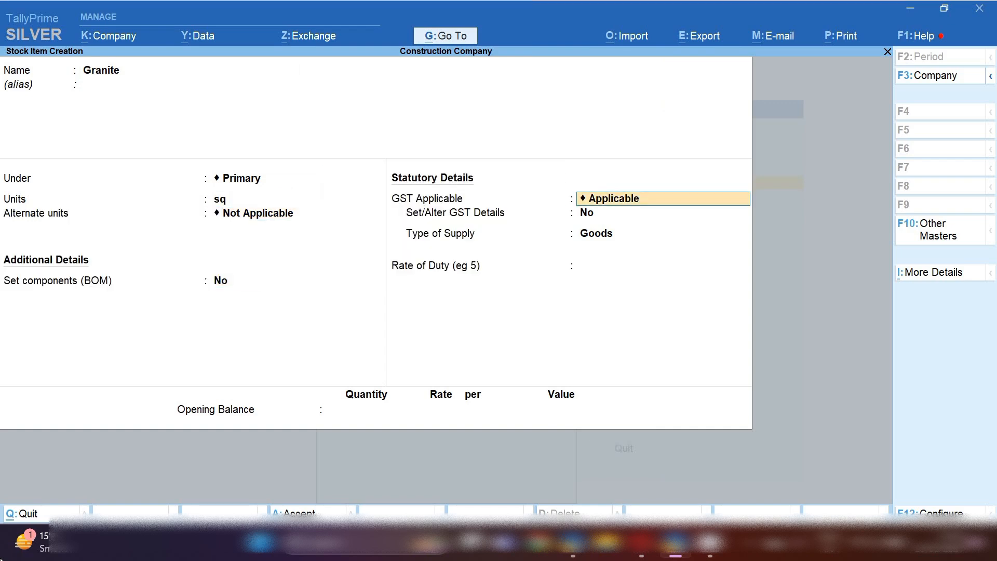
Enable GST details for Granite and enter HSN/SAC code 25161100, keeping the calculation type On Value.
key("Return")
type("y")
key("Return")
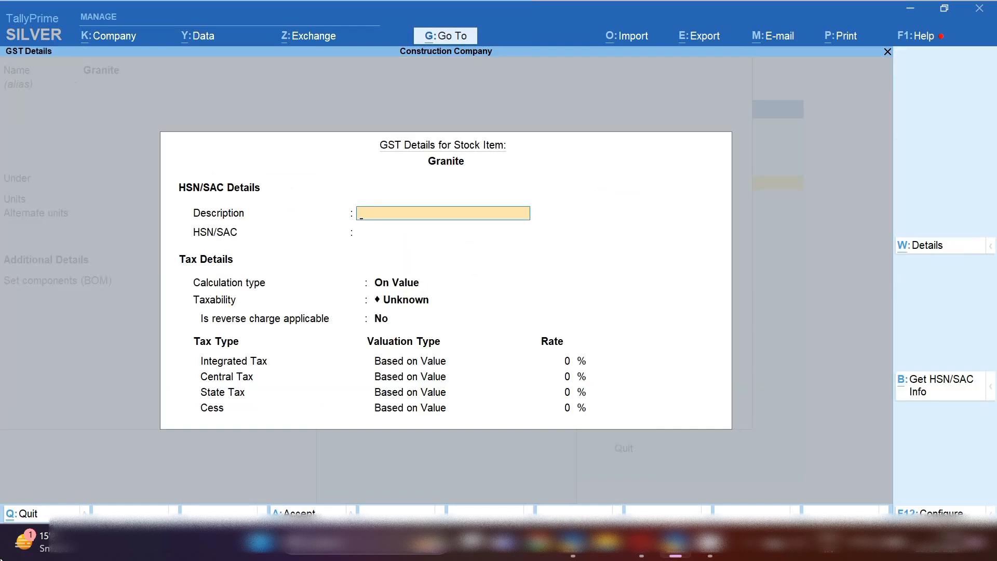
key("Return")
type("25161100")
key("Return")
key("Return")
Make Granite Taxable with an Integrated Tax rate of 18% and save the stock item.
key("Down")
key("Down")
key("Down")
key("Return")
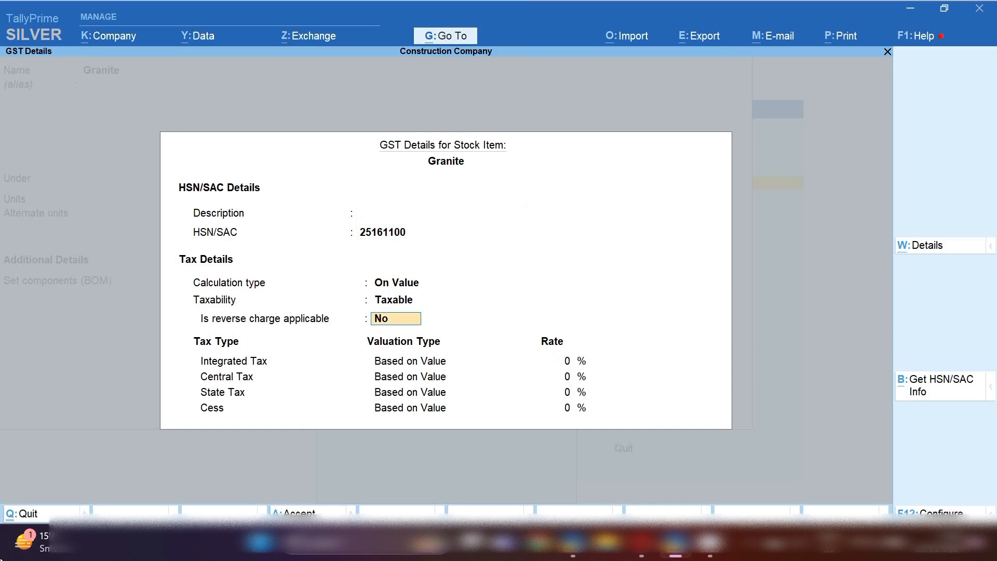
key("Return")
type("18")
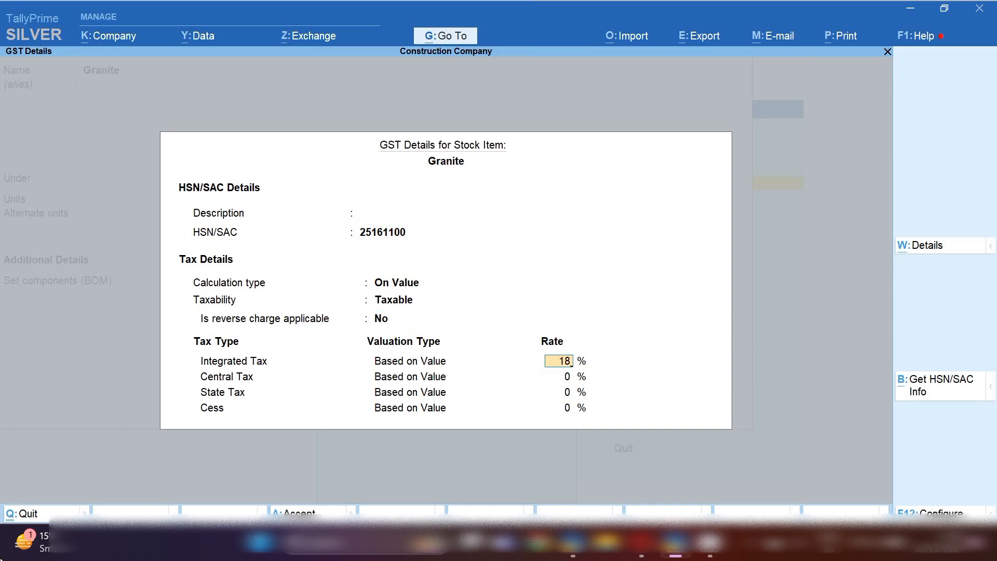
key("ctrl+a")
key("ctrl+a")
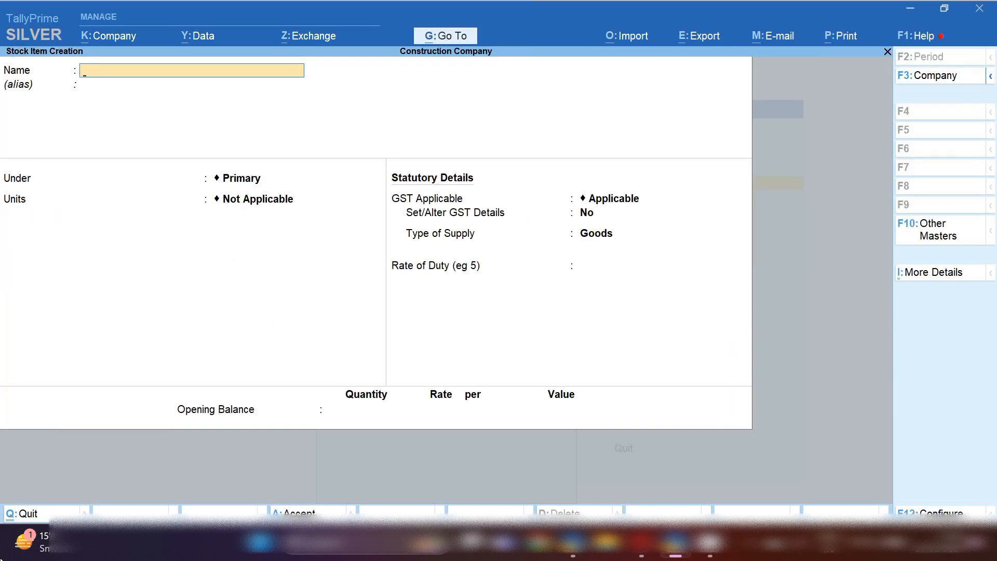
Start a new stock item named Marble under Primary with sq as its unit.
type("Marble")
key("Return")
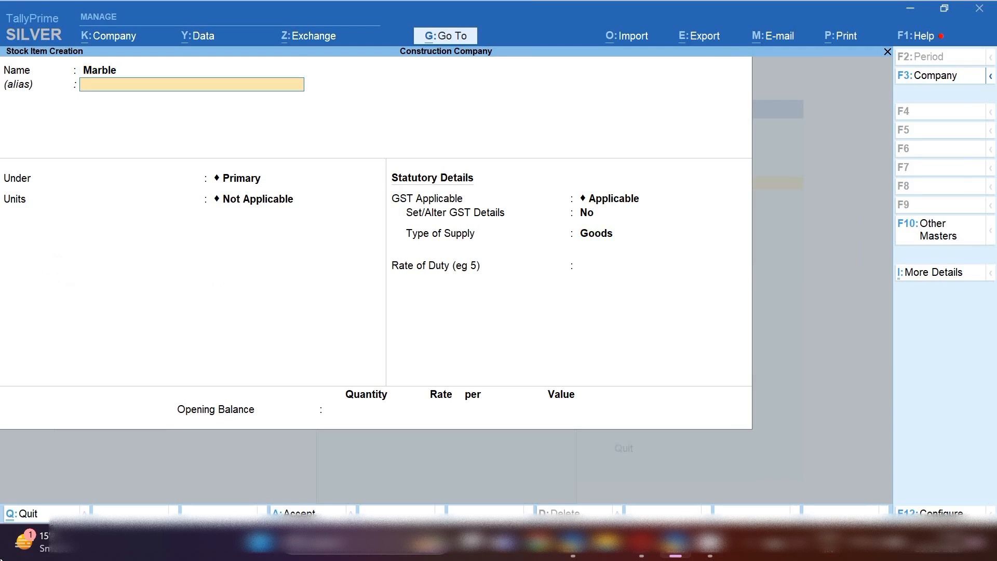
key("Return")
key("Return")
key("Down")
key("Down")
key("Down")
key("Down")
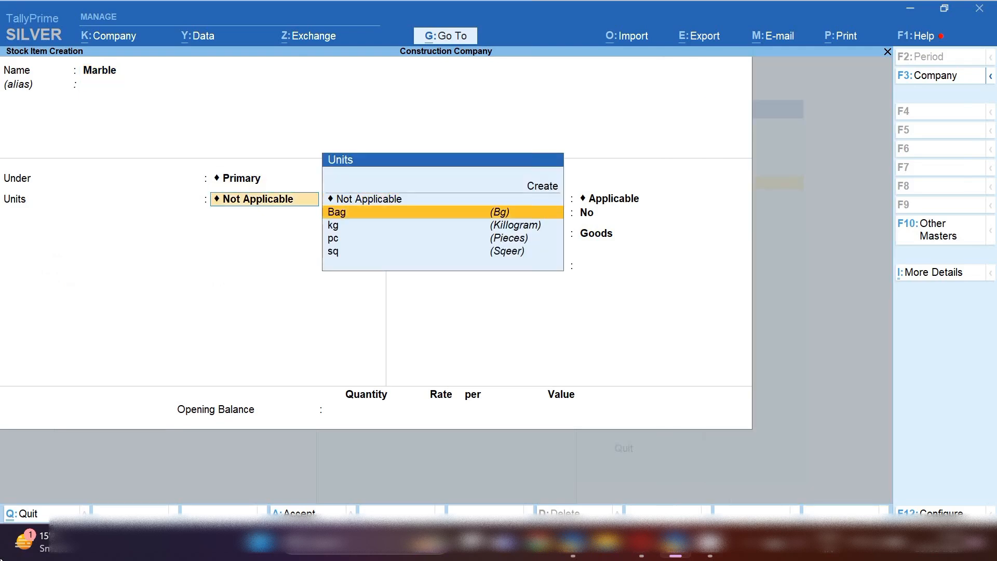
key("Return")
key("Return")
Enable GST details for Marble and enter HSN/SAC code 25151290, keeping the calculation type On Value.
key("Return")
type("y")
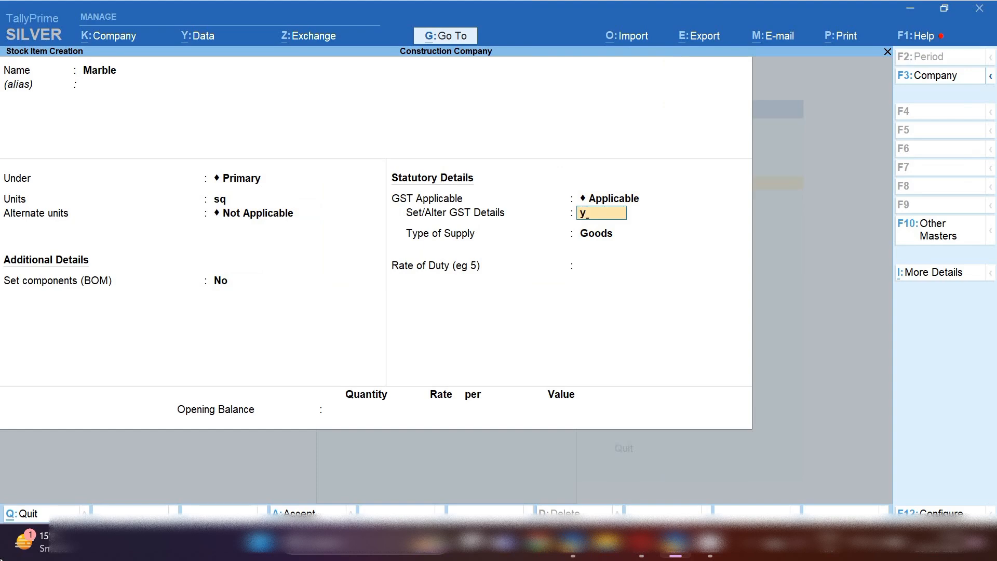
key("Return")
key("Return")
type("25151290")
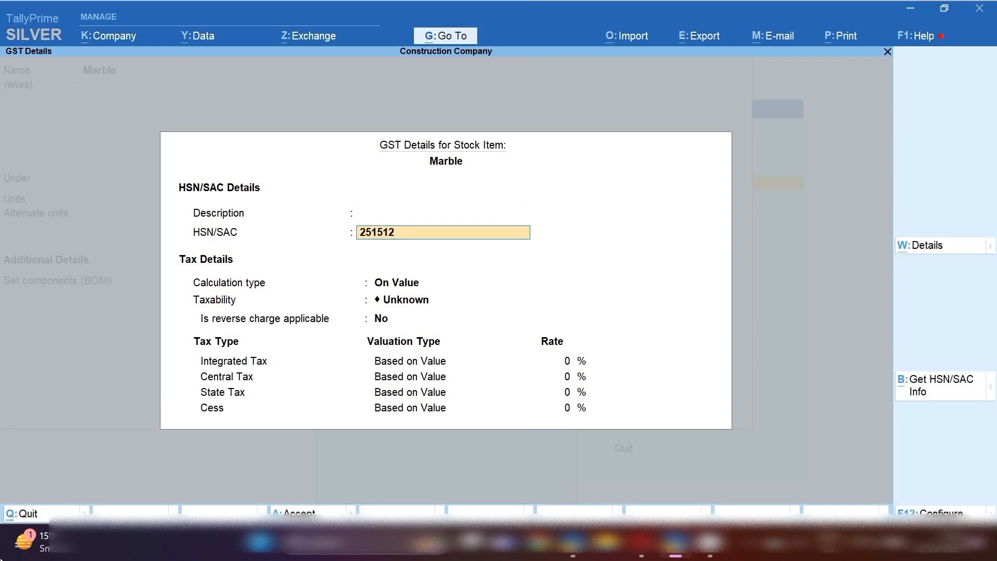
key("Return")
key("Return")
Make Marble Taxable with an Integrated Tax rate of 18% and save the stock item.
key("Down")
key("Down")
key("Down")
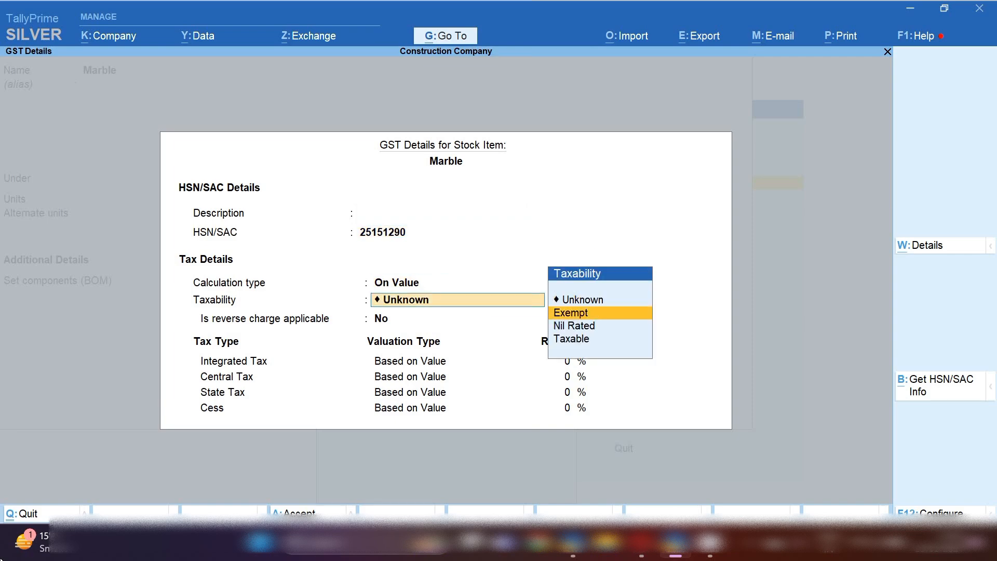
key("Return")
key("Return")
type("18")
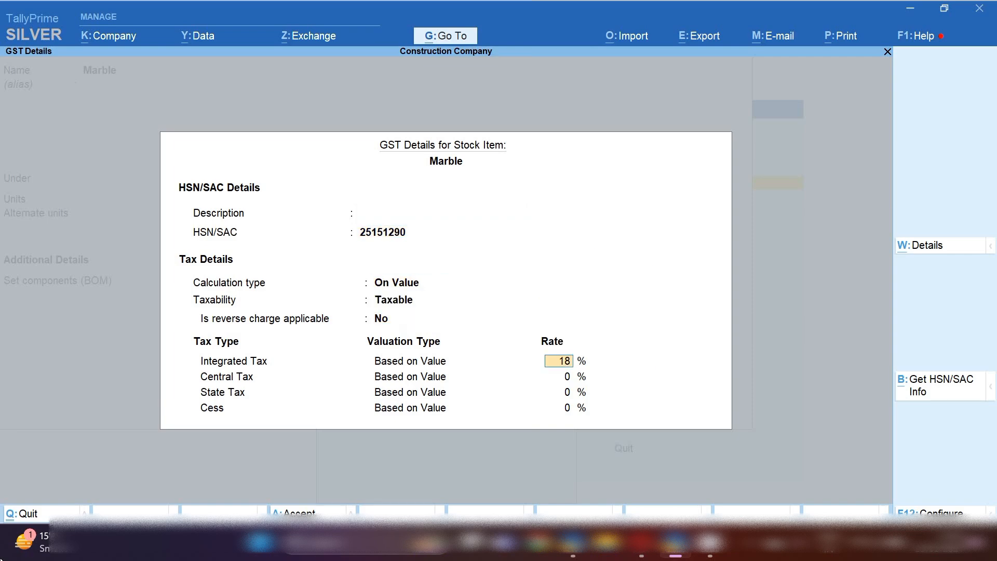
key("ctrl+a")
key("ctrl+a")
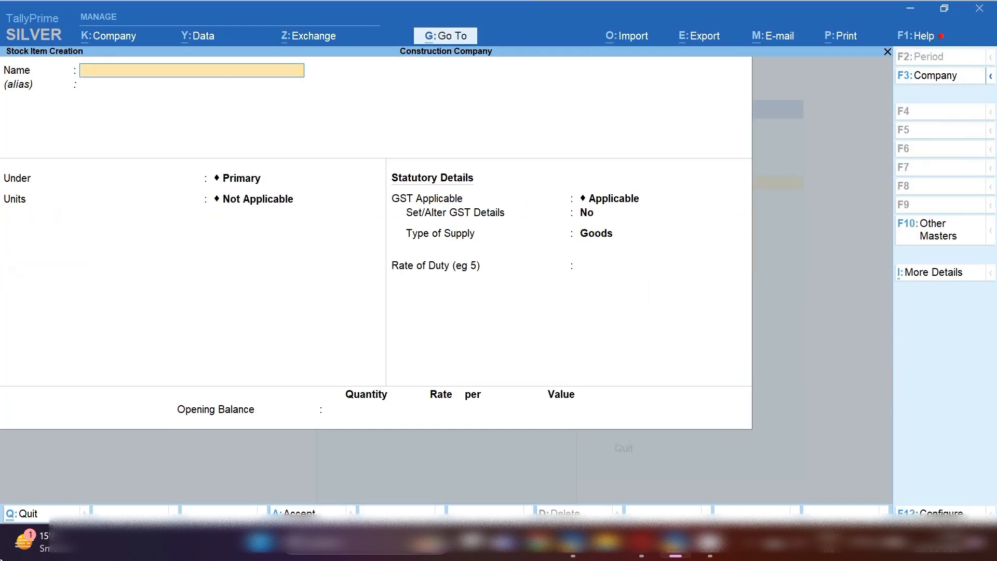
Start a new stock item named Tiles under Primary with sq as its unit and no alternate unit.
type("Tiles")
key("Return")
key("Return")
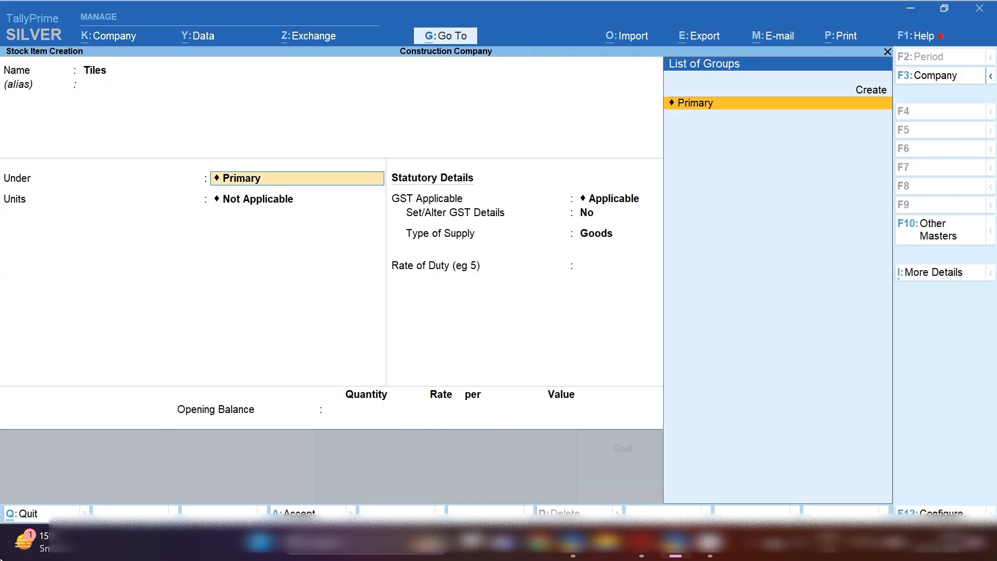
key("Return")
key("Down")
key("Down")
key("Down")
key("Down")
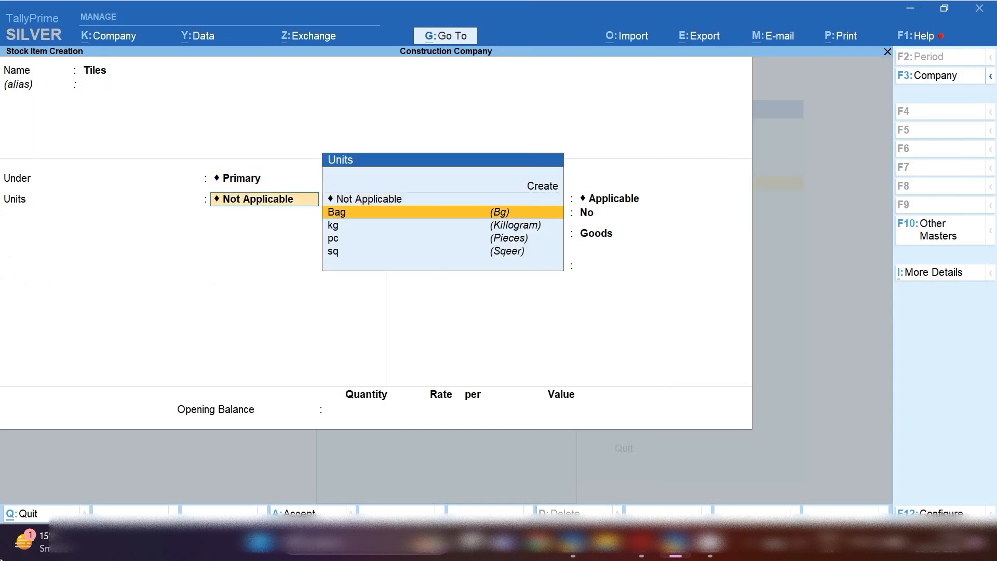
key("Return")
key("Return")
key("Return")
key("Return")
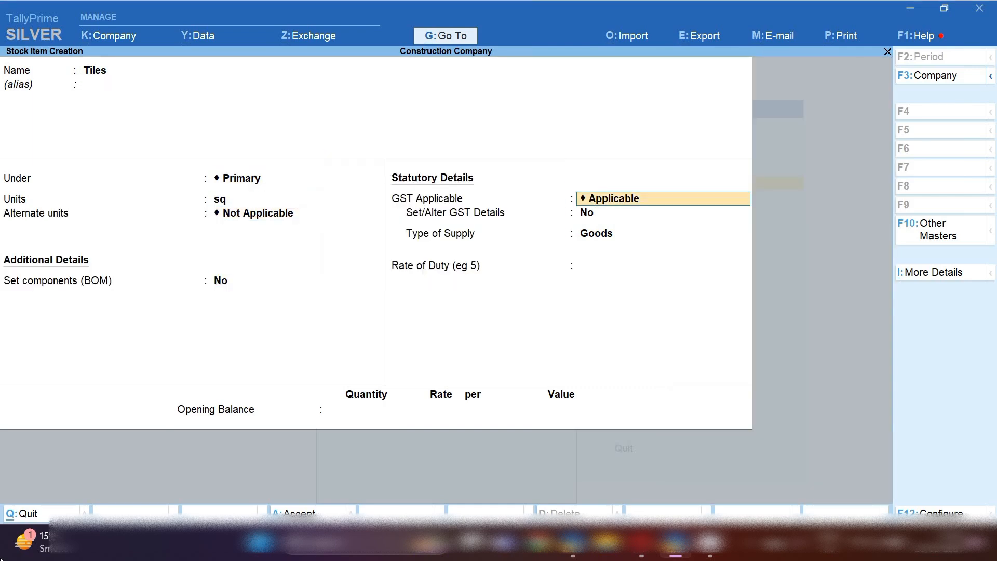
Enable GST details for Tiles and enter HSN/SAC code 69071010, keeping the calculation type On Value.
type("y")
key("Return")
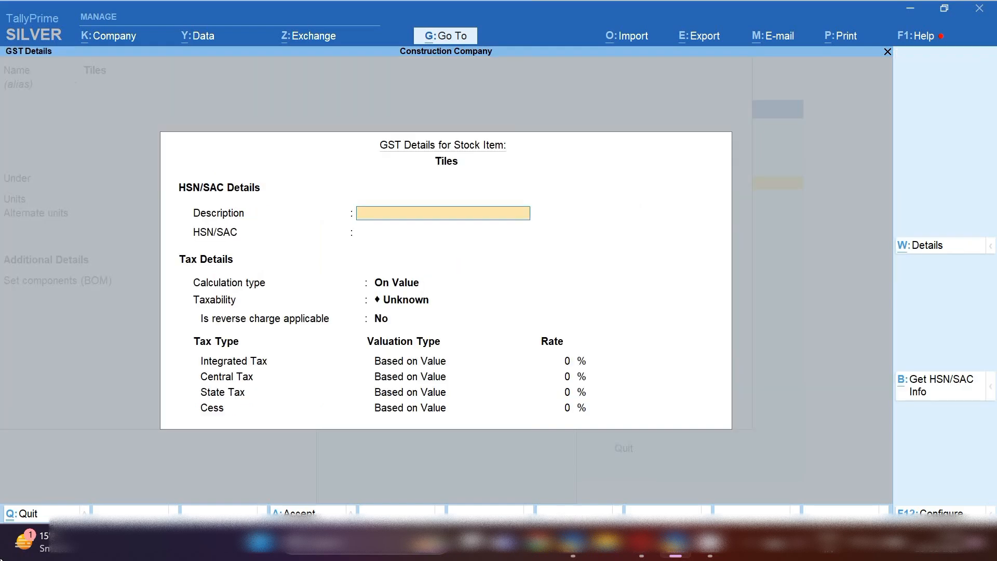
key("Return")
type("69")
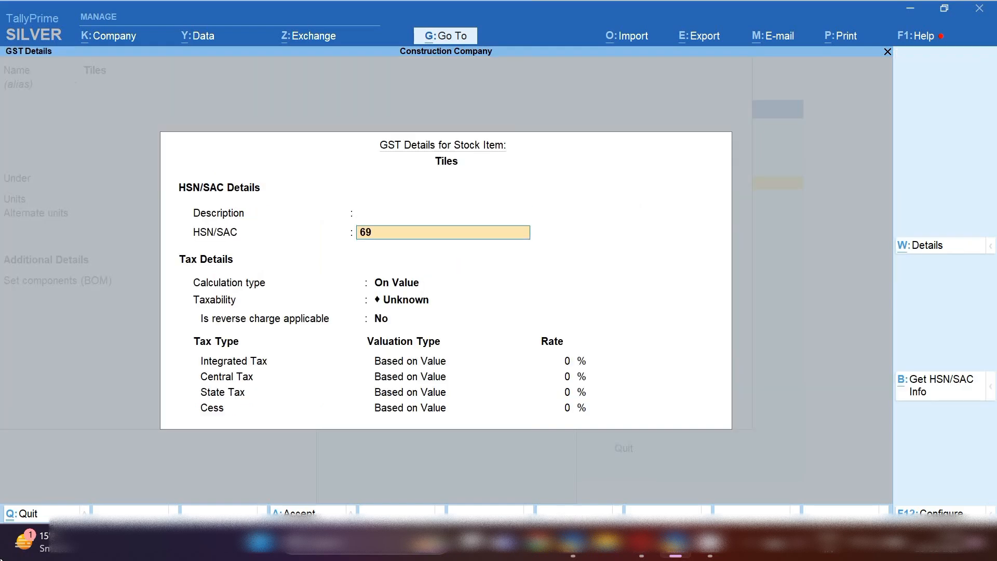
type("071")
key("BackSpace")
type("71010")
key("Return")
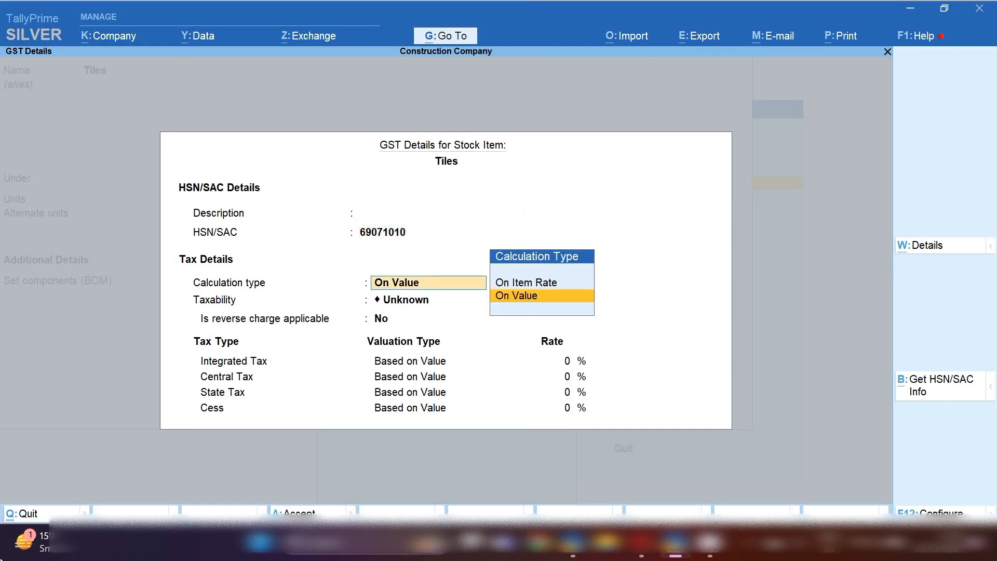
key("Return")
Make Tiles Taxable with an Integrated Tax rate of 18% and save the stock item.
key("Down")
key("Down")
key("Down")
key("Return")
key("Return")
type("18")
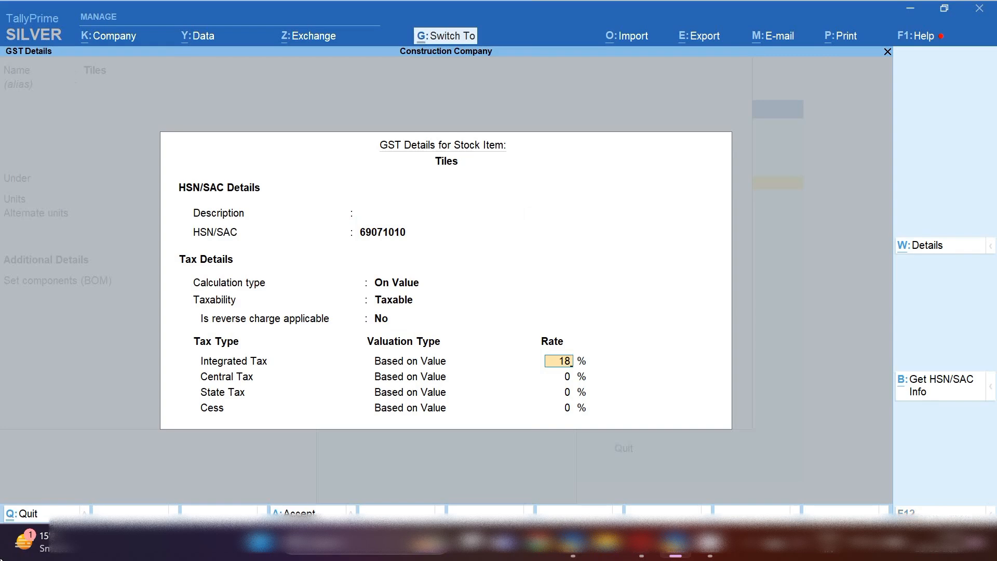
key("ctrl+a")
key("ctrl+a")
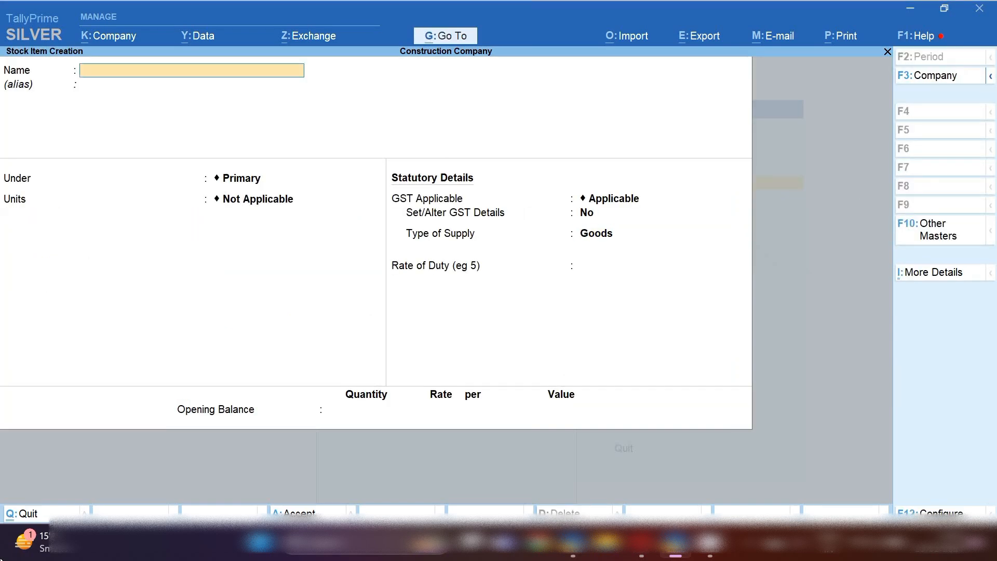
Start a new stock item named Copper Wire under Primary.
type("Copper wire")
key("Return")
key("Return")
key("Return")
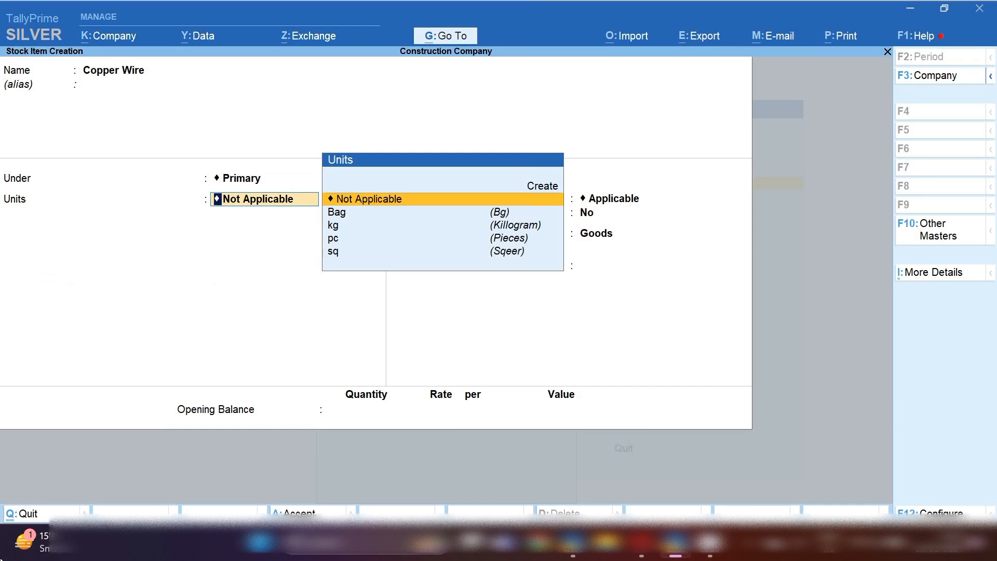
Start creating a simple unit for Copper Wire with the symbol Mtr.
key("alt")
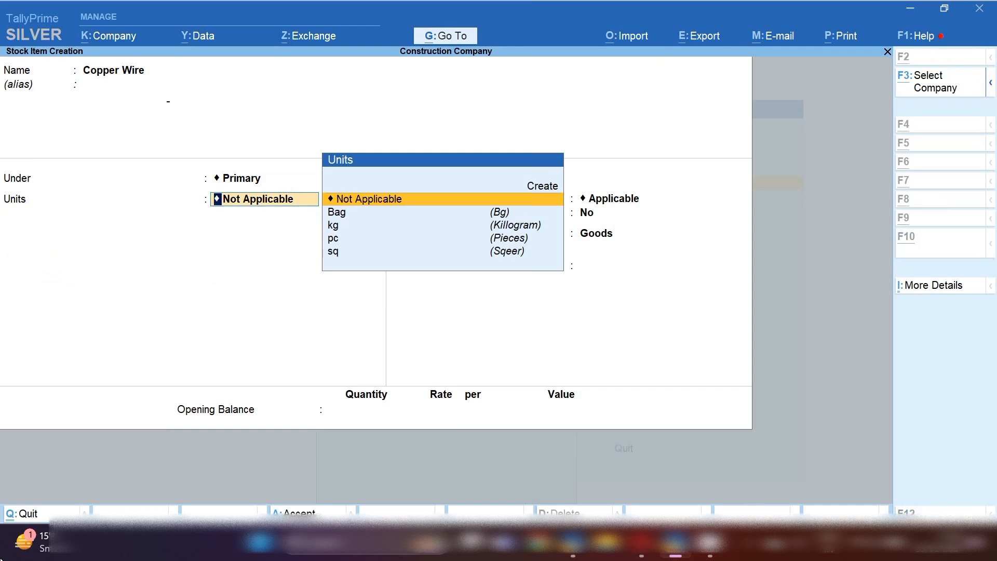
key("alt+c")
type("mtr")
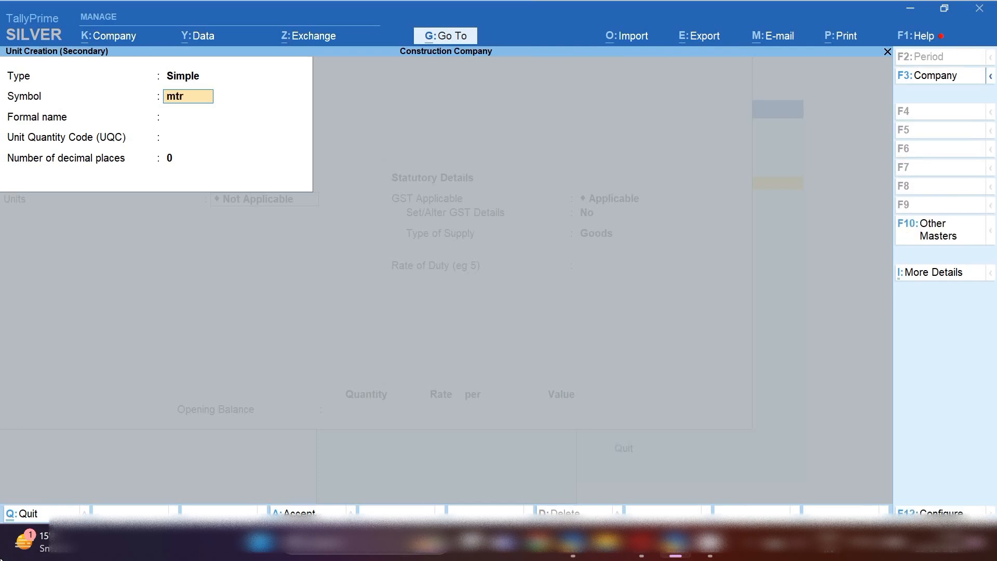
key("BackSpace")
key("BackSpace")
type("Mt")
key("Return")
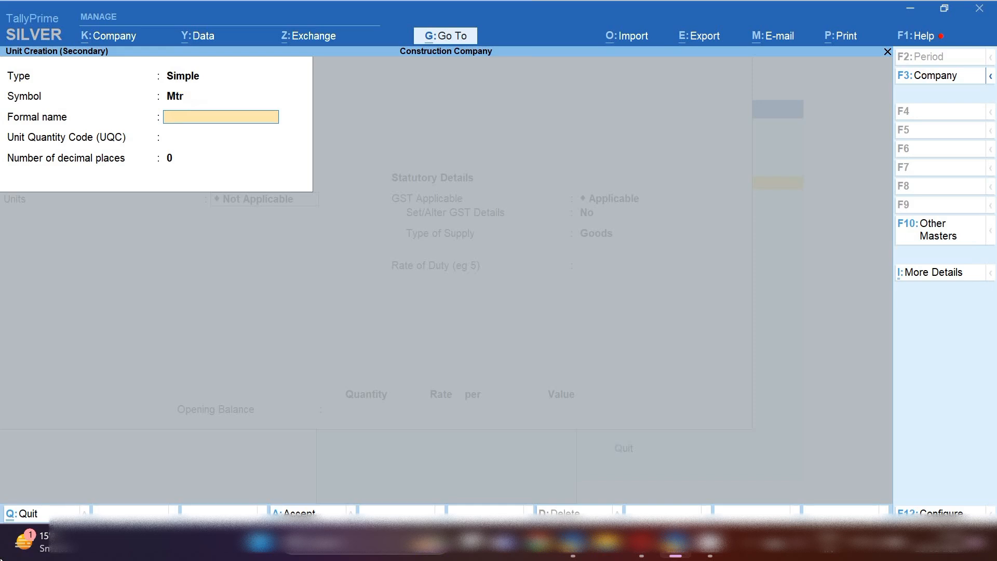
Give the new unit the formal name Meter and UQC MTR-METERS, save it with 0 decimal places, and use no alternate unit.
type("Meter")
key("Return")
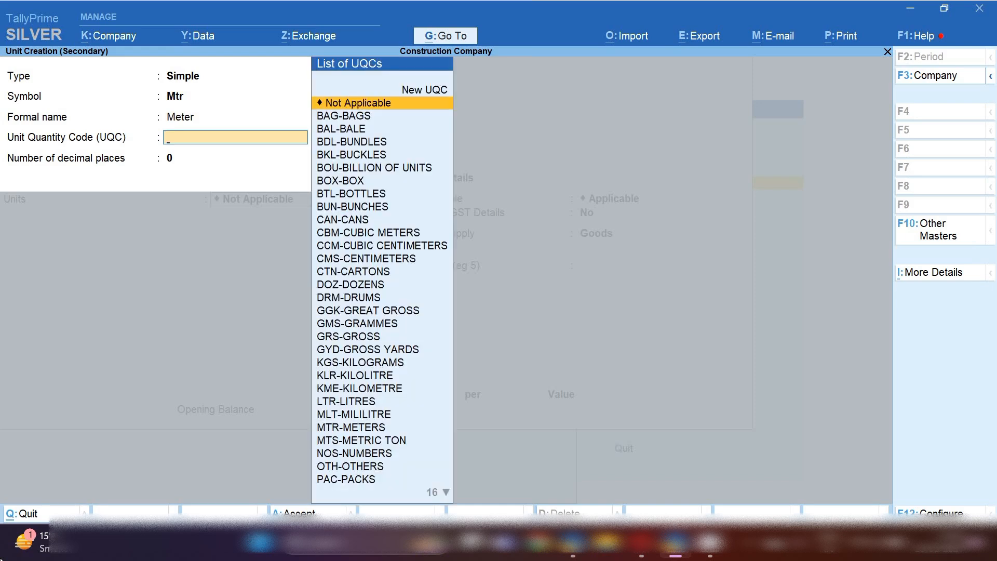
type("m")
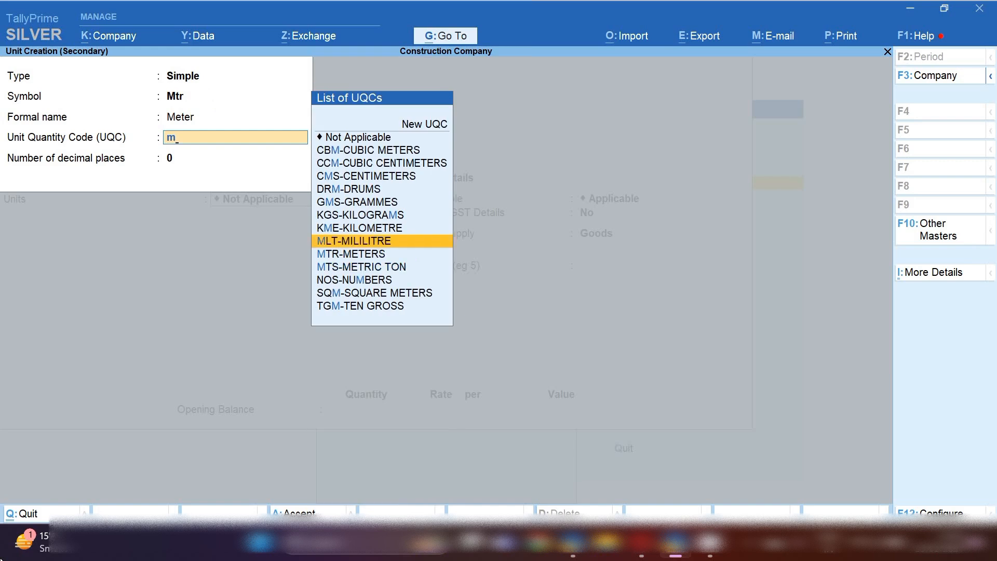
key("Down")
key("Return")
key("Return")
key("Return")
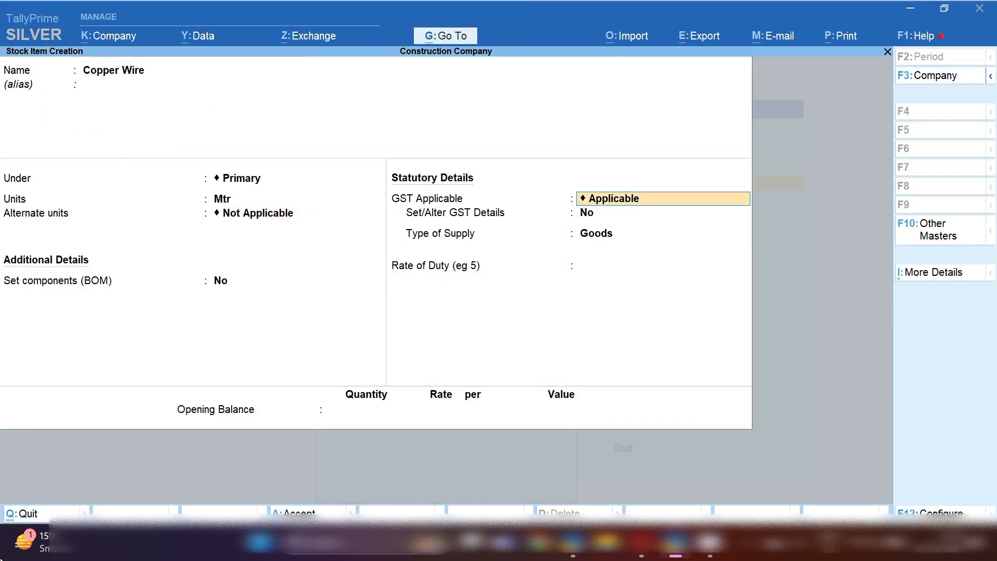
Enable GST details for Copper Wire and enter HSN/SAC code 7408, keeping the calculation type On Value.
key("Return")
type("y")
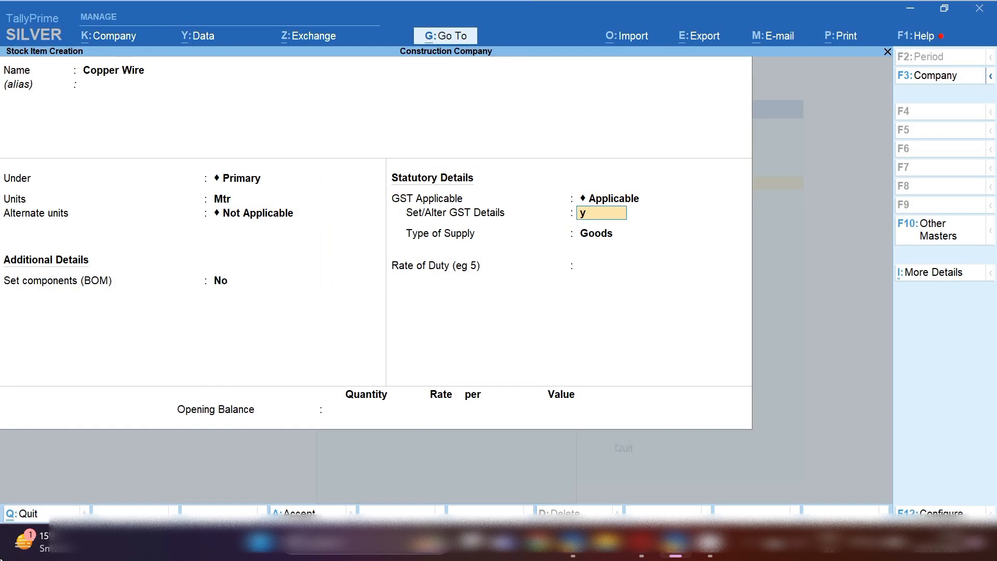
key("Return")
key("Return")
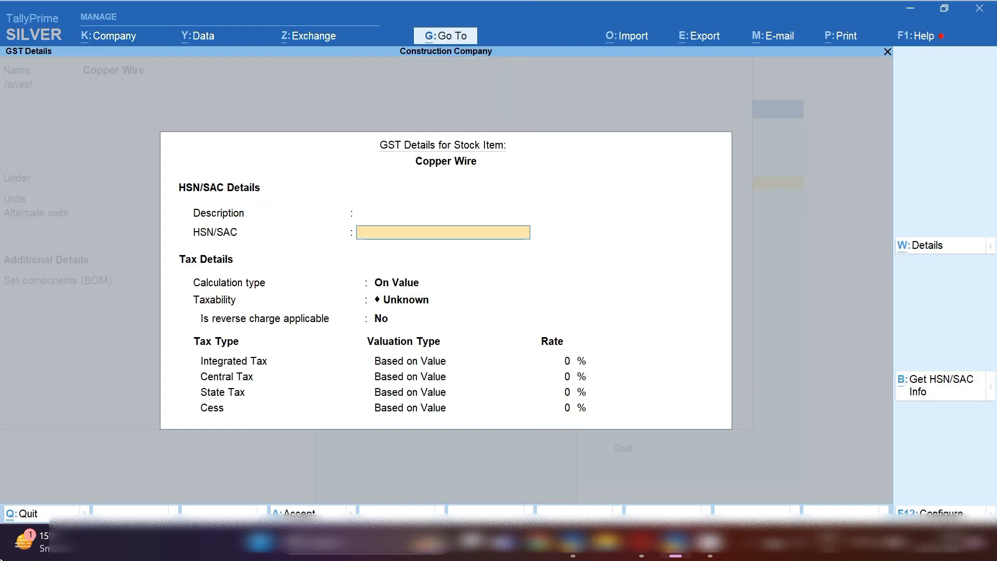
type("7408")
key("Return")
key("Return")
Make Copper Wire Taxable with an Integrated Tax rate of 18% and save the stock item.
key("Down")
key("Down")
key("Down")
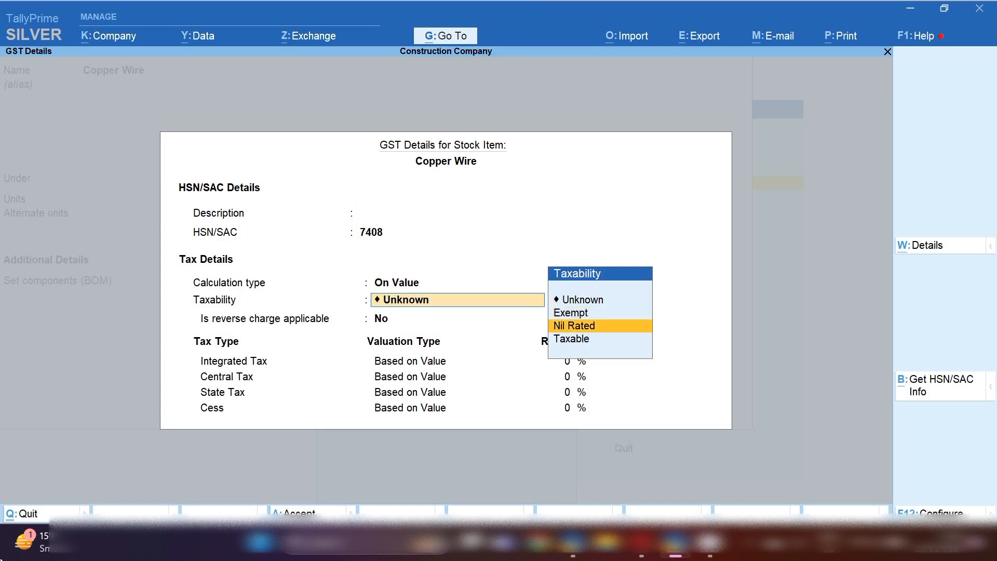
key("Return")
key("Return")
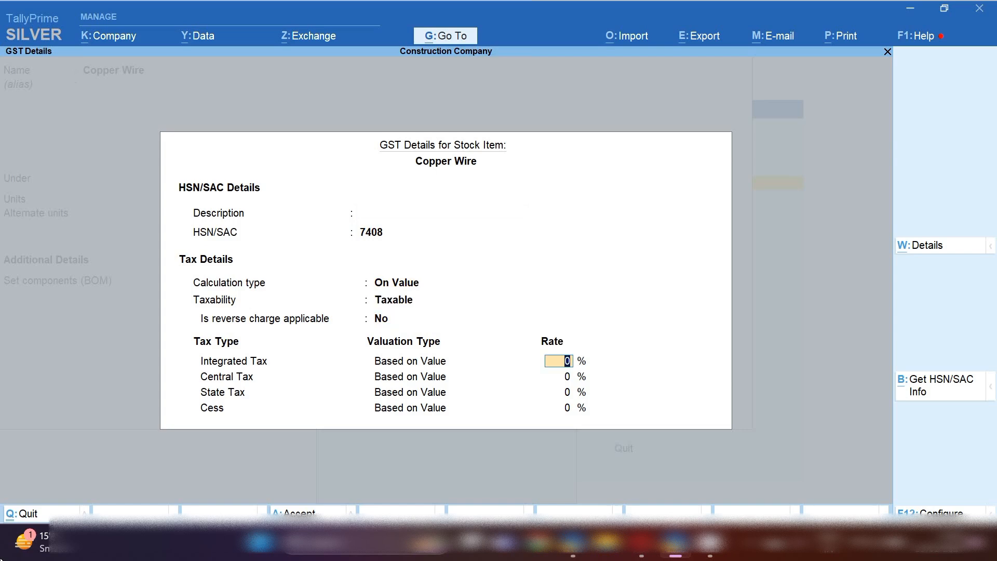
type("18")
key("ctrl+a")
key("ctrl+a")
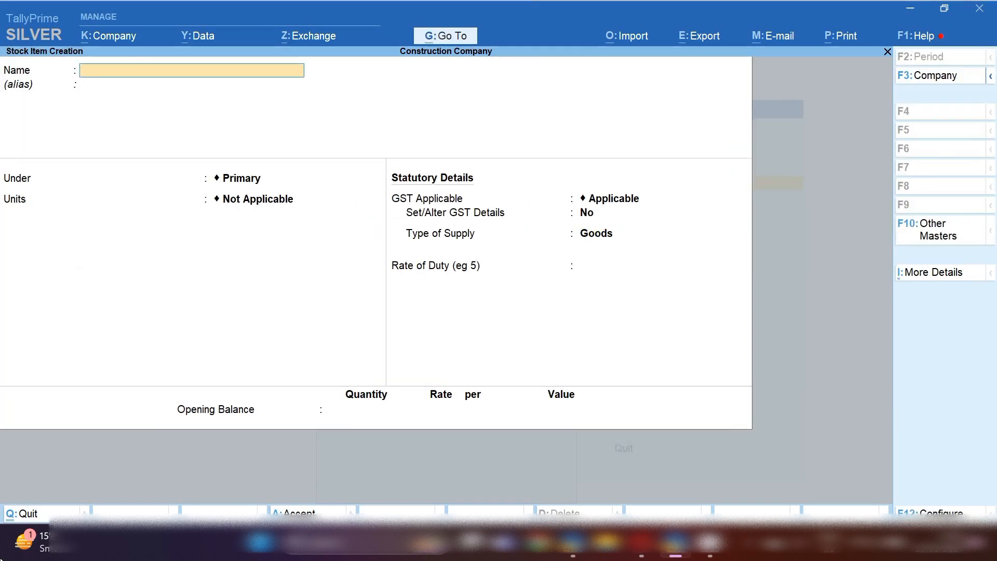
Start a new stock item named Paint under Primary.
type("Paint")
key("Return")
key("Return")
key("Return")
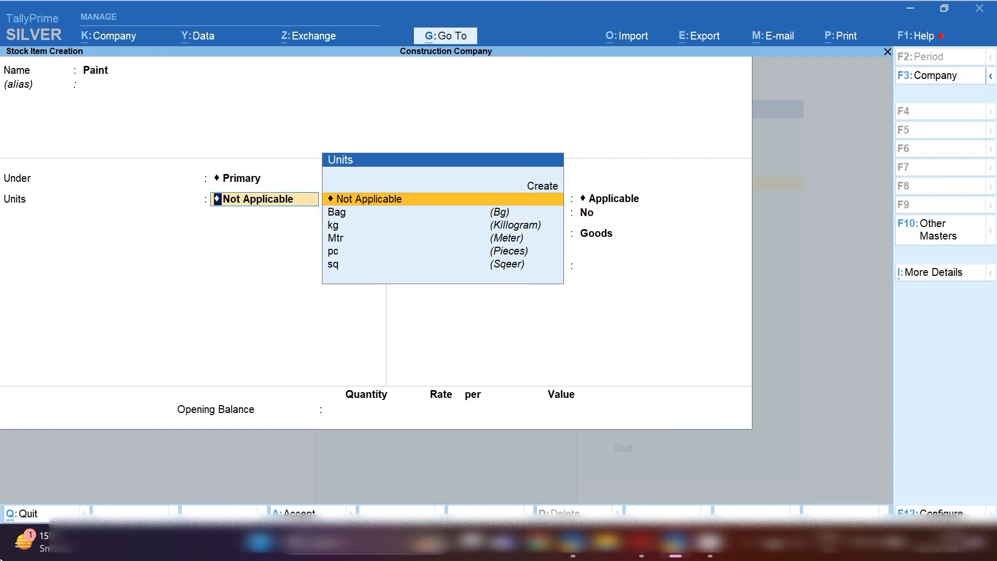
Create a simple unit for Paint with symbol Ltr, formal name Liter, UQC LTR-LITRES and 0 decimal places.
key("alt+c")
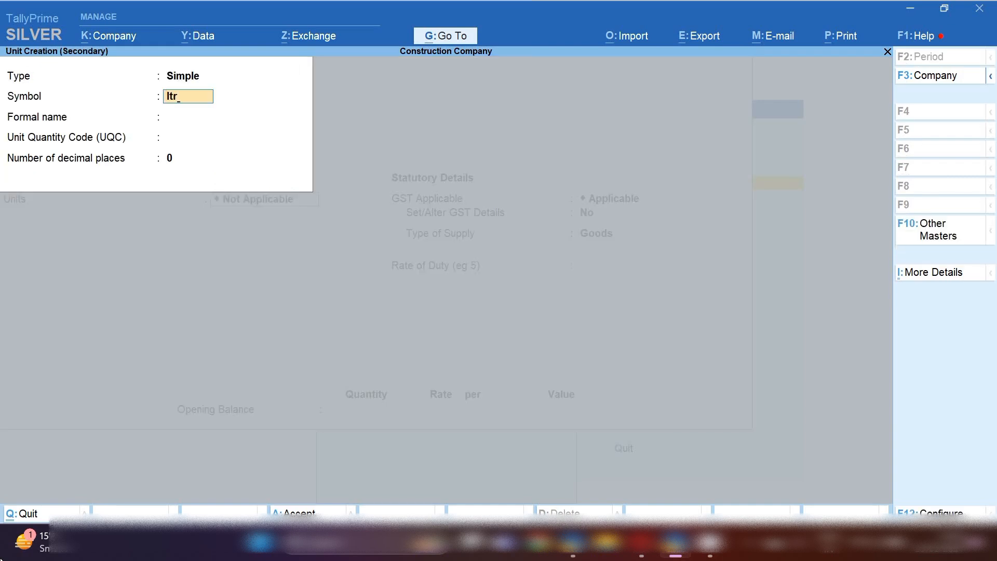
type("Ltr")
key("Return")
type("Lite")
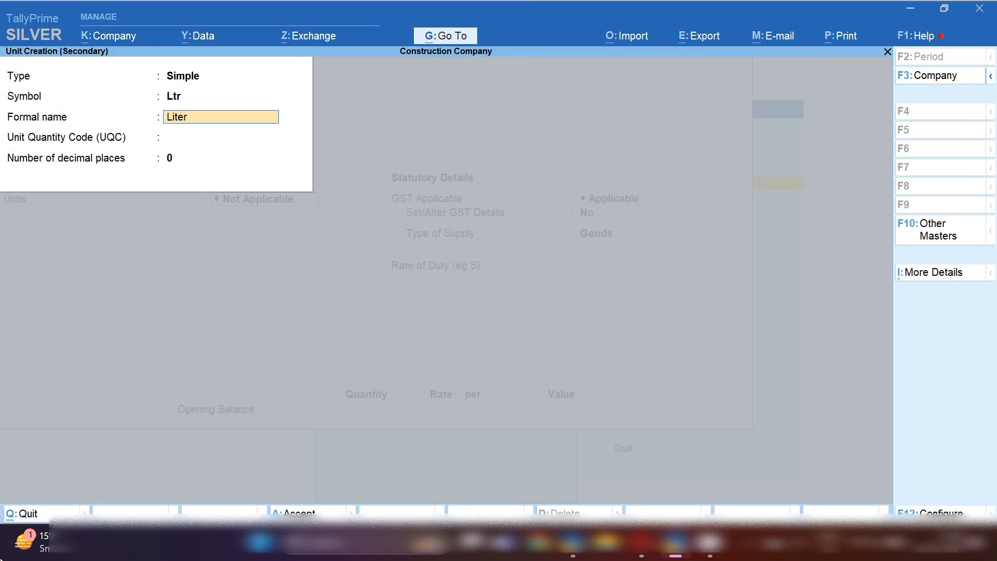
type("r")
key("Return")
type("l")
key("Return")
key("Return")
key("Return")
key("Return")
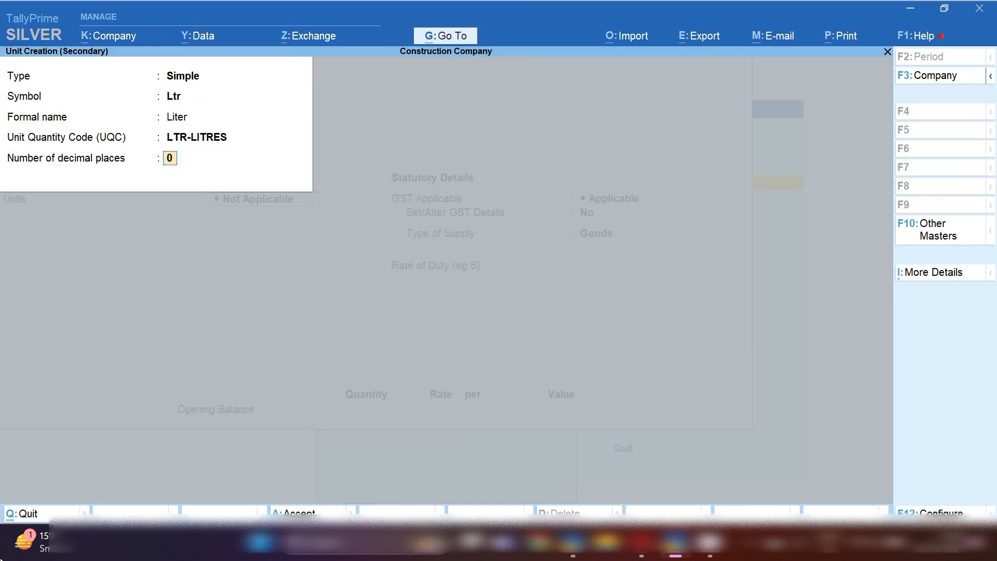
Enable GST details for Paint and enter HSN/SAC code 320910, keeping the calculation type On Value.
key("Return")
key("Return")
type("y")
key("Return")
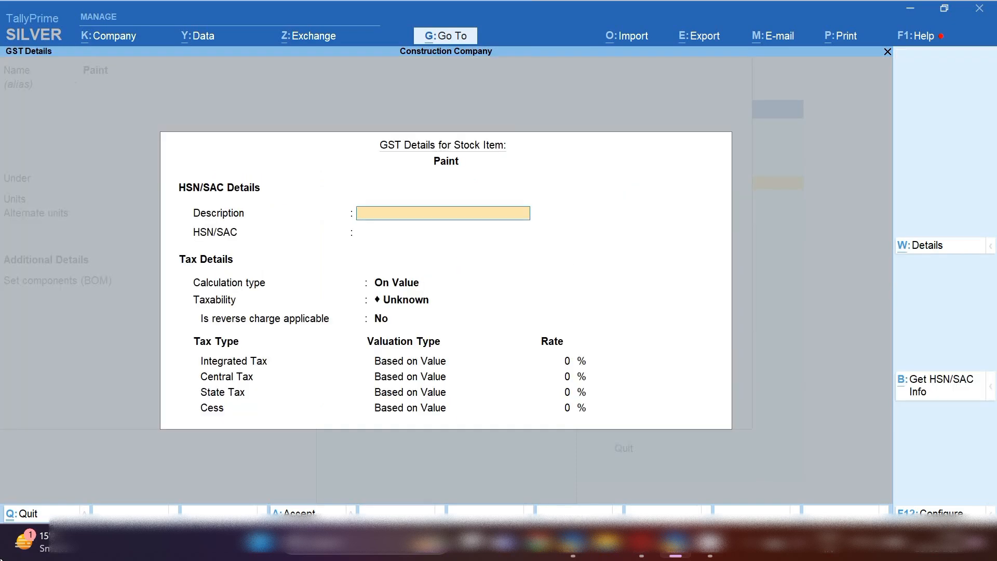
key("Return")
type("3201")
key("BackSpace")
type("910")
key("Return")
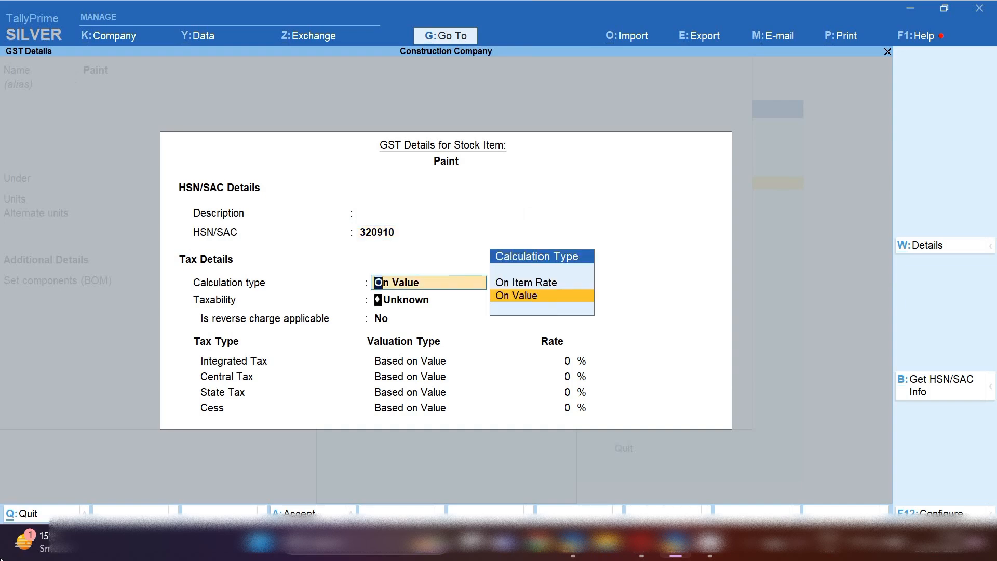
key("Return")
Make Paint Taxable with an Integrated Tax rate of 18% and save the stock item.
key("Down")
key("Down")
key("Down")
key("Return")
key("Return")
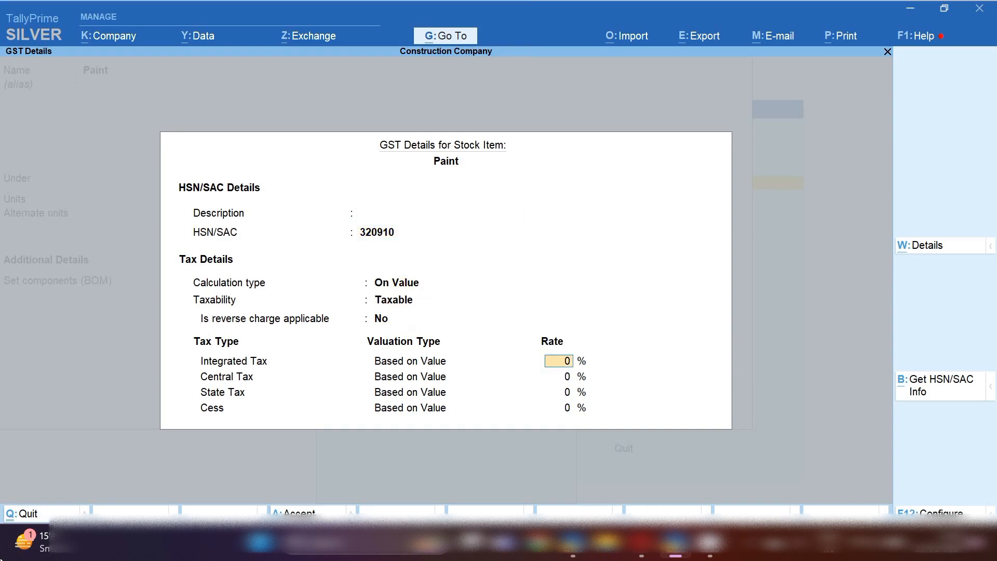
type("18")
key("ctrl+a")
key("ctrl+a")
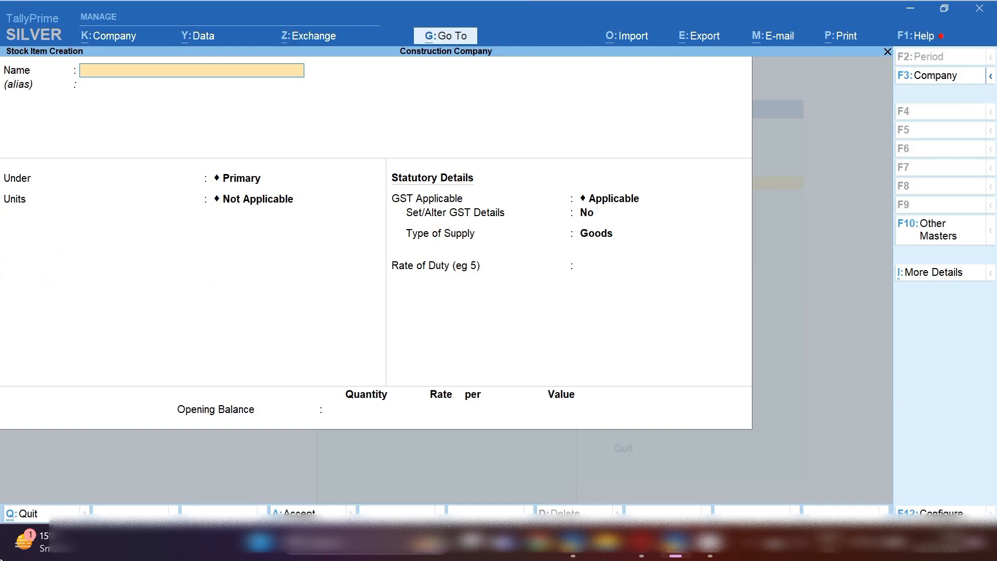
Leave stock item creation and check the list of existing stock groups.
key("Escape")
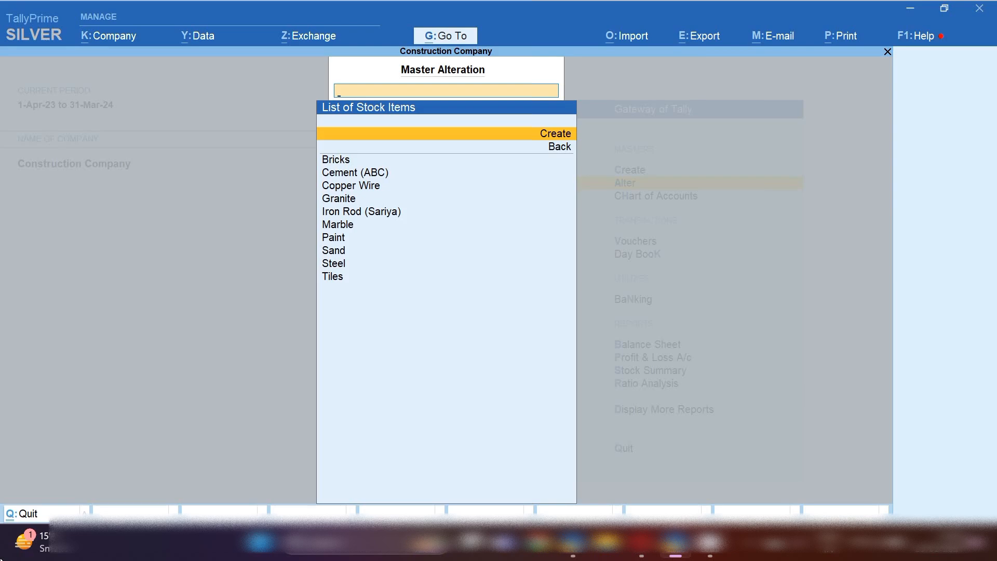
key("Escape")
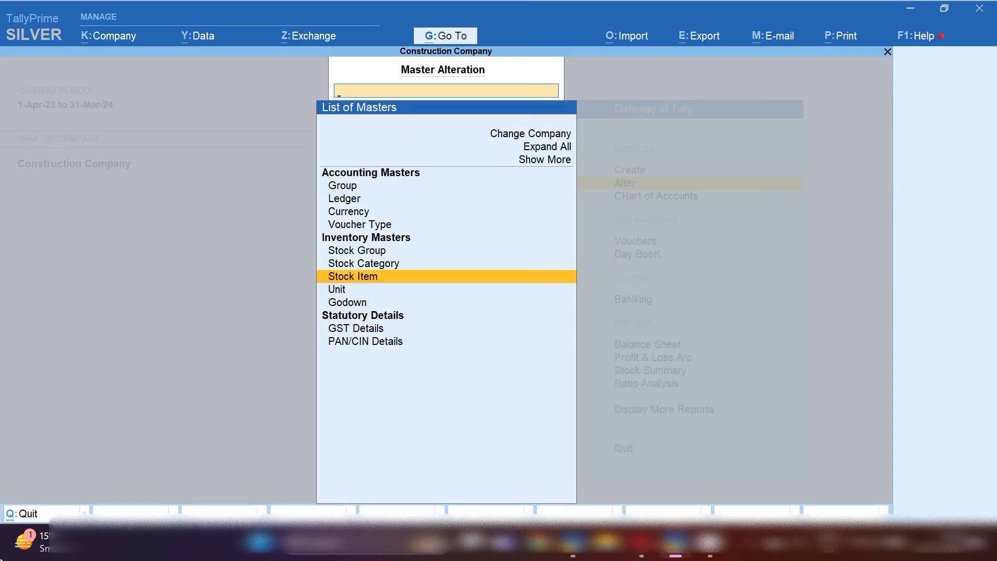
key("Up")
key("Up")
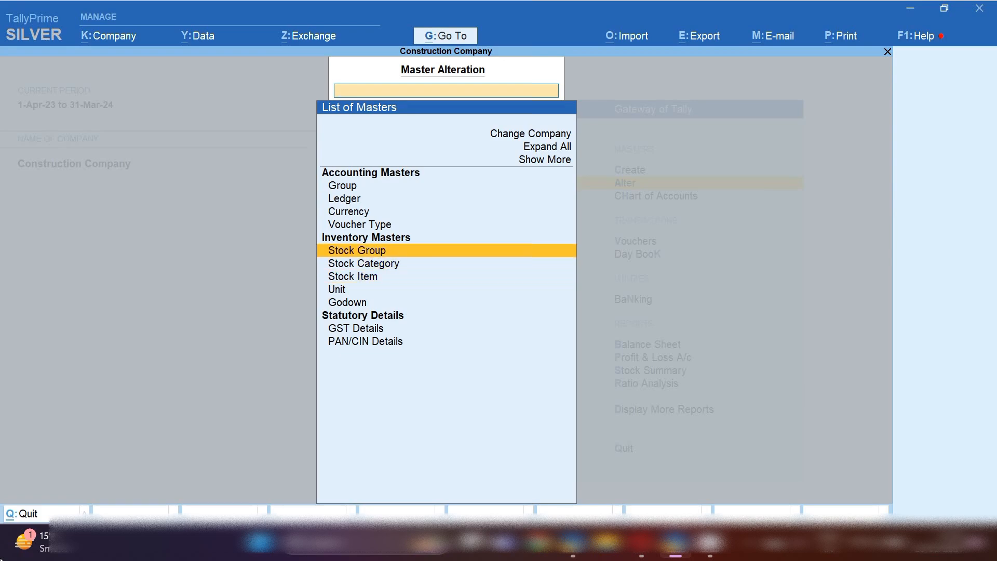
key("Return")
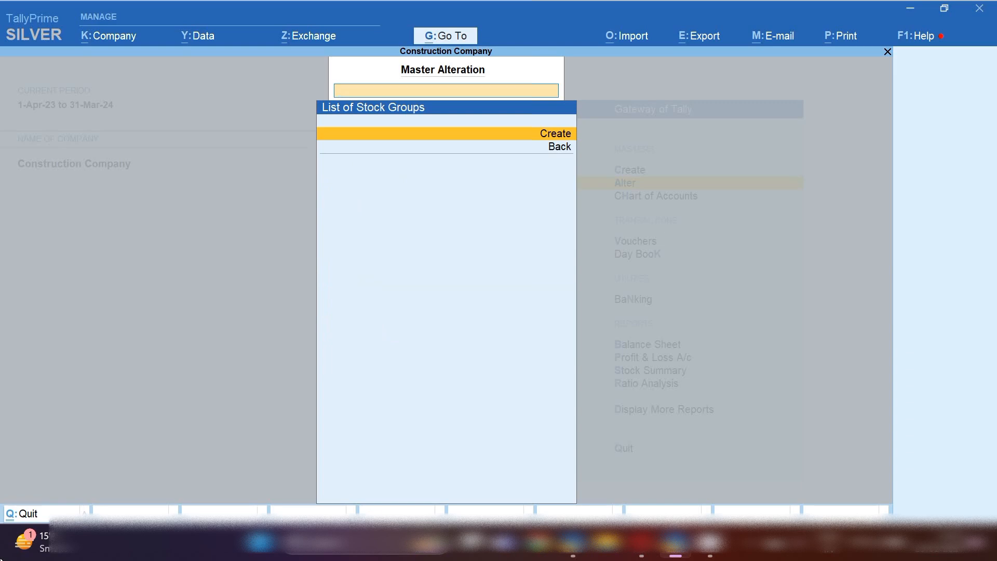
key("Escape")
Open a new Purchase voucher and set its date to 13-Jan-24.
key("v")
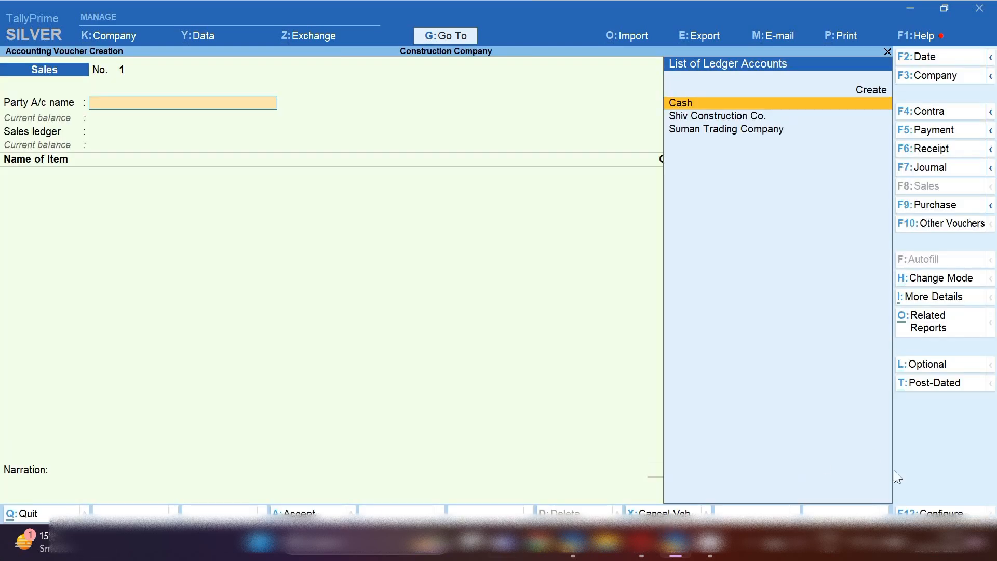
left_click(951, 210)
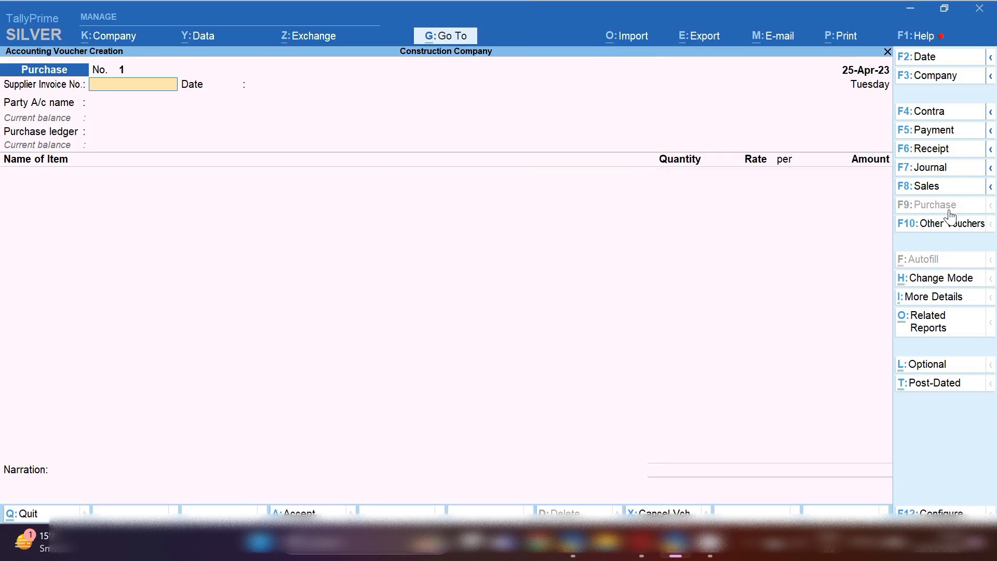
key("F2")
type("13.1.24")
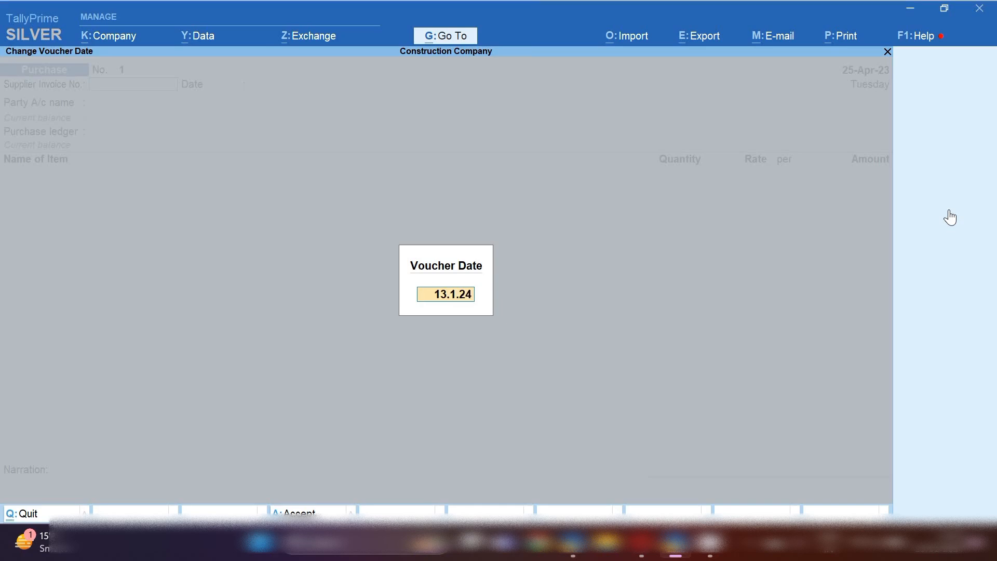
key("Return")
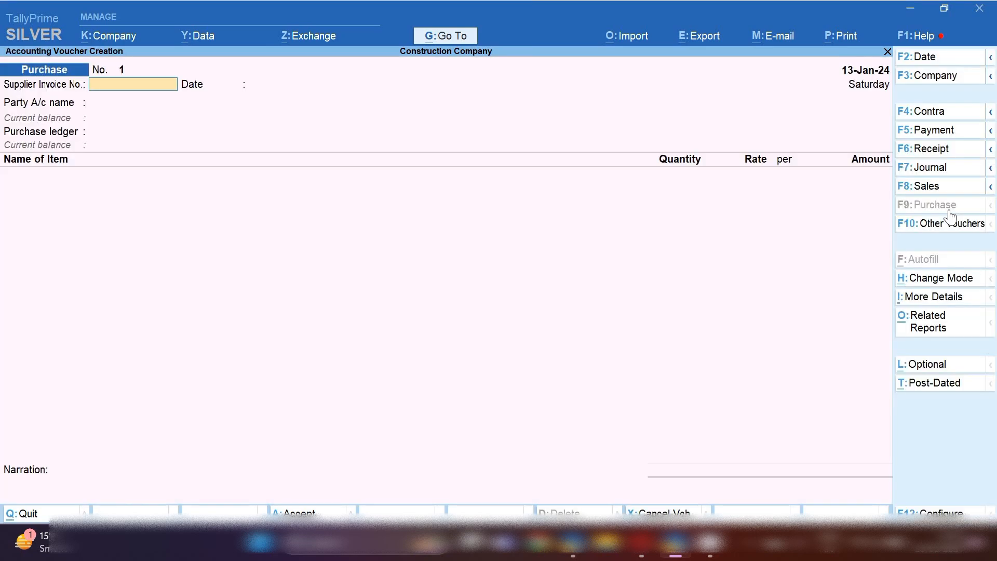
Enter supplier invoice number 654 dated 13-Jan-24 and select Suman Trading Company as the party account.
type("654")
key("Return")
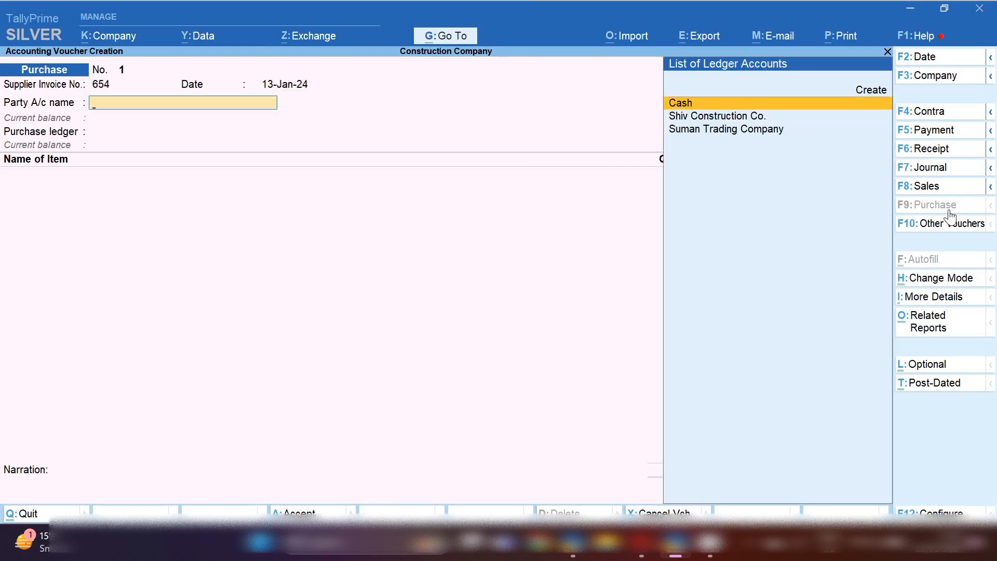
key("Down")
key("Down")
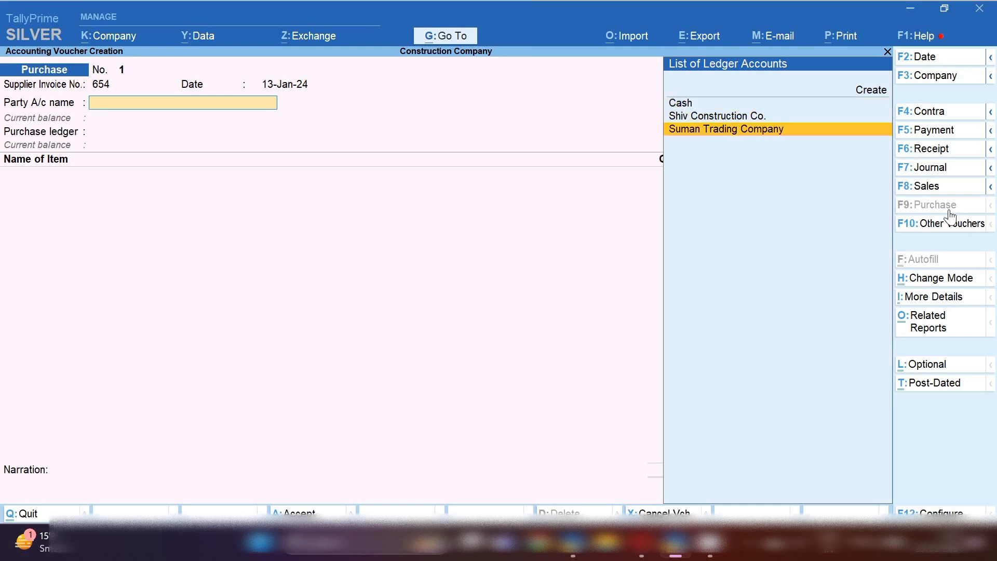
key("Return")
Accept the prefilled supplier and consignee details for the purchase from Suman Trading Company.
key("Return")
key("Return")
key("Return")
key("Return")
key("Return")
key("Return")
key("Return")
key("Return")
key("Return")
key("Return")
key("Return")
key("Return")
key("Return")
key("Return")
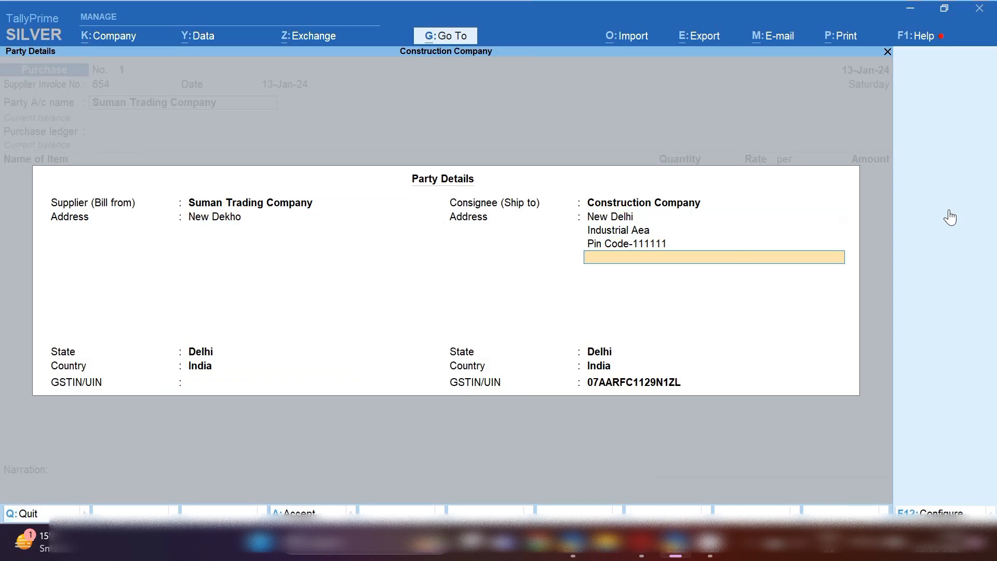
key("Return")
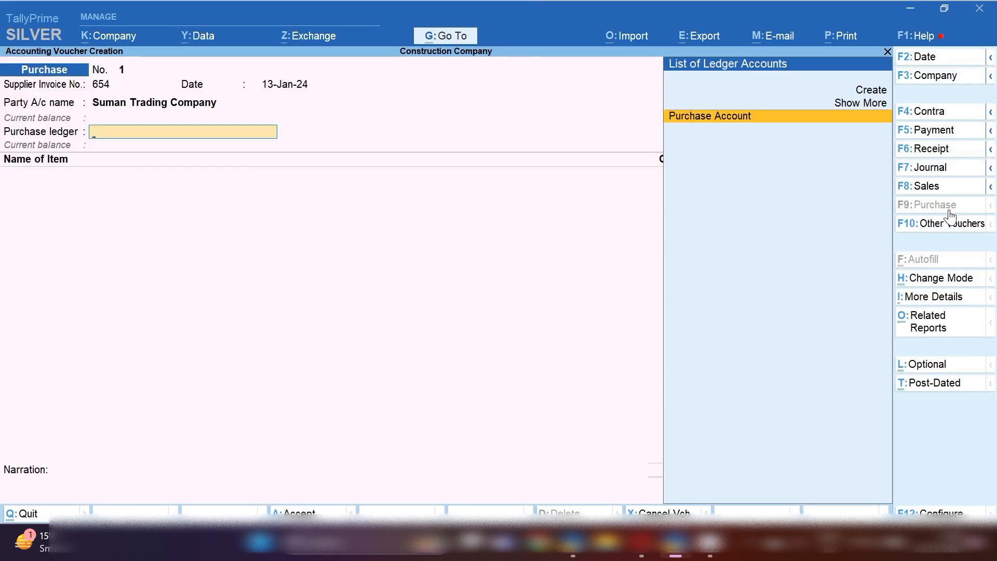
Select Purchase Account as the purchase ledger and add Bricks as the voucher's first item.
key("Return")
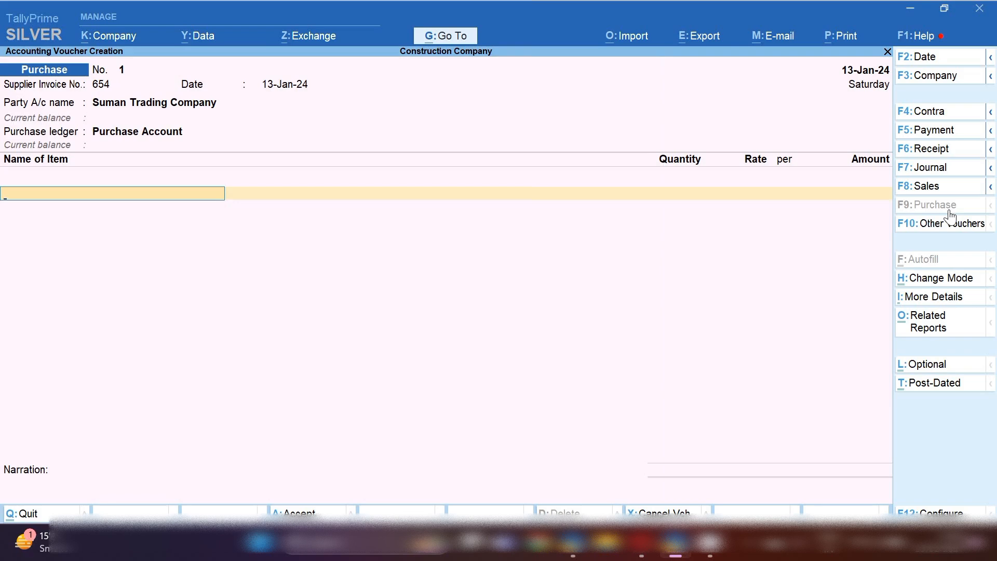
type("Br")
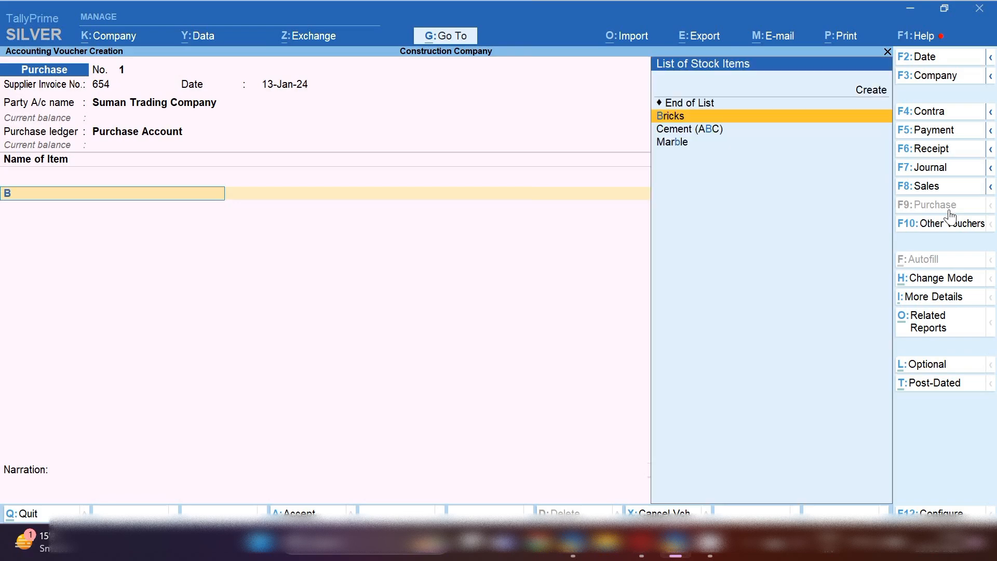
key("Return")
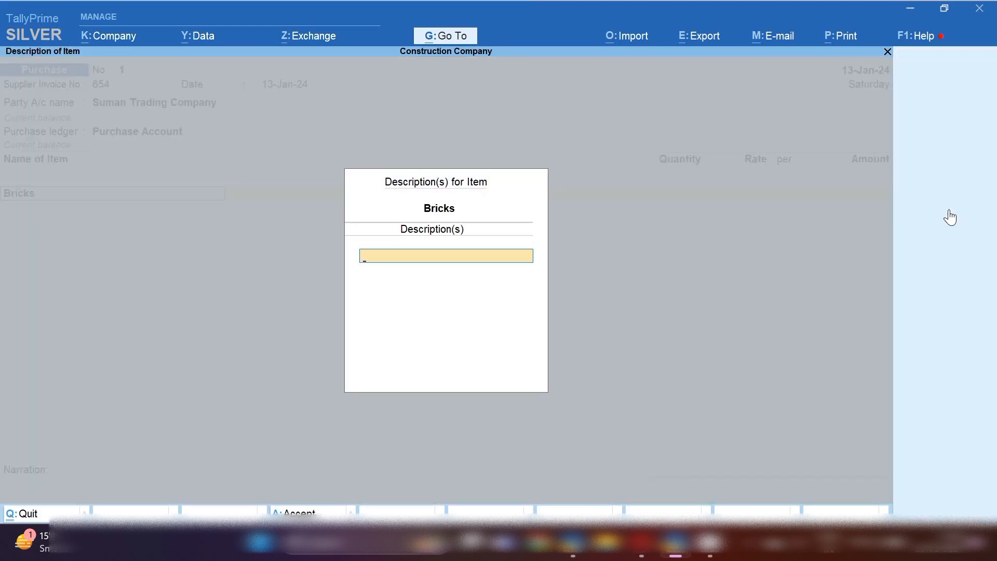
key("Return")
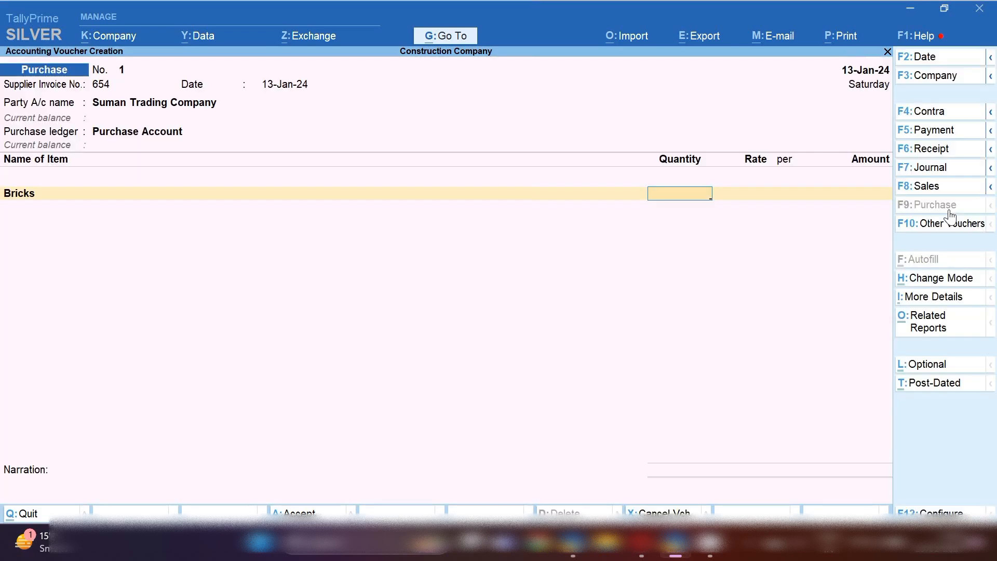
key("BackSpace")
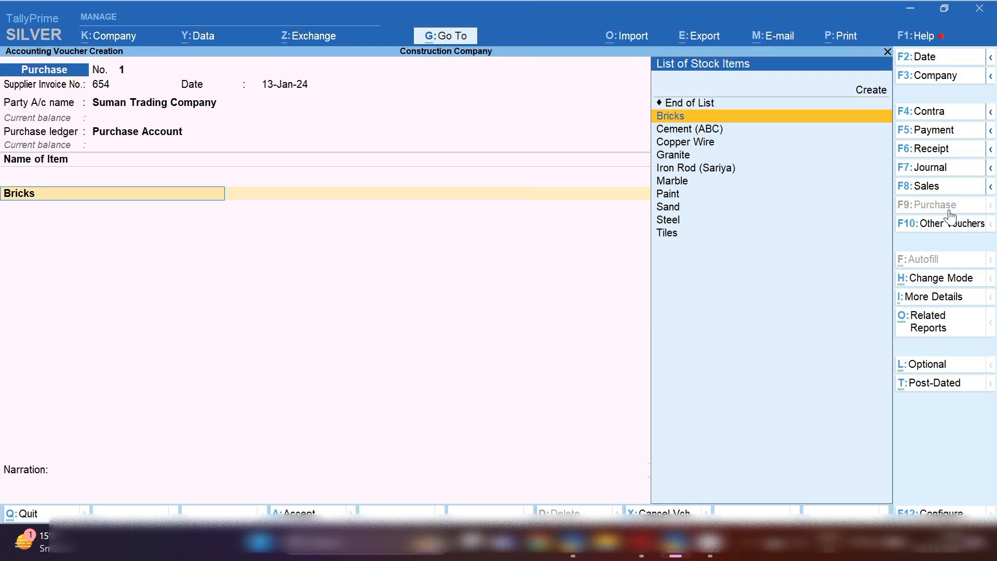
key("Return")
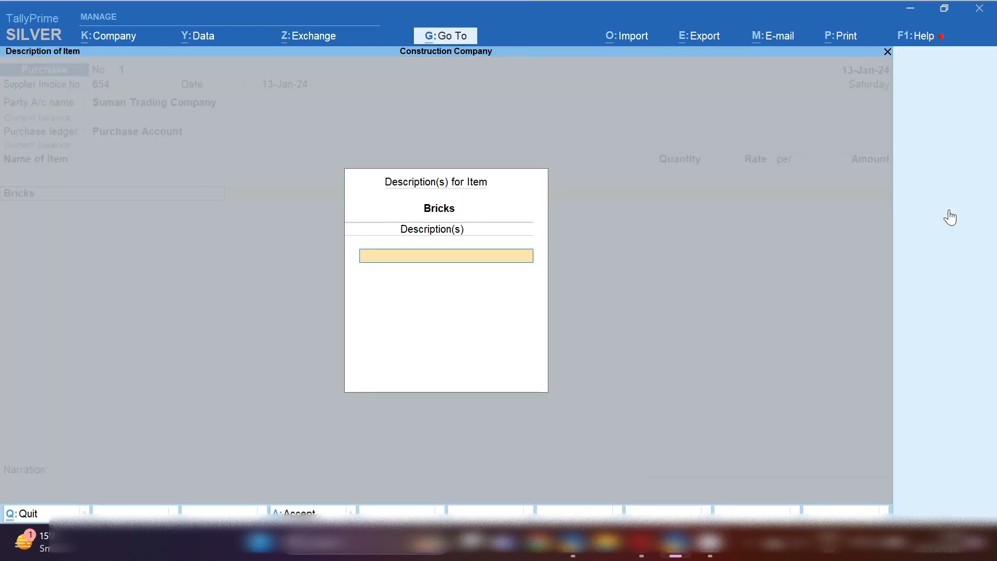
key("Return")
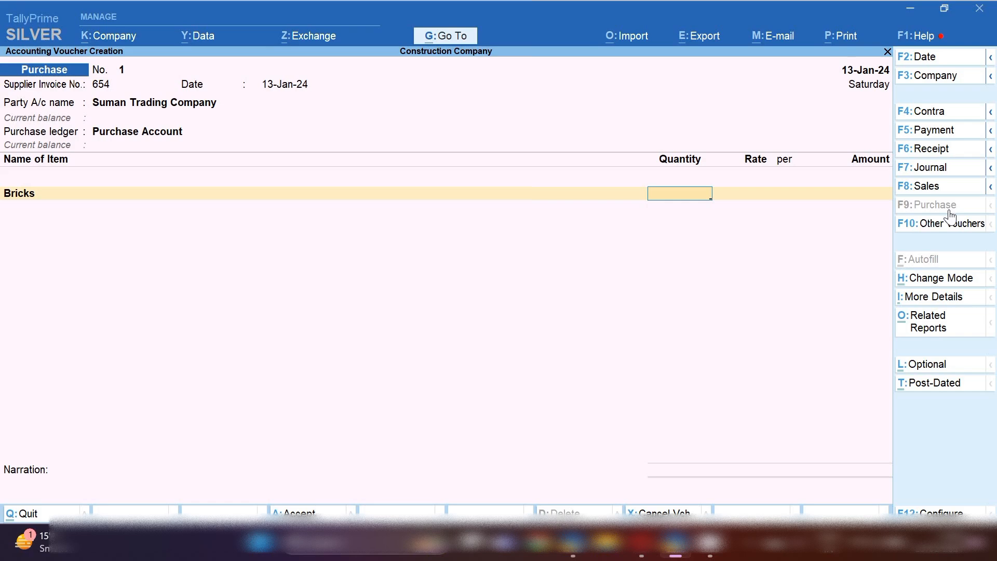
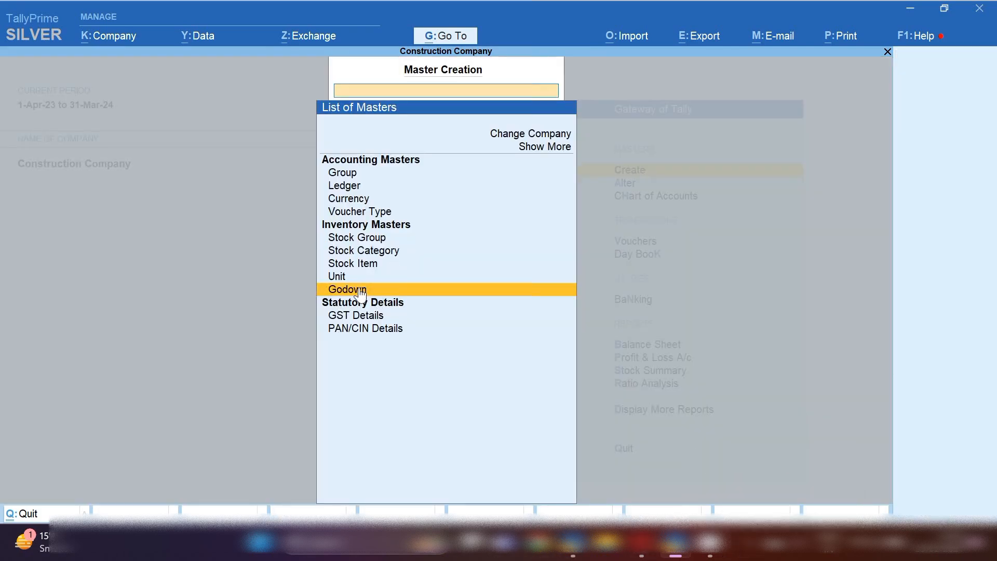
Create a new godown named Aditya Project under Primary, then return to the Gateway of Tally.
left_click(361, 294)
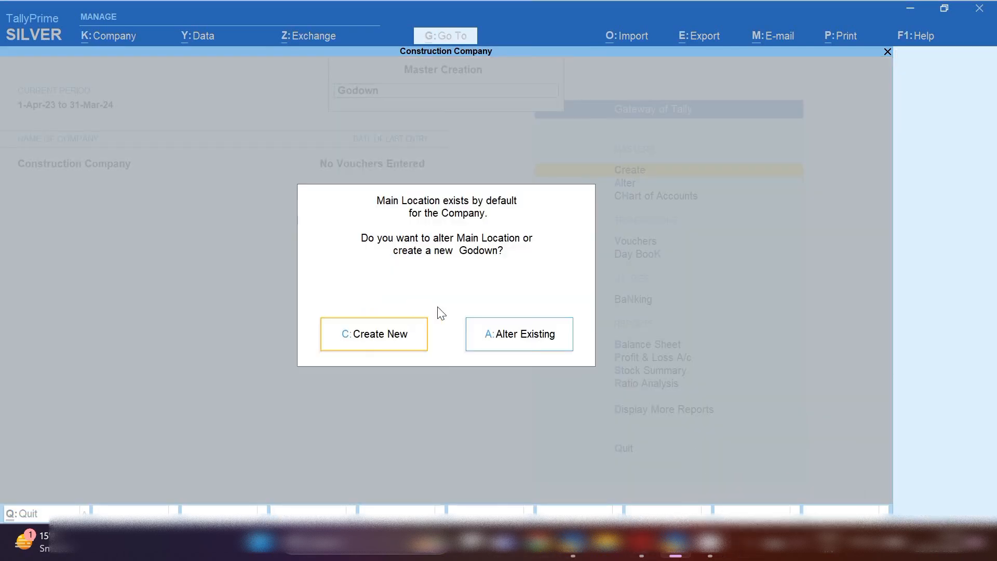
left_click(360, 353)
type("Adit")
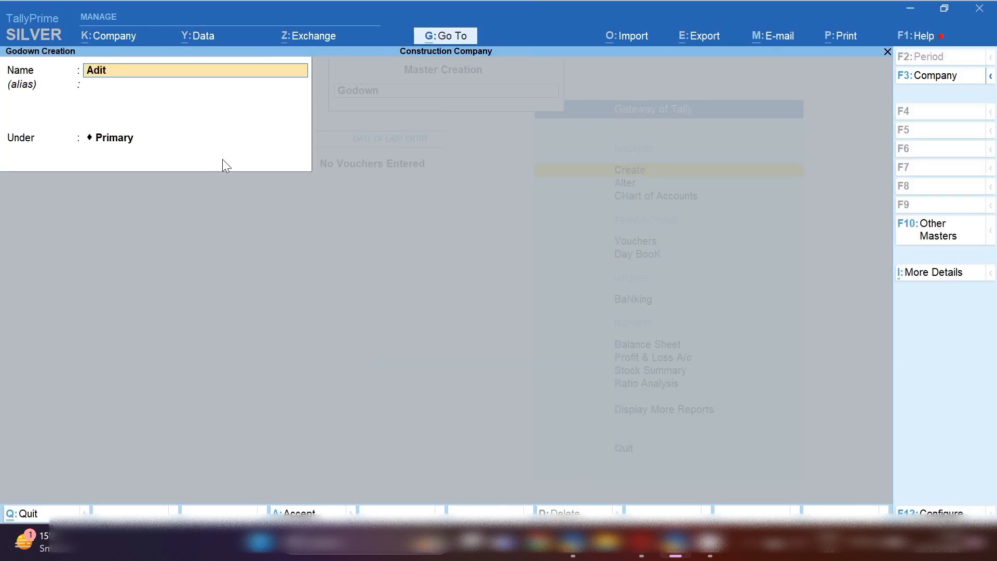
type("ya Project")
key("Return")
key("Return")
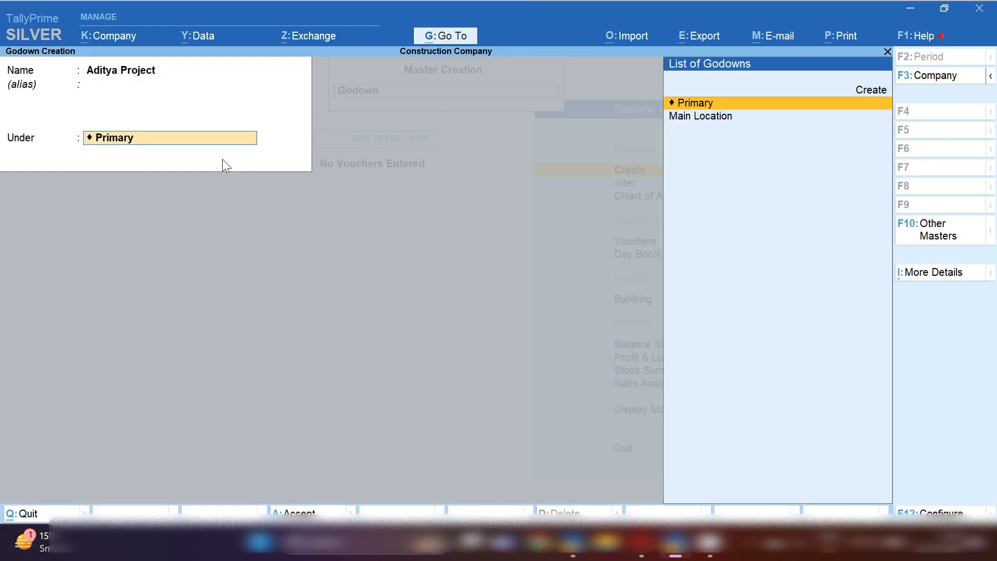
key("ctrl+a")
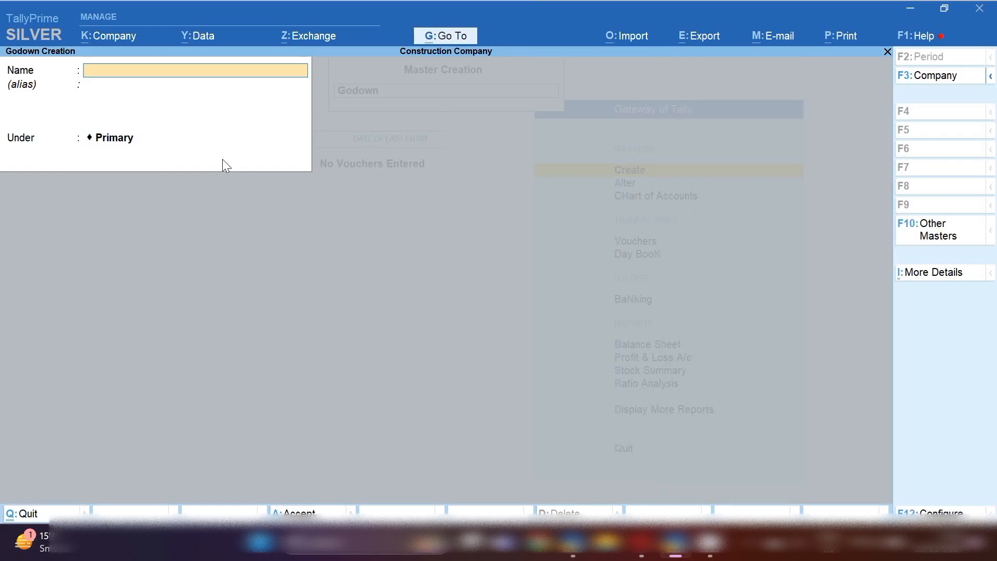
key("Escape")
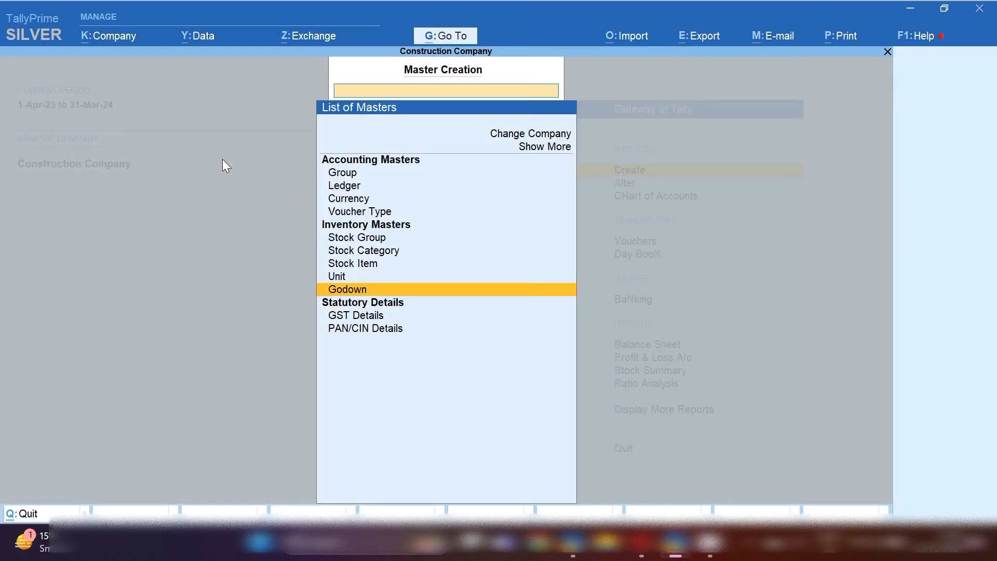
key("Escape")
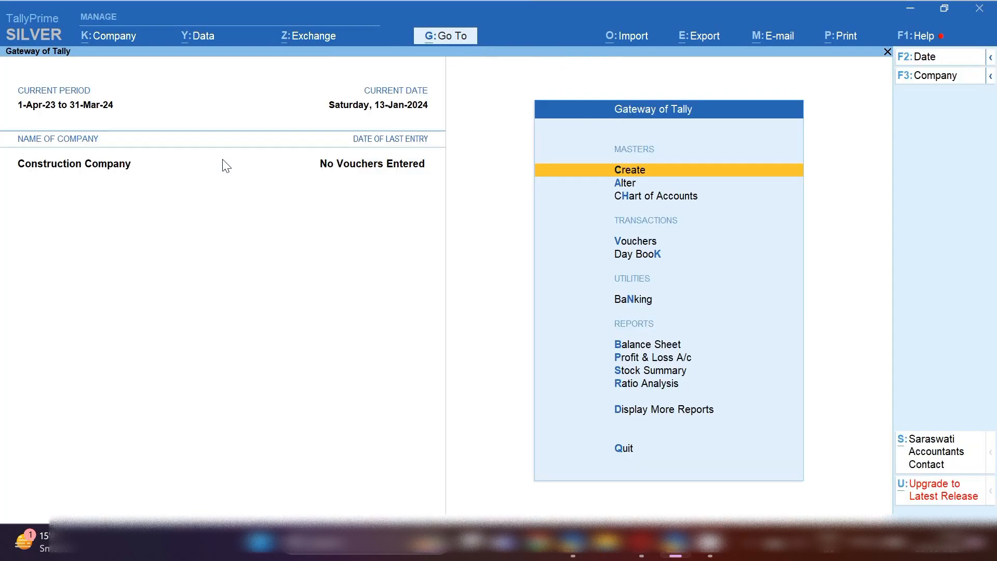
Open a Purchase voucher dated 12-Jan-24 and enter supplier invoice number 68745 with the same date.
key("F9")
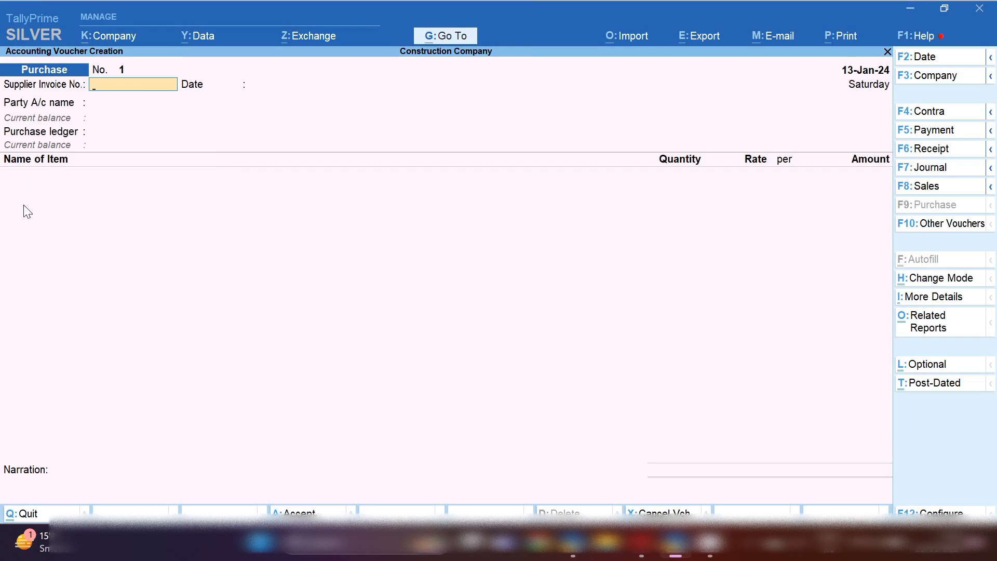
key("F2")
type("1")
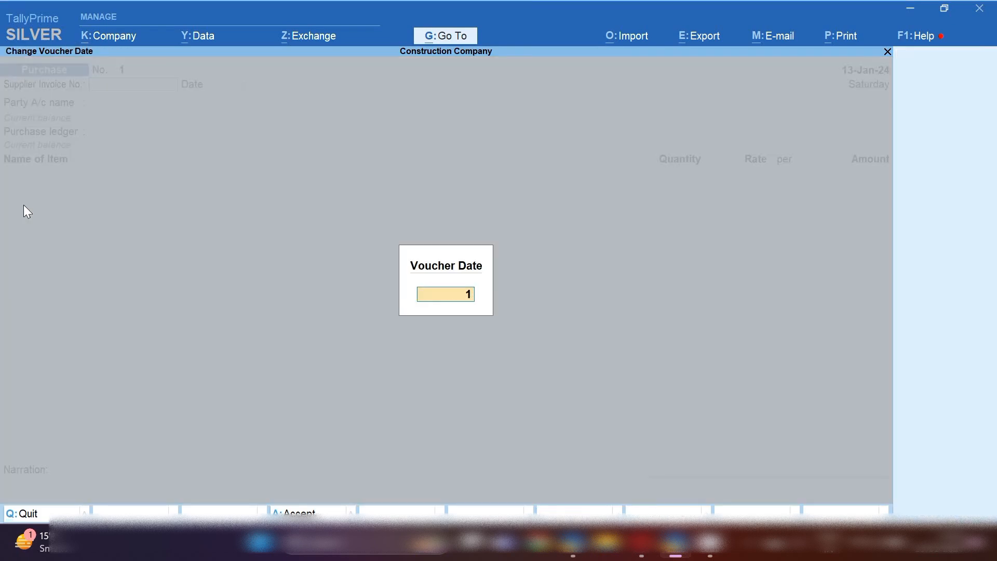
type("2.1.24")
key("Return")
type("68745")
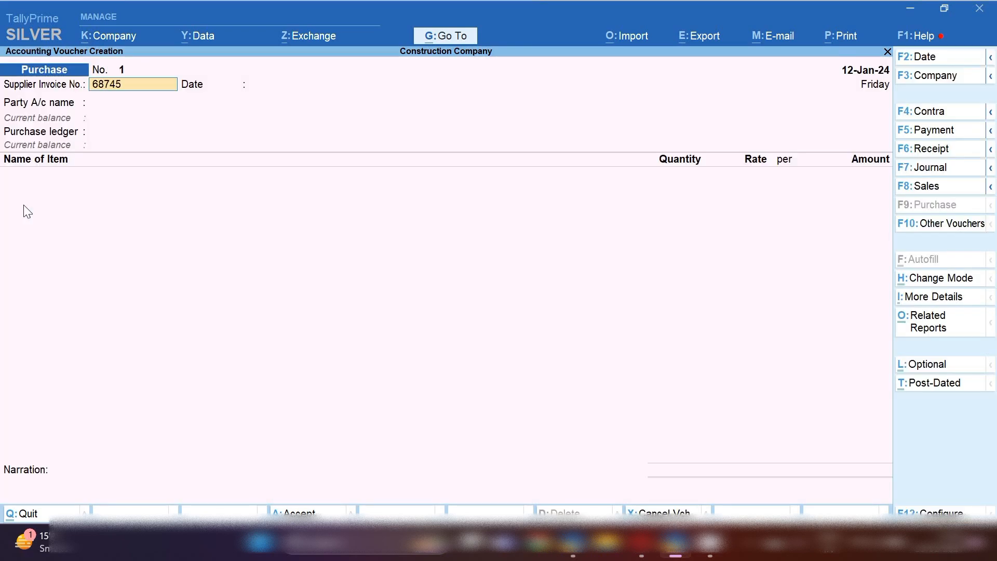
key("Return")
key("Return")
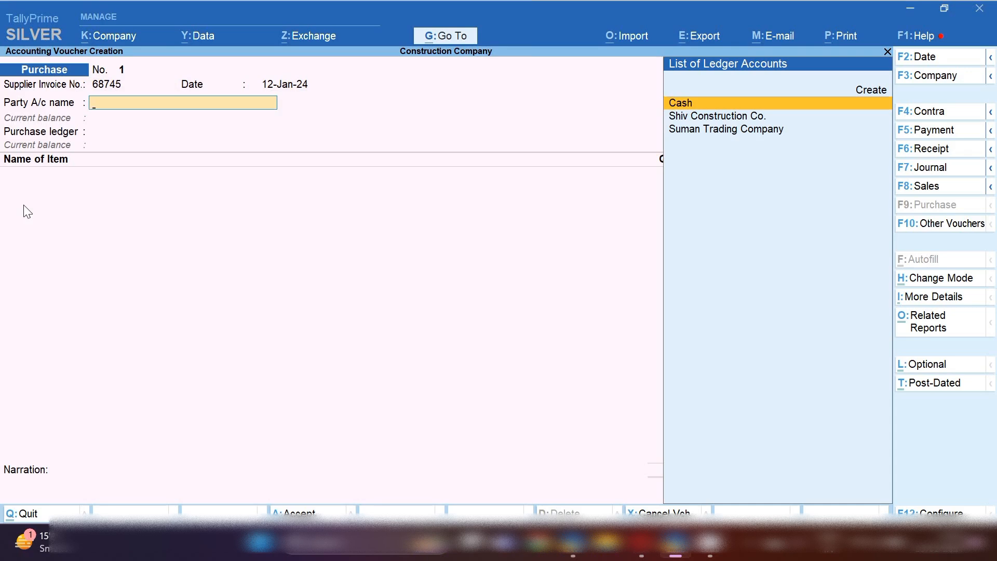
Select Suman Trading Company as the purchase voucher's party account.
key("Down")
key("Down")
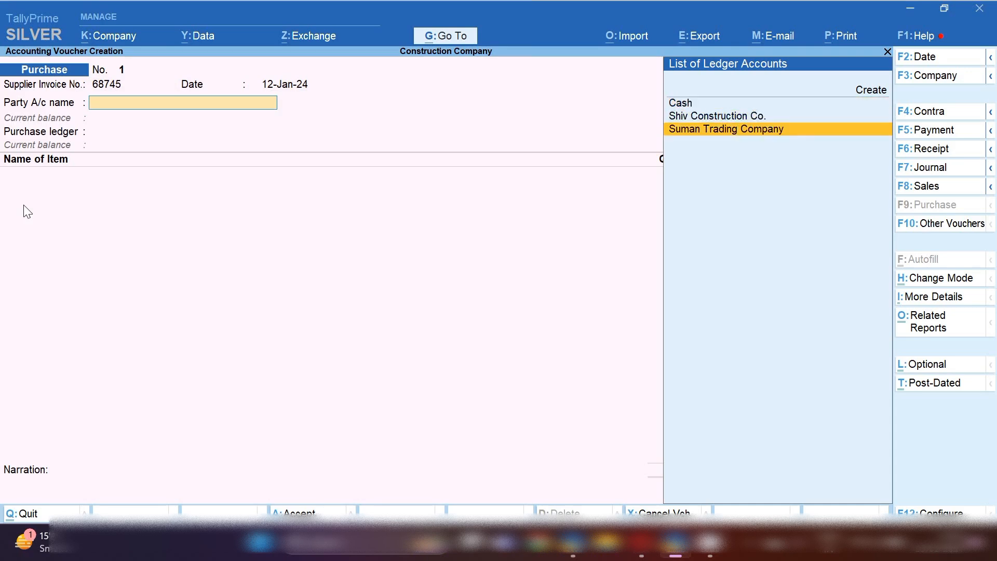
key("Return")
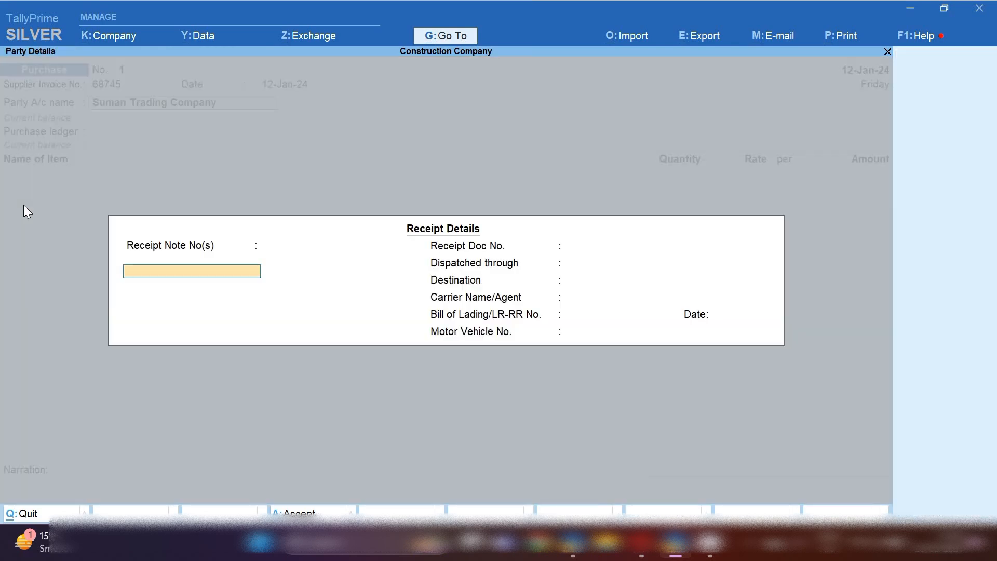
key("ctrl+a")
Rename the party ledger Suman Trading Company as Suman Construction Company from within the voucher and save it.
key("ctrl+Return")
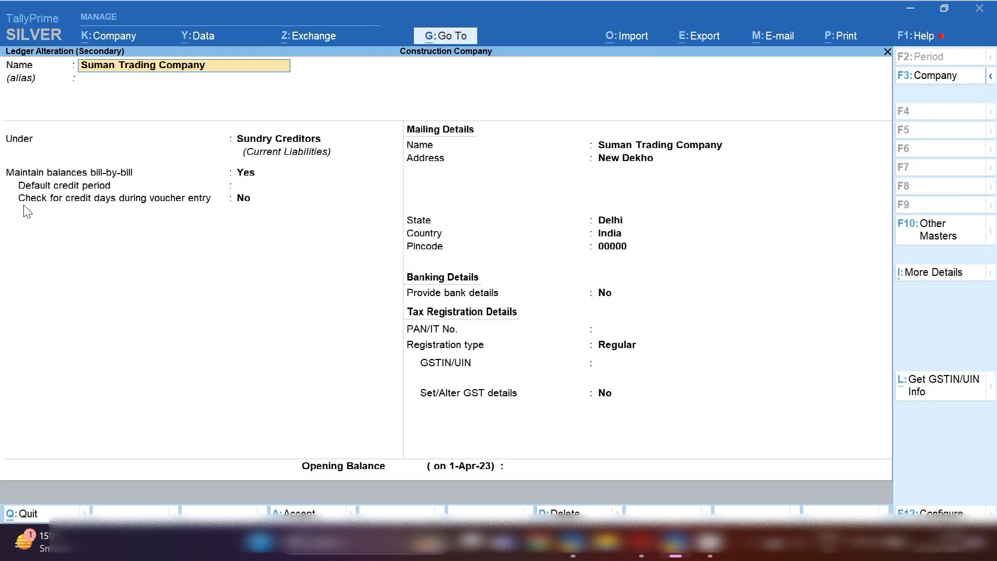
key("BackSpace")
key("BackSpace")
key("BackSpace")
key("BackSpace")
key("BackSpace")
key("BackSpace")
key("BackSpace")
type("Co")
type("nstru")
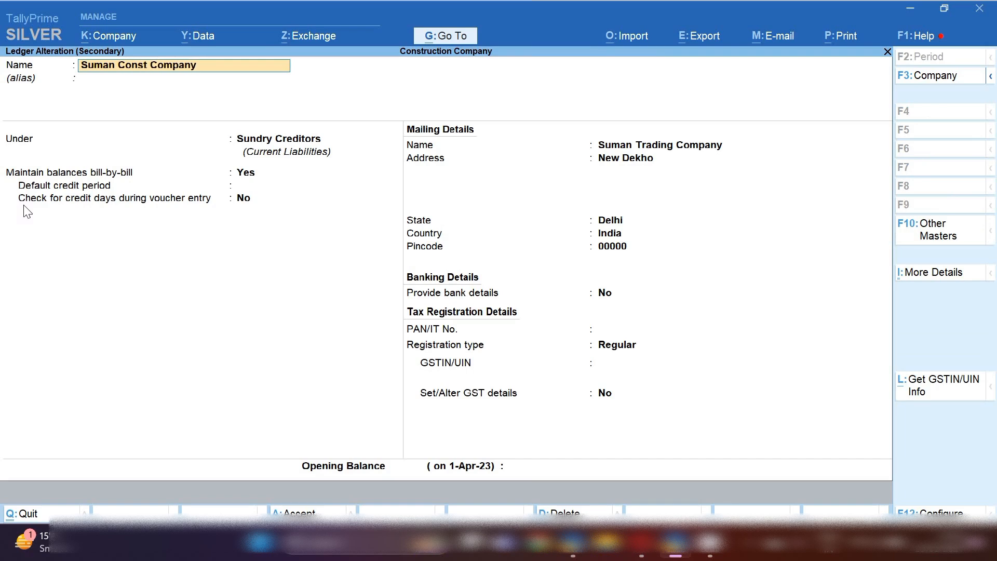
type("ction")
key("ctrl+a")
Accept Suman Construction Company as the party account and leave all receipt details blank.
key("Return")
key("Return")
key("Return")
key("Return")
key("Return")
key("Return")
key("Return")
key("Return")
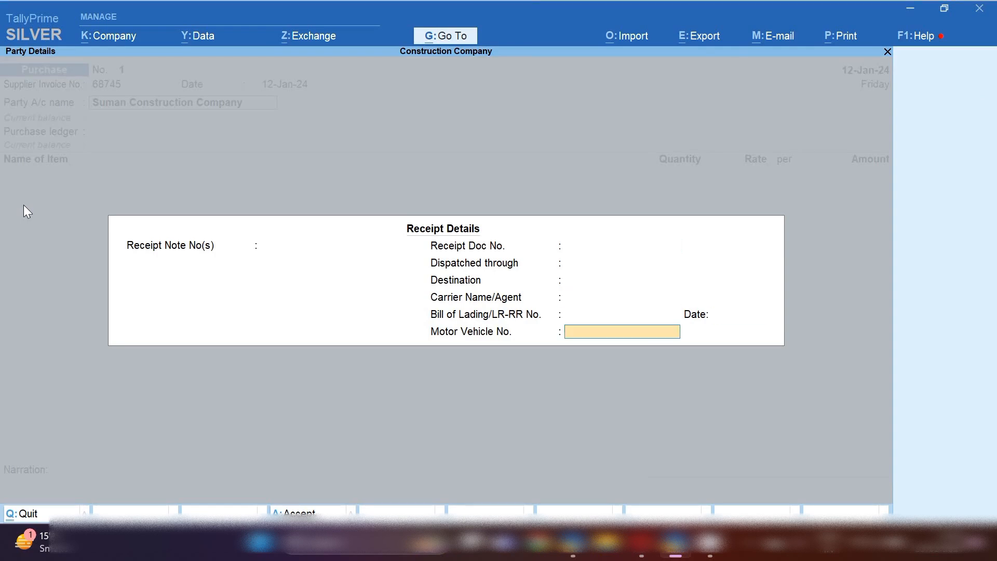
key("Return")
Accept the prefilled supplier and consignee details and select Purchase Account as the purchase ledger.
key("Return")
key("Return")
key("Return")
key("Return")
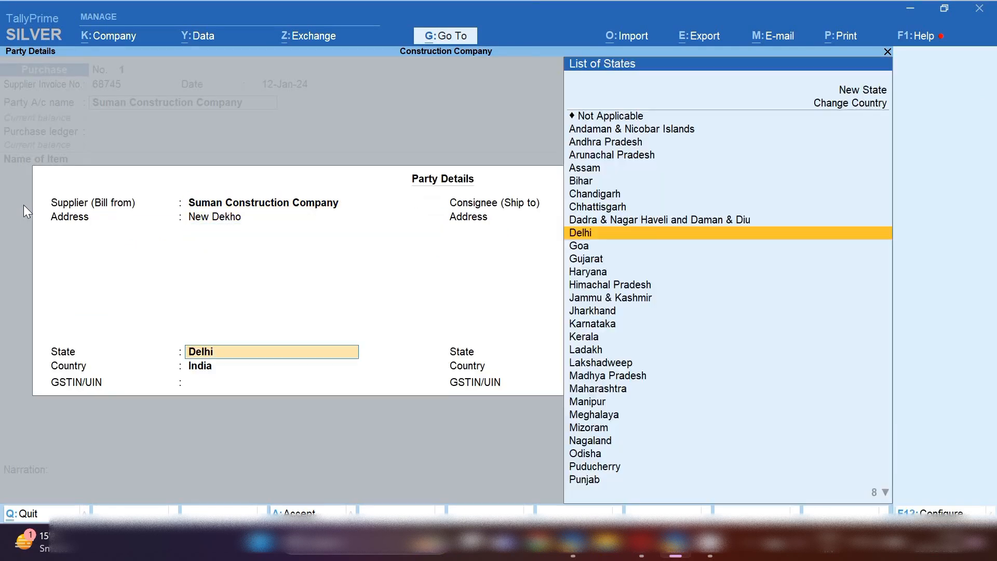
key("Return")
key("Return")
key("Return")
key("Return")
key("Return")
key("Return")
key("Return")
key("Return")
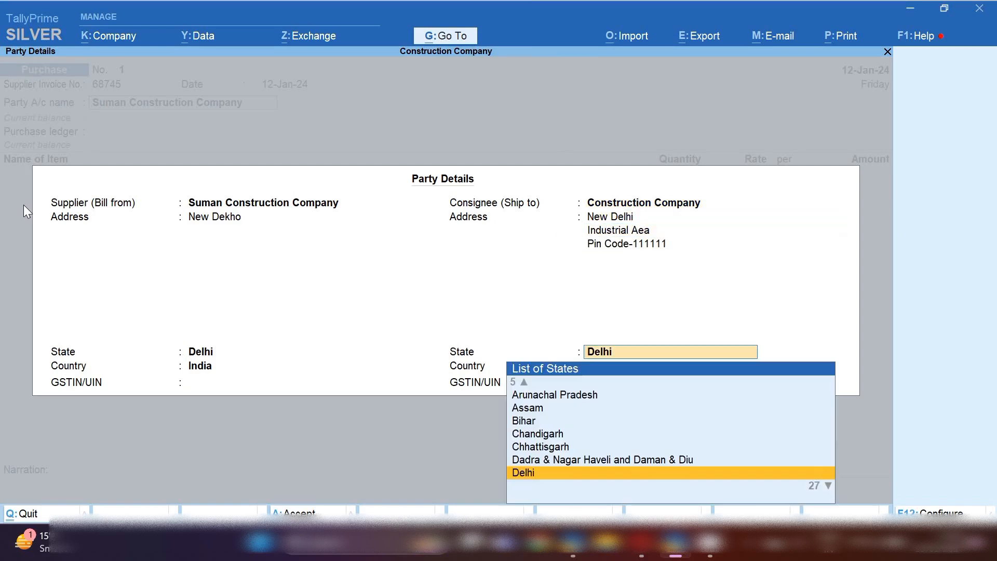
key("Return")
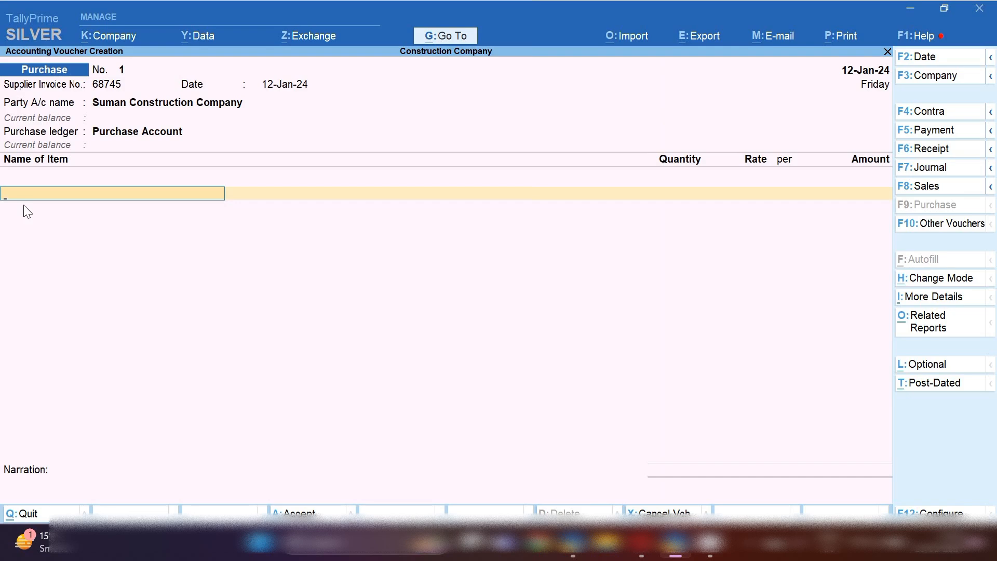
Add Bricks as the first voucher item without a description and allocate it to the Aditya Project godown.
type("Br")
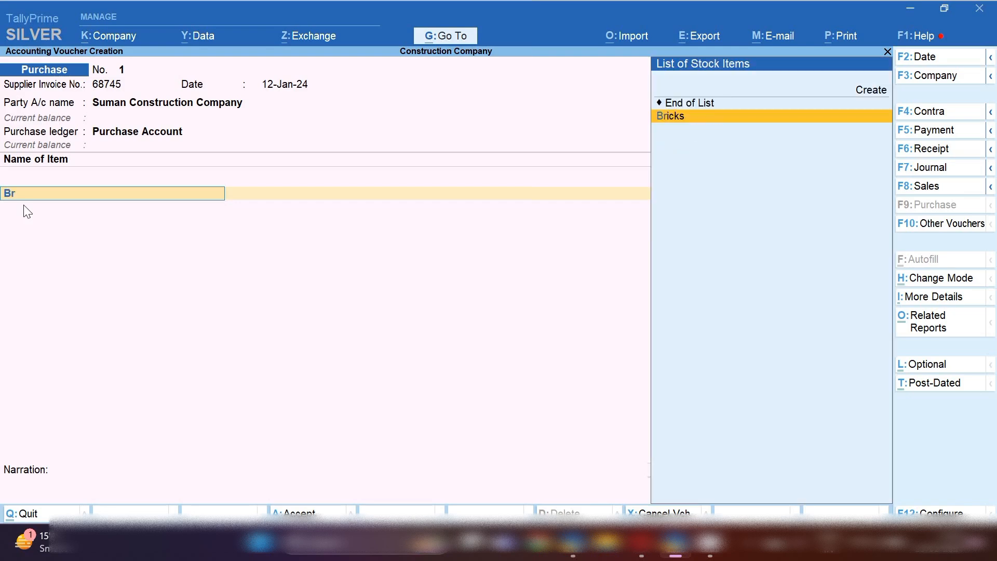
key("Return")
key("Return")
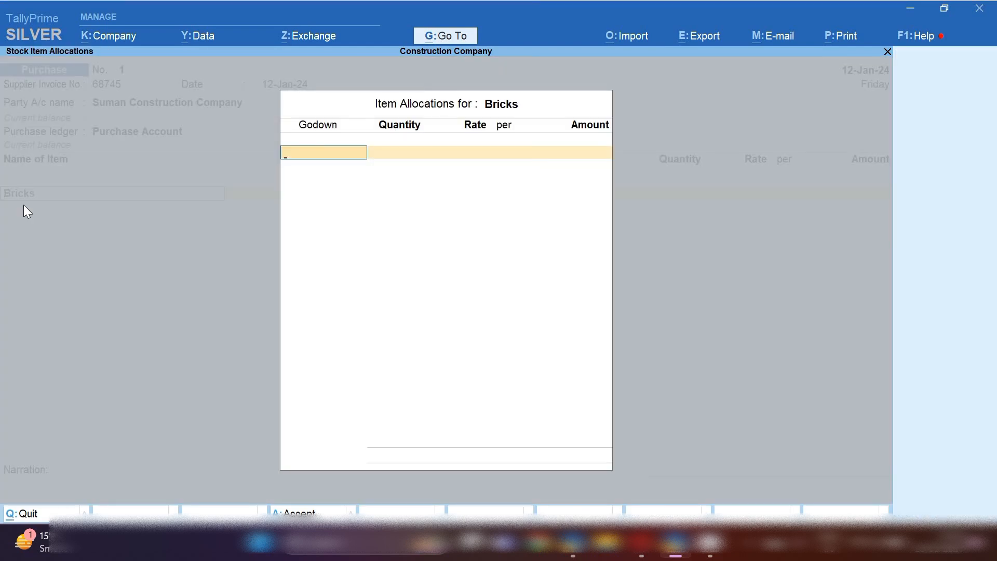
key("Return")
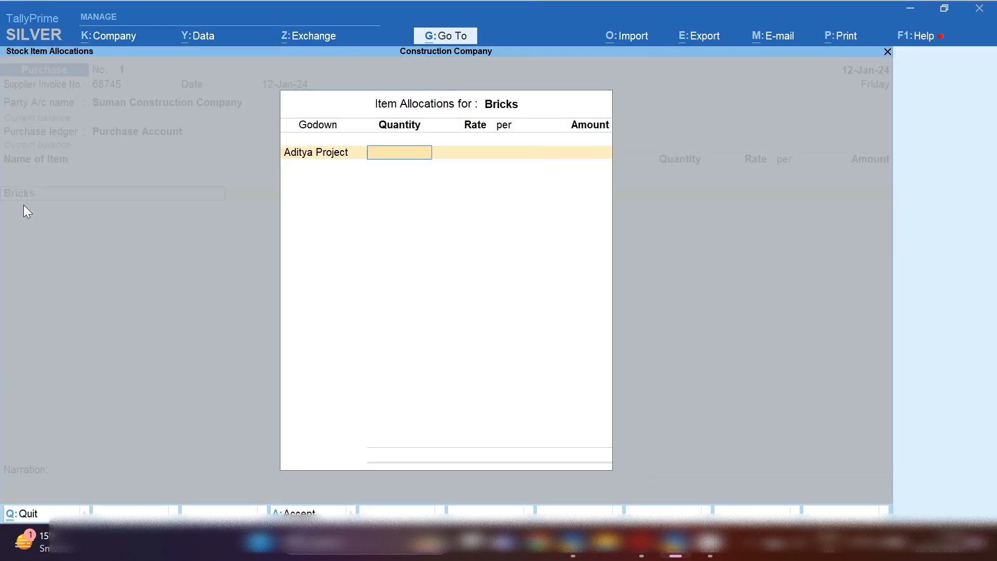
key("BackSpace")
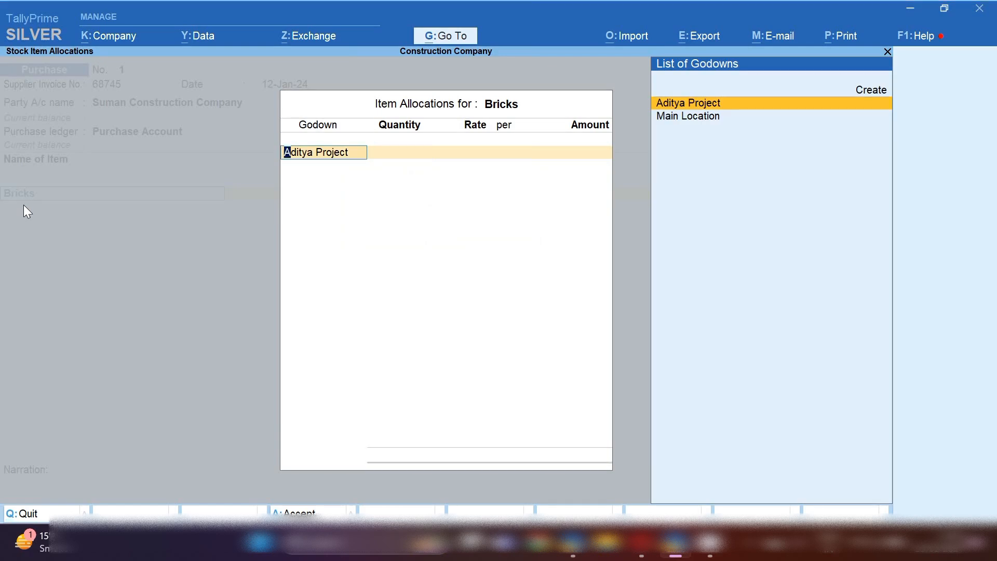
key("Return")
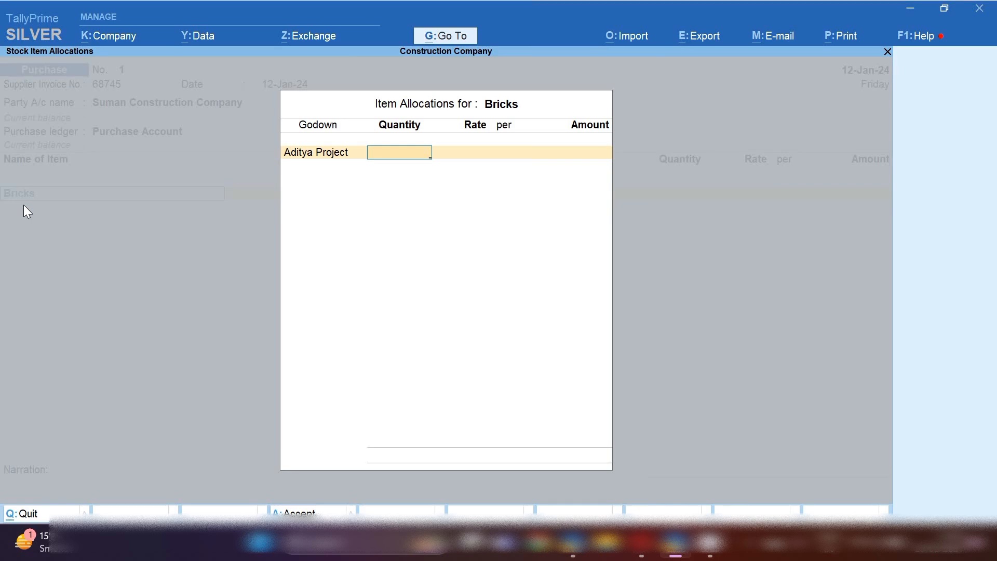
Enter a quantity of 20,000 pc at a rate of 10 for Bricks and accept the item line.
type("20000")
key("Return")
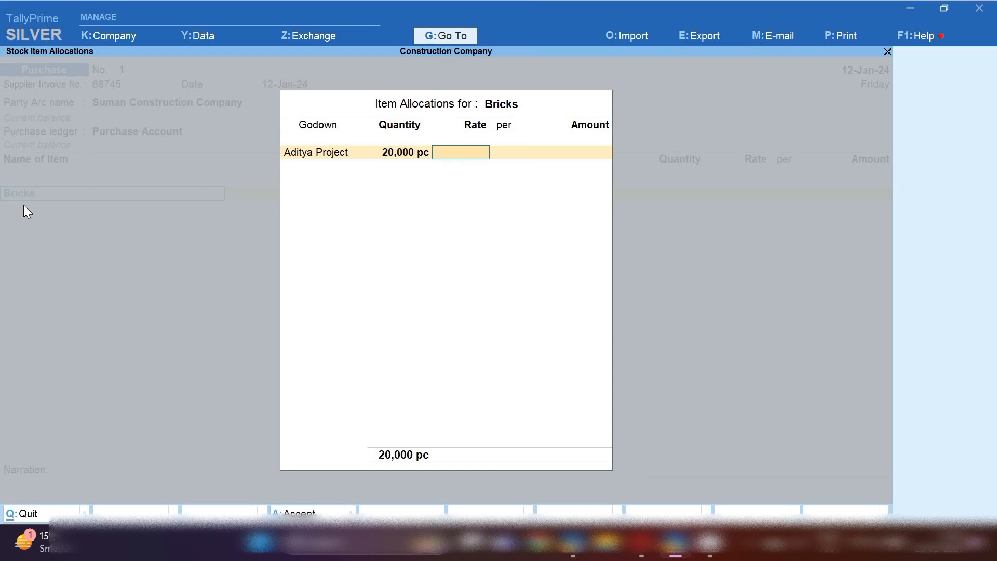
type("10")
key("Return")
key("Return")
key("Return")
key("Return")
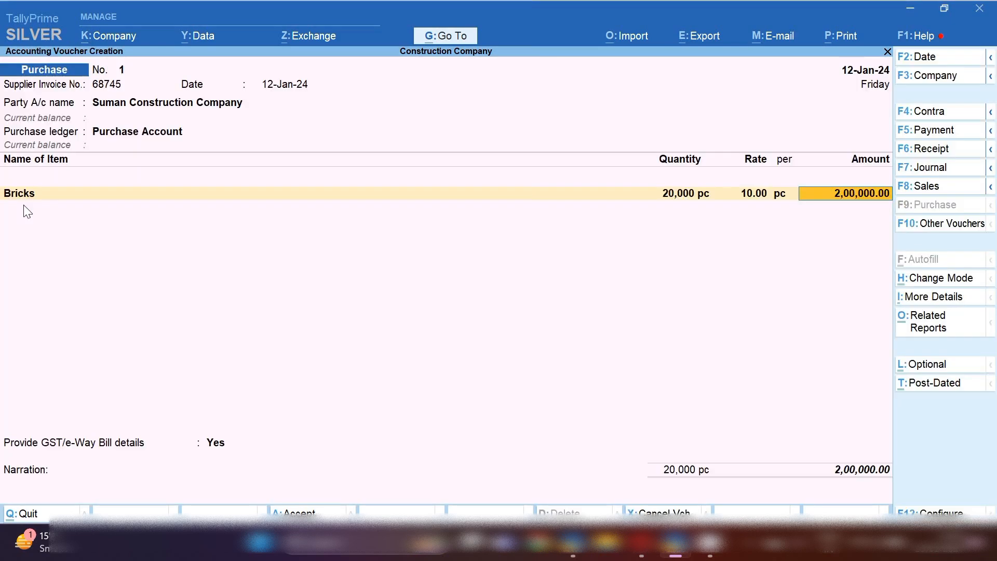
key("Return")
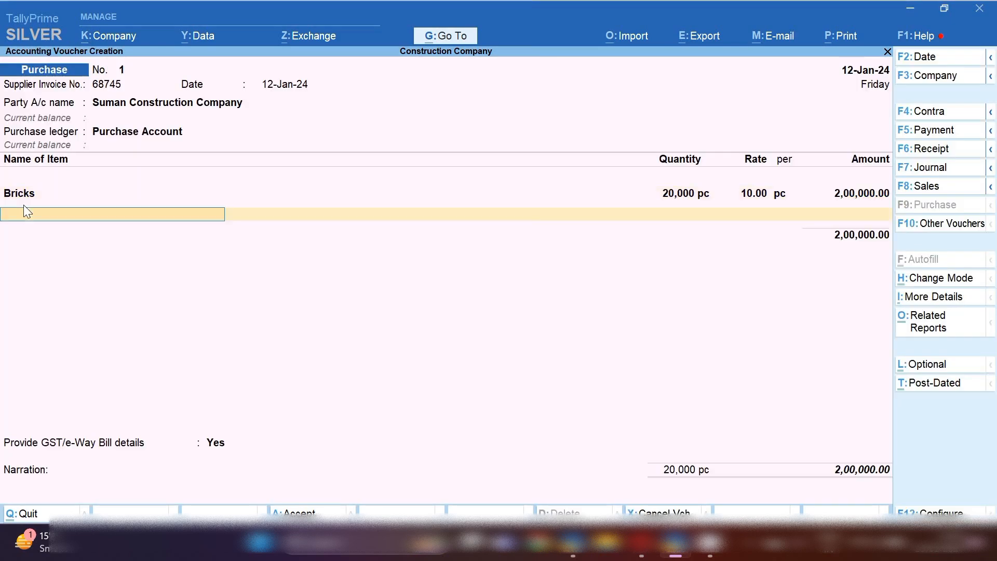
Add Sand as the second voucher item and allocate it to the Aditya Project godown.
type("San")
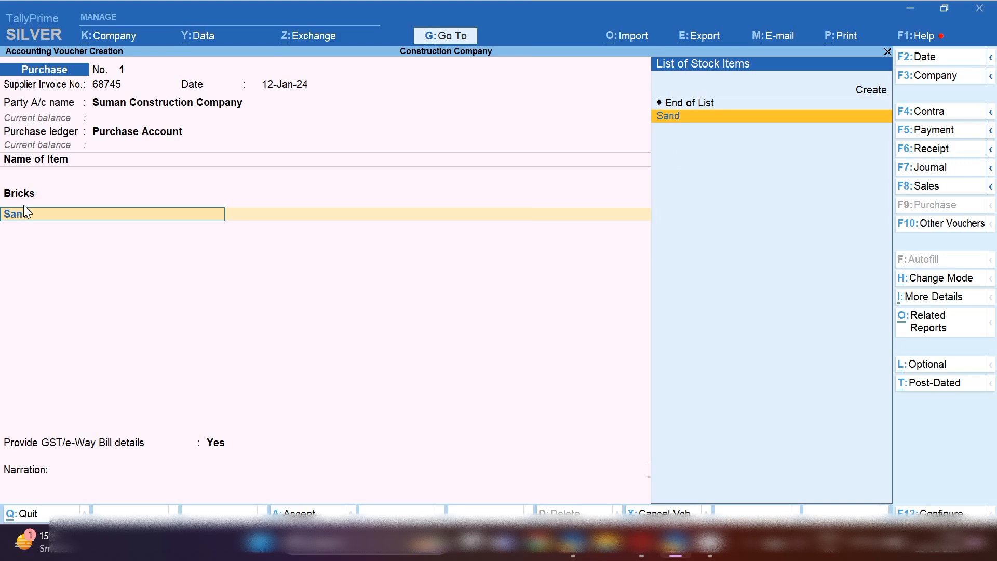
key("Return")
key("Return")
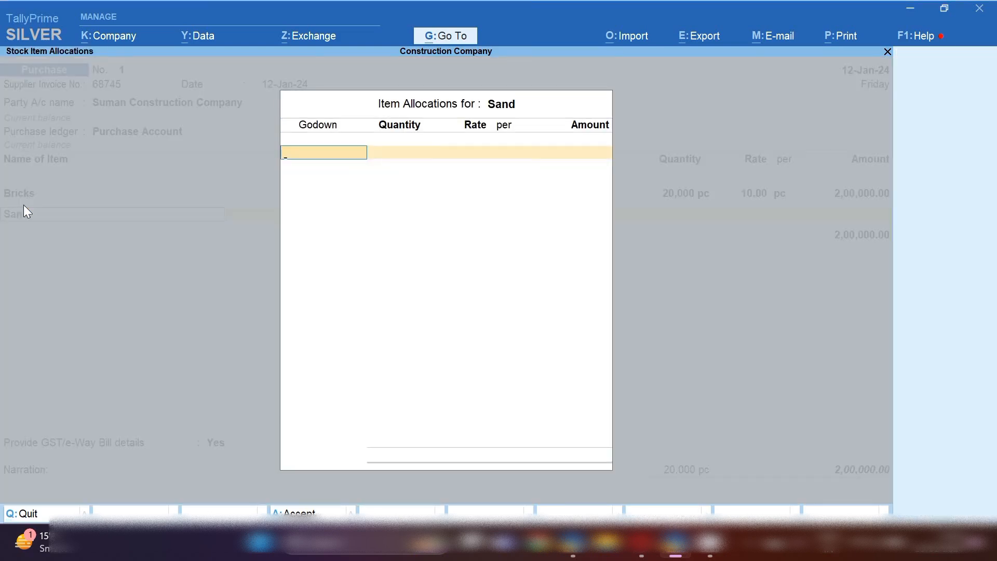
key("Return")
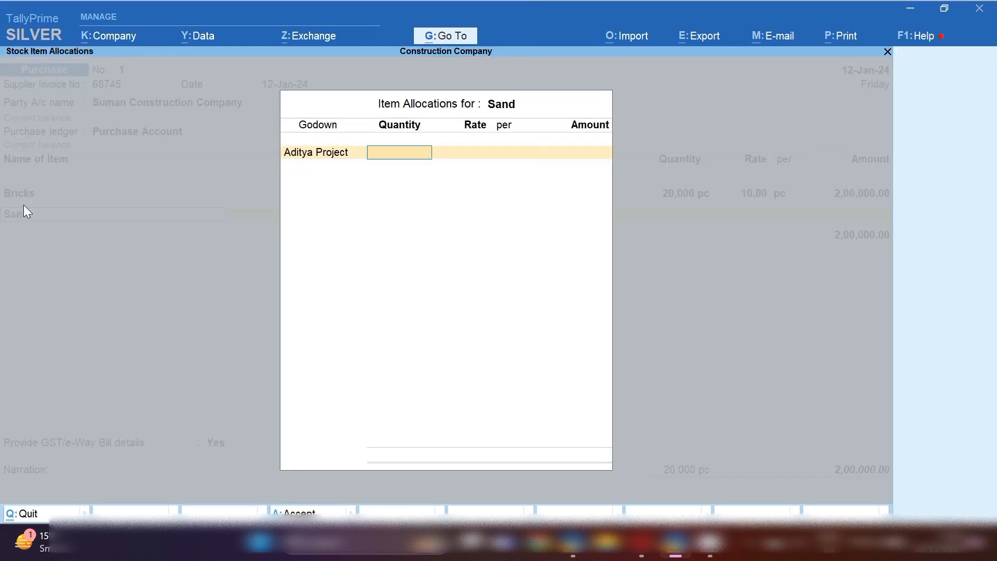
Enter a quantity of 1,500 sq and a rate of 500 for Sand.
type("1,500")
key("Return")
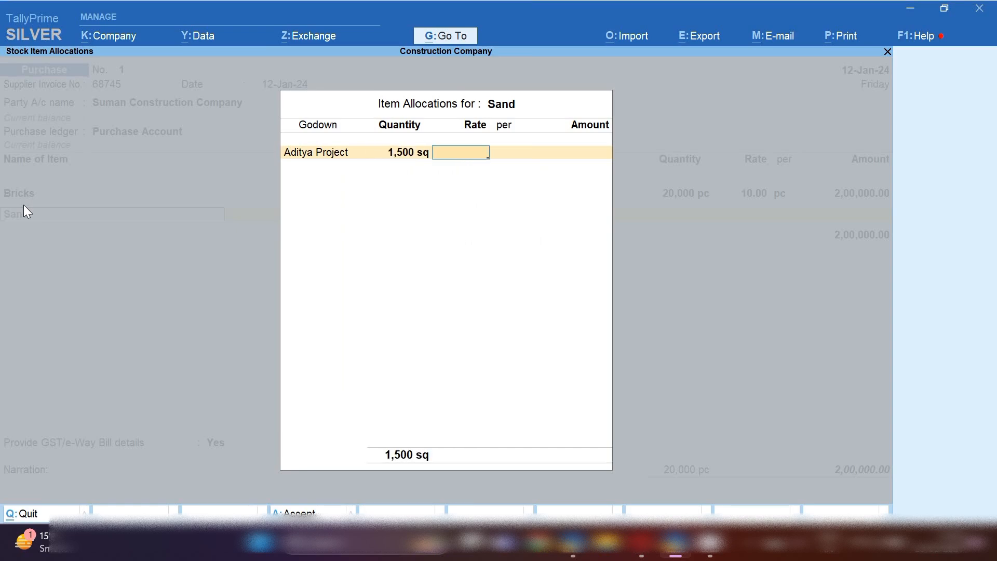
type("500")
key("Return")
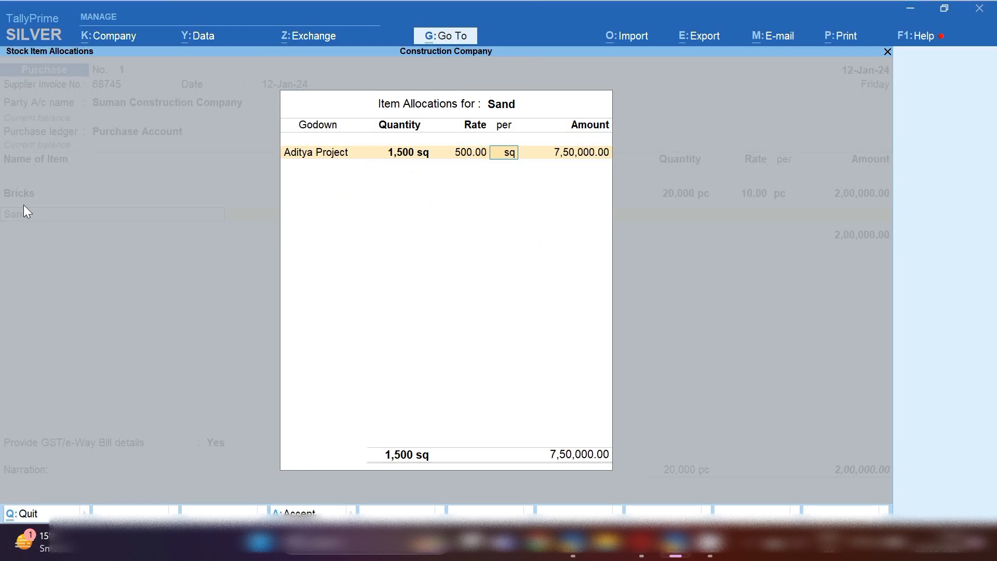
Overwrite the Sand amount with 1,00,000 and accept the item line.
key("Return")
type("1,00,00")
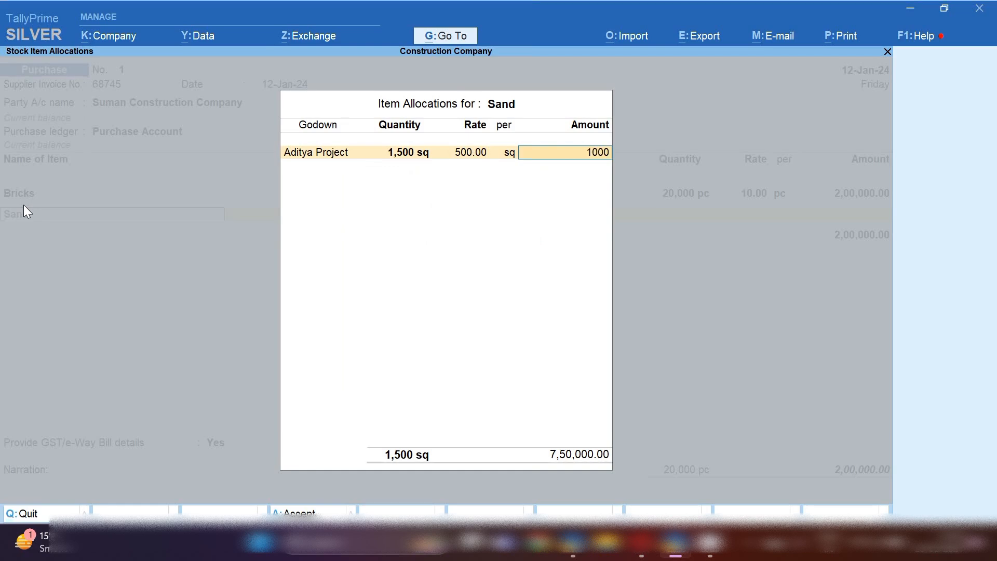
type("00")
key("Return")
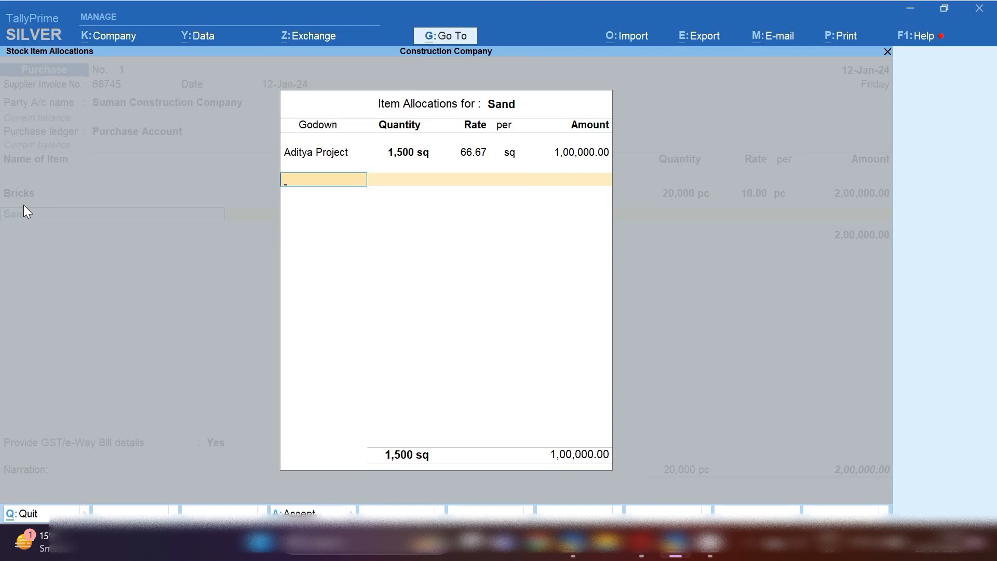
key("Return")
key("Return")
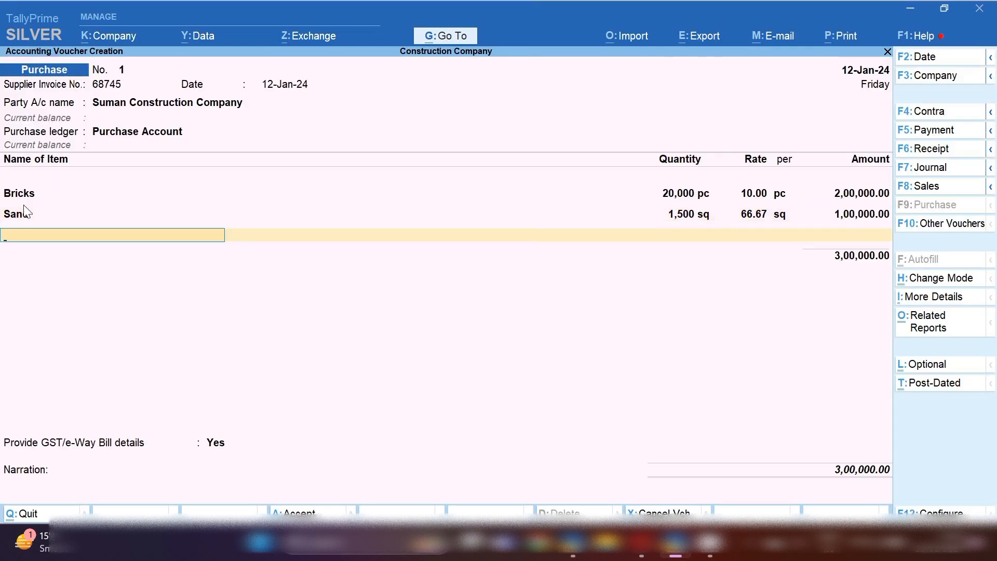
Add Cement (ABC) as the third voucher item and allocate it to the Aditya Project godown.
type("Ce")
key("Return")
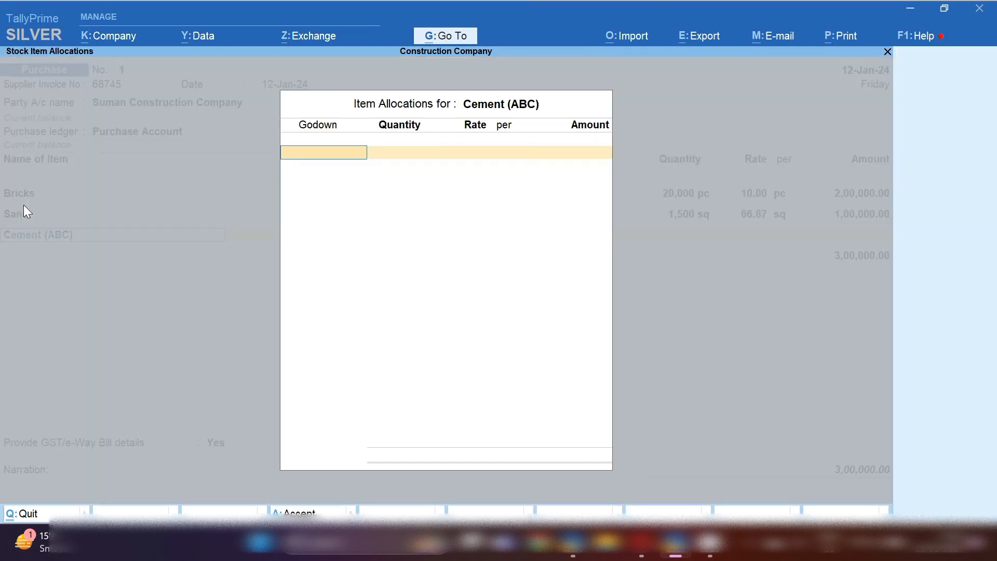
key("Return")
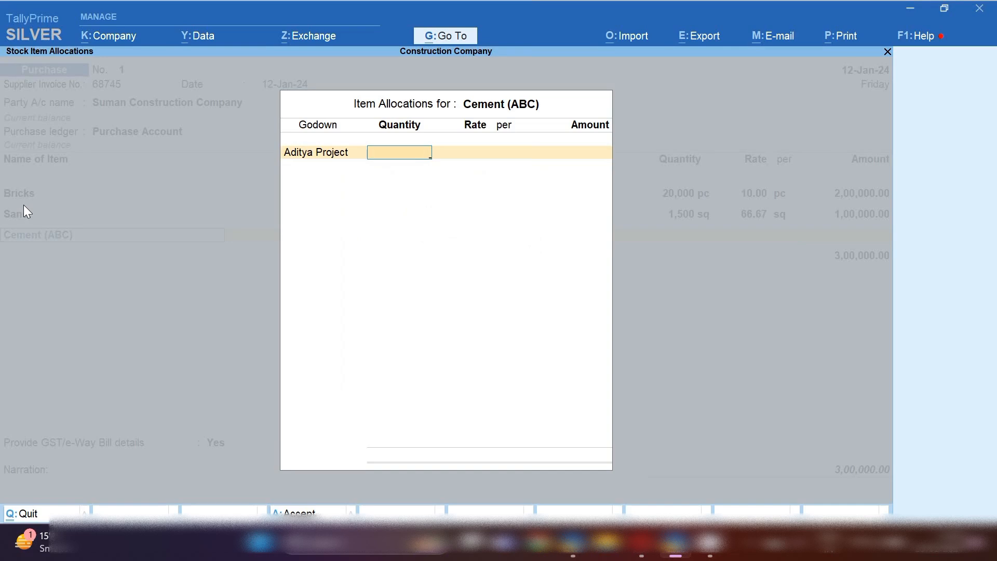
Enter a quantity of 1,000 Bag at a rate of 400 for Cement (ABC) and accept the item line.
type("1,000")
key("Return")
type("3")
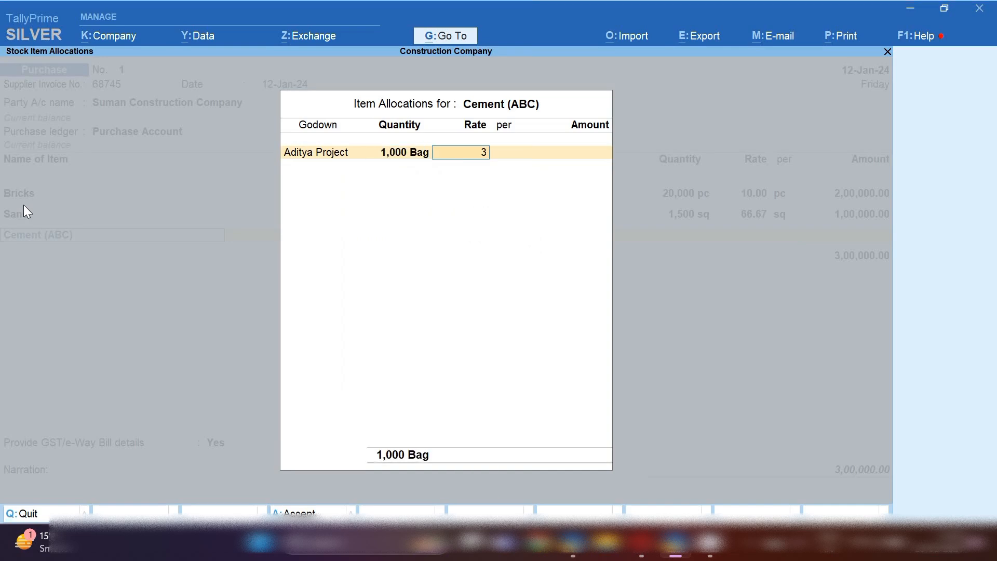
type("400")
key("Return")
key("Return")
key("Return")
key("Return")
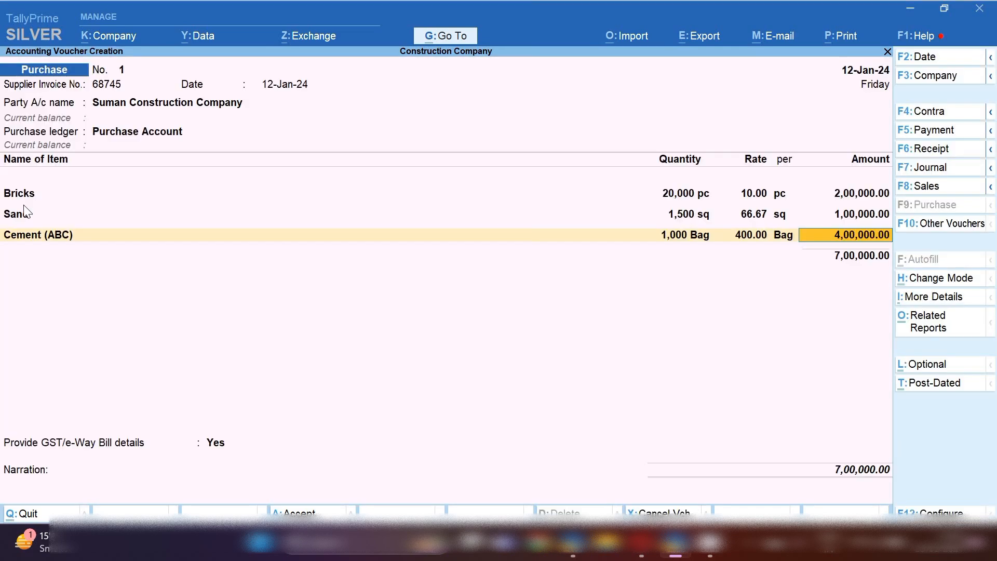
key("Return")
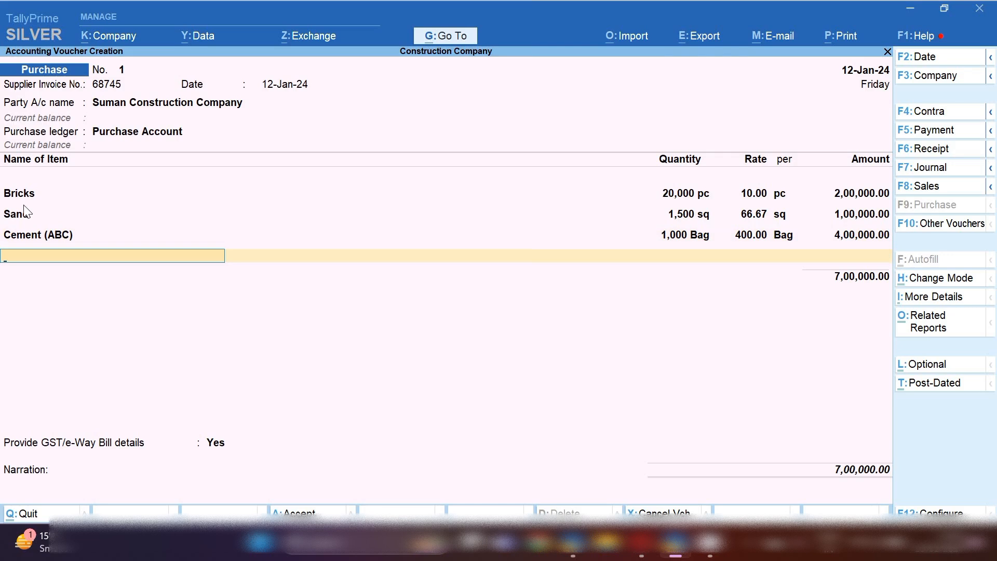
Add Steel as the fourth voucher item and allocate it to the Aditya Project godown.
type("Steel")
key("Return")
key("Return")
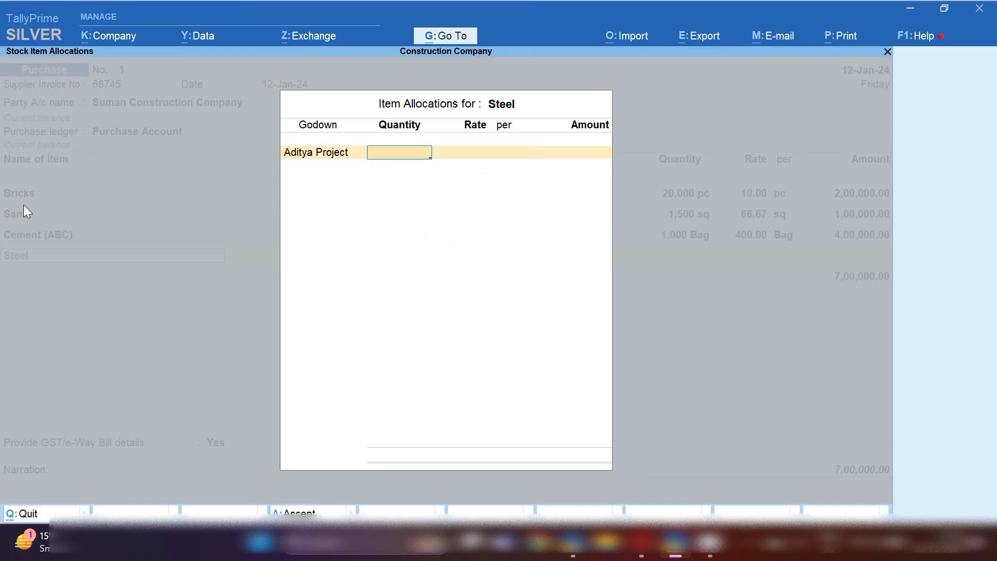
Enter a quantity of 3,000 kg at a rate of 100 for Steel and accept the item line.
type("3000")
key("Return")
type("100")
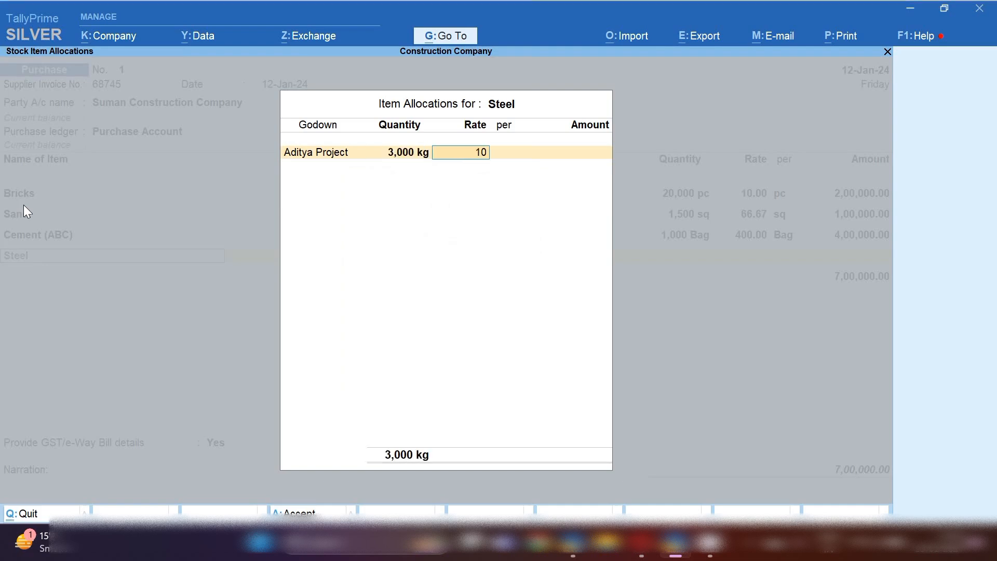
key("Return")
key("Return")
key("Return")
key("Return")
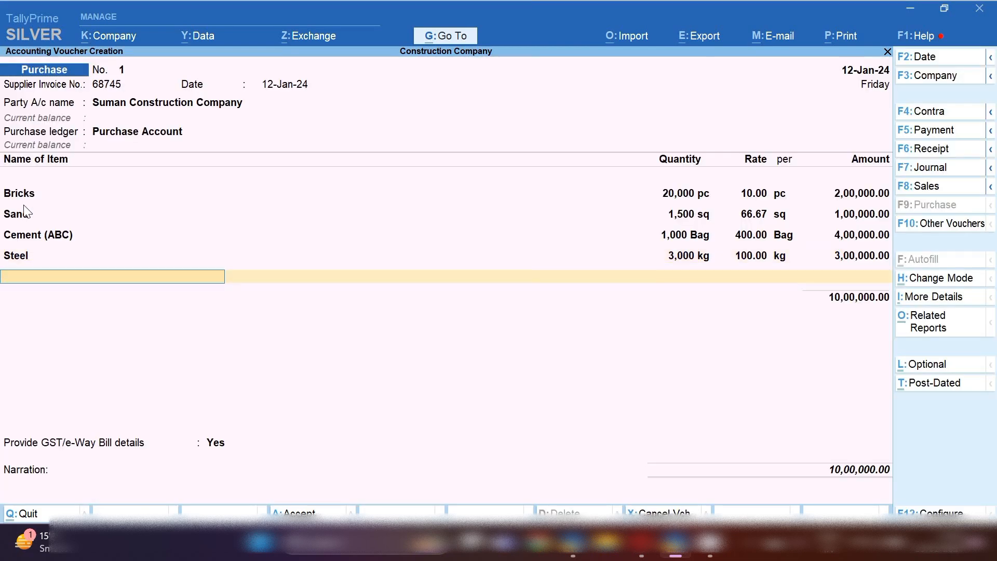
Add Iron Rod (Sariya) as the fifth voucher item and allocate it to the Aditya Project godown.
type("Iron")
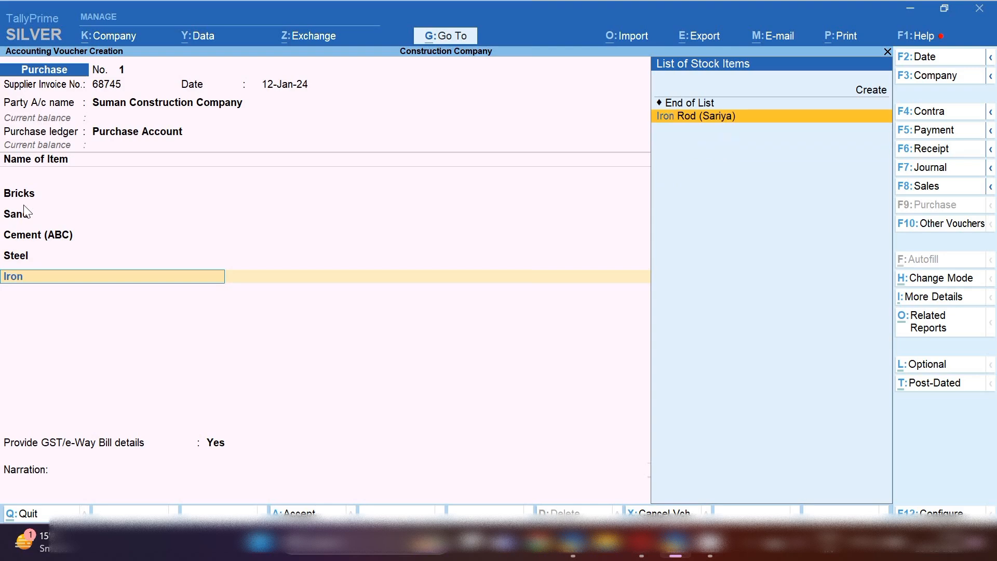
key("Return")
key("Return")
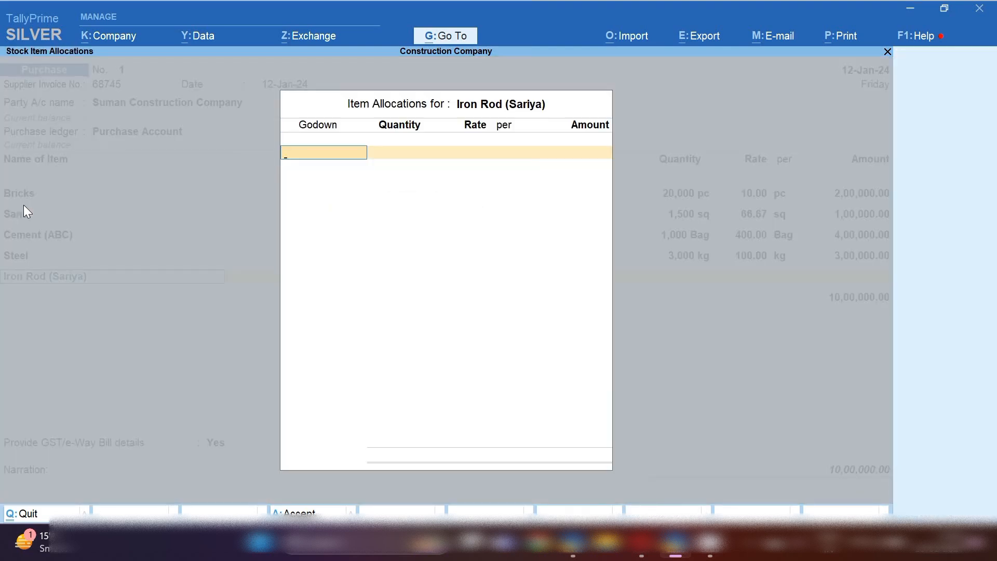
key("Return")
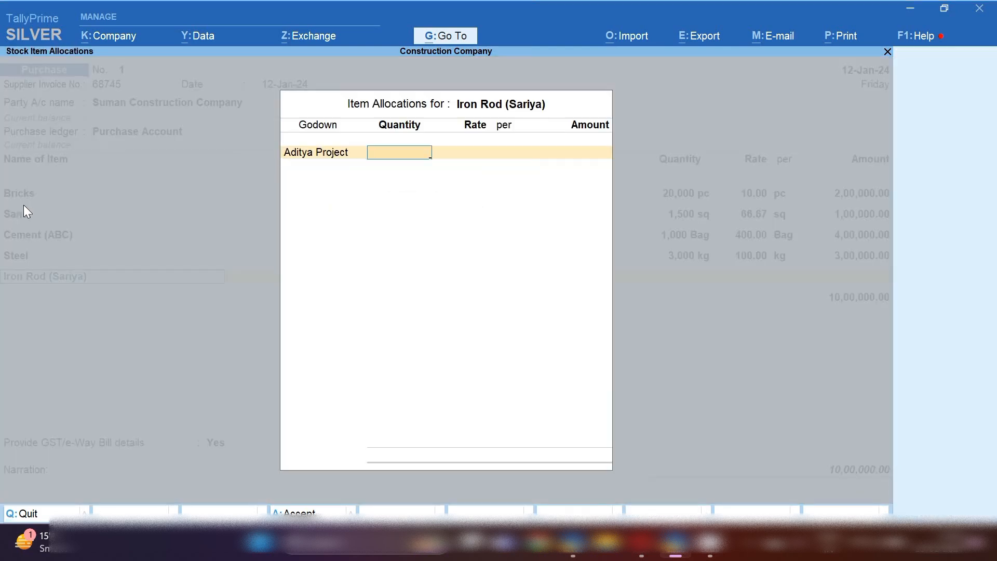
Enter a quantity of 3,100 kg at a rate of 100 for Iron Rod (Sariya) and accept the item line.
type("3100")
key("Return")
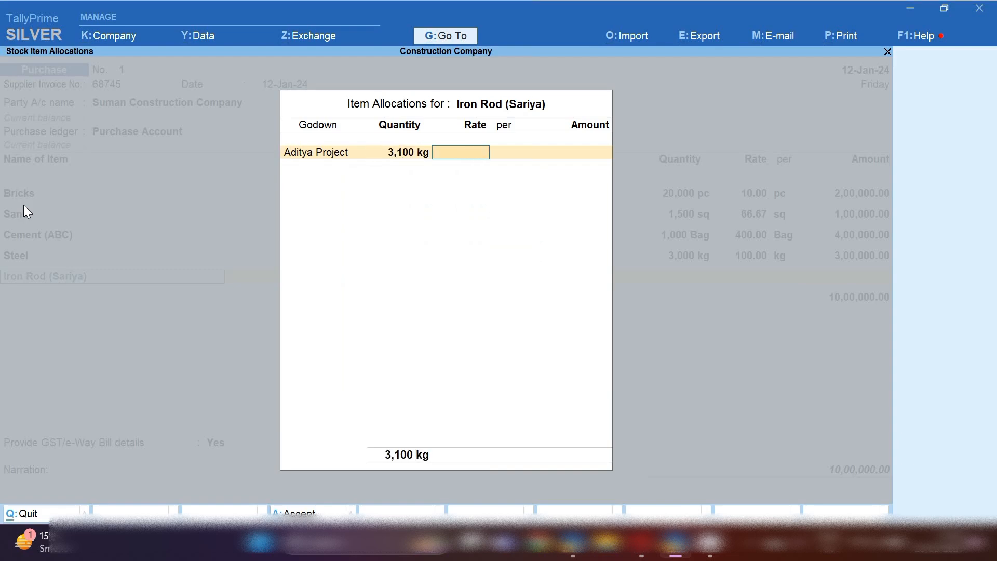
type("100")
key("Return")
key("Return")
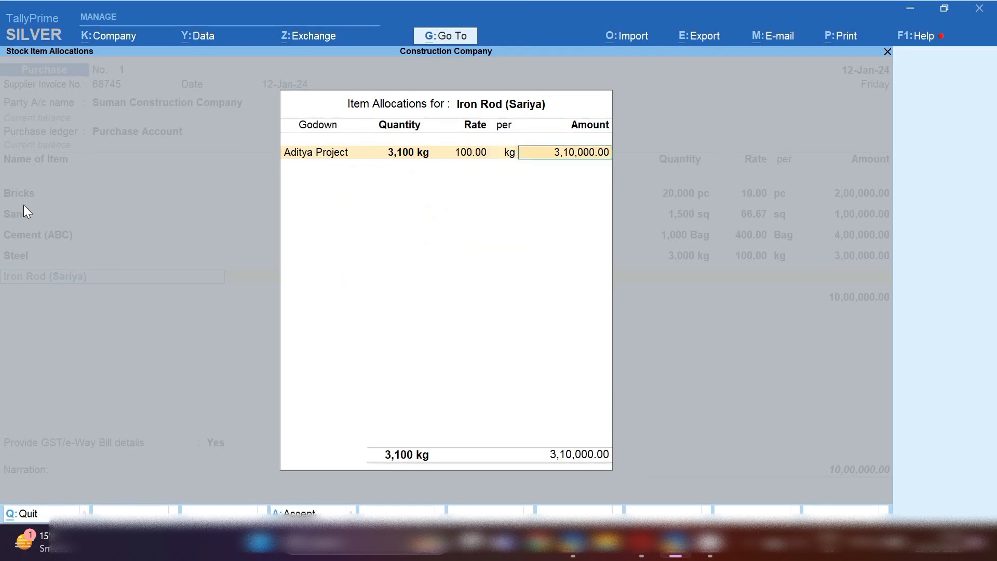
key("Return")
key("Return")
key("Return")
key("Return")
key("Return")
key("Return")
key("Return")
key("Return")
key("Return")
key("BackSpace")
key("BackSpace")
key("BackSpace")
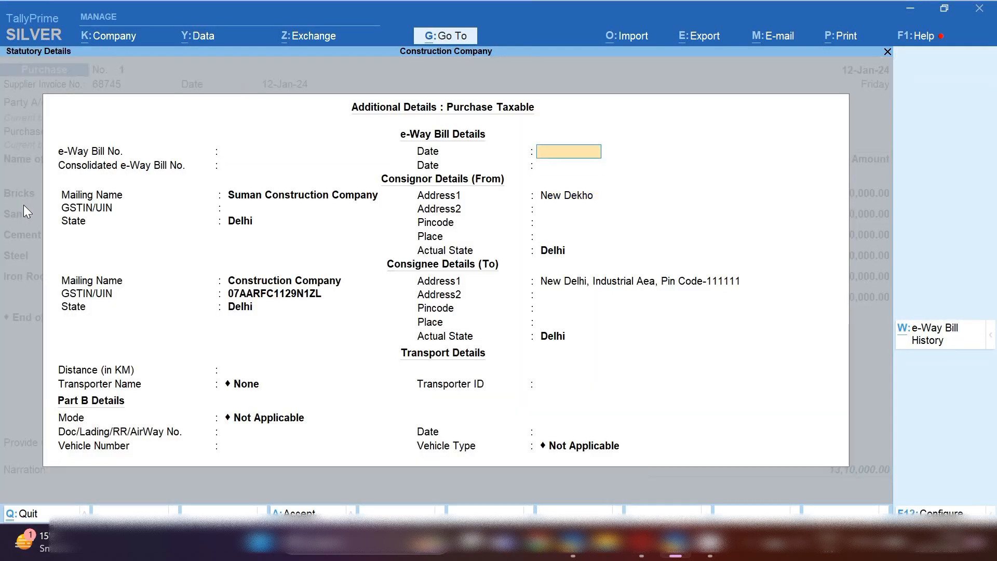
key("BackSpace")
key("BackSpace")
key("BackSpace")
key("BackSpace")
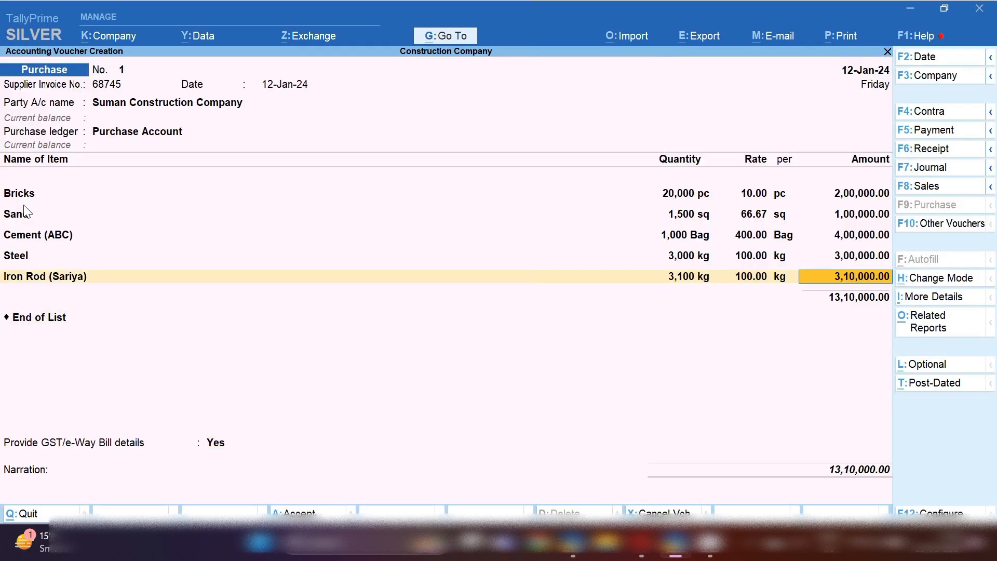
key("Return")
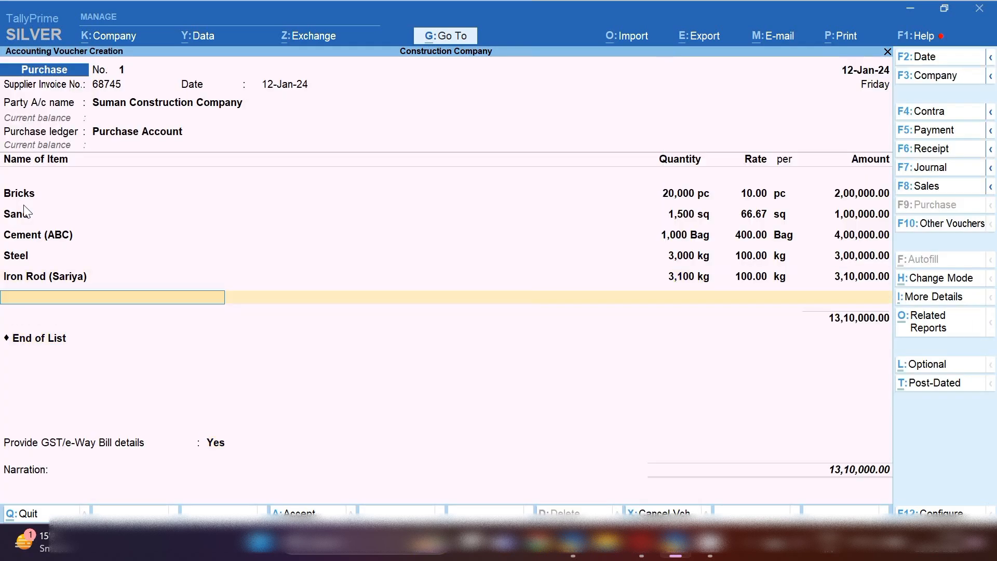
Add Granite as the sixth voucher item and allocate it to the Aditya Project godown.
type("Gra")
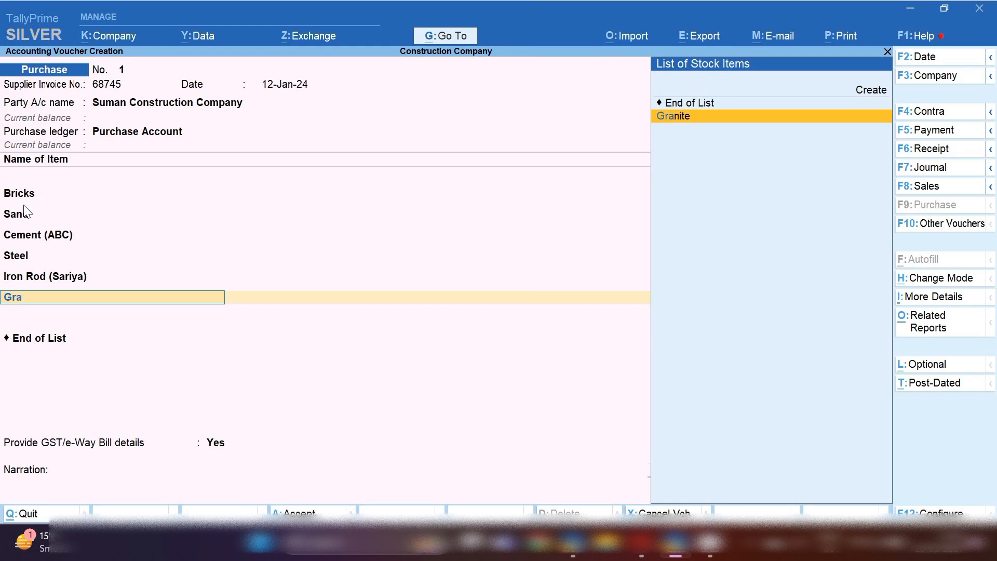
type("ni")
key("Return")
key("Return")
key("Return")
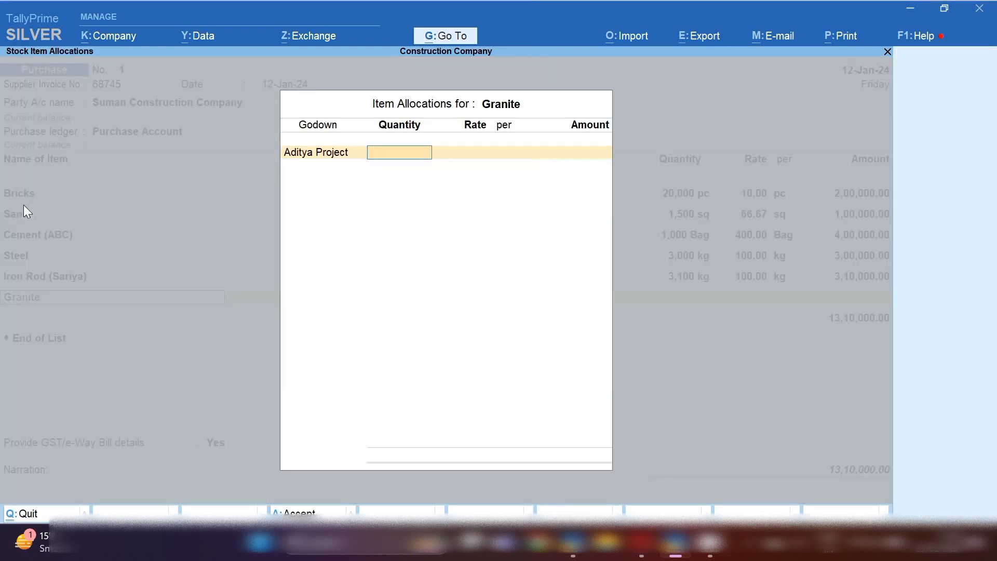
Enter a quantity of 1,400 sq at a rate of 150 for Granite and accept the item line.
type("1,400")
key("Return")
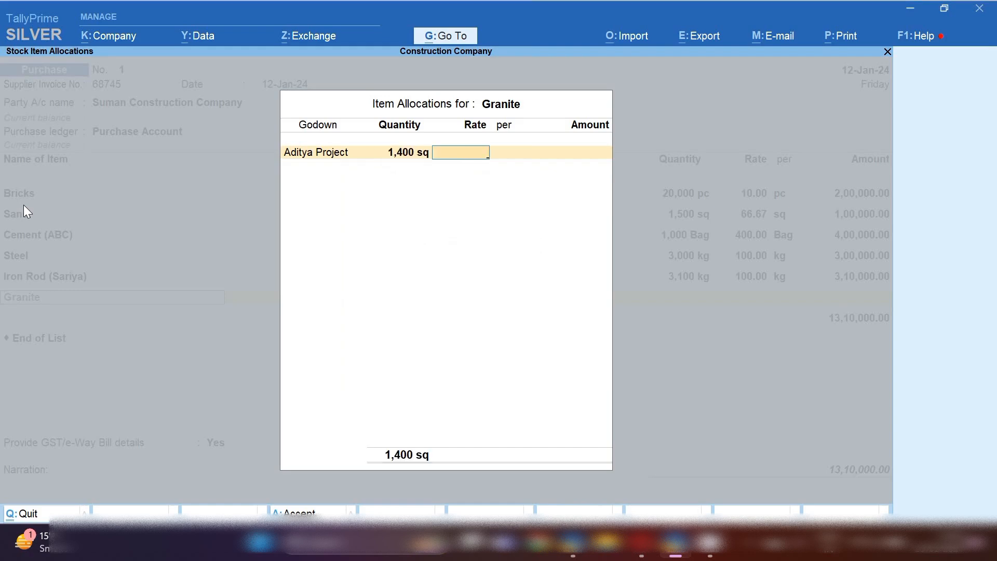
type("150")
key("Return")
key("Return")
key("Return")
key("Return")
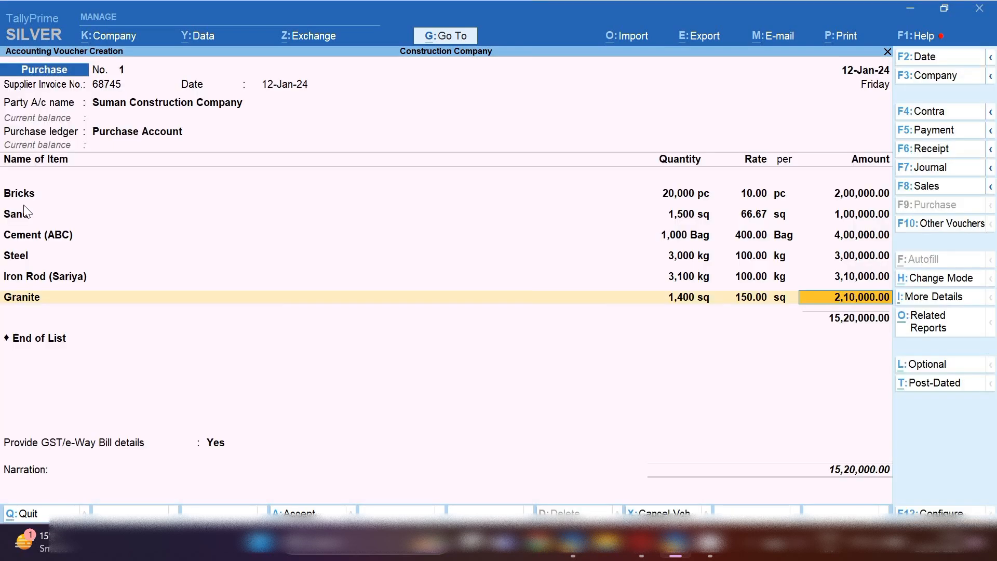
key("Return")
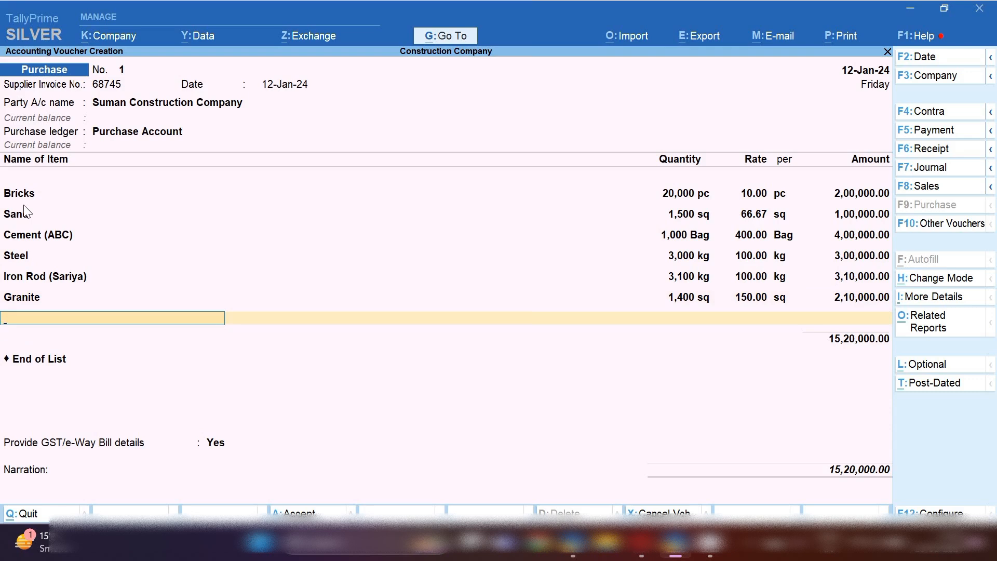
Add Marble as the seventh voucher item and allocate it to the Aditya Project godown.
type("Marb")
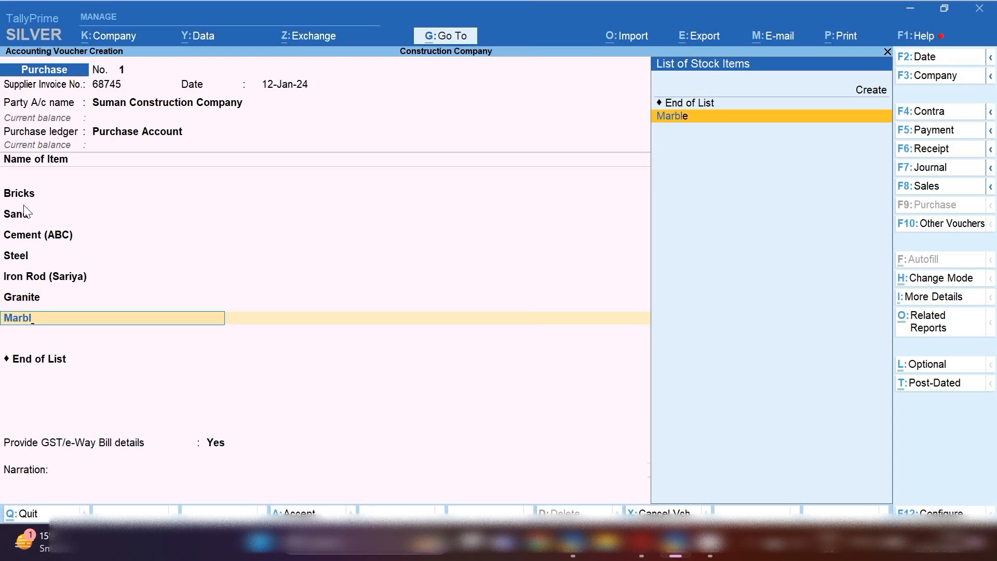
type("l")
key("Return")
key("Return")
key("Return")
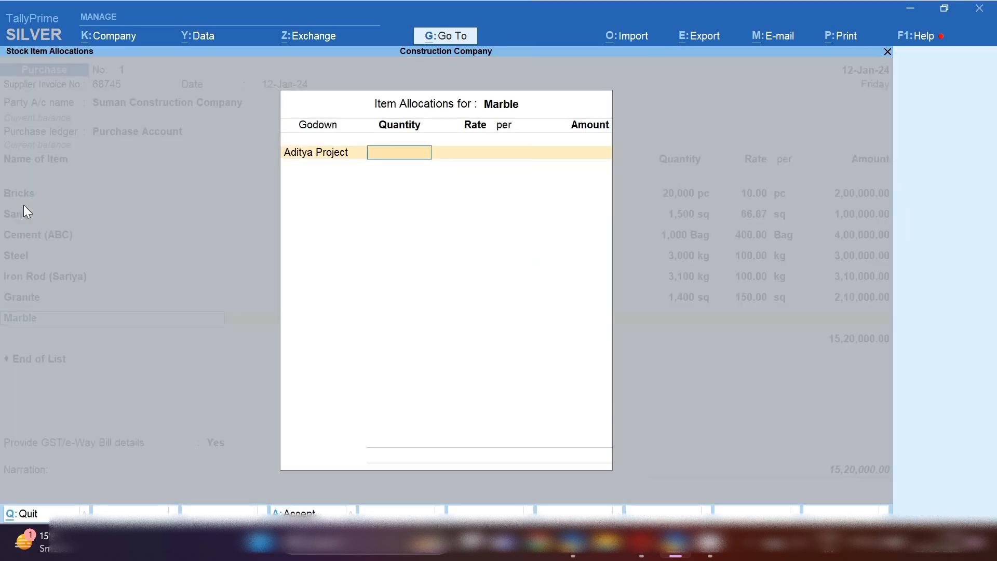
Enter a quantity of 2,000 sq at a rate of 160 for Marble and accept the item line.
type("2,000")
key("Return")
type("1")
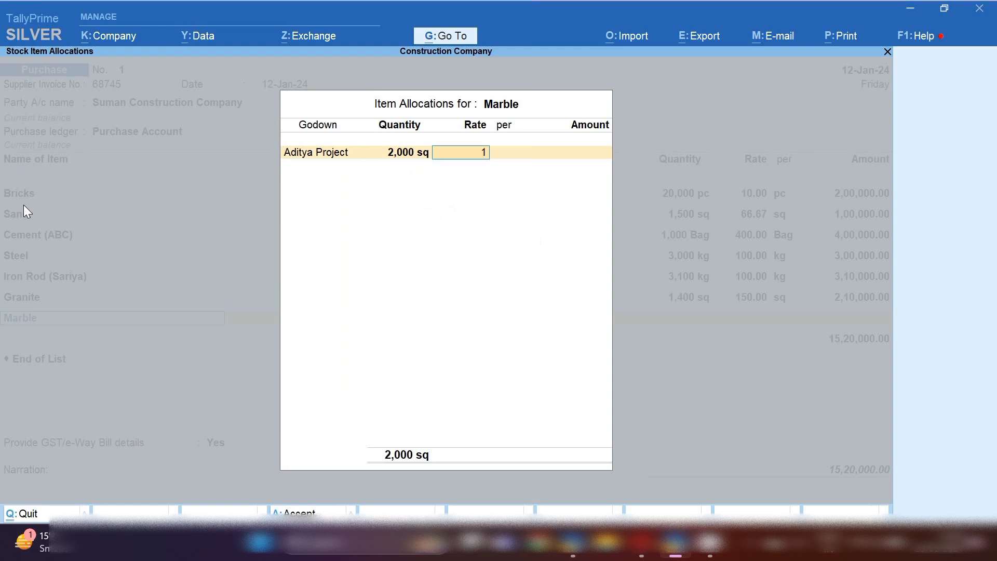
type("60")
key("Return")
key("Return")
key("Return")
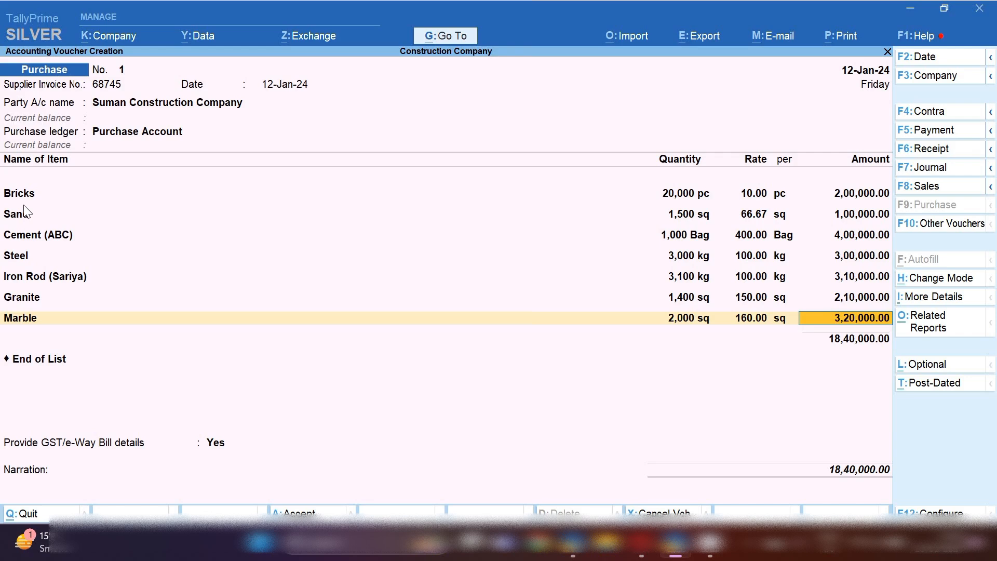
key("Return")
Add Tiles as the eighth voucher item and allocate it to the Aditya Project godown.
type("Tiles")
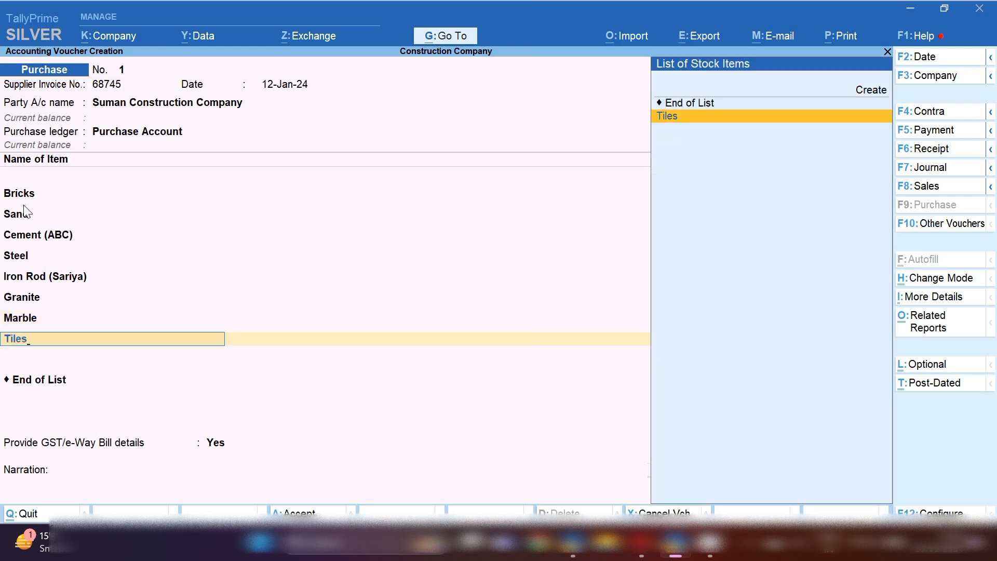
key("Return")
key("Return")
key("Return")
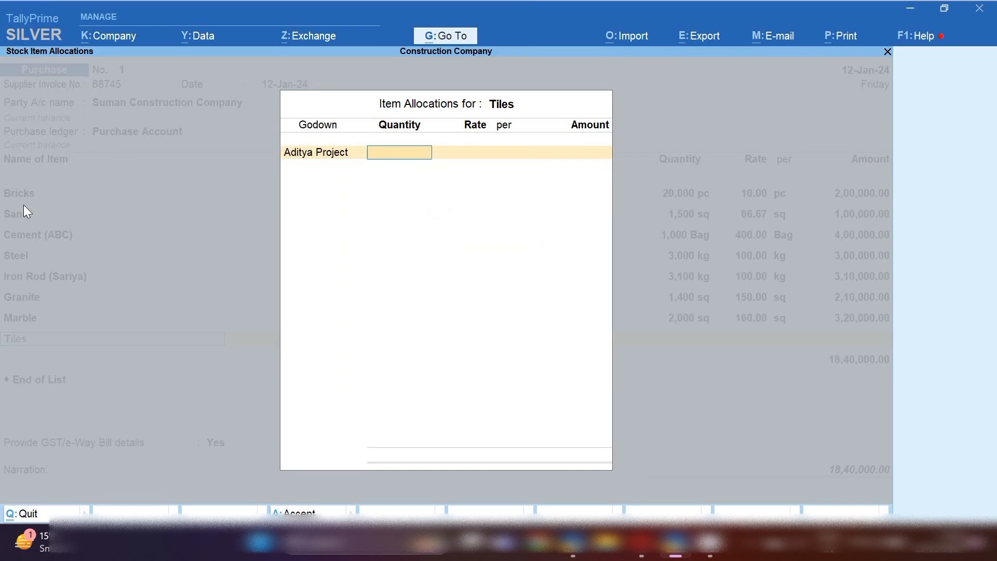
Enter a quantity of 4,000 sq at a rate of 65 for Tiles and accept the item line.
type("4000")
key("Return")
type("65")
key("Return")
key("Return")
key("Return")
key("Return")
key("Return")
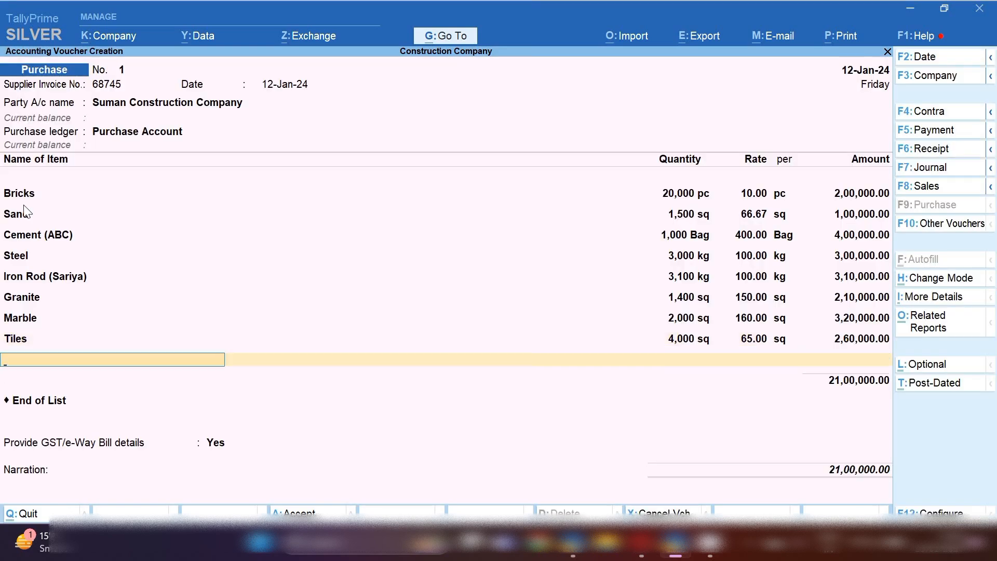
Add Copper Wire as the ninth voucher item and allocate it to the Aditya Project godown.
type("Copp")
key("Return")
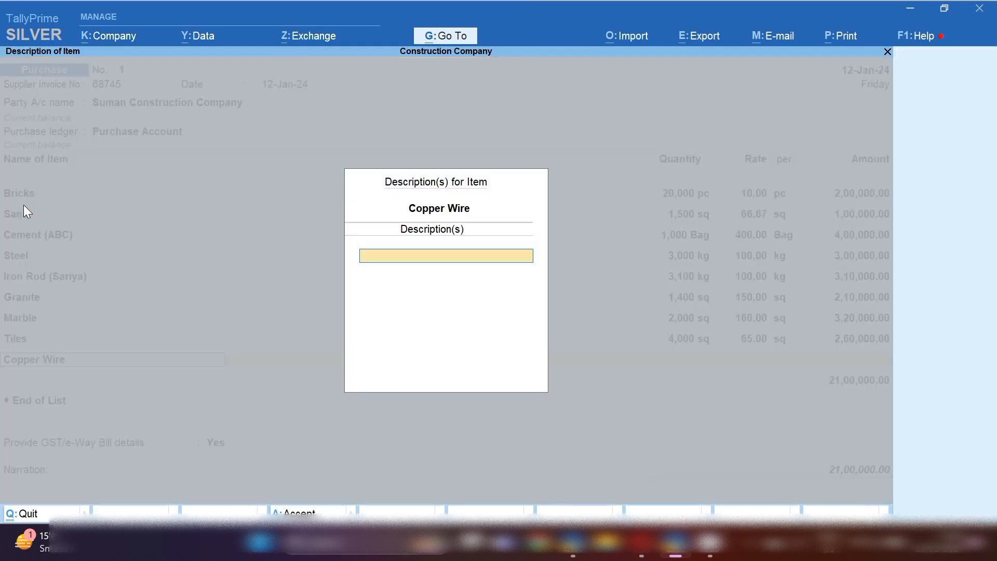
key("Return")
key("Return")
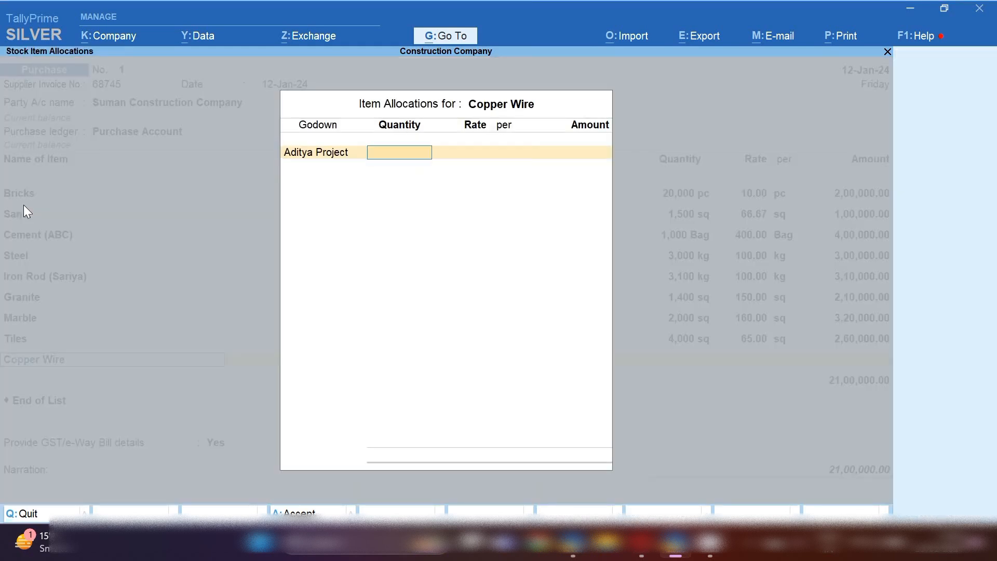
Enter a quantity of 200 Mtr at a rate of 78 for Copper Wire and accept the item line.
type("200")
key("Return")
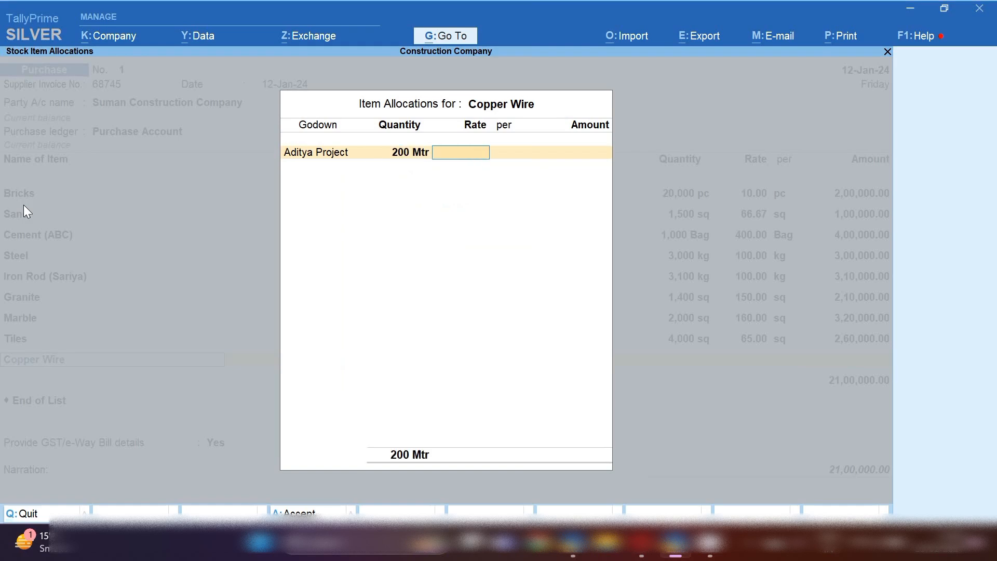
type("78")
key("Return")
key("Return")
key("Return")
key("Return")
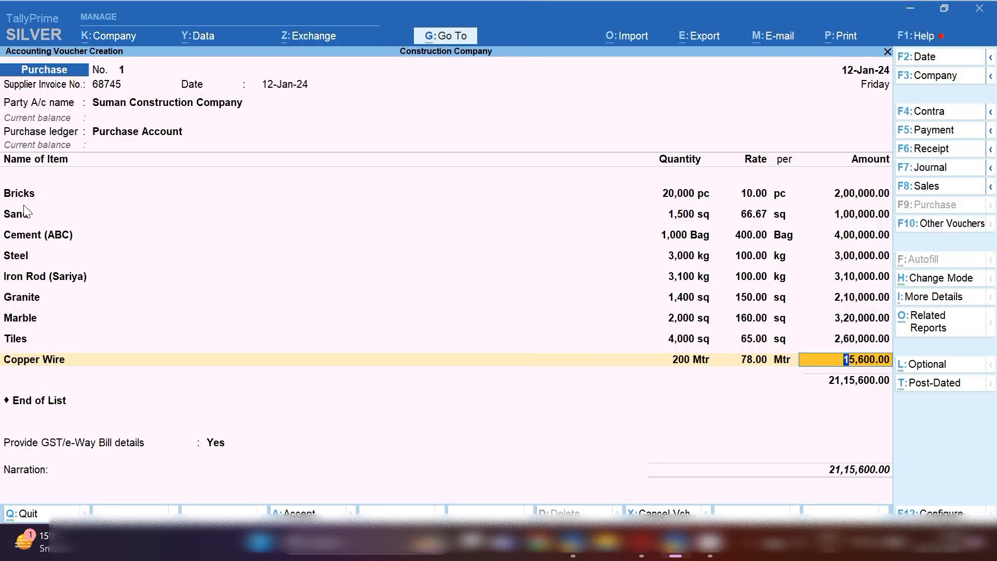
key("Return")
Add Paint as the tenth voucher item and allocate it to the Aditya Project godown.
type("P")
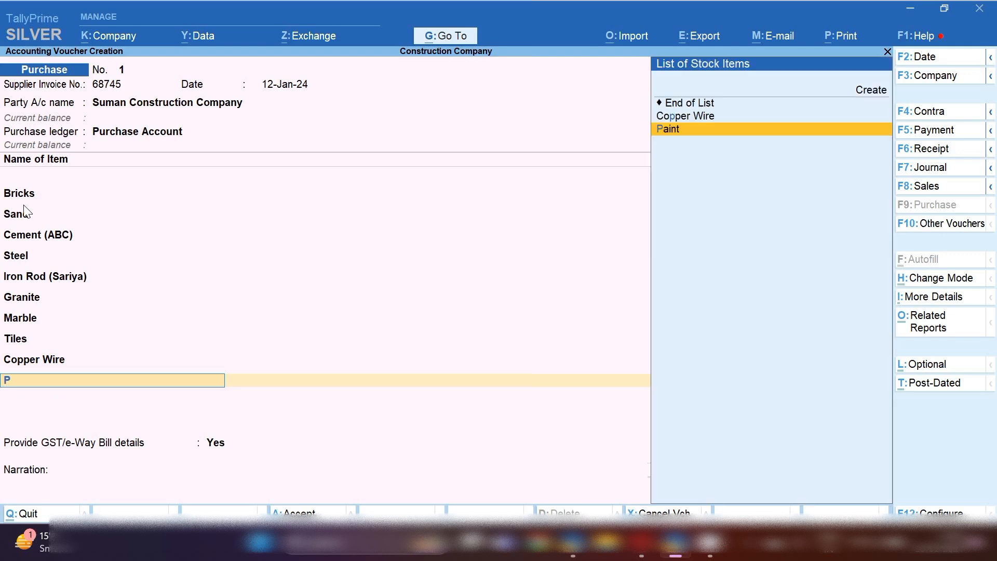
type("a")
key("Return")
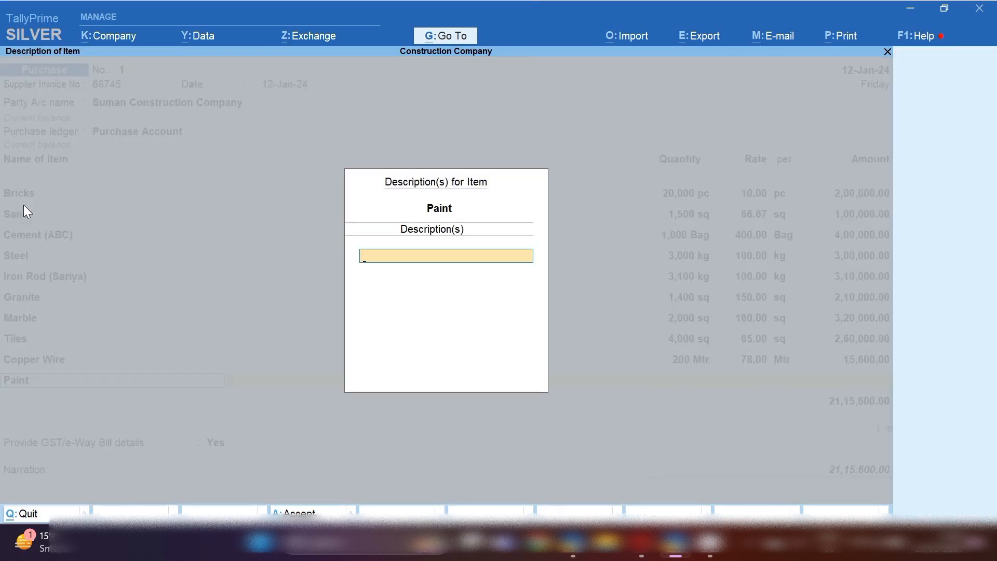
key("Return")
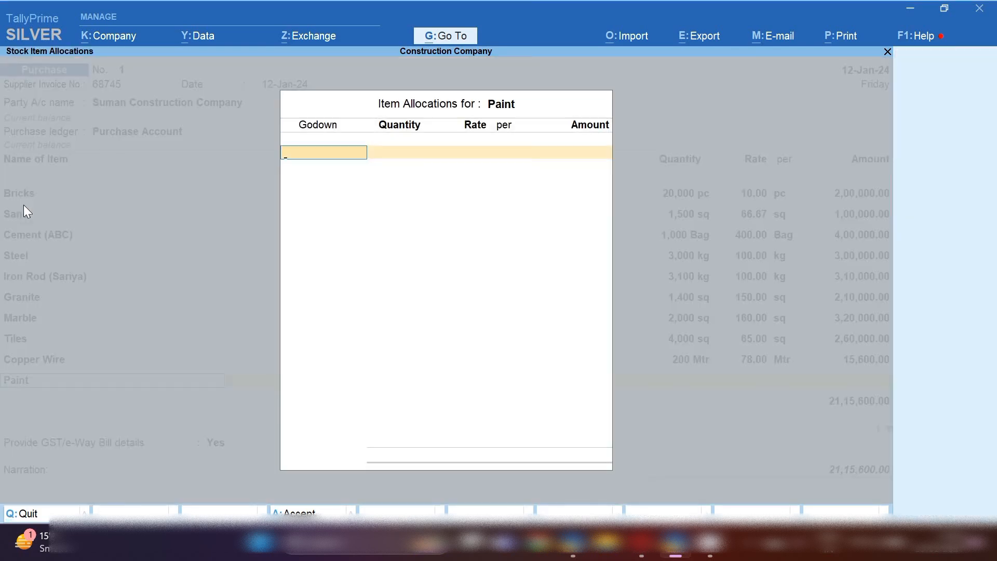
key("Return")
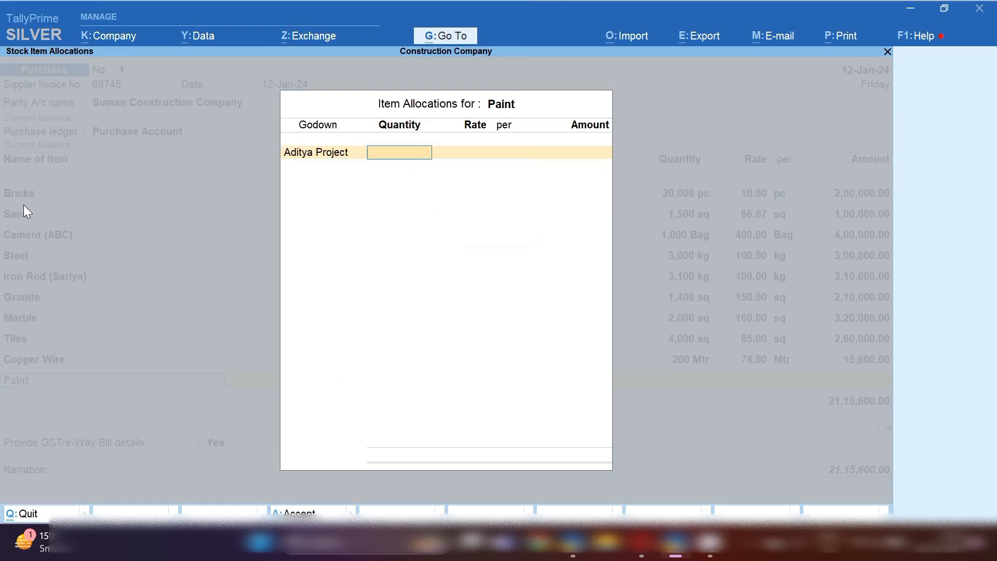
Enter a quantity of 5 Ltr at a rate of 5,000 for Paint and finish the item list.
type("5")
key("Return")
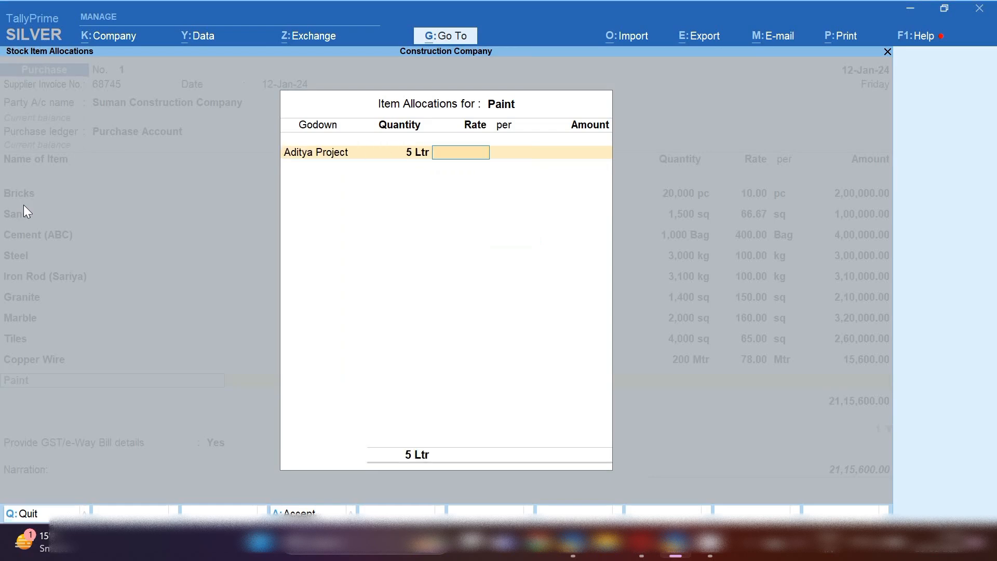
type("5000")
key("Return")
key("Return")
key("Return")
key("Return")
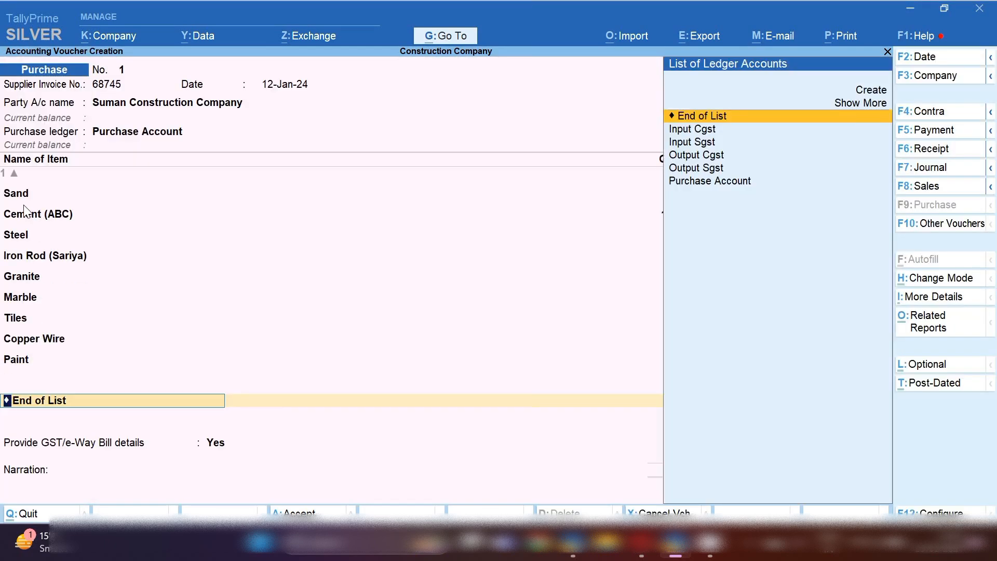
Add the Input Cgst ledger below the items and accept its calculated amount.
key("Down")
key("Return")
key("Return")
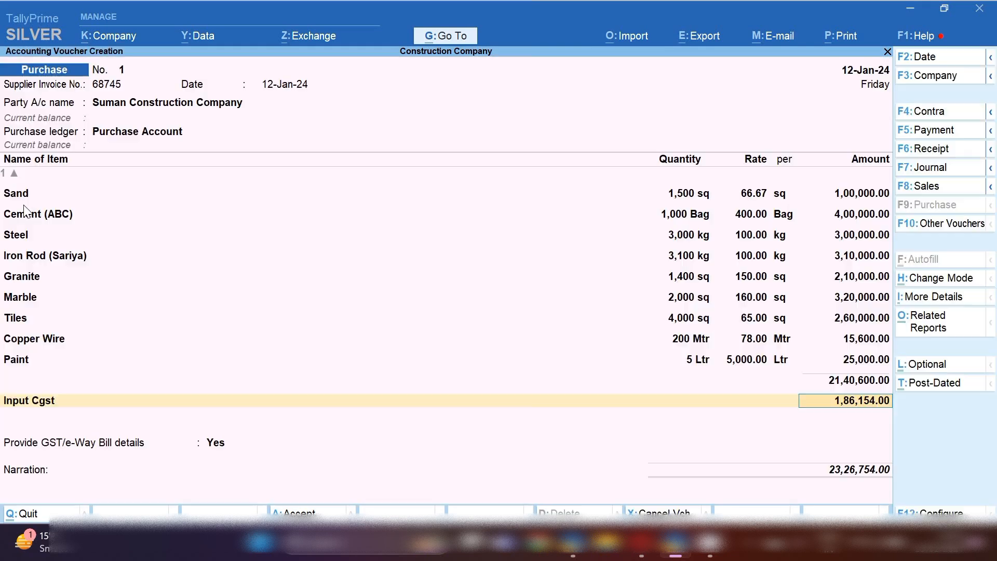
key("Return")
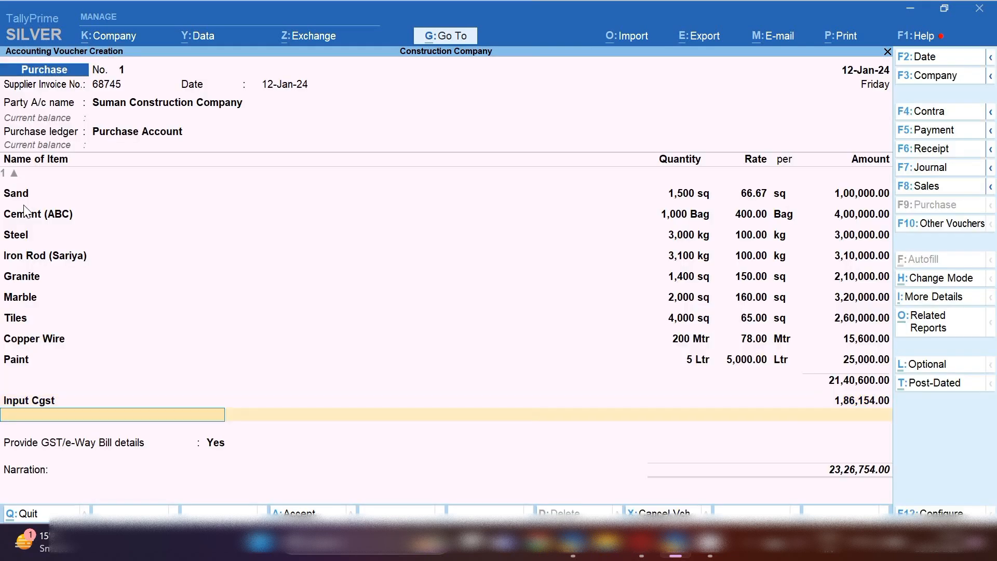
Add the Input Sgst ledger below Input Cgst and save the purchase voucher.
type("S")
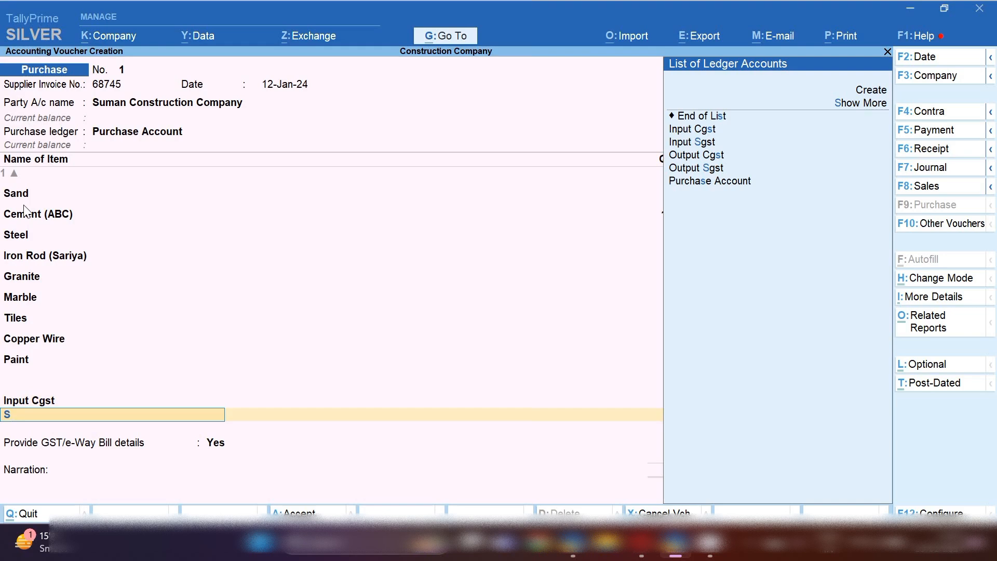
key("Down")
key("Down")
key("Down")
key("Down")
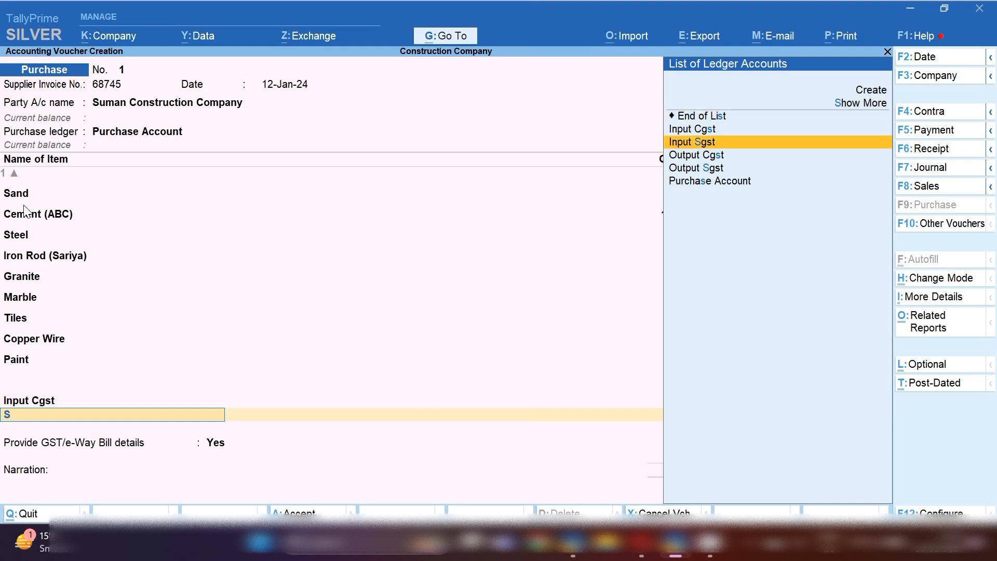
key("Return")
key("Return")
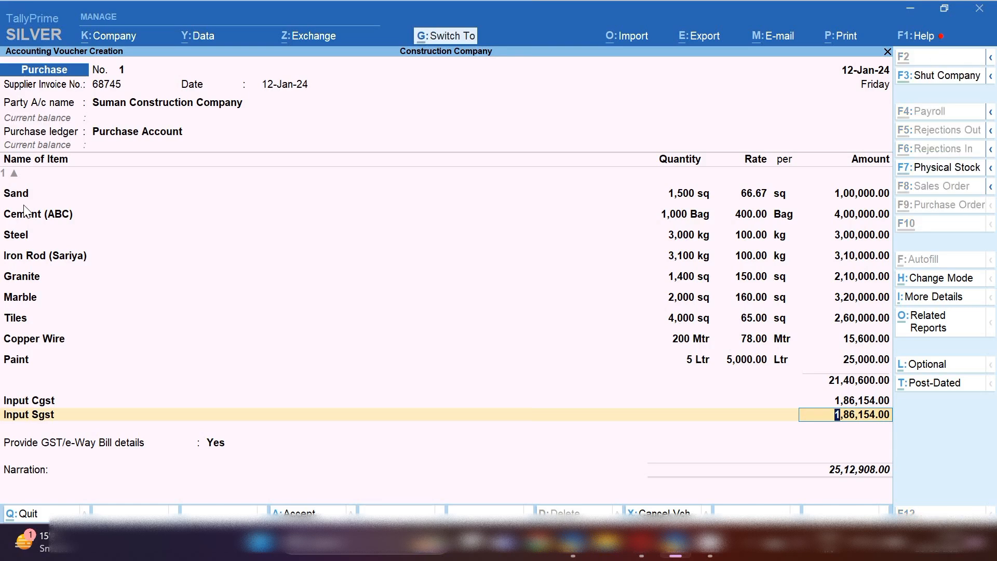
key("ctrl+a")
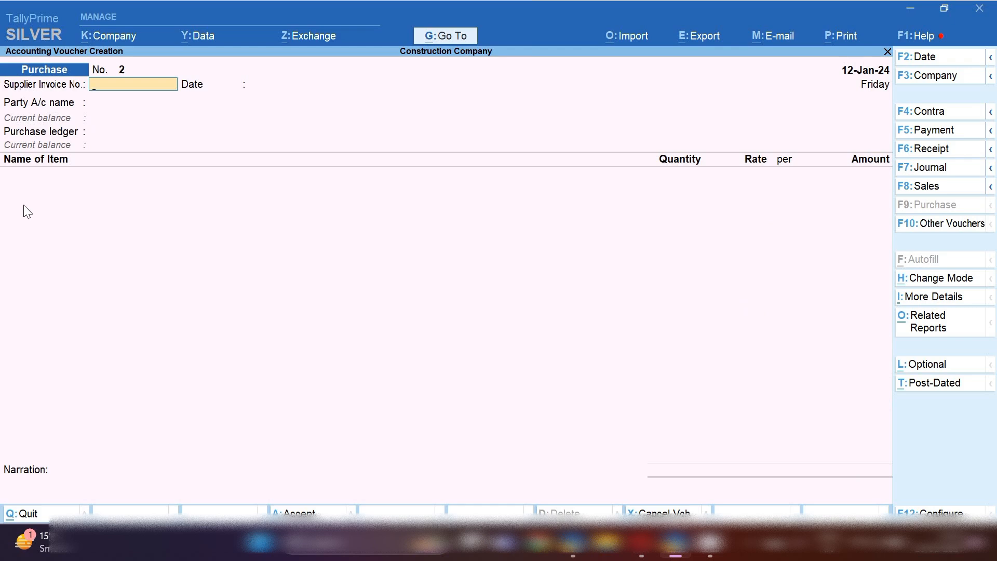
Leave voucher entry and review every item's closing quantity, rate and value in the Stock Summary.
key("Escape")
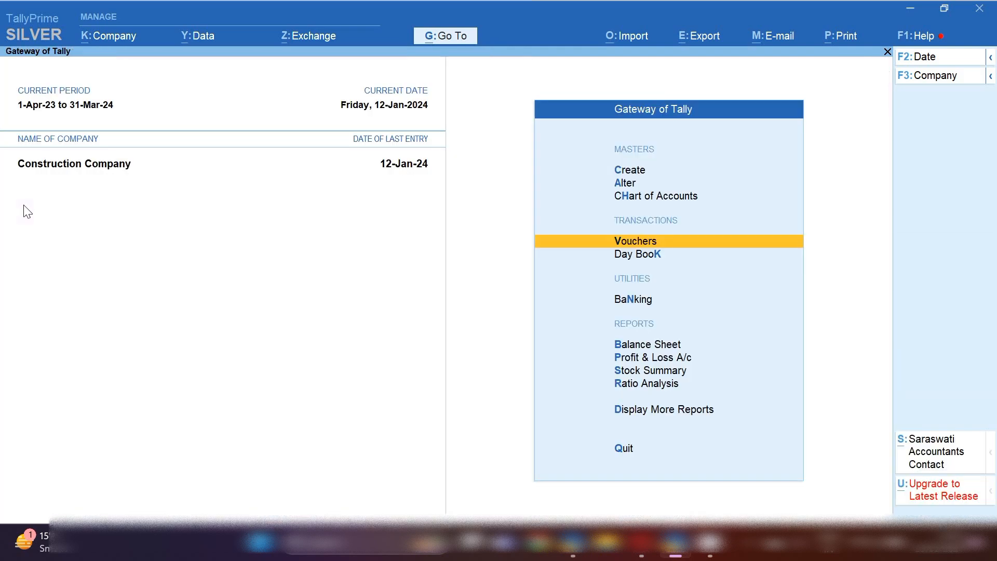
key("Escape")
key("n")
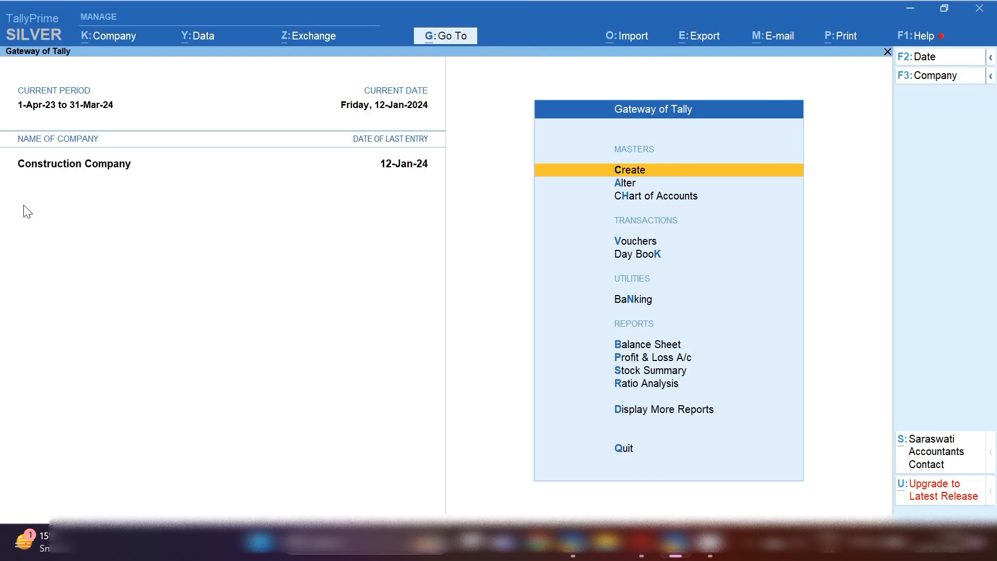
key("s")
key("space")
key("Down")
key("Down")
key("Down")
key("Down")
key("Down")
key("Down")
key("Down")
key("Down")
key("Down")
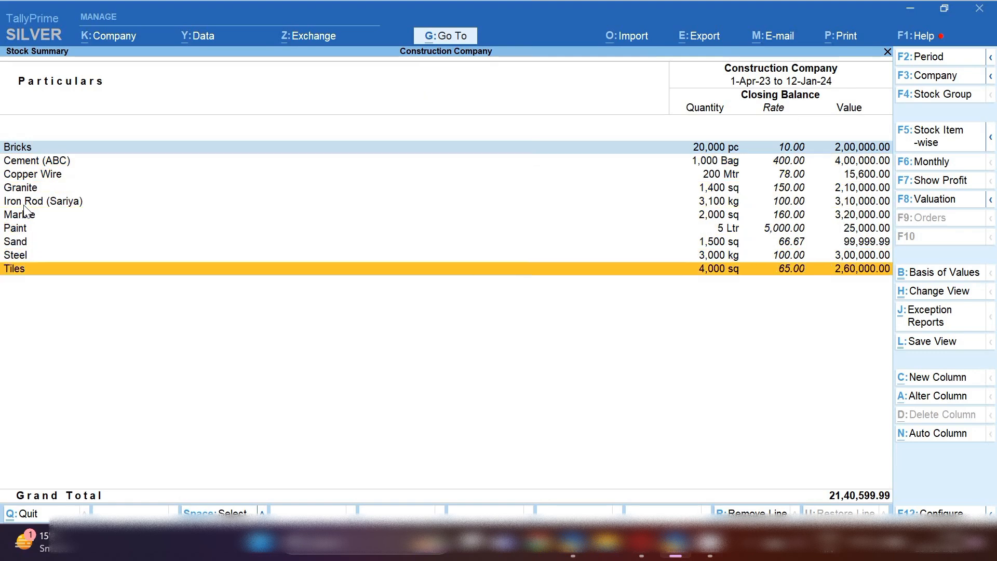
key("Escape")
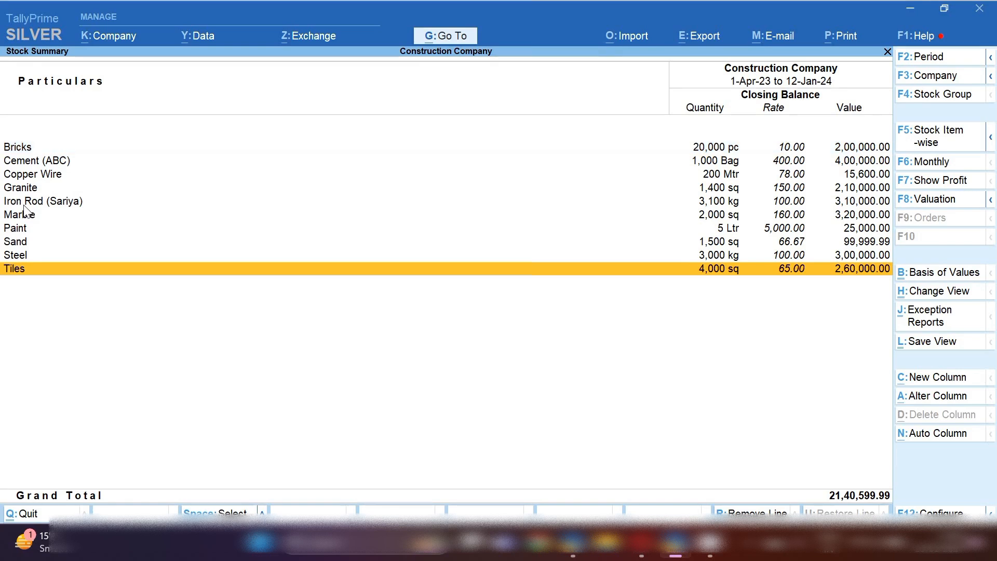
key("Escape")
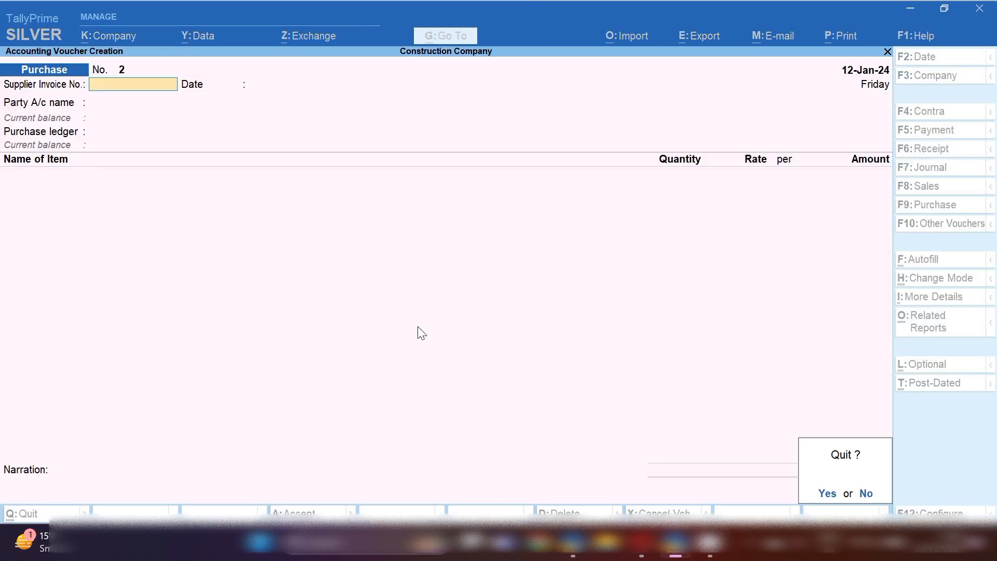
Start a new stock item master and name it Flate (Aditya Birla).
key("Return")
key("Up")
key("Up")
key("Up")
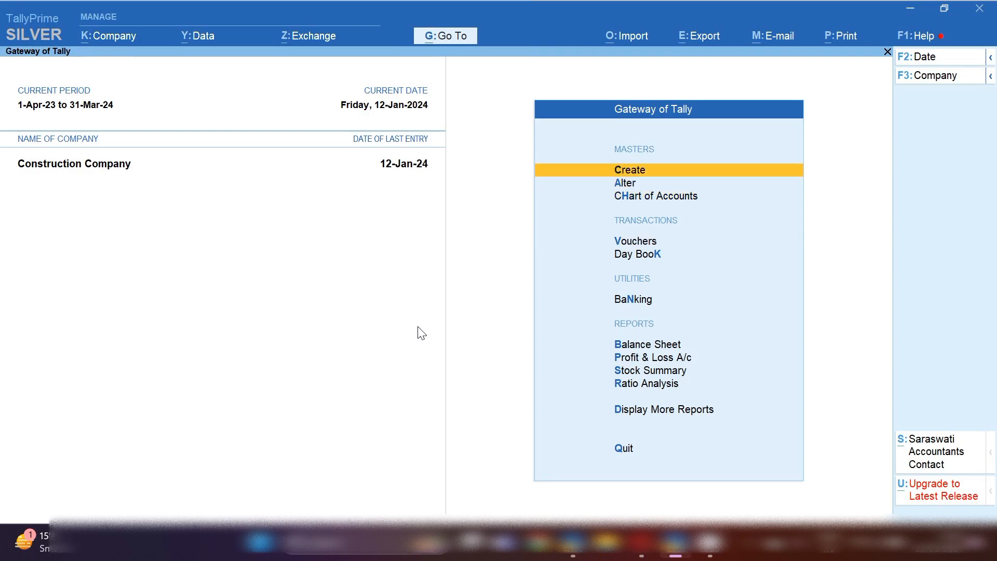
key("Return")
key("Down")
key("Down")
key("Down")
key("Down")
key("Down")
key("Down")
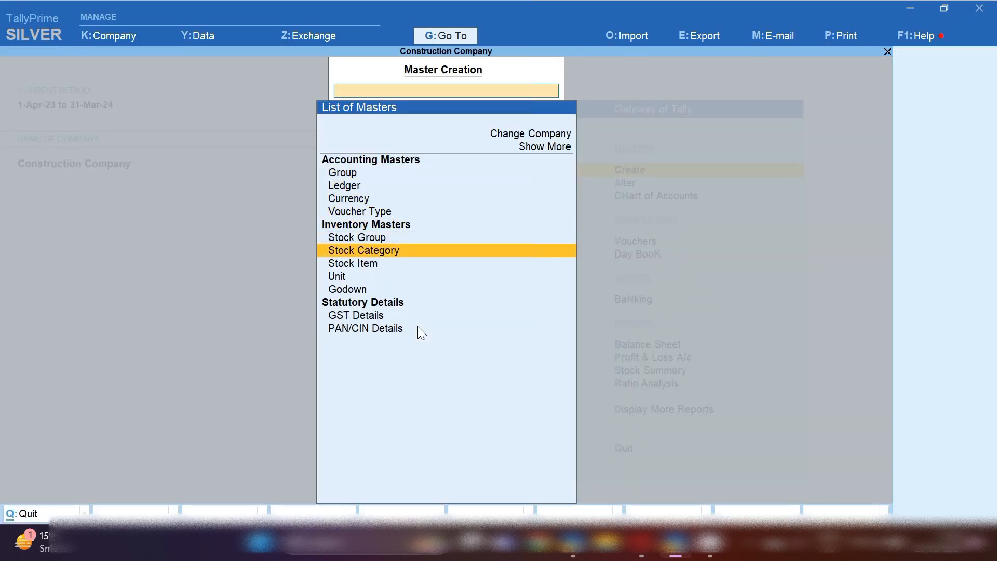
key("Return")
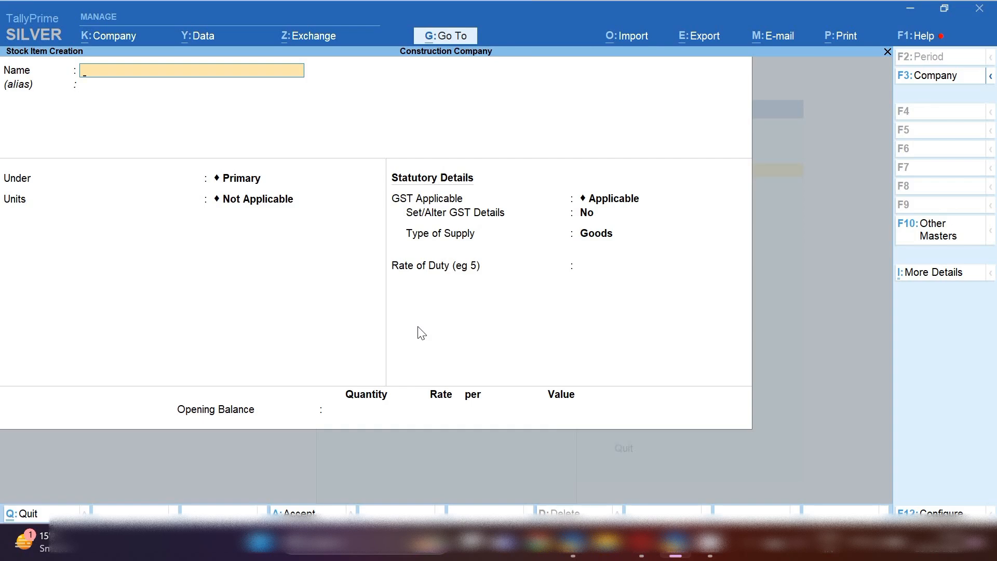
type("Flate")
type("(aditya birla")
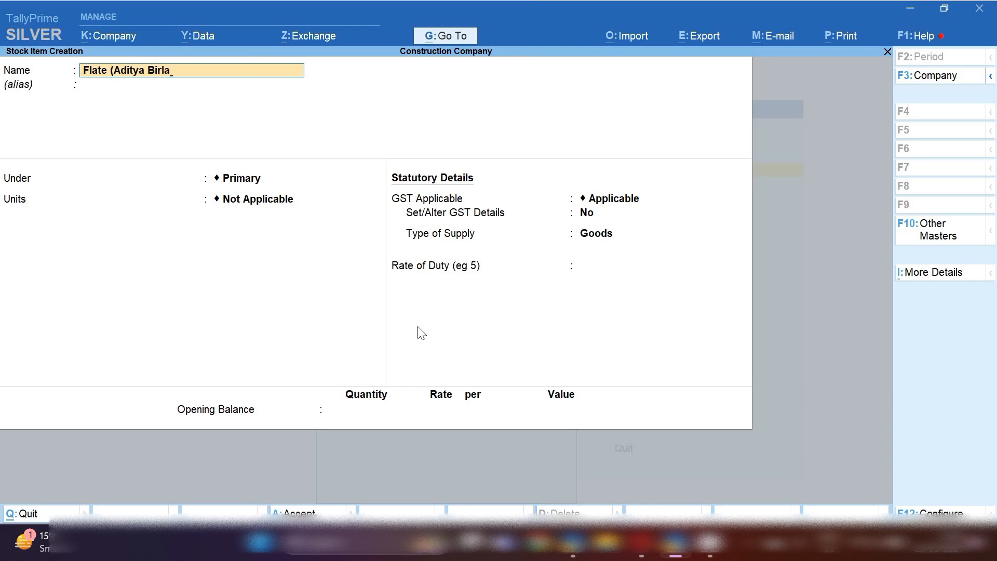
key("Return")
key("Return")
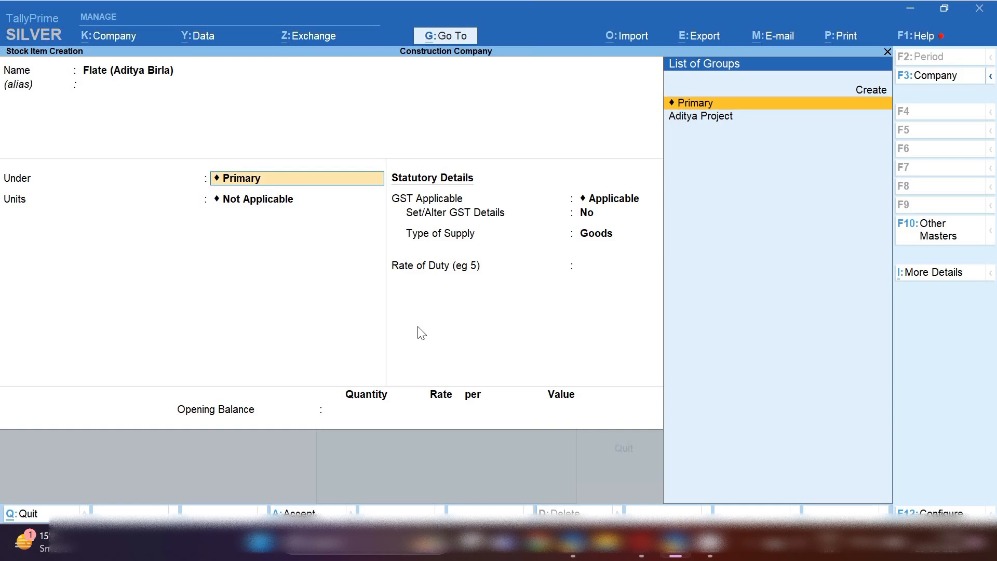
Place the new stock item under the Aditya Project stock group and rename that group to Finished Good.
key("Down")
key("ctrl")
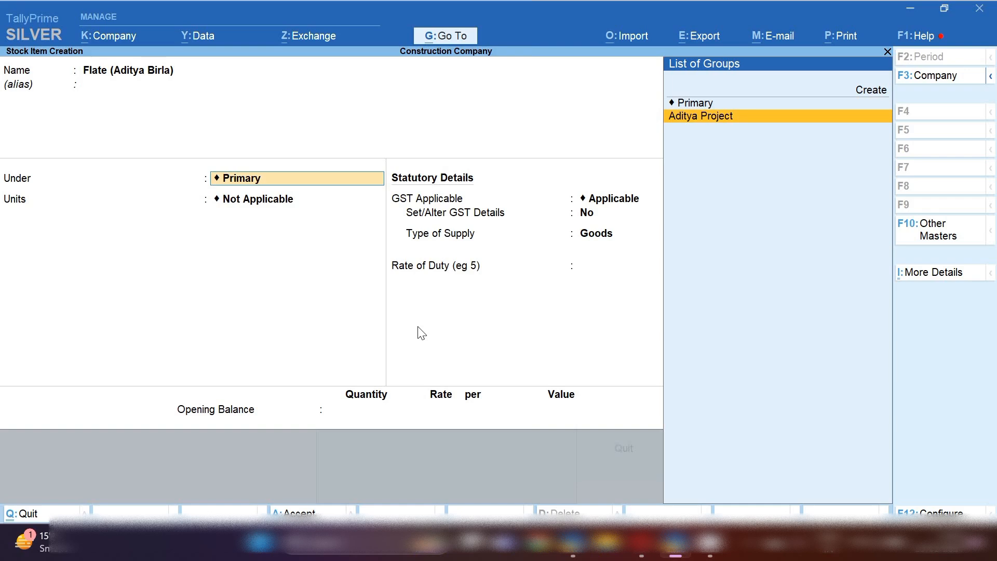
key("Return")
key("BackSpace")
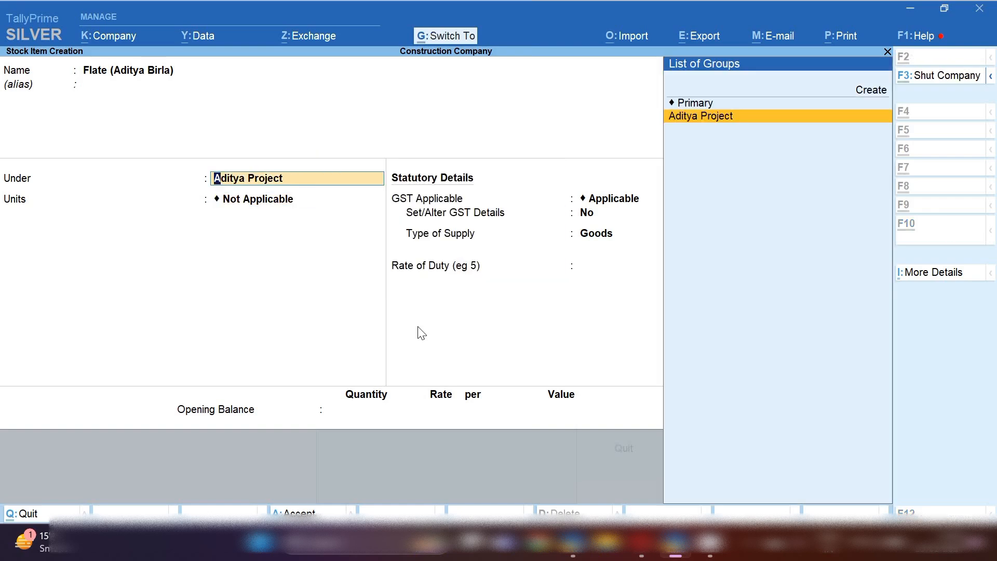
key("ctrl+Return")
type("Fin")
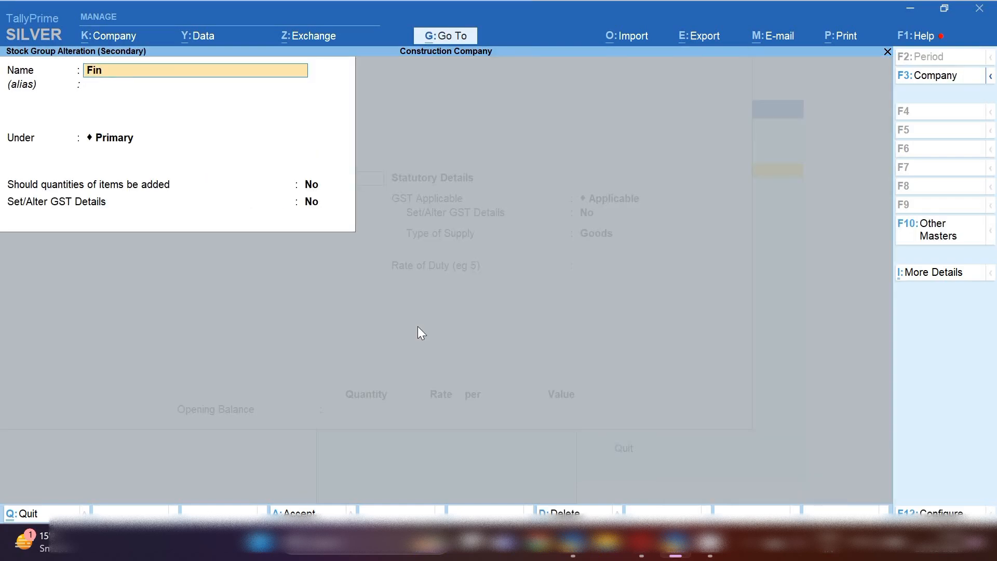
type("ished Goof")
key("BackSpace")
type("d")
key("ctrl+a")
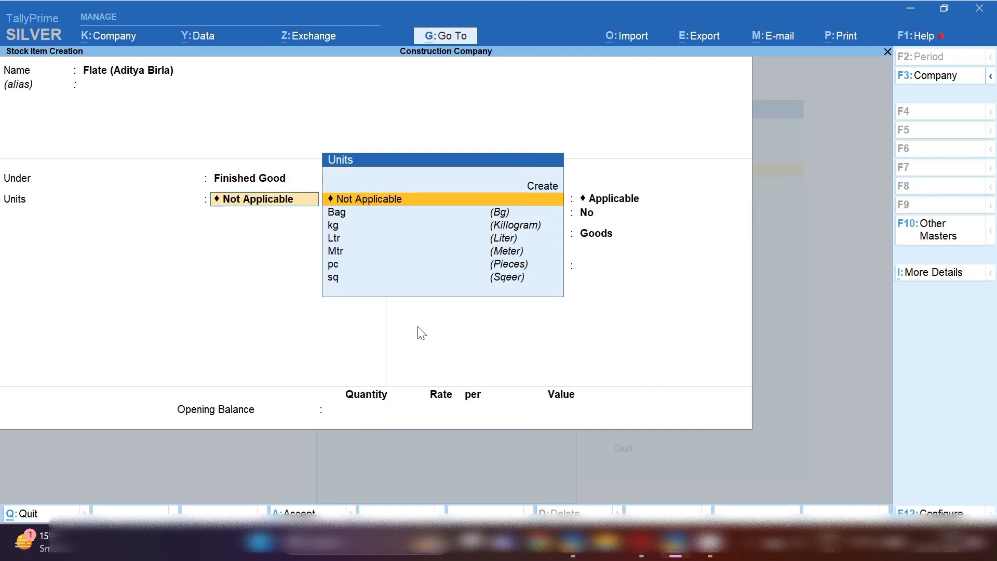
Check the existing units for one that suits the Flate (Aditya Birla) stock item.
key("Down")
key("Down")
key("Down")
key("Down")
key("Down")
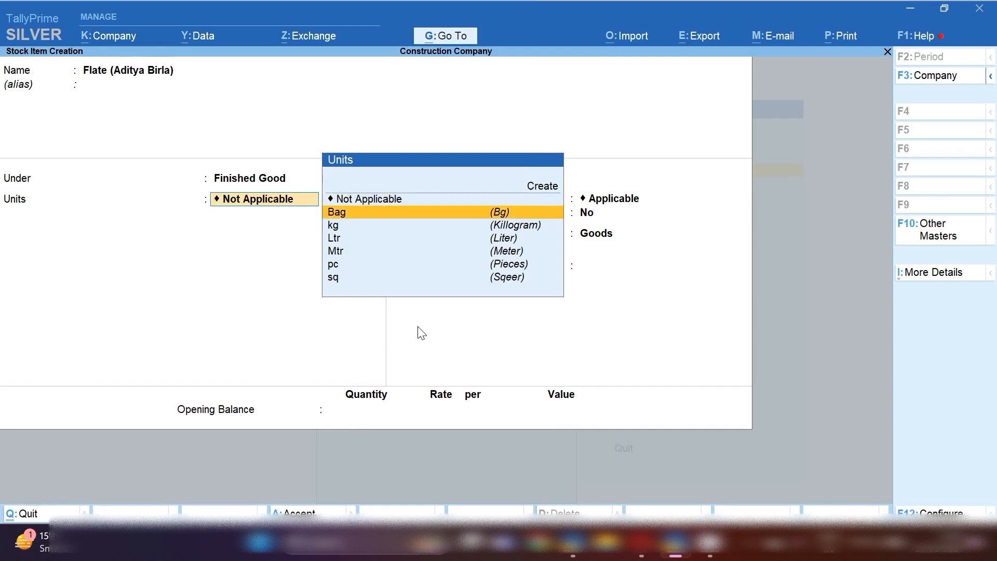
key("Up")
key("Up")
key("Up")
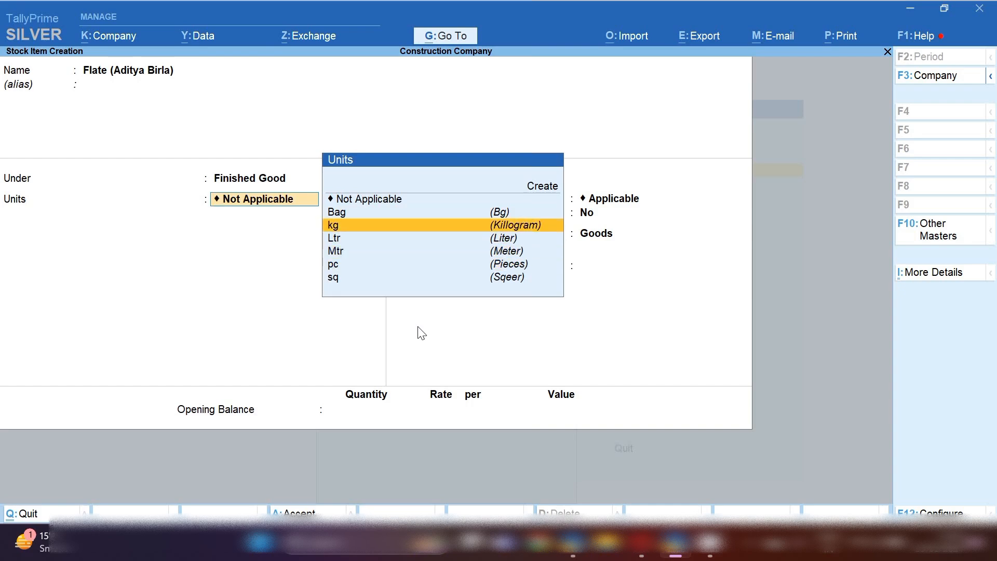
key("Up")
key("Up")
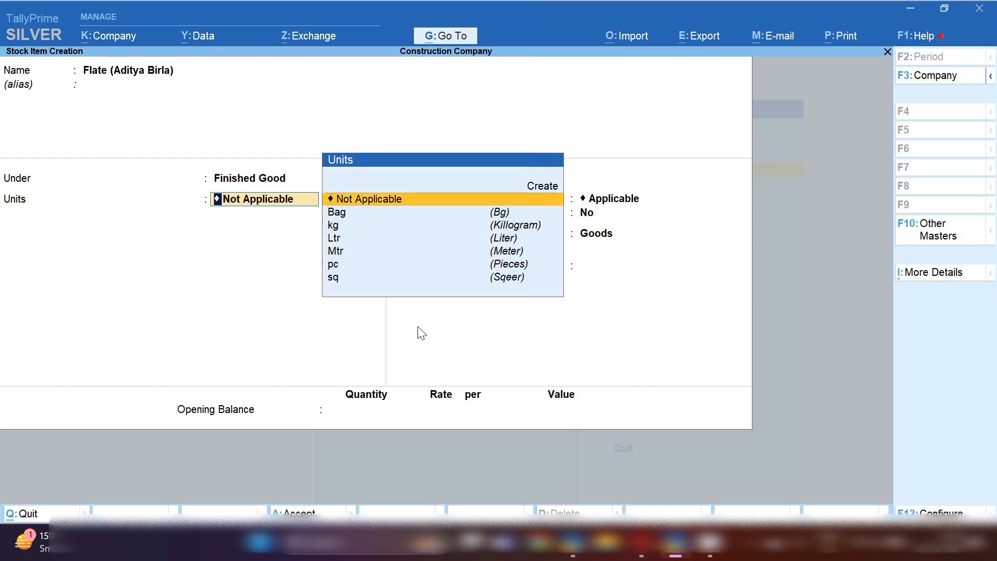
Create a simple unit No with formal name Number and UQC NOS-NUMBERS for the stock item, leaving alternate units not applicable.
key("alt+c")
type("no")
key("BackSpace")
key("BackSpace")
type("No")
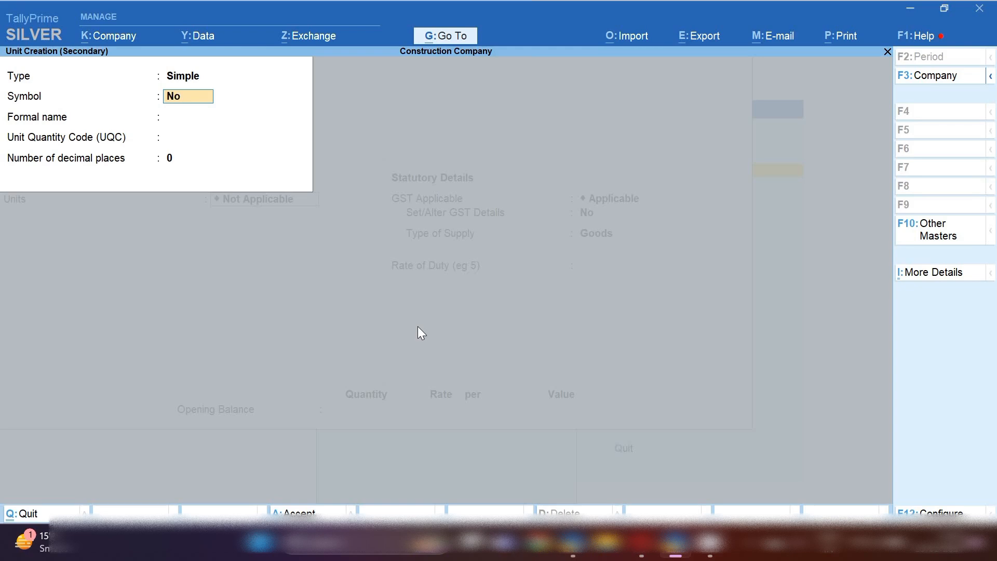
key("Return")
type("Number")
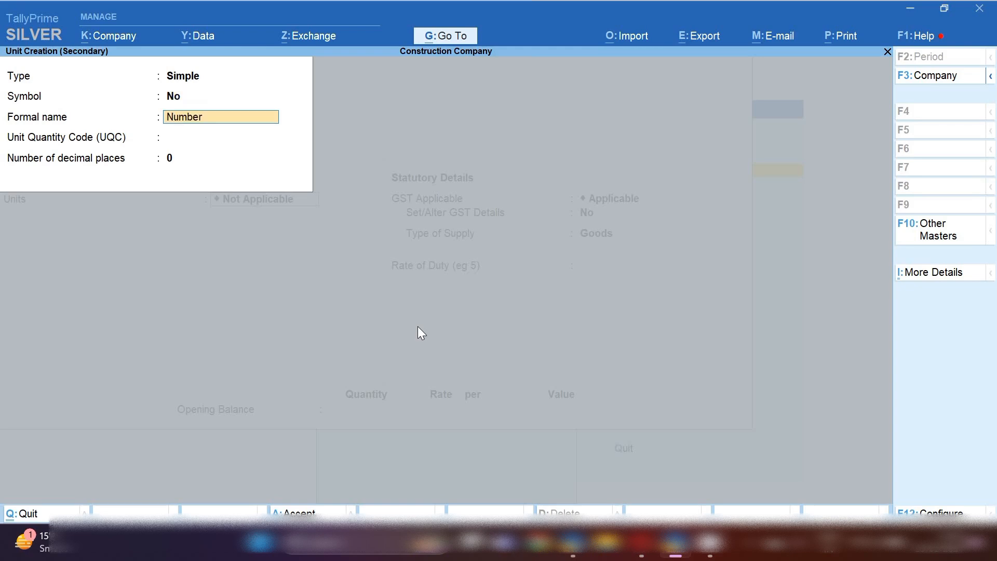
key("Return")
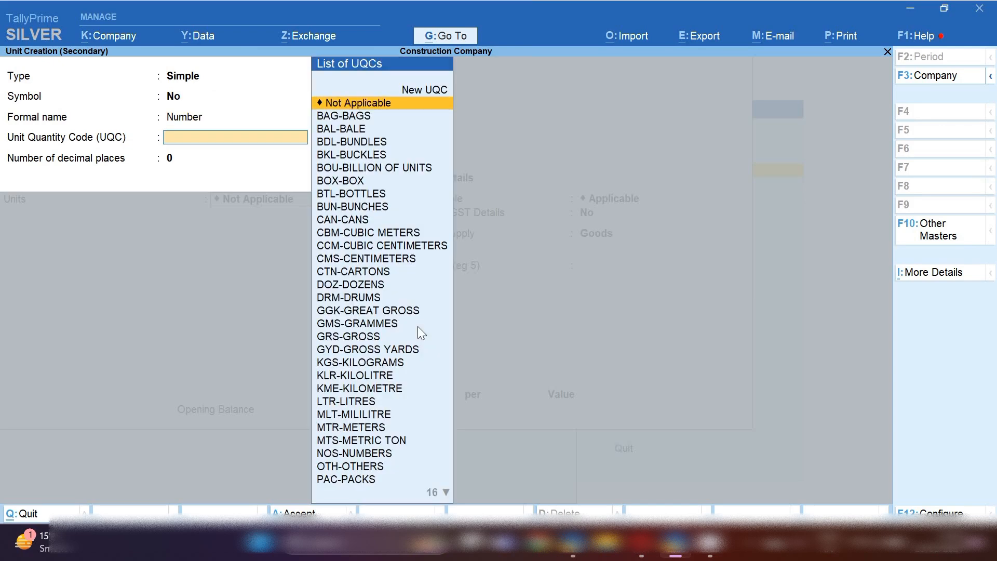
type("nu")
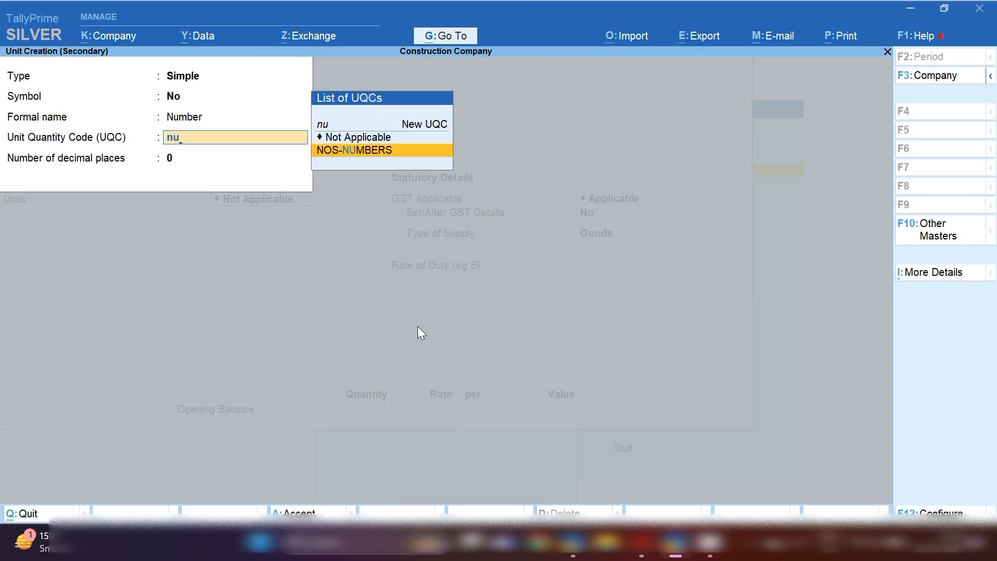
key("Return")
key("Return")
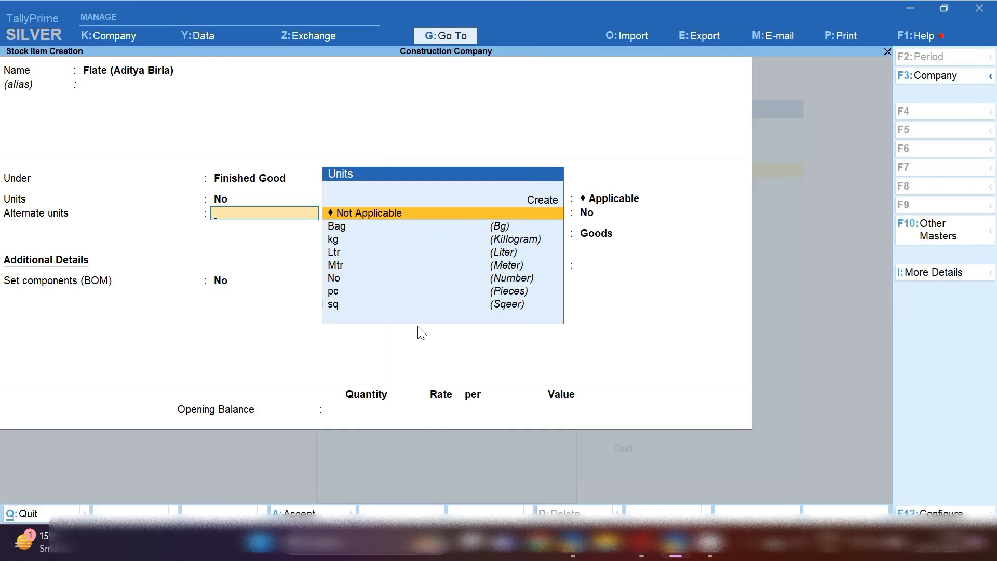
key("Return")
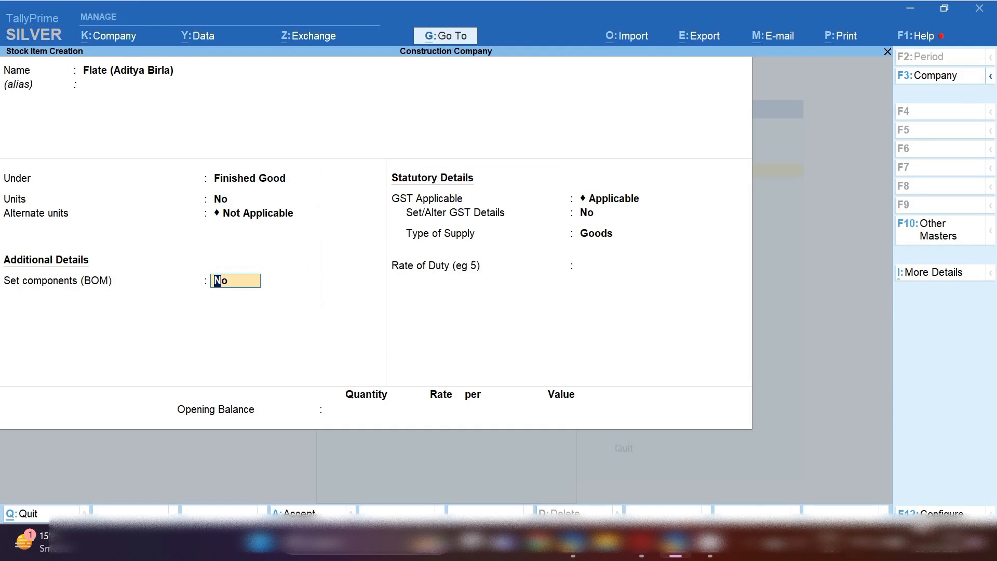
Check the stock item configuration for the Bill of Materials option, and enable Set components (BOM) for the flat.
key("F12")
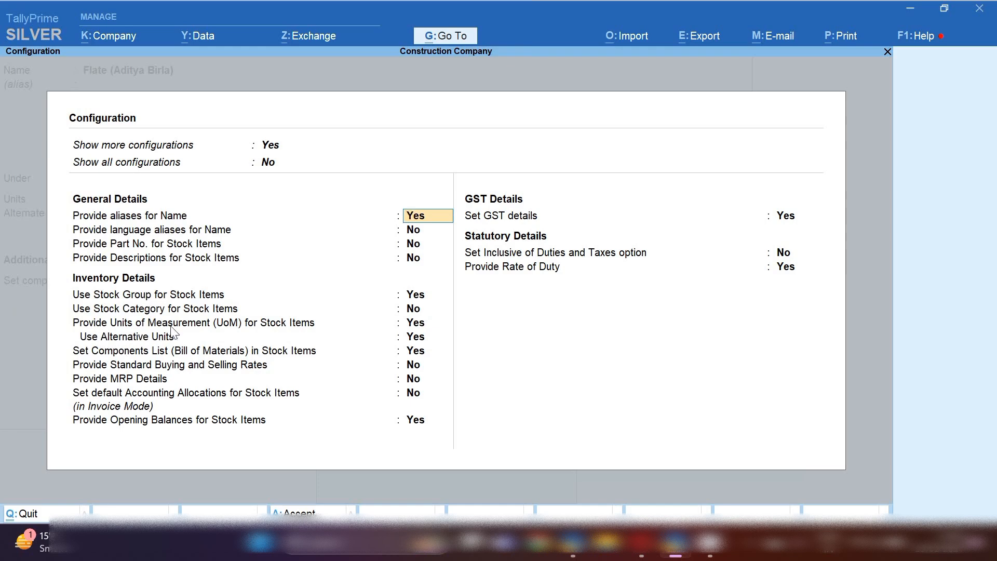
left_click(419, 335)
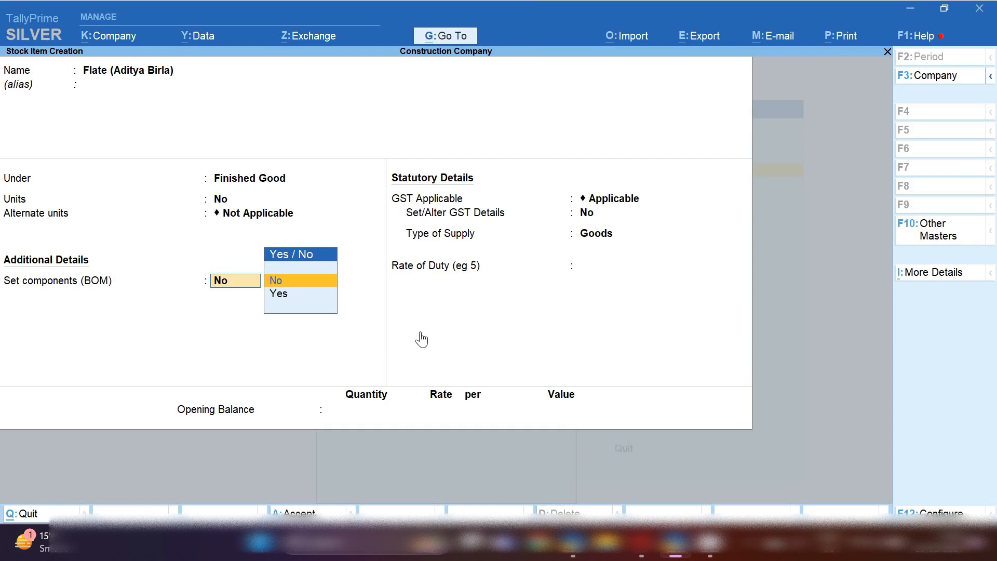
key("Down")
key("Return")
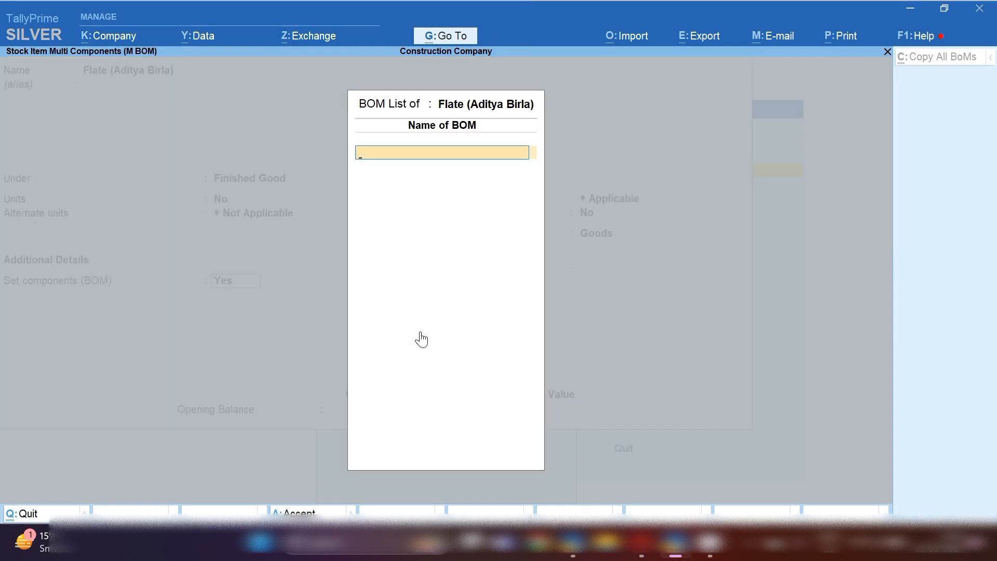
Name the bill of materials Aditya Birla and set its unit of manufacture to 1 No.
type("Aditya Birla")
key("Return")
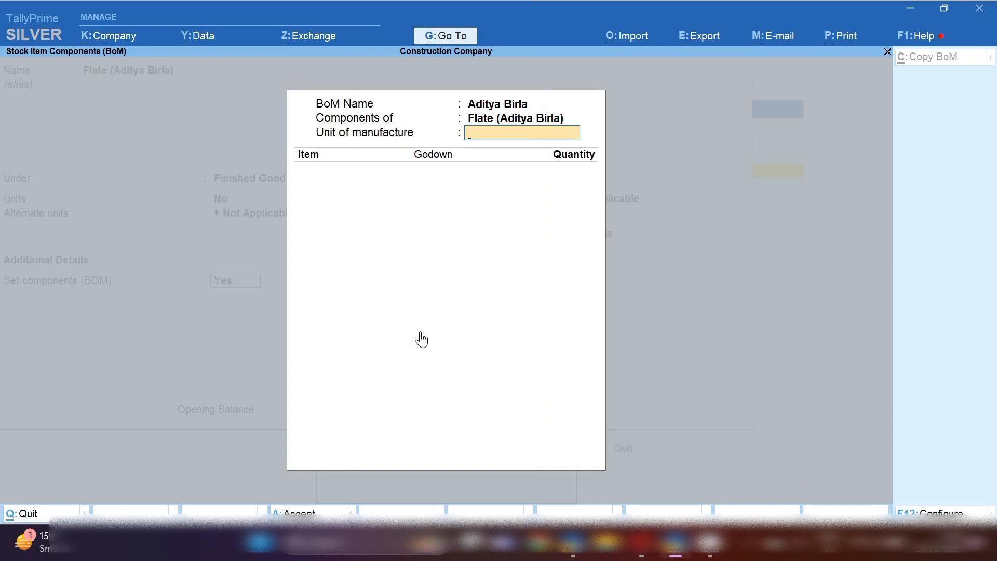
type("1")
key("Return")
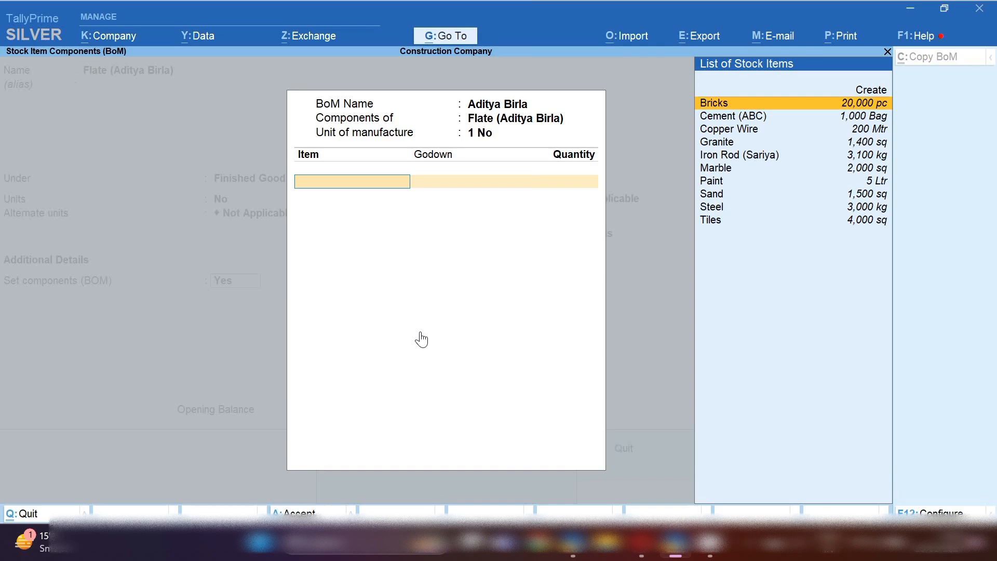
Add Bricks from the Aditya Project godown as the first BOM component, with quantity 20,000 pc.
key("Return")
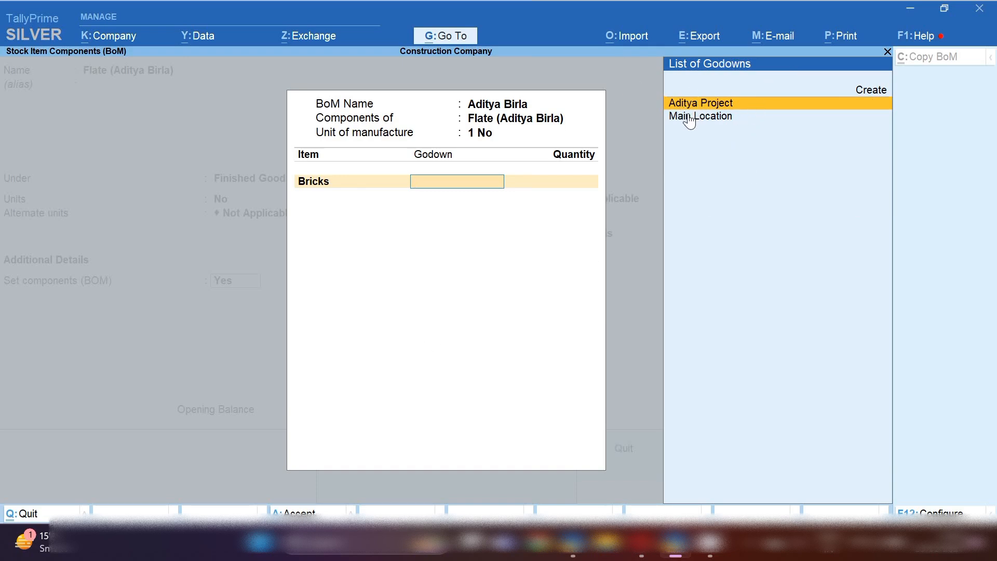
key("Return")
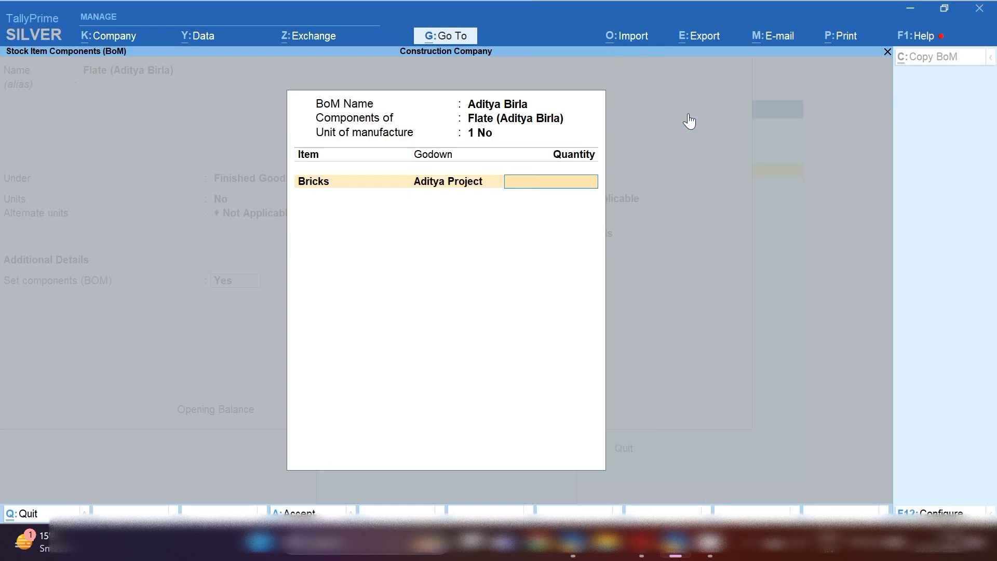
type("10")
key("BackSpace")
type("20000")
key("Return")
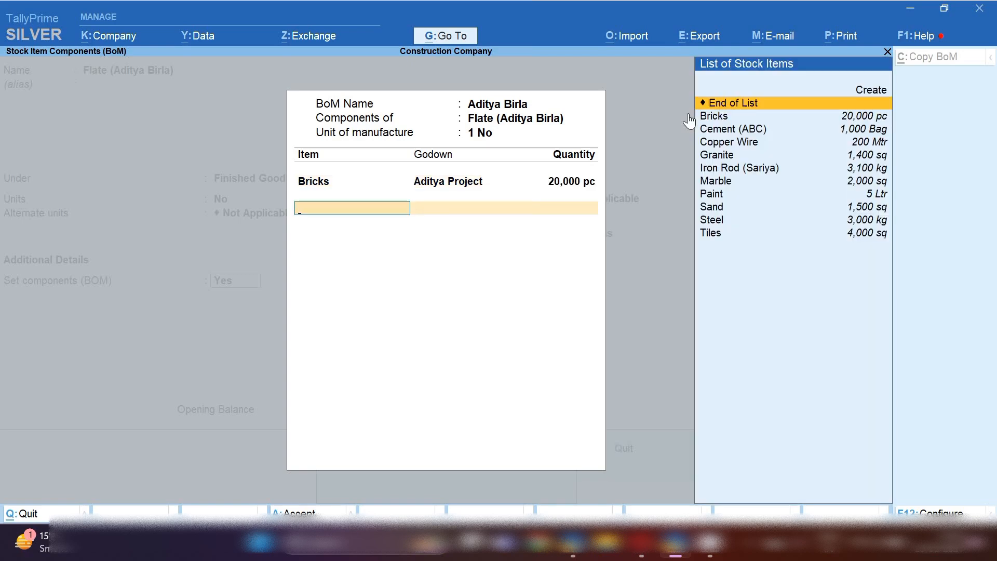
Add Cement (ABC) from the Aditya Project godown to the BOM with quantity 1,000 Bag.
key("Down")
key("Down")
key("Return")
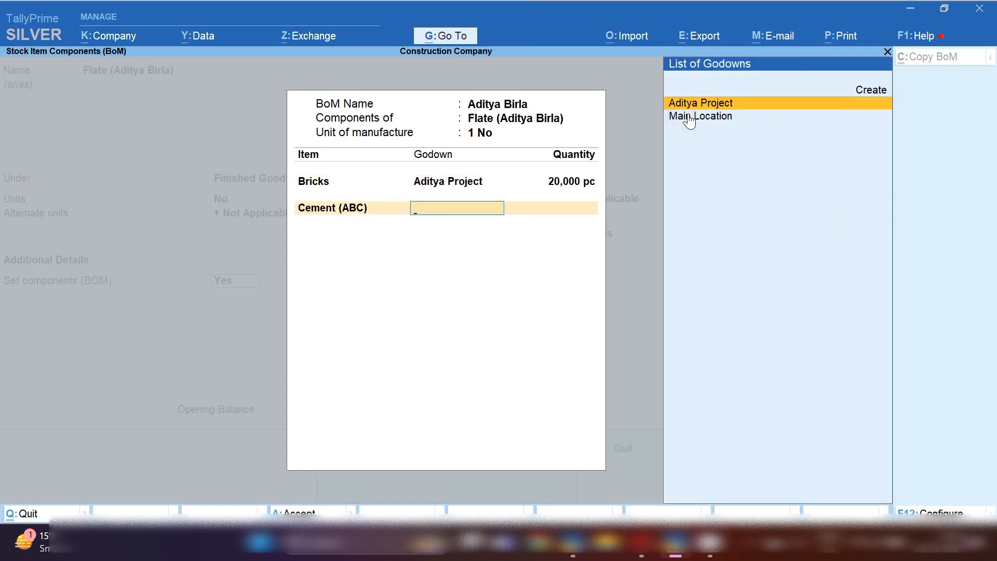
key("Return")
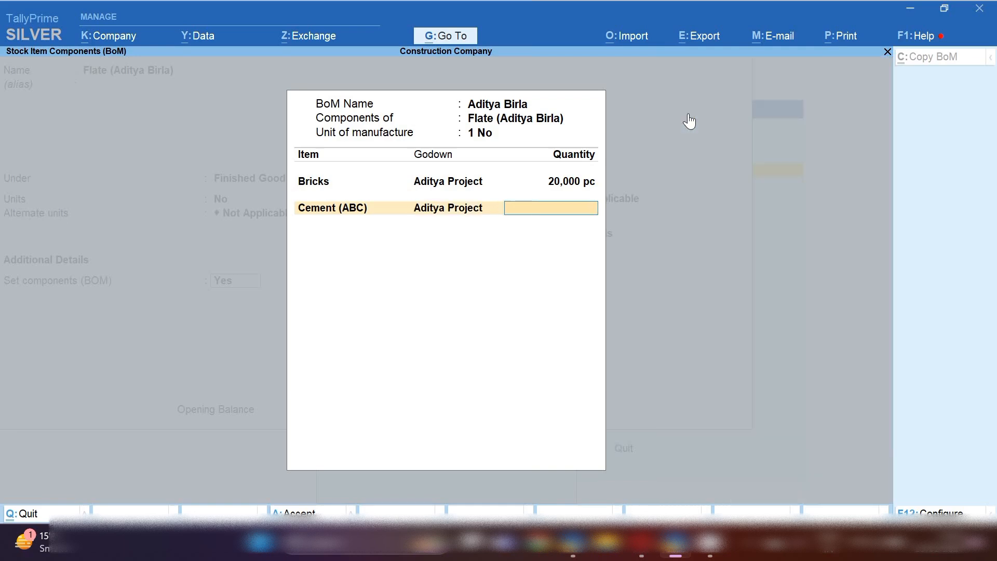
type("1,000")
key("Return")
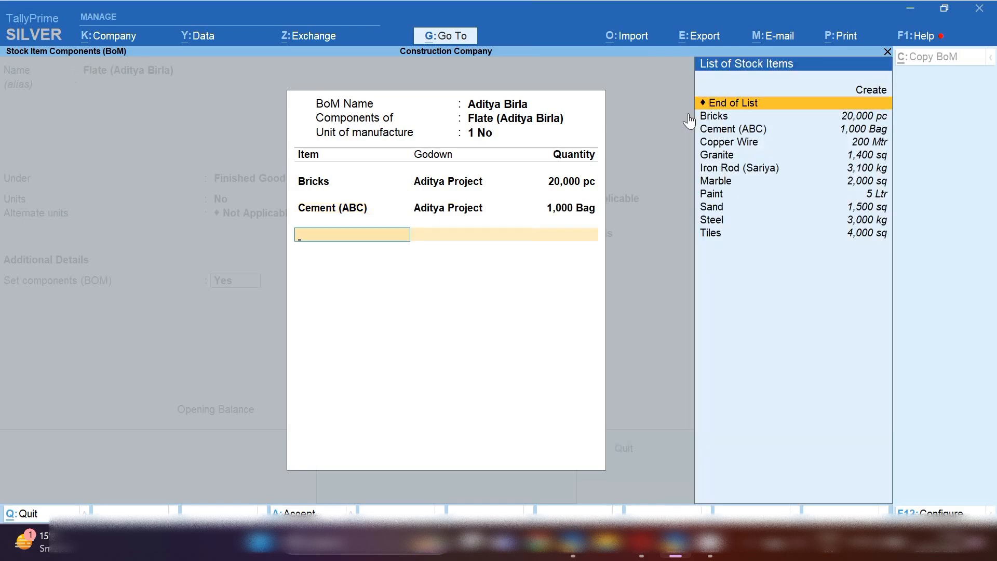
Add Copper Wire from the Aditya Project godown to the BOM with quantity 200 Mtr.
key("Down")
key("Down")
key("Down")
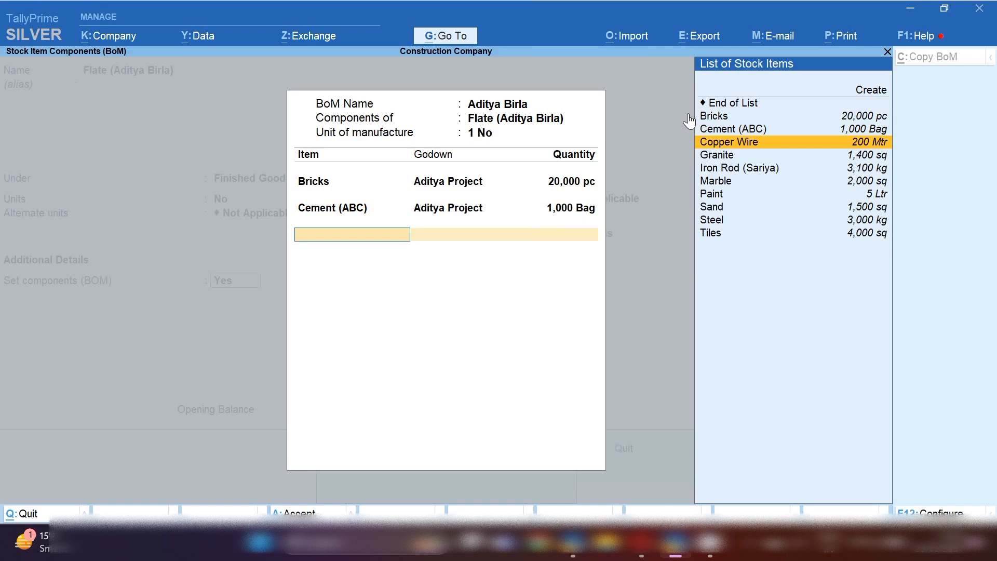
key("Return")
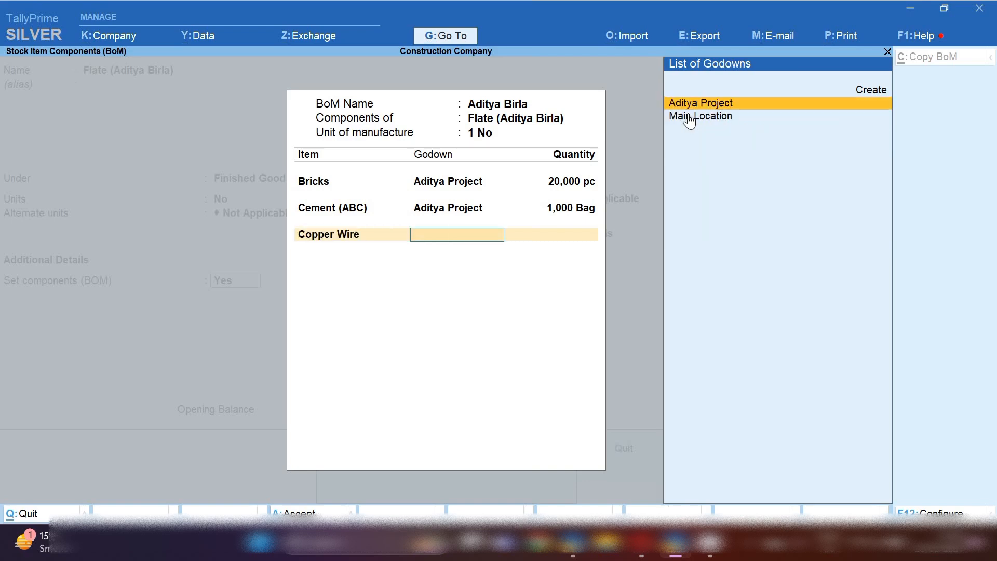
key("Return")
type("200")
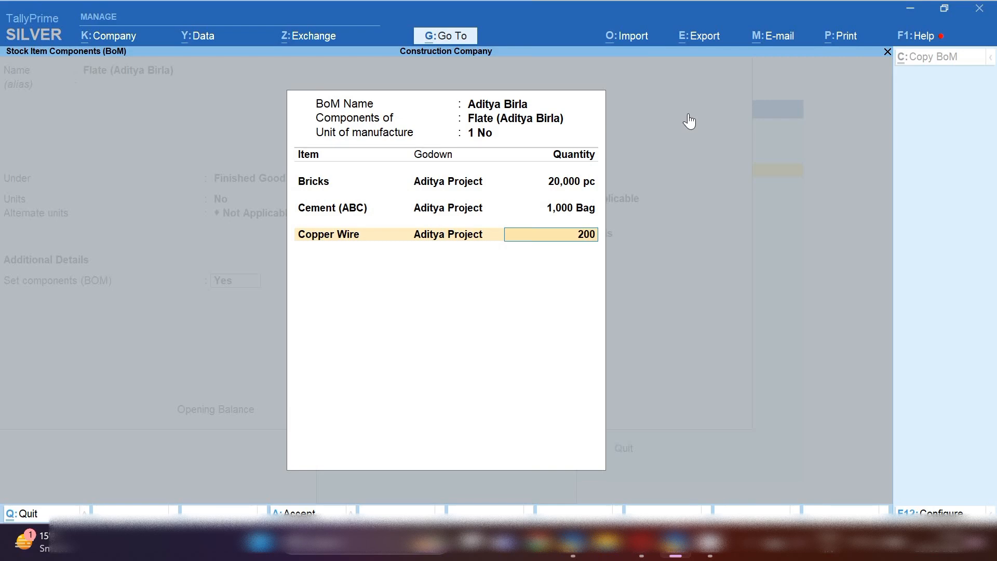
key("Return")
Add Granite from the Aditya Project godown to the BOM with quantity 1,400 sq.
key("Down")
key("Down")
key("Down")
key("Down")
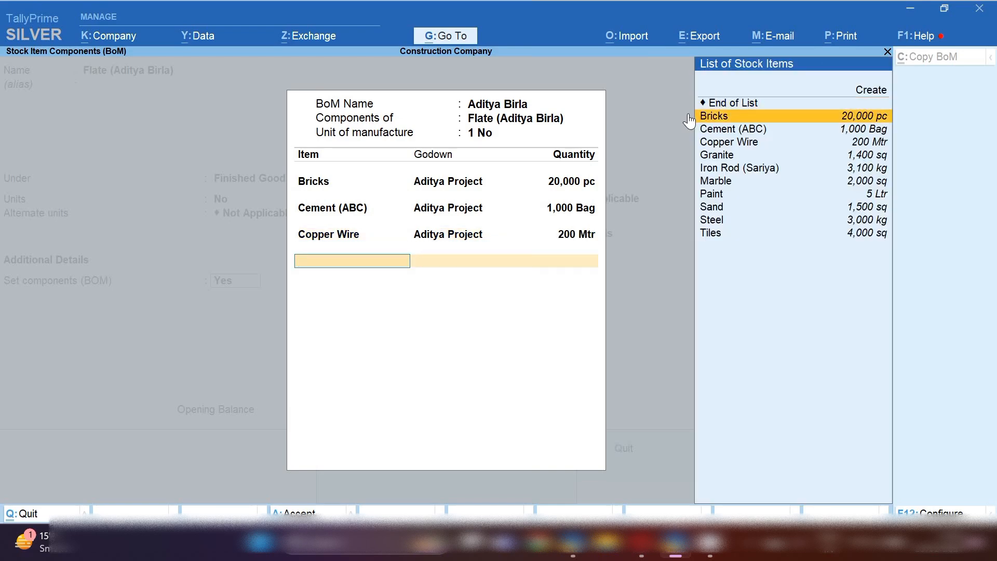
key("Return")
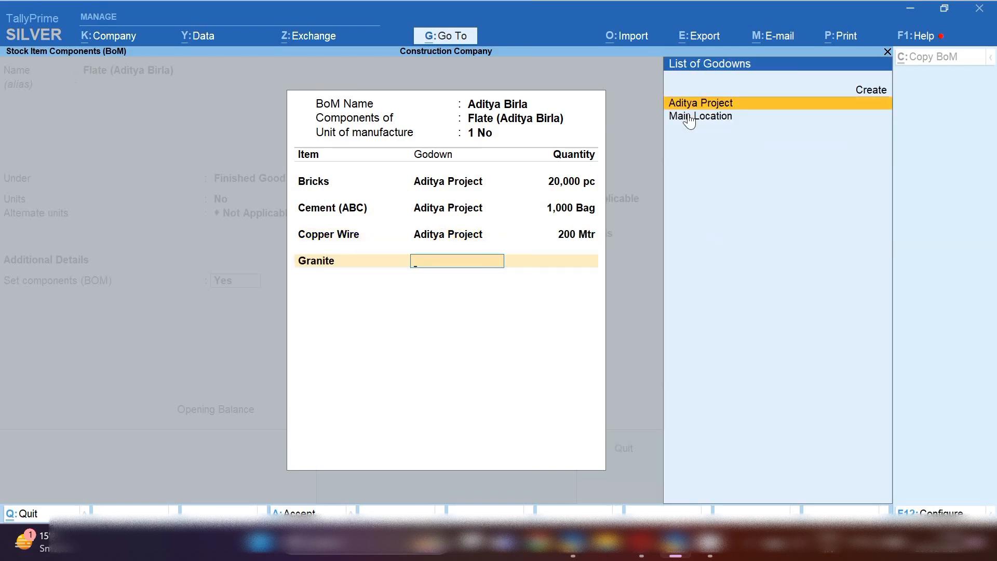
key("Return")
type("1,4")
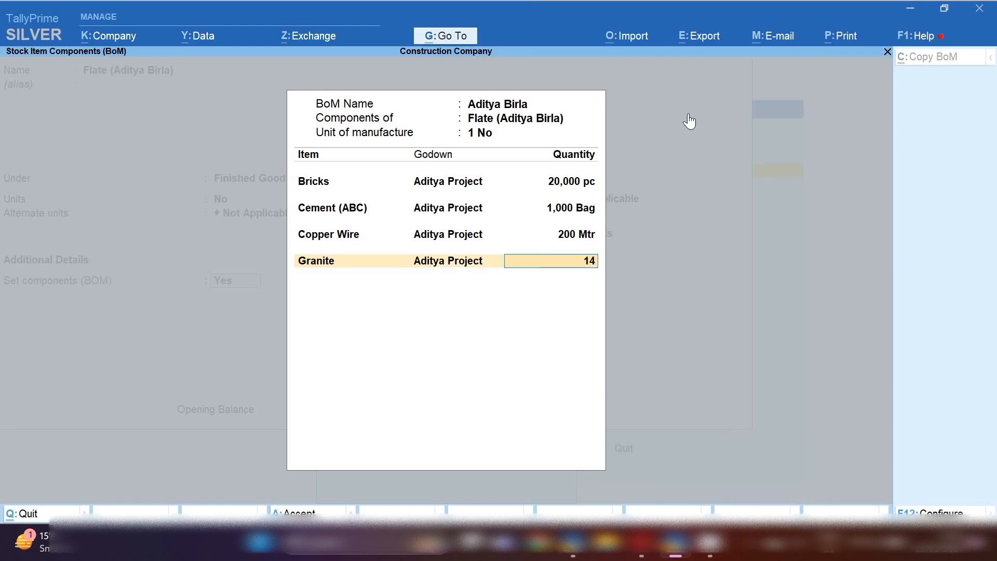
type("00")
key("Return")
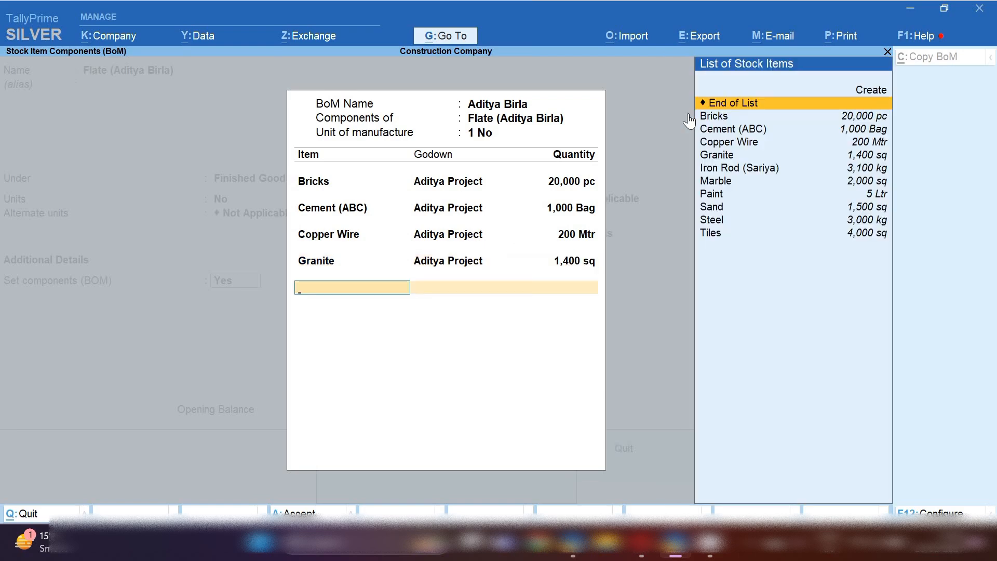
Add Iron Rod (Sariya) from the Aditya Project godown to the BOM with quantity 3,100 kg.
key("Down")
key("Down")
key("Down")
key("Down")
key("Down")
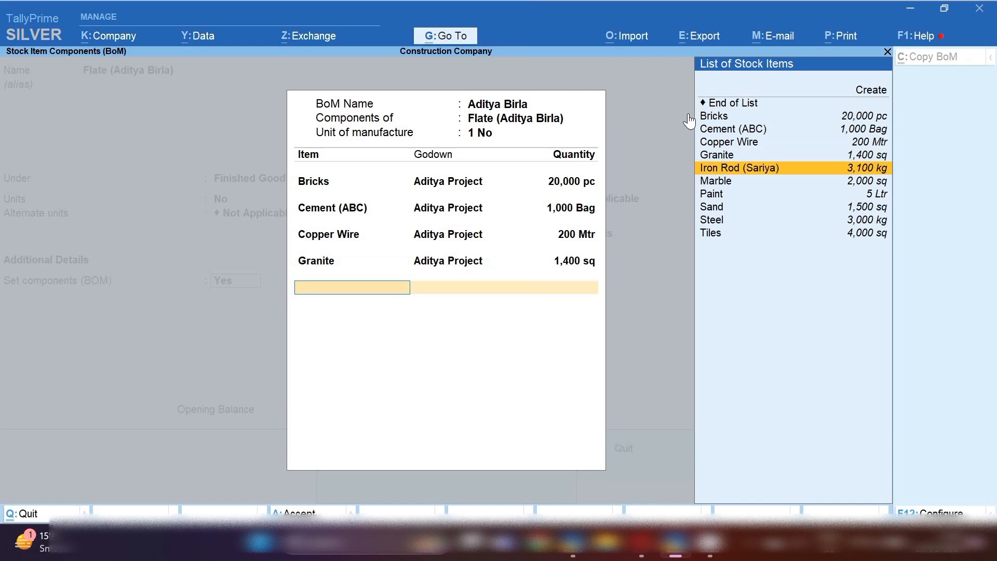
key("Return")
key("Return")
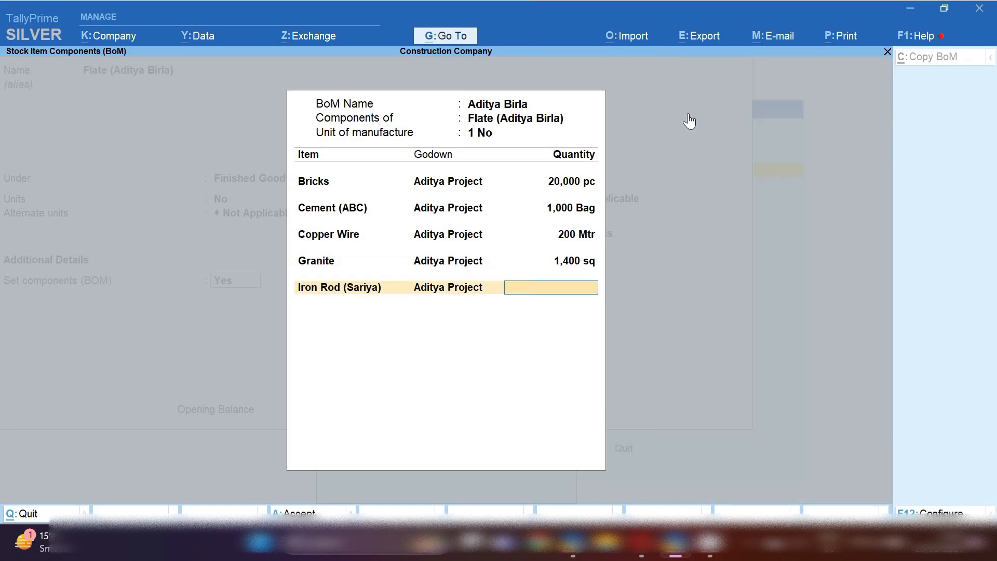
type("3100")
key("Return")
Add Marble from the Aditya Project godown to the BOM with quantity 2,000 sq.
key("Down")
key("Down")
key("Down")
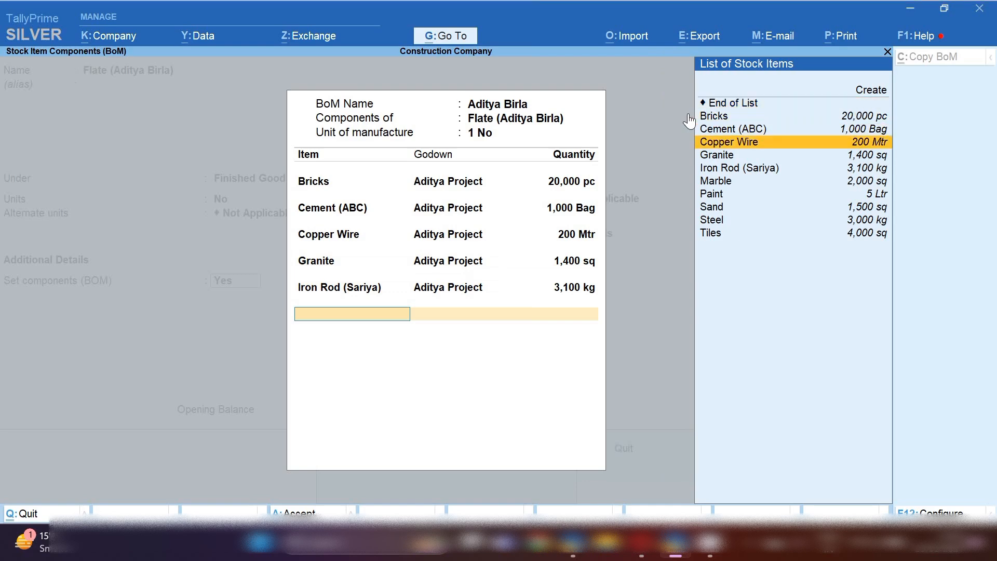
key("Down")
key("Down")
key("Down")
key("Return")
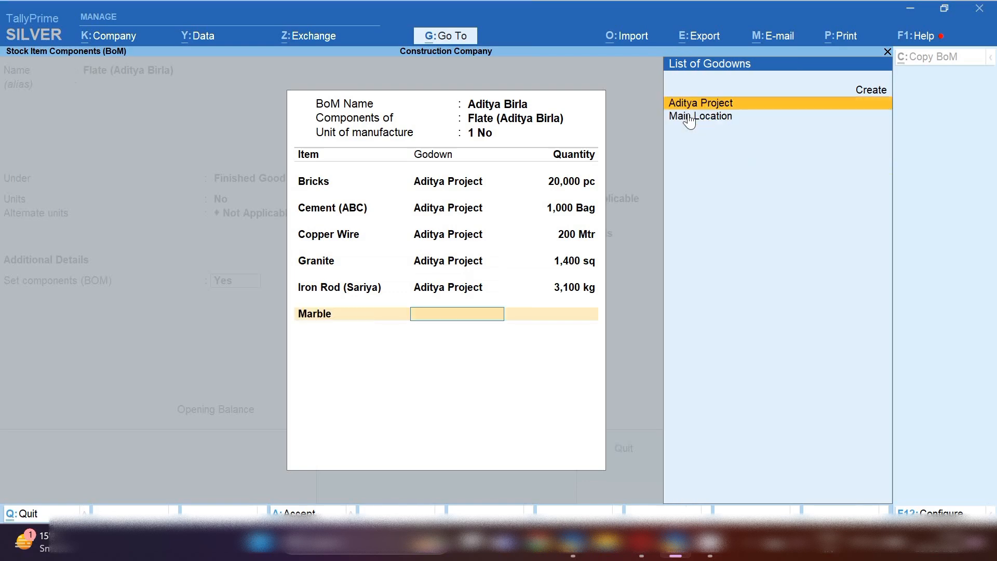
key("Return")
type("2000")
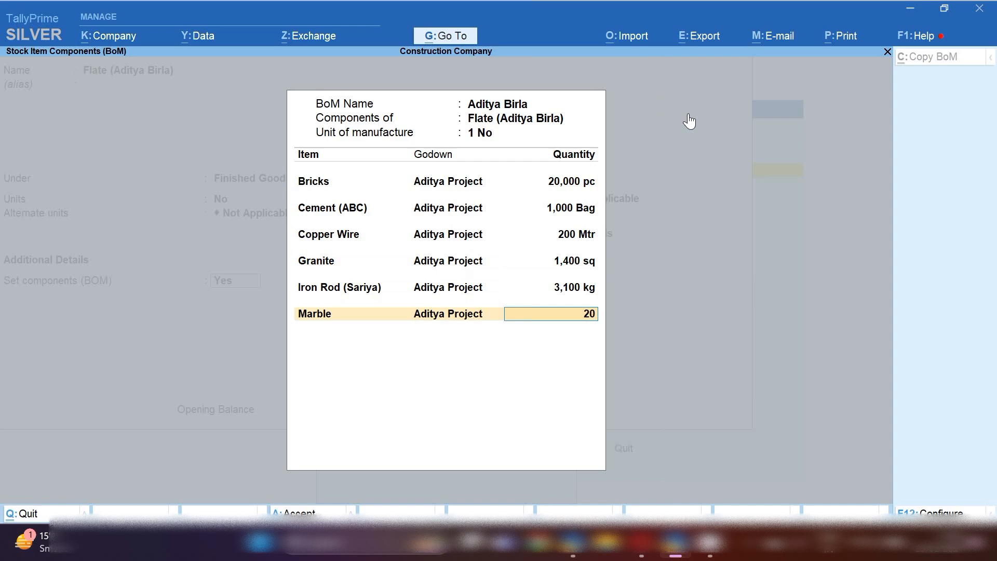
key("Return")
Add Paint from the Aditya Project godown to the BOM with quantity 5 Ltr.
key("Down")
key("Down")
key("Down")
key("Down")
key("Down")
key("Down")
key("Down")
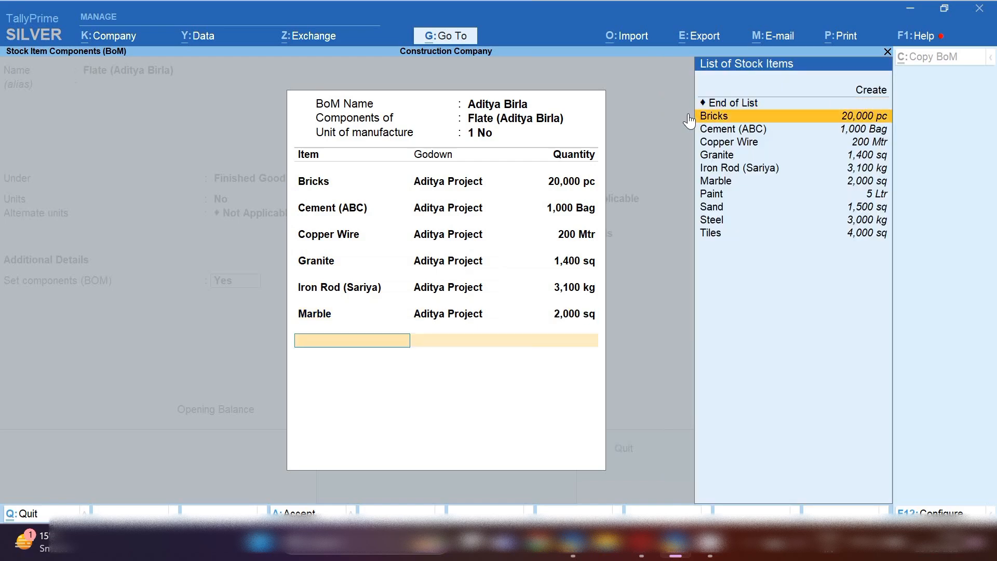
key("Return")
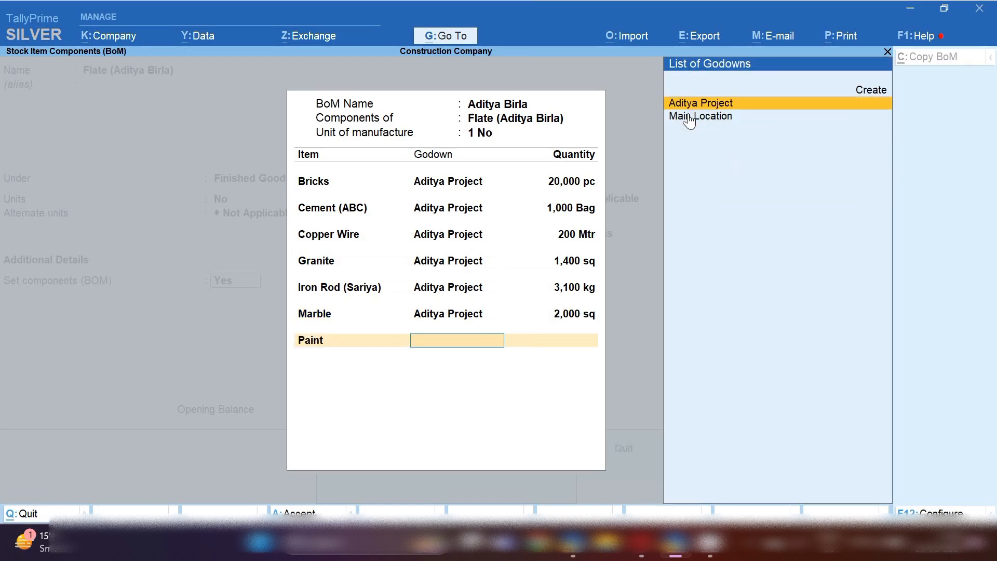
key("Return")
type("5")
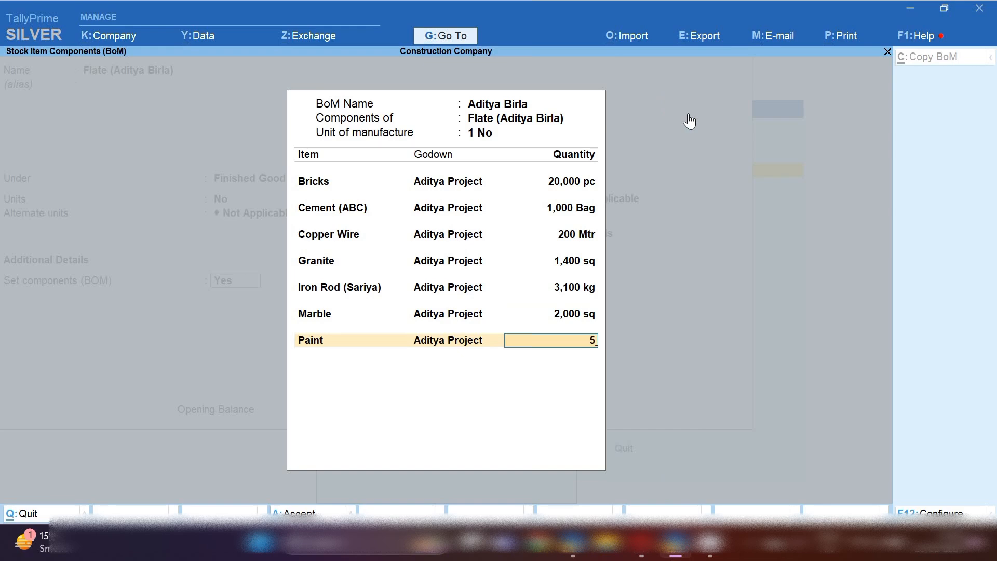
key("Return")
Add Sand from the Aditya Project godown to the BOM with quantity 1,500 sq.
key("Down")
key("Down")
key("Down")
key("Down")
key("Down")
key("Down")
key("Down")
key("Down")
key("Down")
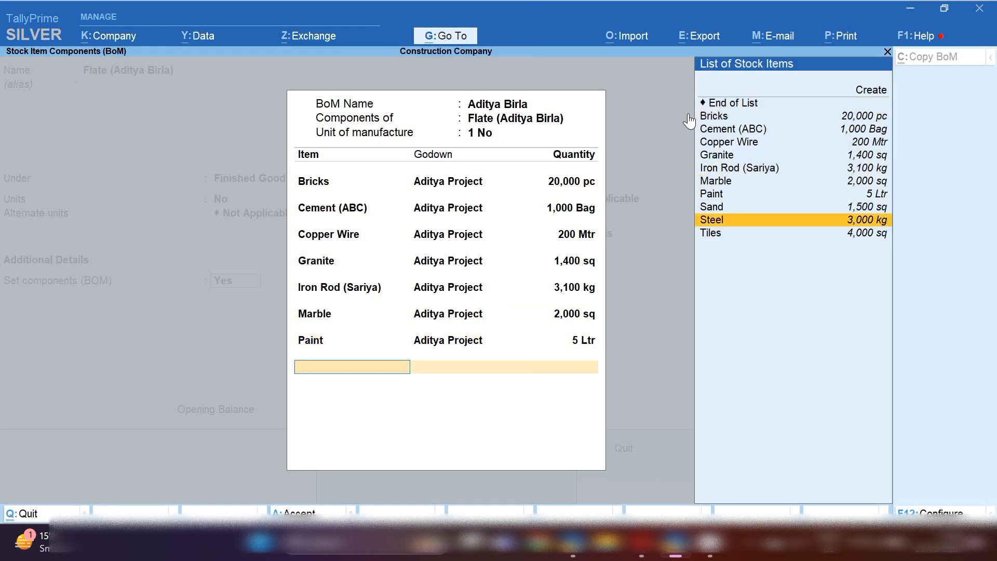
key("Up")
key("Return")
key("Return")
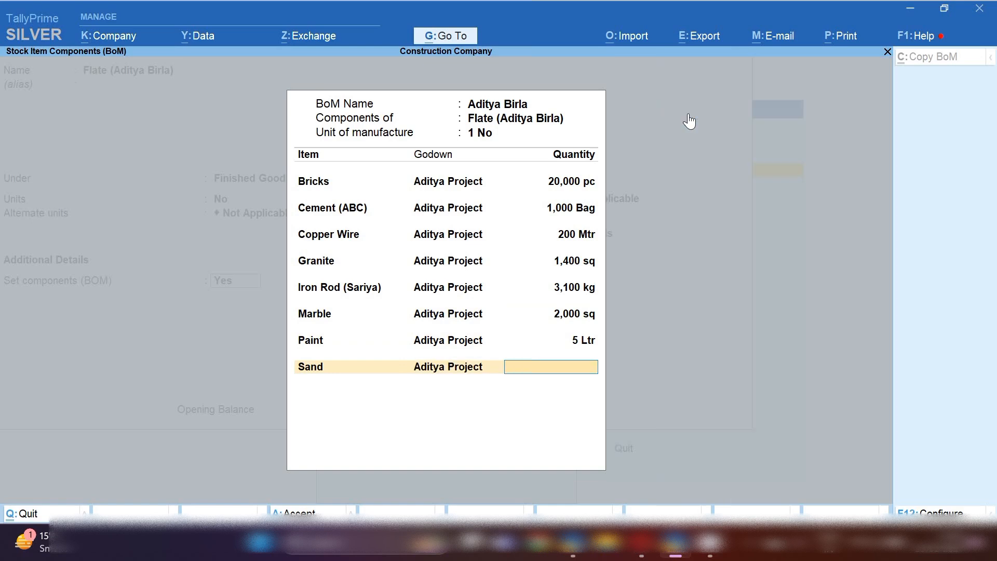
type("1,500")
key("Return")
Add Steel from the Aditya Project godown to the BOM with quantity 3,000 kg.
key("Down")
key("Down")
key("Down")
key("Down")
key("Down")
key("Down")
key("Down")
key("Down")
key("Down")
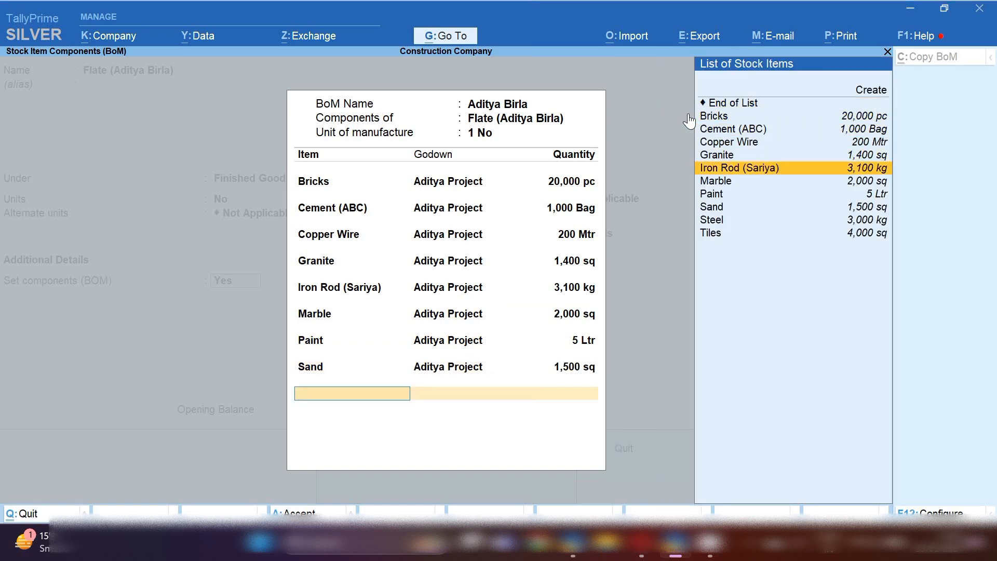
key("Return")
key("Return")
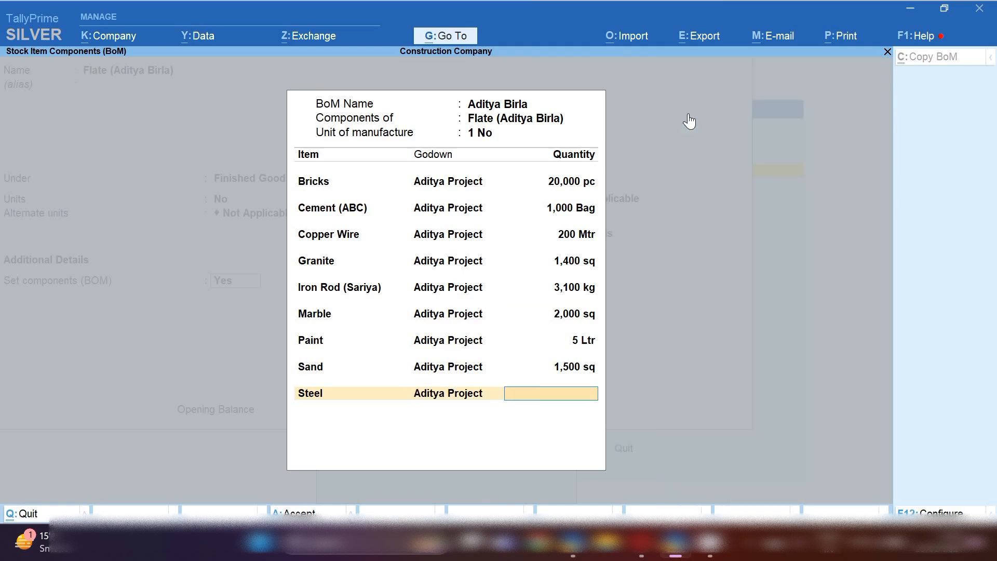
type("3000")
key("Return")
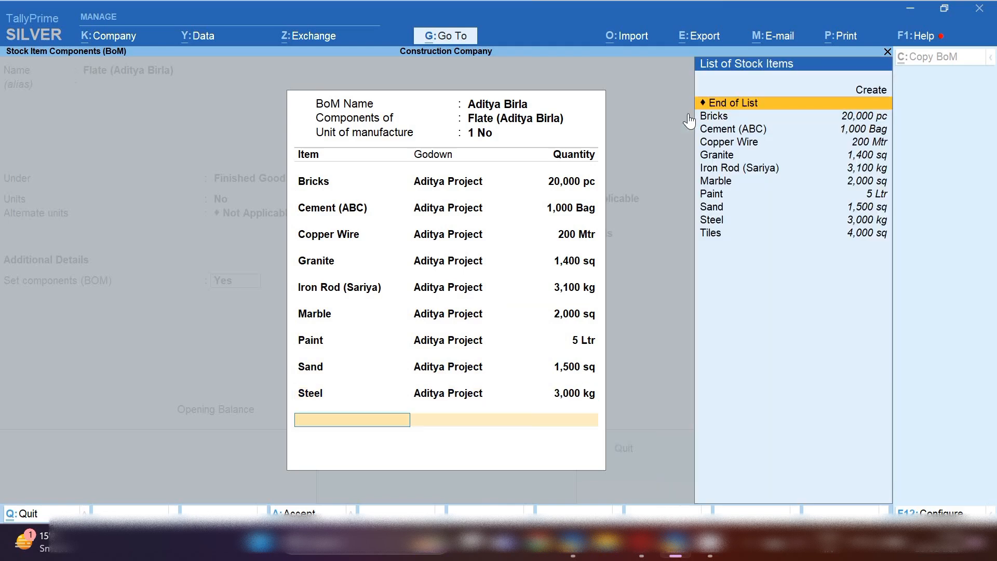
Add Tiles from the Aditya Project godown to the BOM with quantity 4,000 sq.
key("Down")
key("Down")
key("Down")
key("Down")
key("Down")
key("Down")
key("Down")
key("Down")
key("Down")
key("Down")
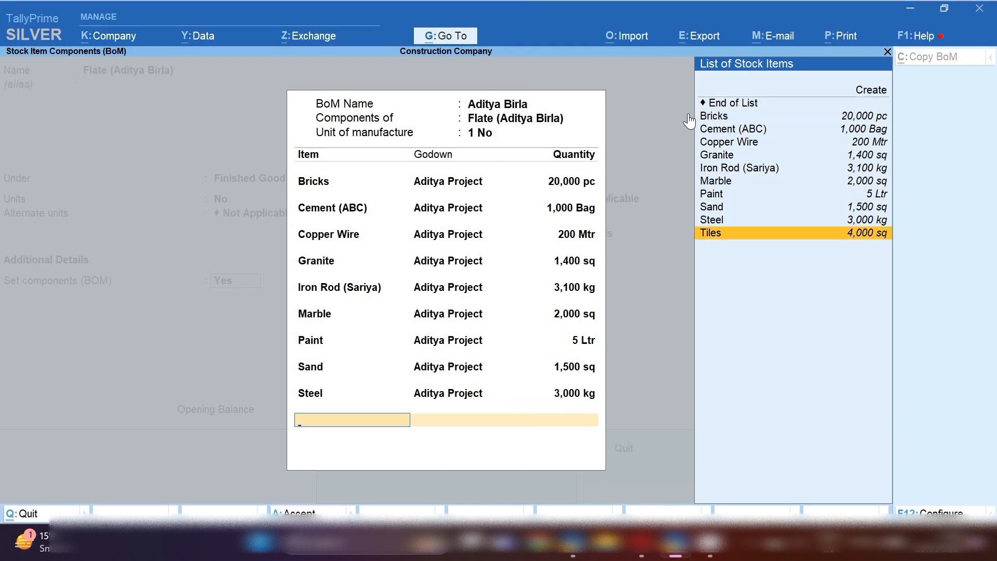
key("Return")
key("Return")
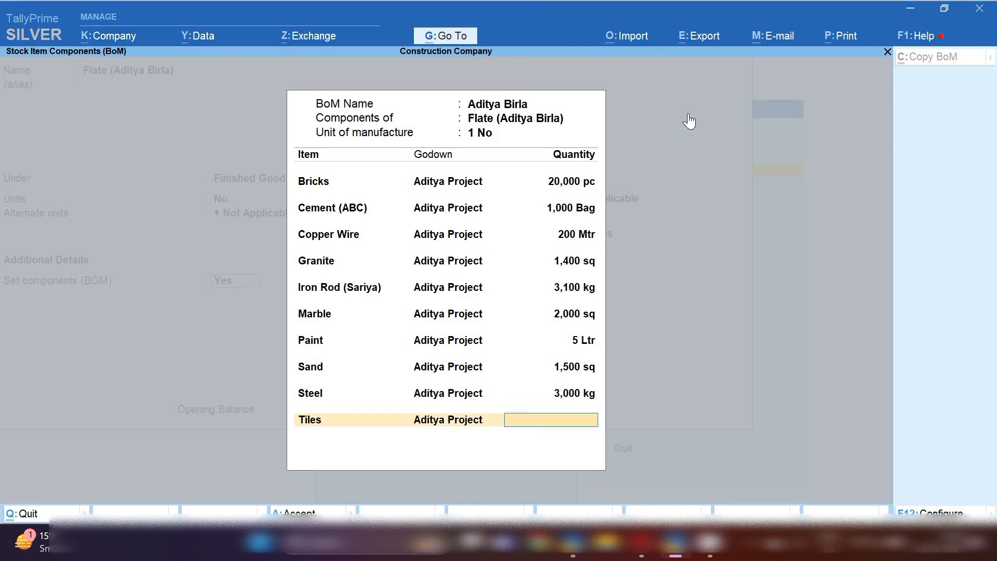
type("4000")
key("Return")
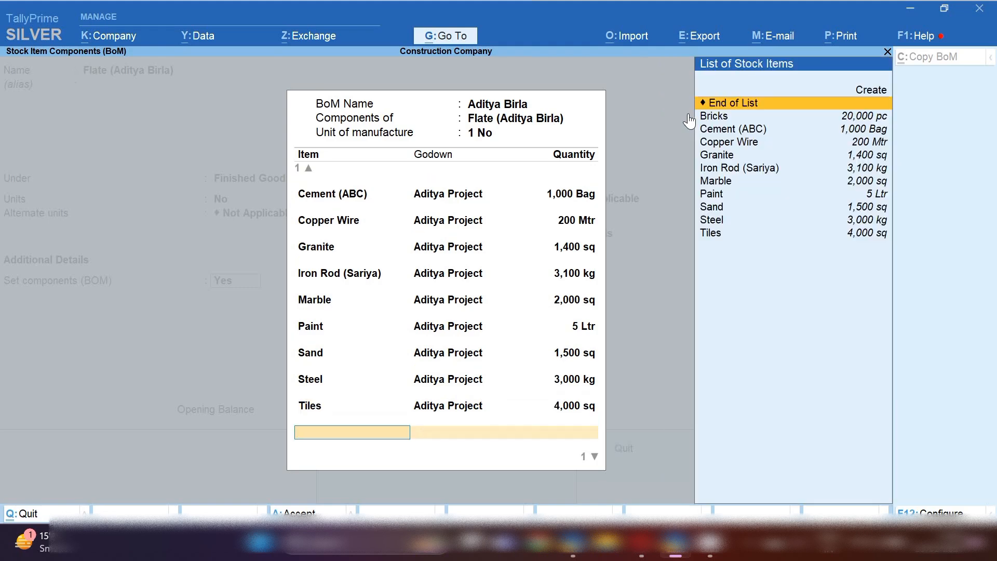
Save the Aditya Birla BOM and the Flate (Aditya Birla) stock item, and leave stock item creation.
key("ctrl+a")
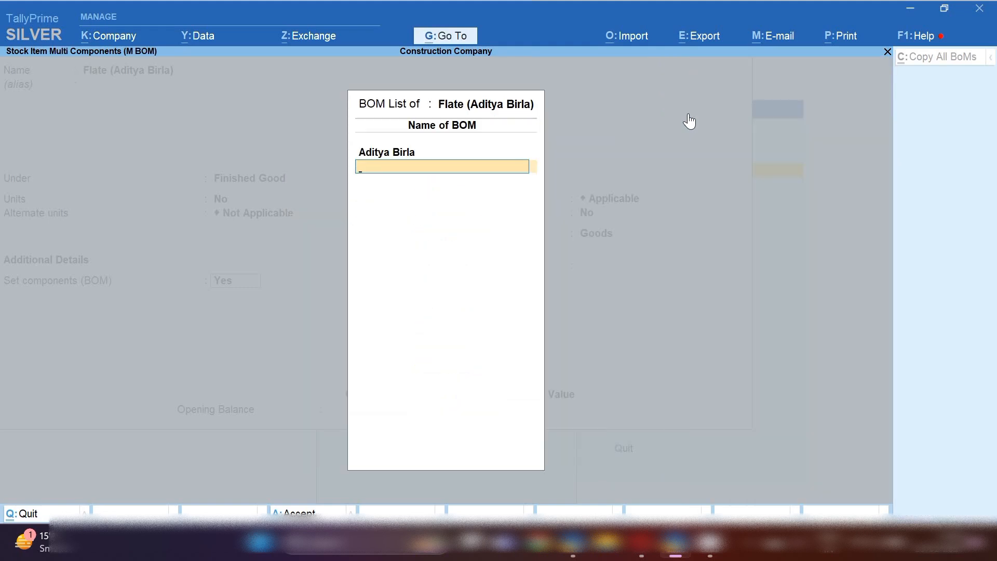
key("ctrl+a")
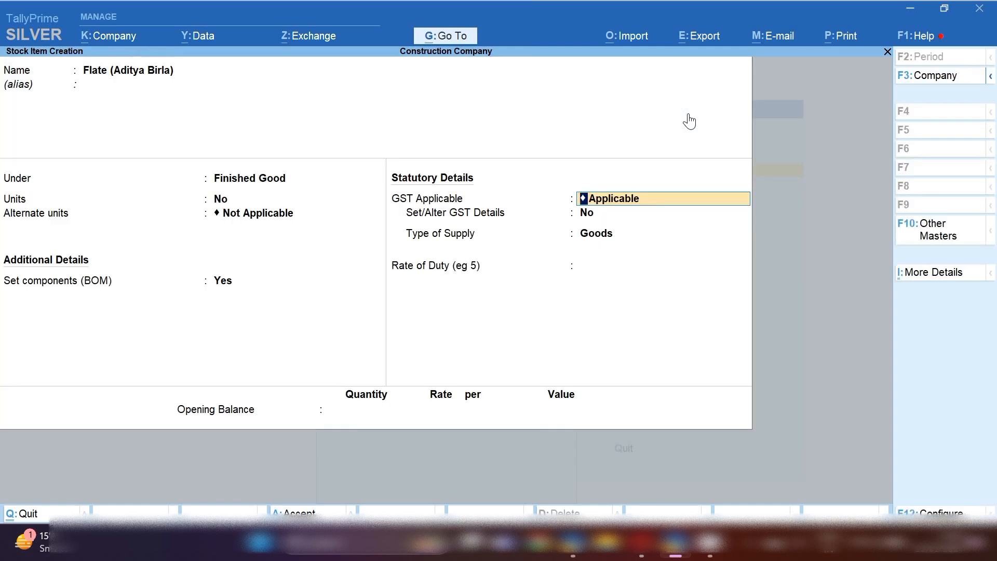
key("ctrl+a")
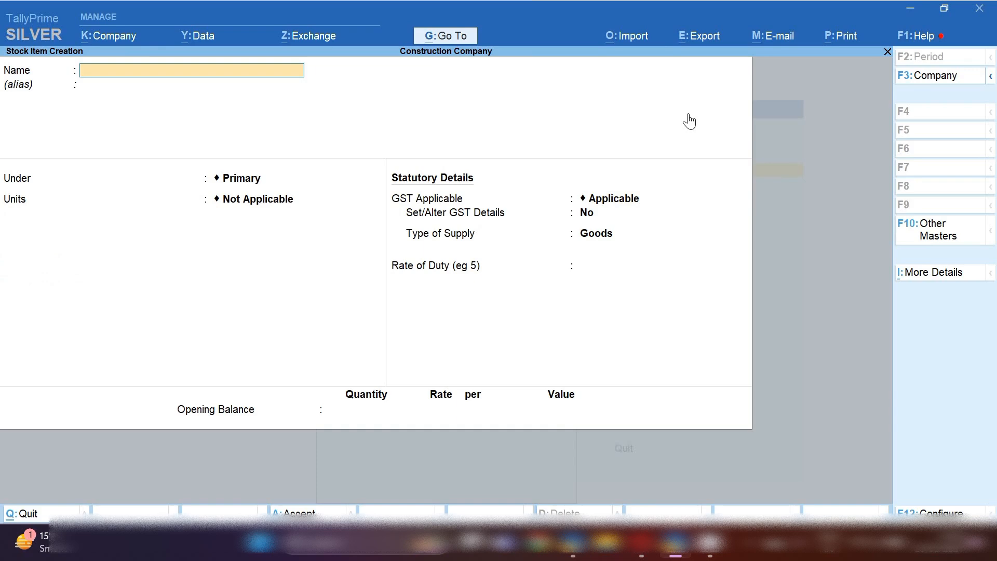
key("Escape")
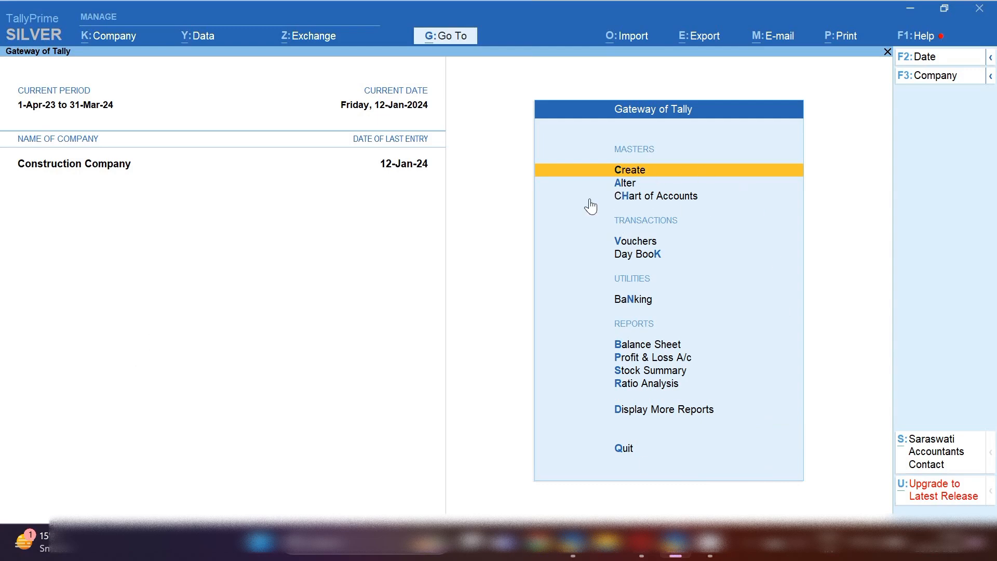
Start a new voucher type master named Manufacturing.
key("Return")
key("Down")
key("Down")
key("Down")
key("Return")
type("Manufacturing")
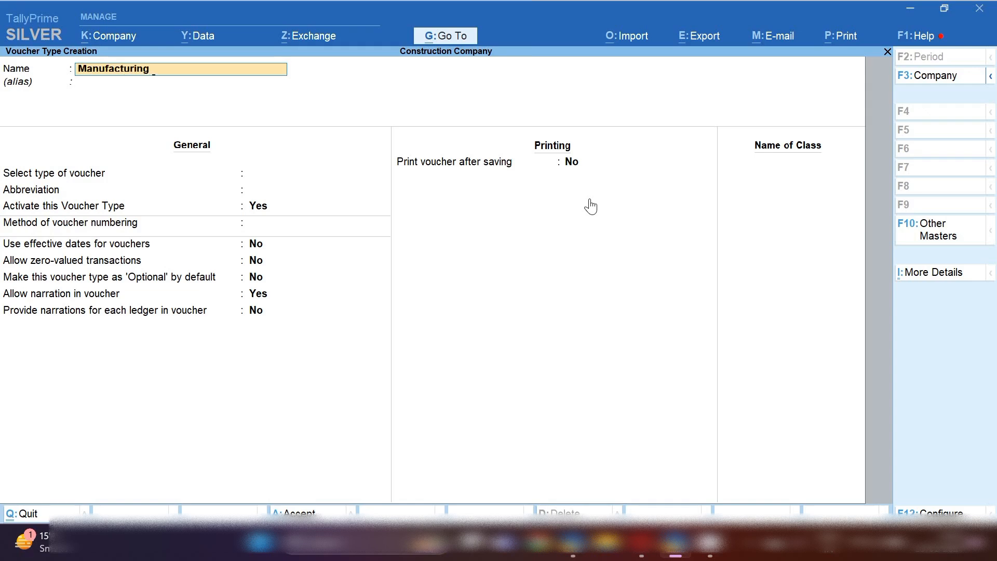
key("Return")
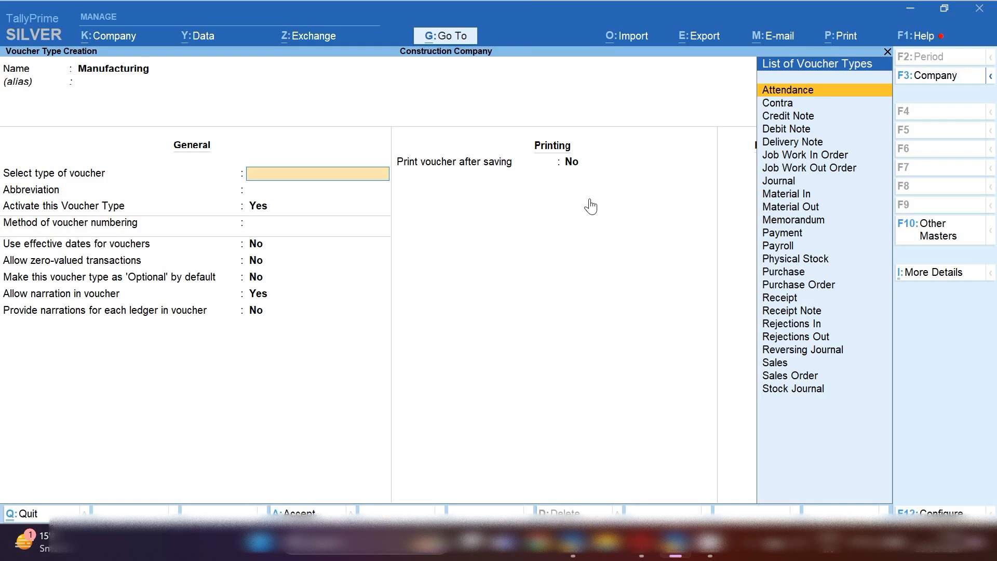
Base the Manufacturing voucher type on Stock Journal, keeping the default abbreviation.
key("Down")
key("Down")
key("Down")
key("Down")
key("Down")
key("Down")
key("Down")
key("Down")
key("Down")
key("Down")
key("Down")
key("Down")
key("Down")
key("Down")
key("Down")
key("Down")
key("Down")
key("Down")
key("Down")
key("Down")
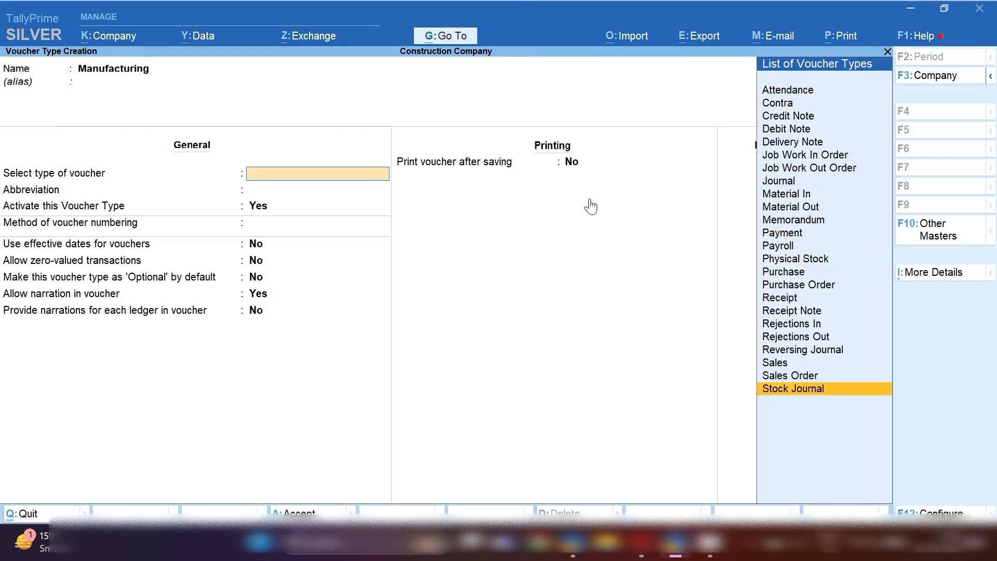
key("Return")
key("Return")
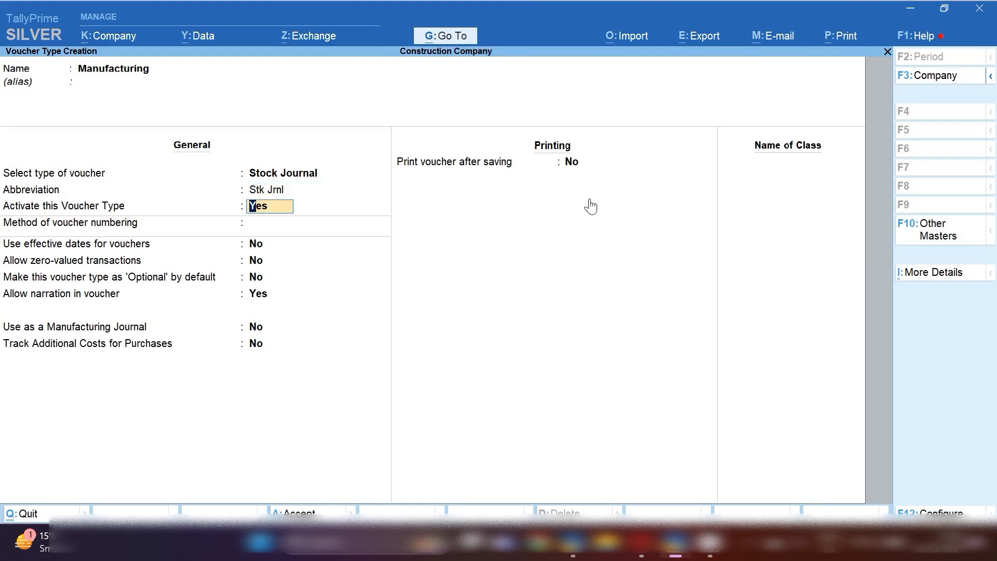
Set the voucher type to be used as a Manufacturing Journal with automatic numbering, save it and leave the form.
key("Return")
key("Return")
key("Return")
key("Return")
key("Return")
key("Return")
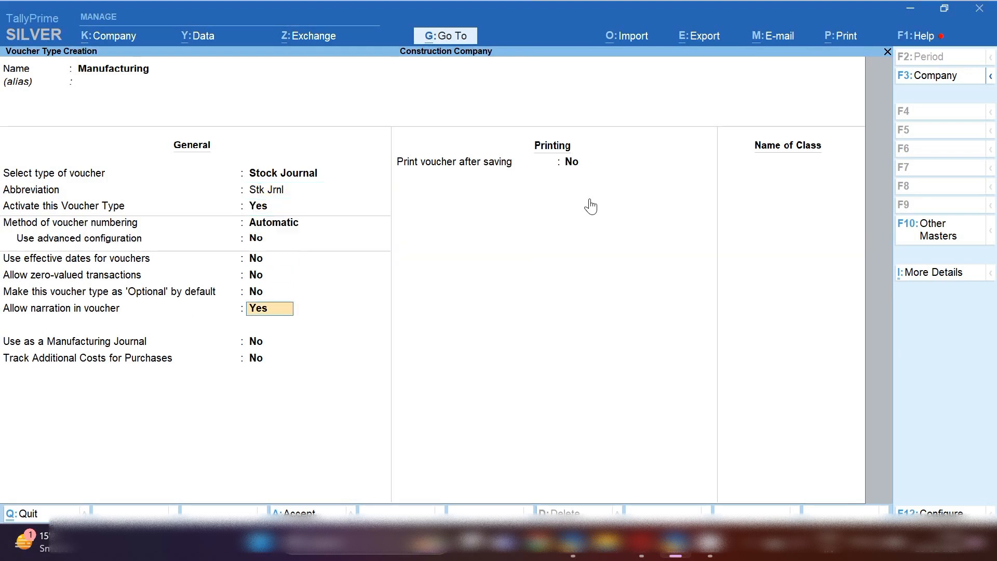
key("Return")
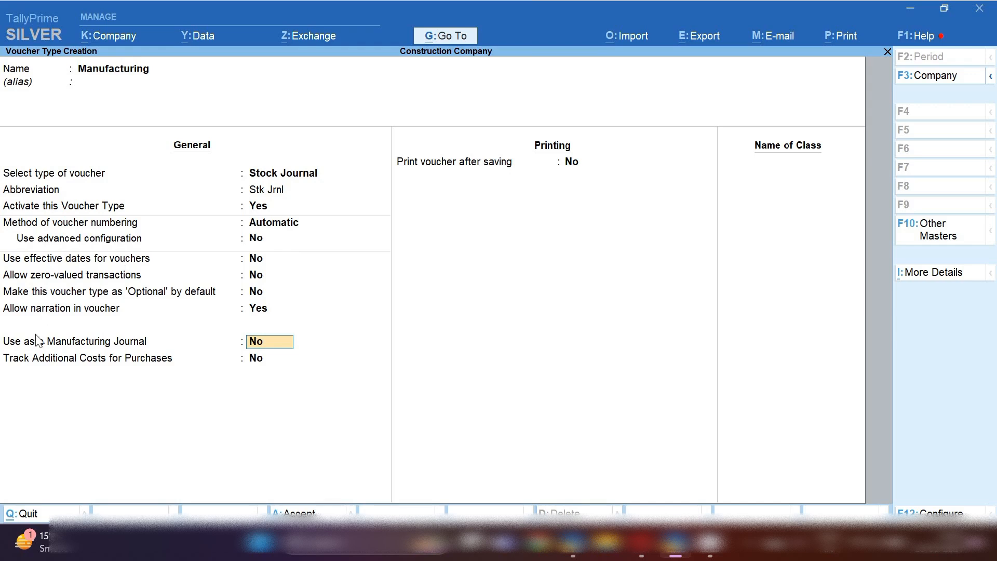
type("y")
key("Return")
key("ctrl+a")
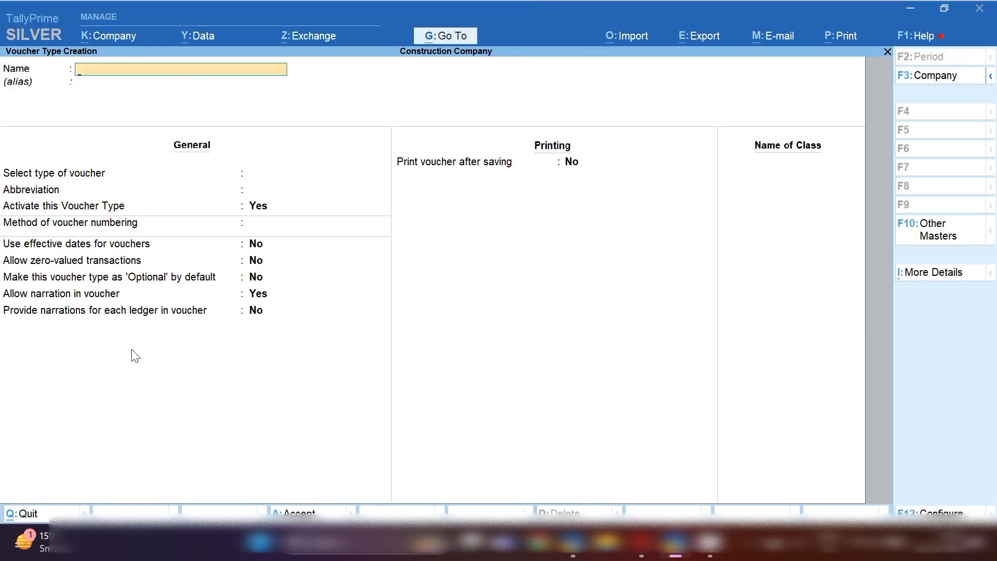
key("Escape")
key("y")
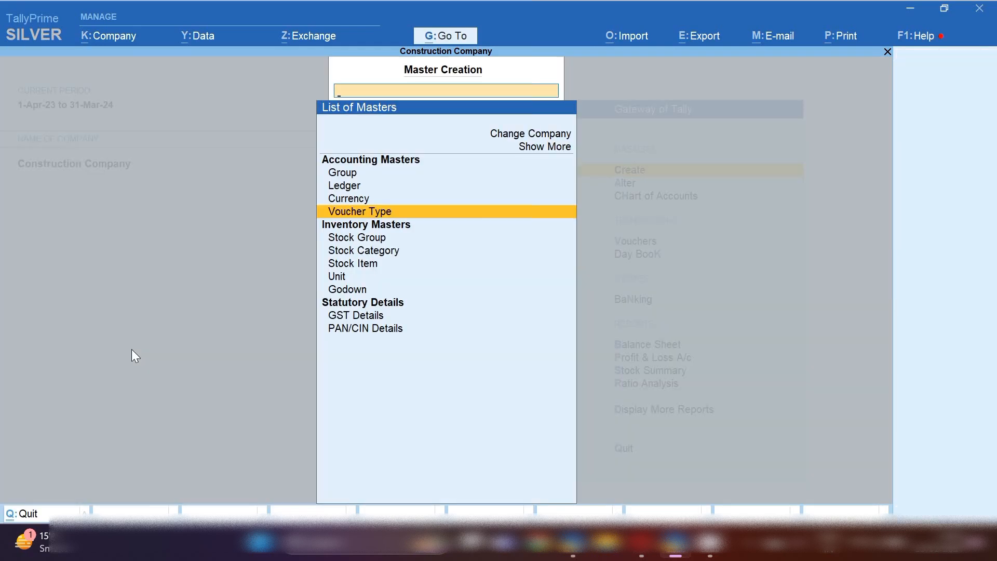
Open a new voucher of the Manufacturing type from voucher entry.
key("Escape")
key("v")
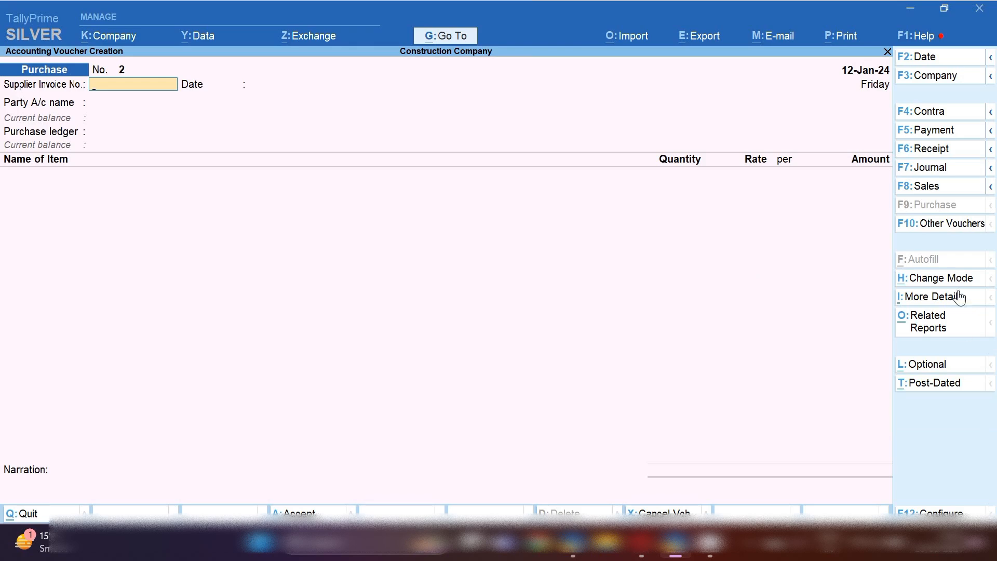
left_click(943, 224)
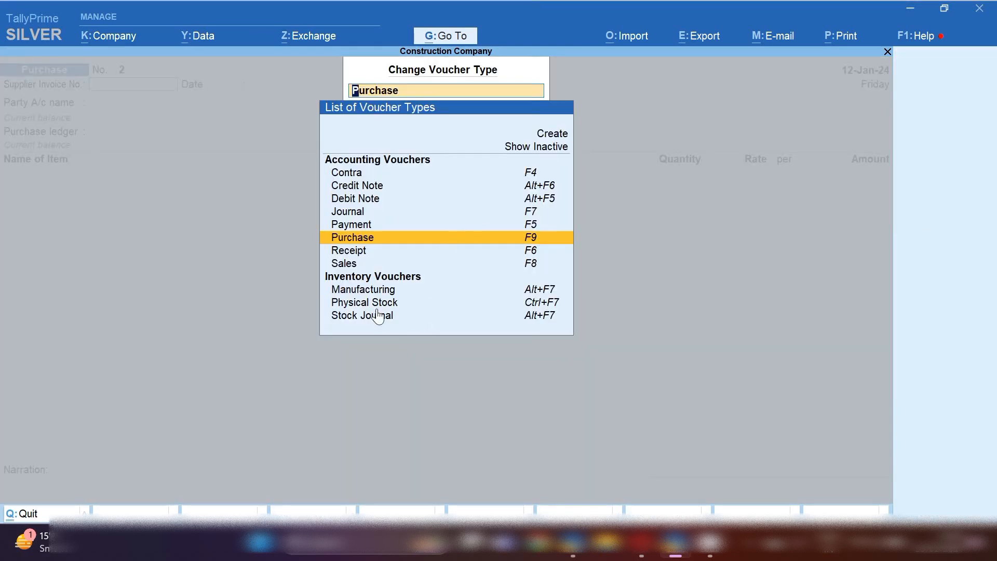
key("Down")
key("Down")
key("Up")
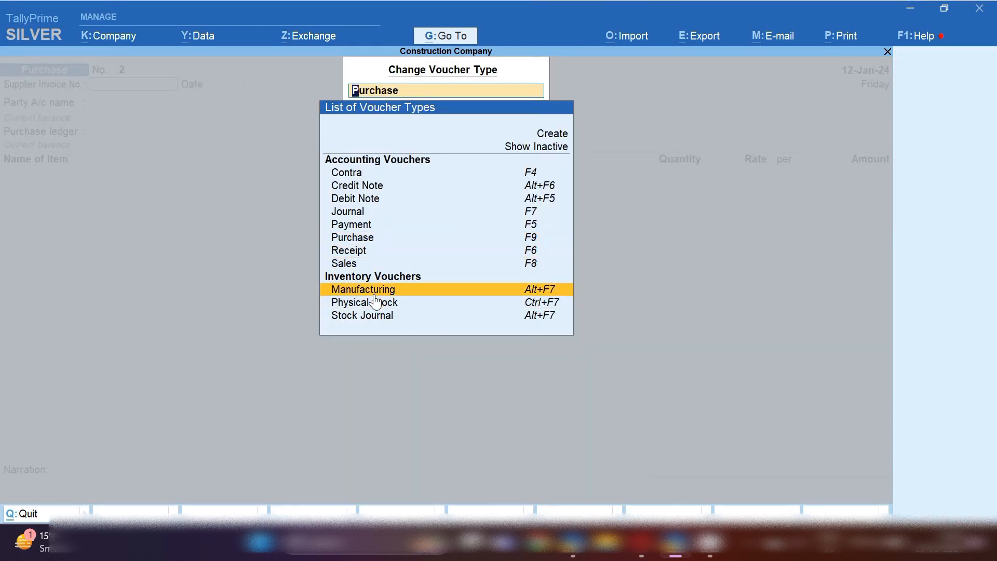
key("Return")
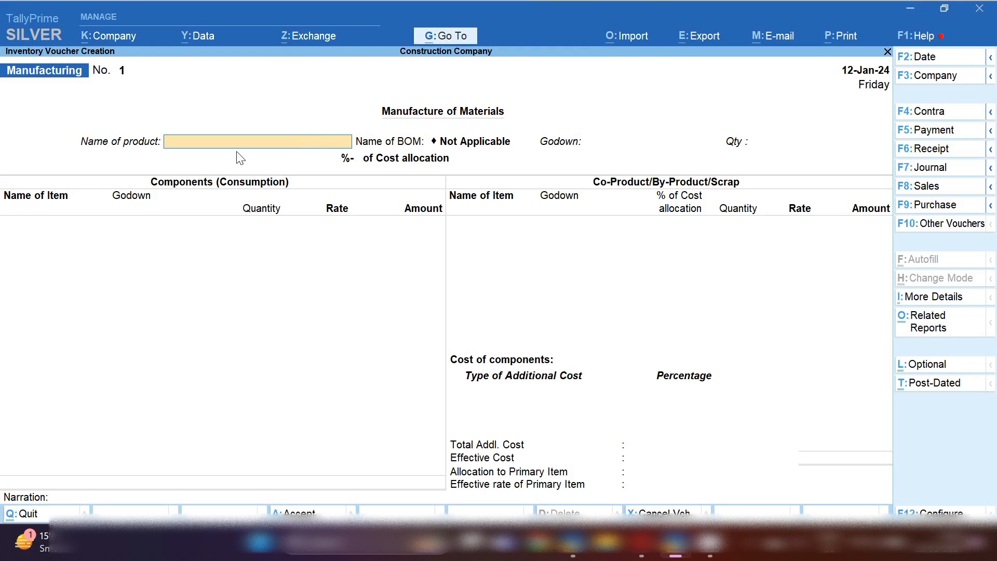
Choose Flate (Aditya Birla) as the product to manufacture with the Aditya Birla BOM, leaving the item description blank.
type("A")
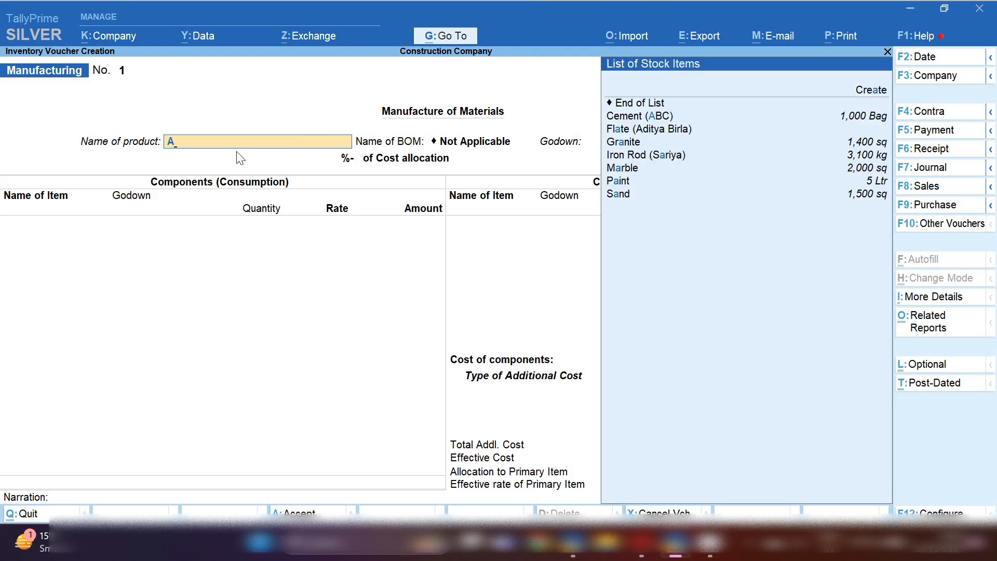
key("Down")
key("Down")
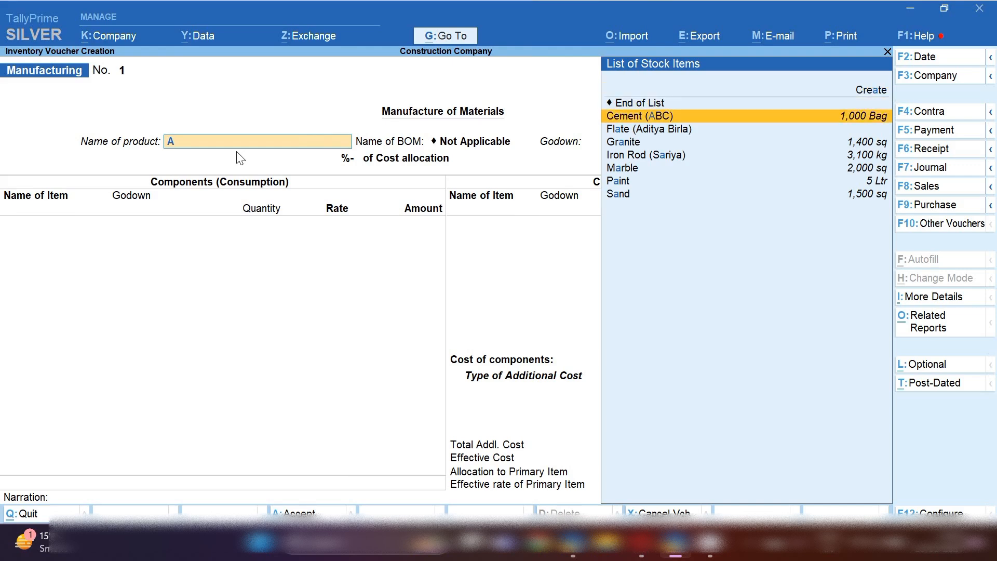
key("BackSpace")
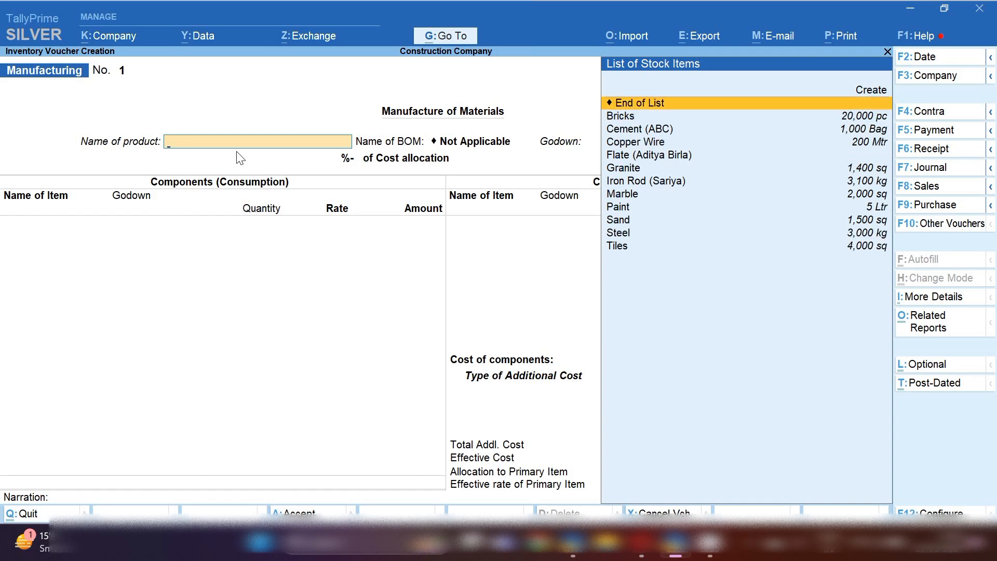
key("Down")
key("Down")
key("Down")
key("Down")
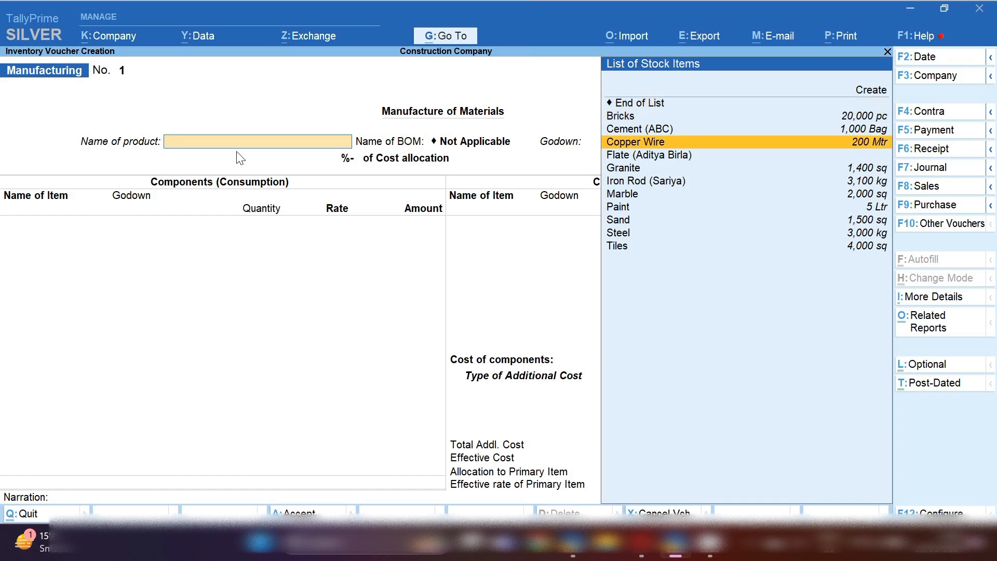
key("Return")
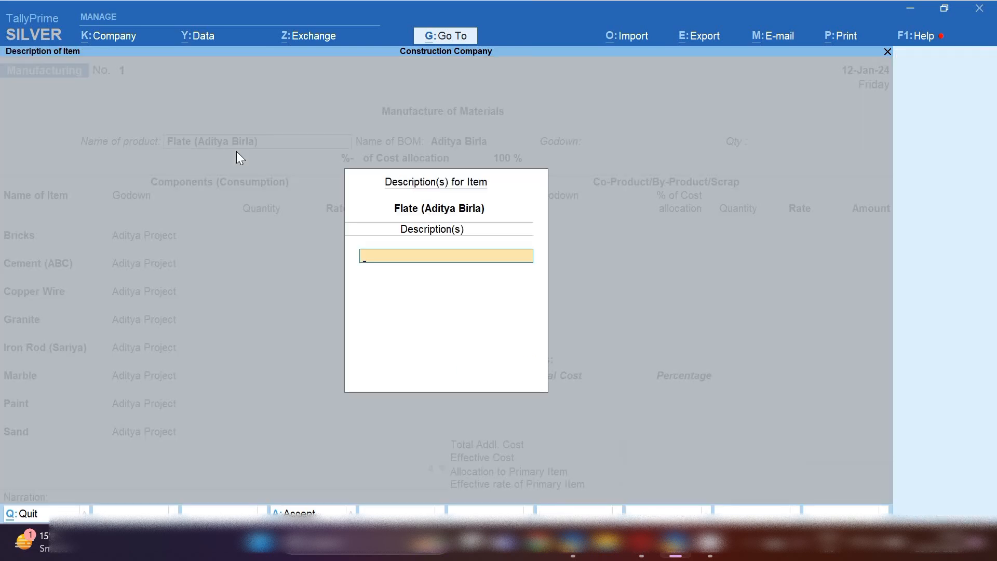
key("Return")
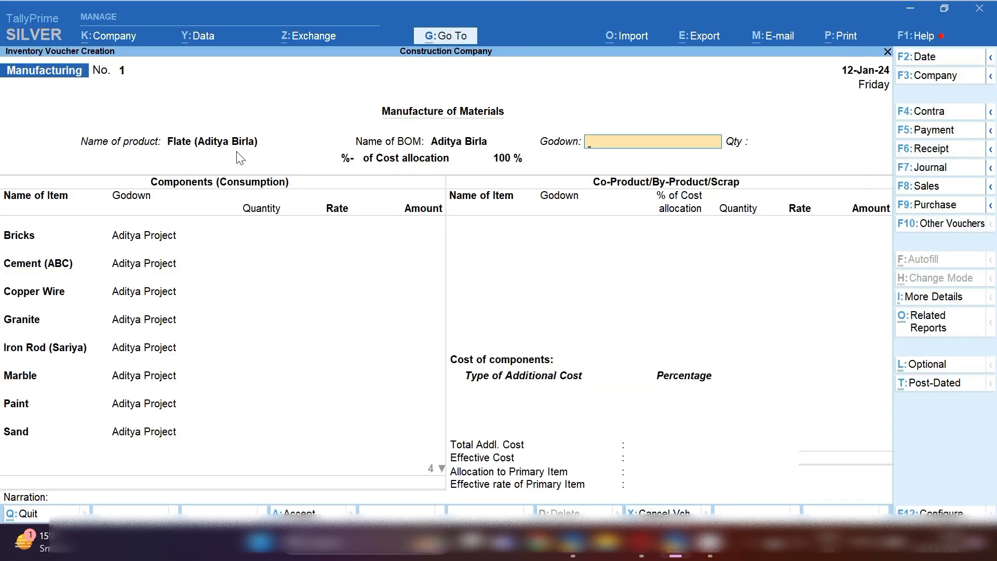
Set the product's godown to Aditya Project and the quantity to 1 No.
type("A")
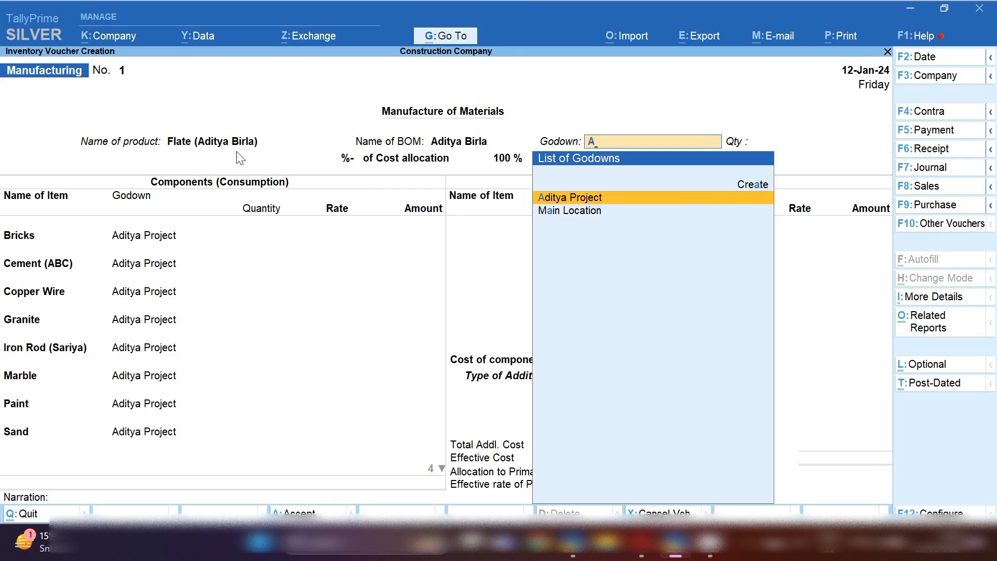
key("Return")
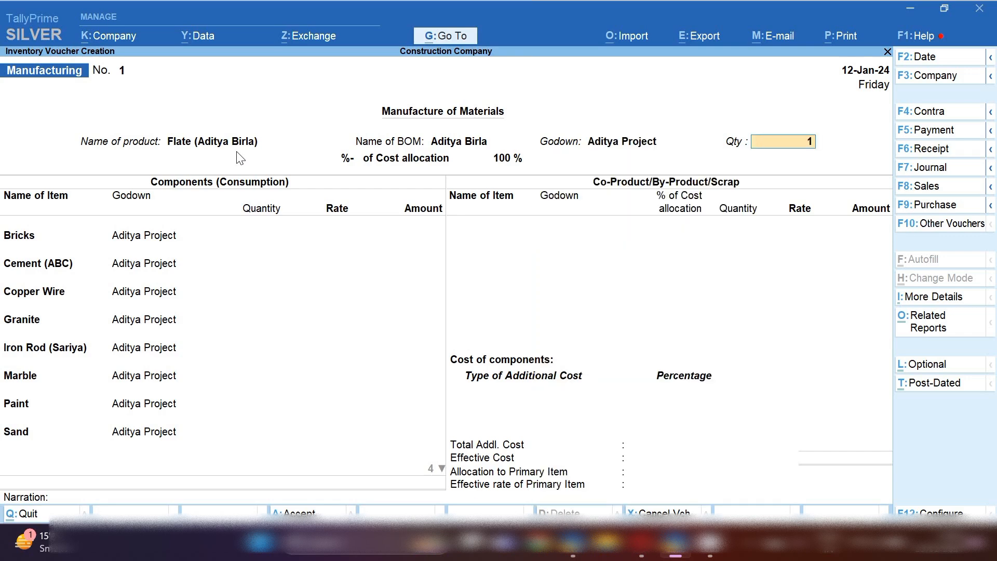
key("Return")
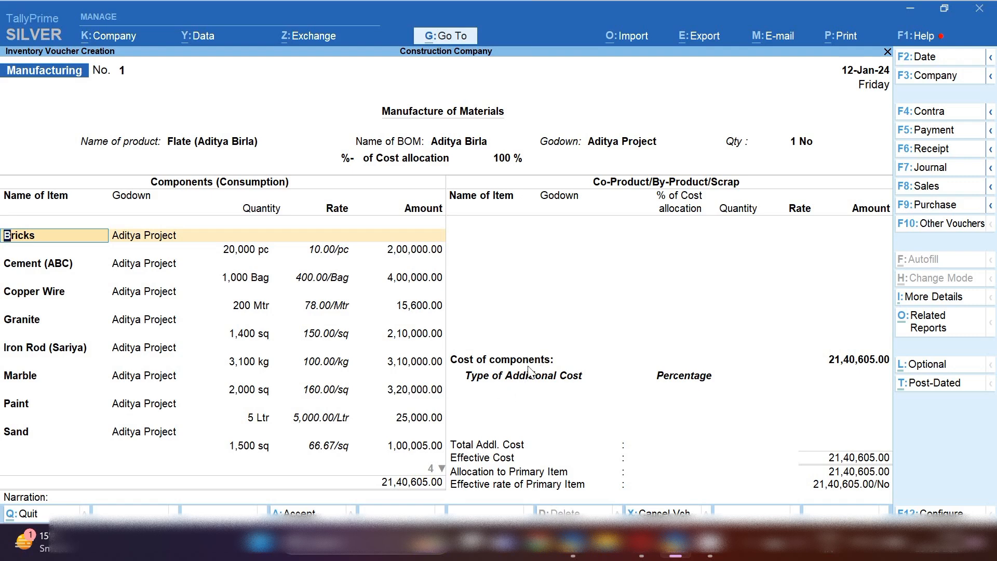
Start a new additional-cost ledger named Labaur Charges from the manufacturing voucher and place it under Indirect Expenses.
left_click(534, 387)
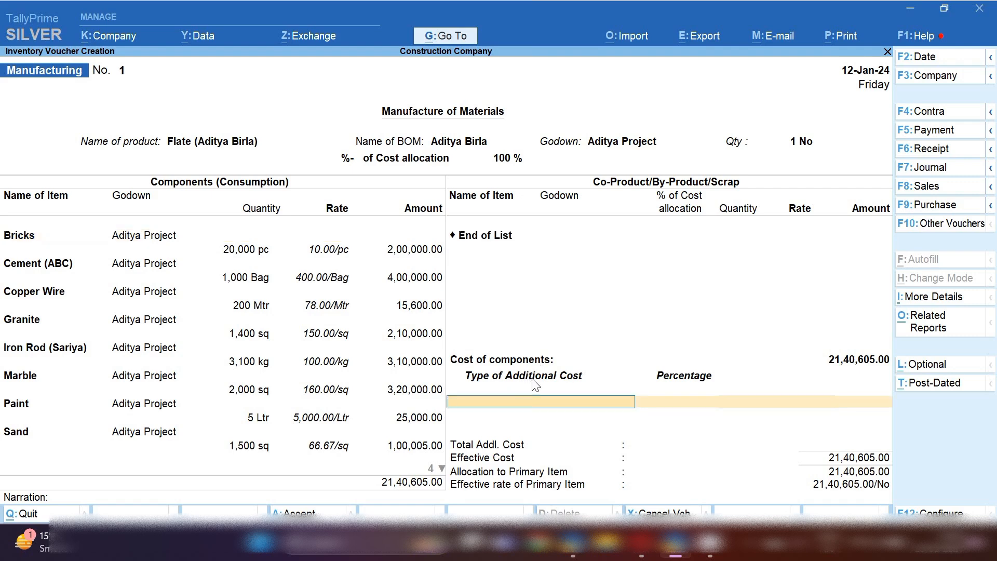
key("alt+c")
type("Labor")
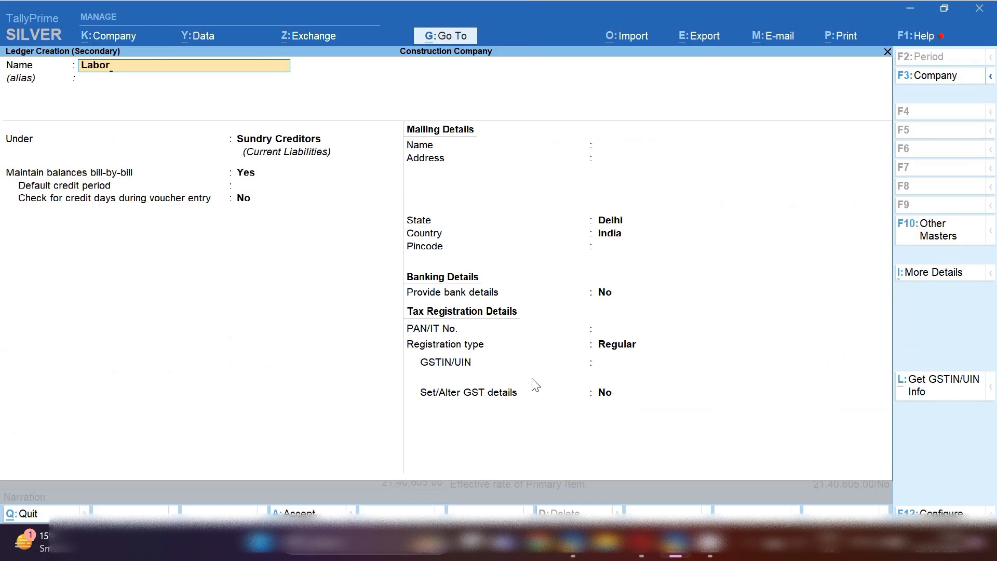
key("BackSpace")
type("aur Charges")
key("Return")
type("Indirect Expe")
key("Return")
Keep the Labaur Charges ledger type as Not Applicable and set GST to Not Applicable.
key("Return")
type("N")
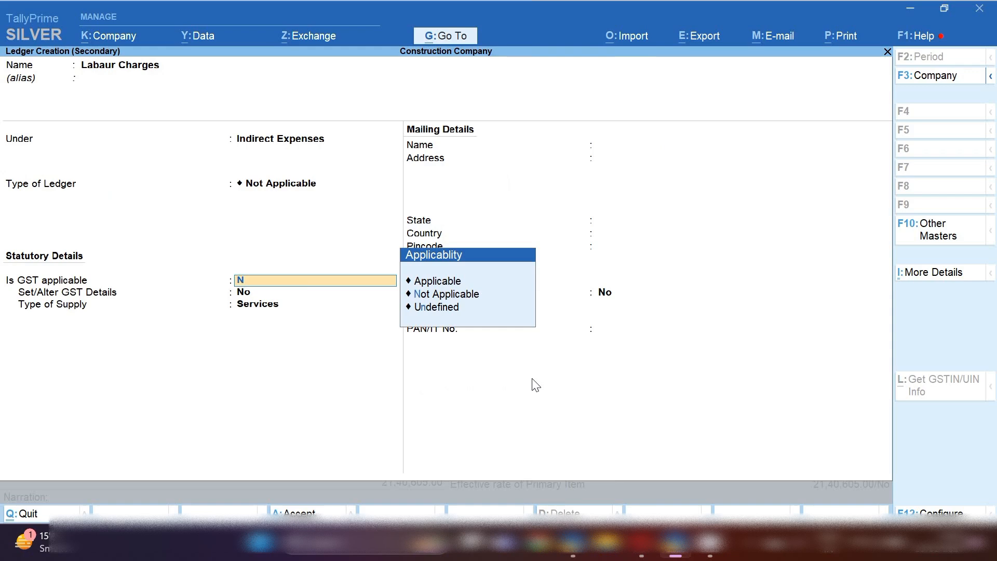
key("Down")
key("Up")
key("Return")
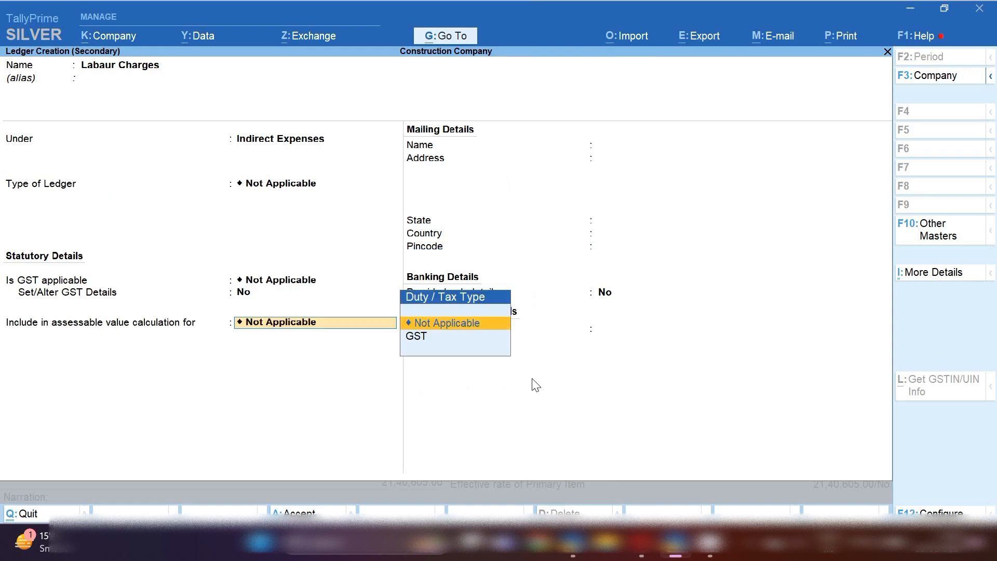
Save the Labaur Charges ledger and set its additional-cost percentage to 5 % in the manufacturing voucher.
key("ctrl+a")
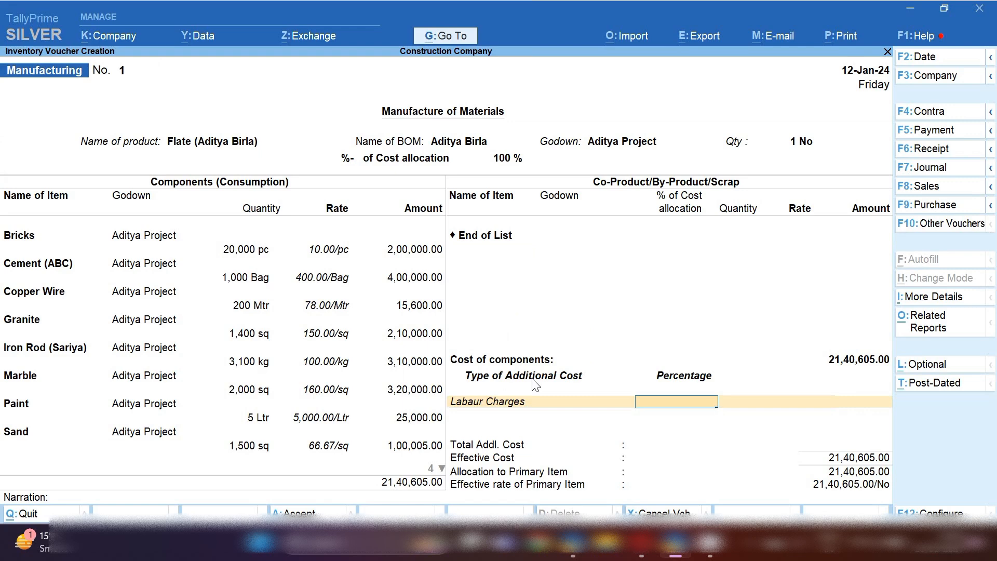
type("5")
key("Return")
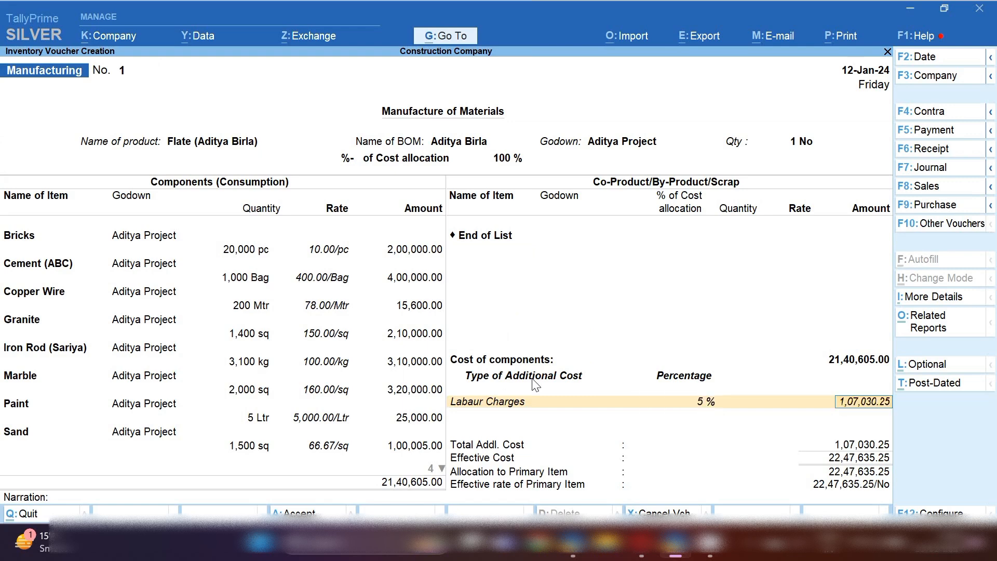
Clear the Labaur Charges percentage, enter a fixed amount of 5,00,000 instead, and save the manufacturing voucher.
key("BackSpace")
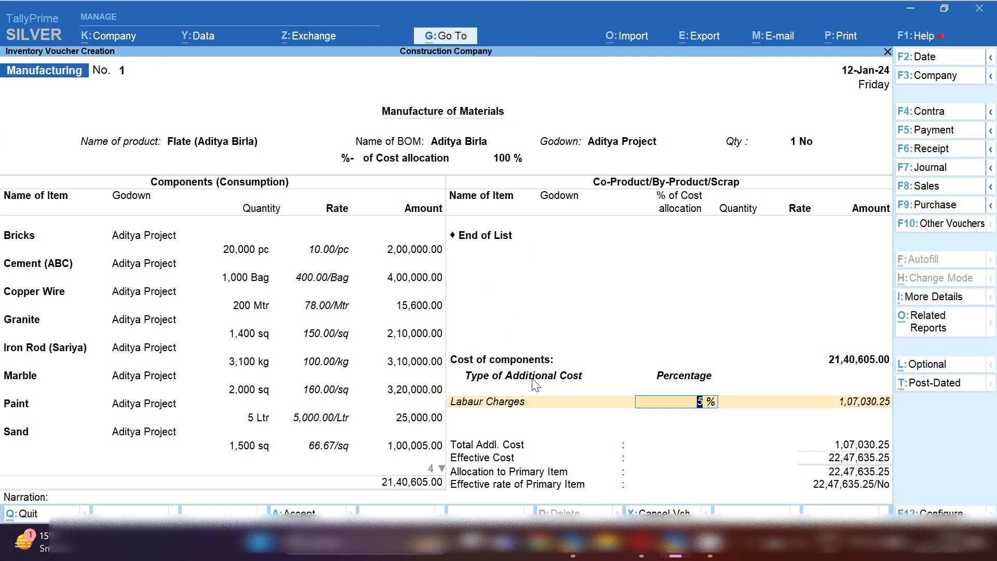
key("BackSpace")
key("Return")
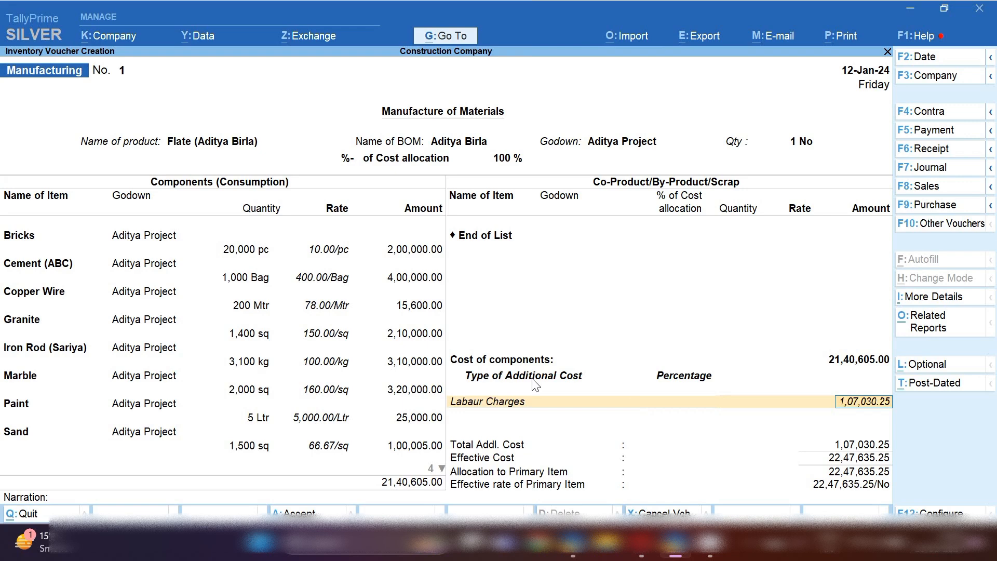
type("500000")
key("Return")
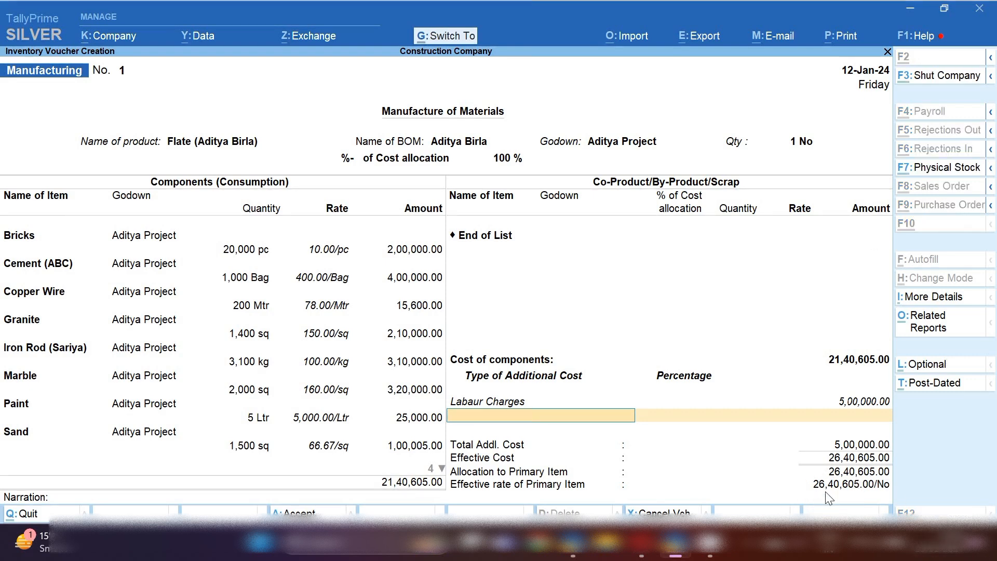
key("ctrl+a")
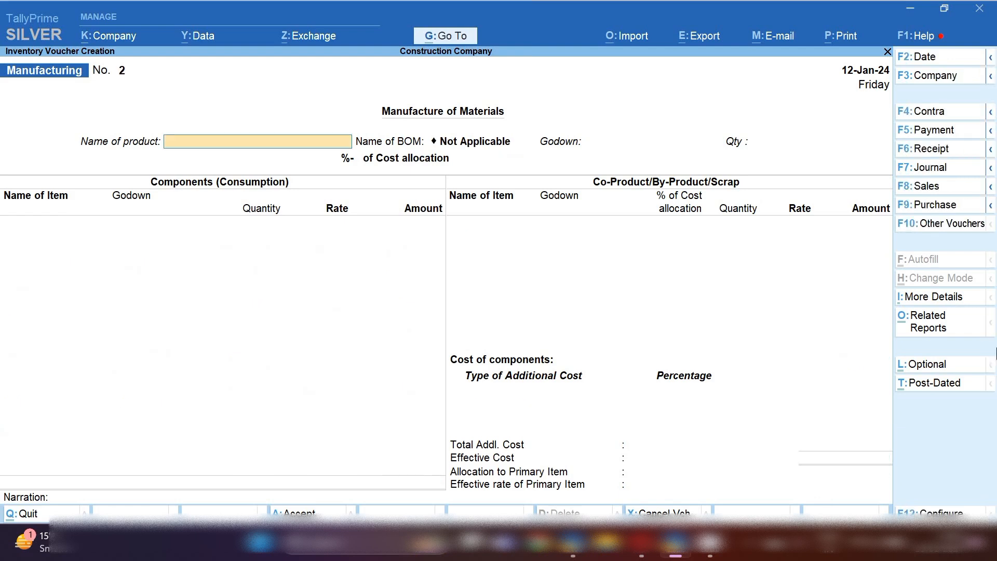
Start a sales voucher for the party Shiv Construction Co. with Sales Account as the sales ledger.
left_click(960, 187)
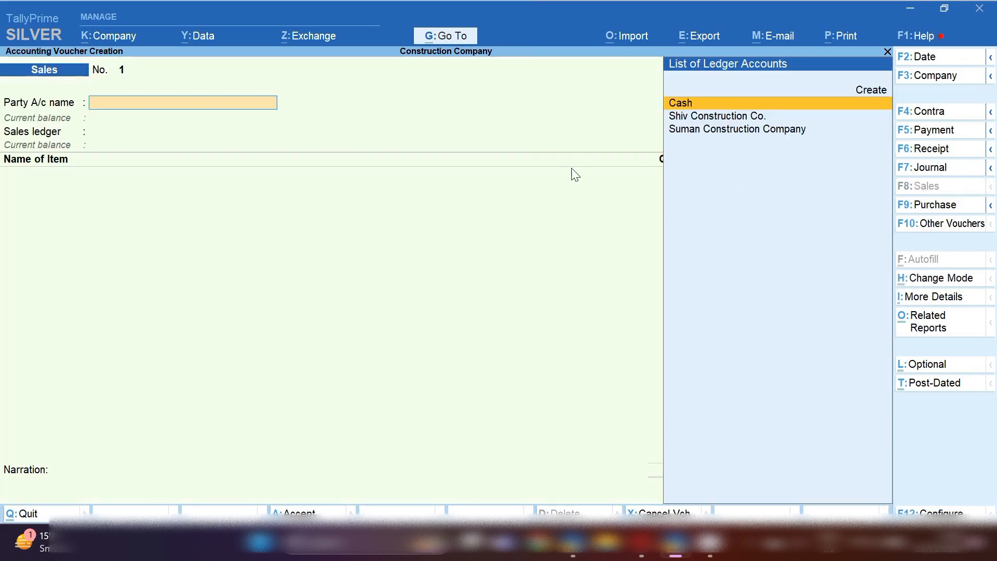
key("Down")
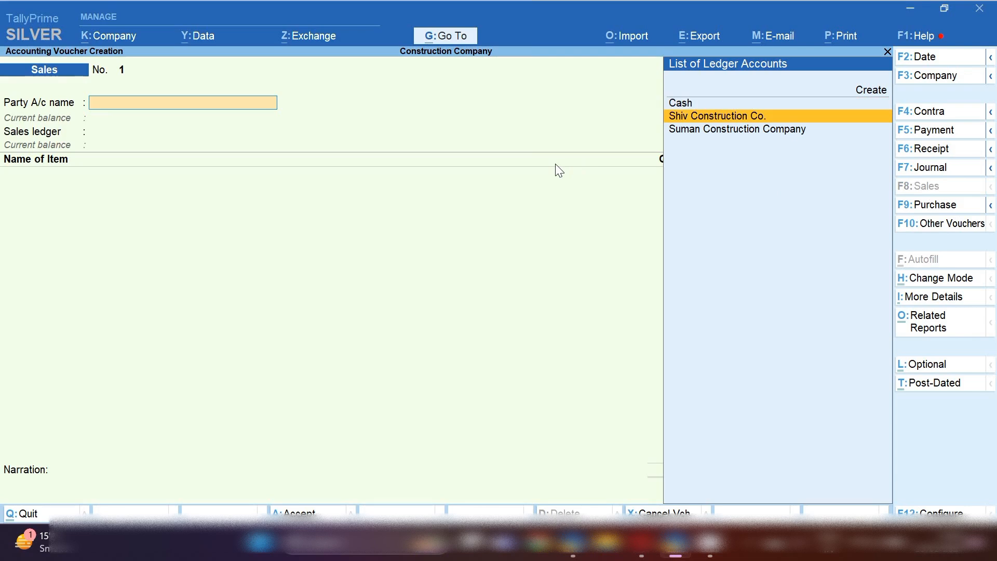
key("Return")
key("Return")
key("Return")
key("Return")
key("Return")
key("Return")
key("Return")
key("Return")
key("Return")
key("Return")
key("Return")
key("Return")
key("Return")
key("Return")
key("Return")
key("Return")
key("Return")
key("Return")
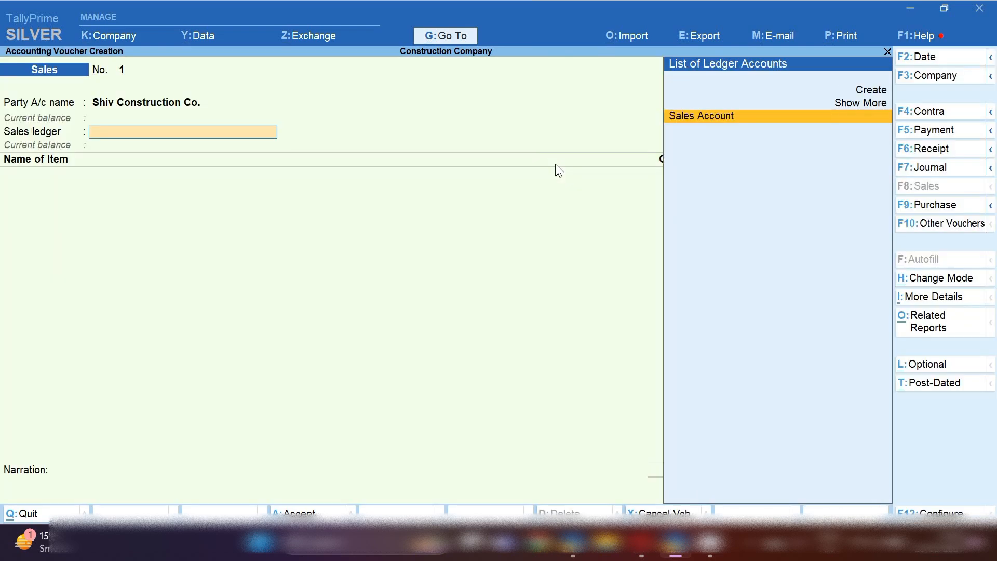
key("Return")
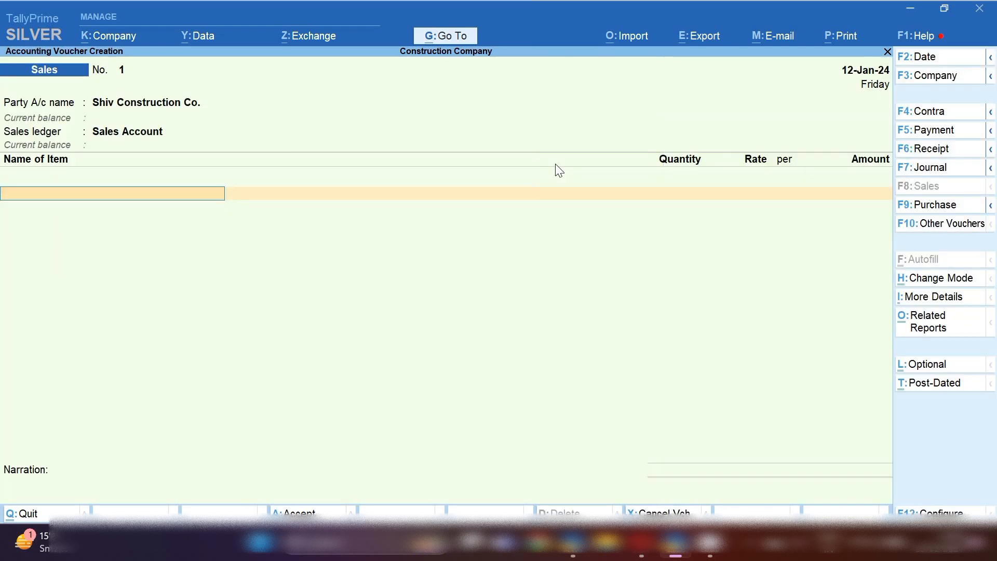
Add Flate (Aditya Birla) as the sold item without a description, allocating 1 No from the Aditya Project godown.
type("F")
key("Return")
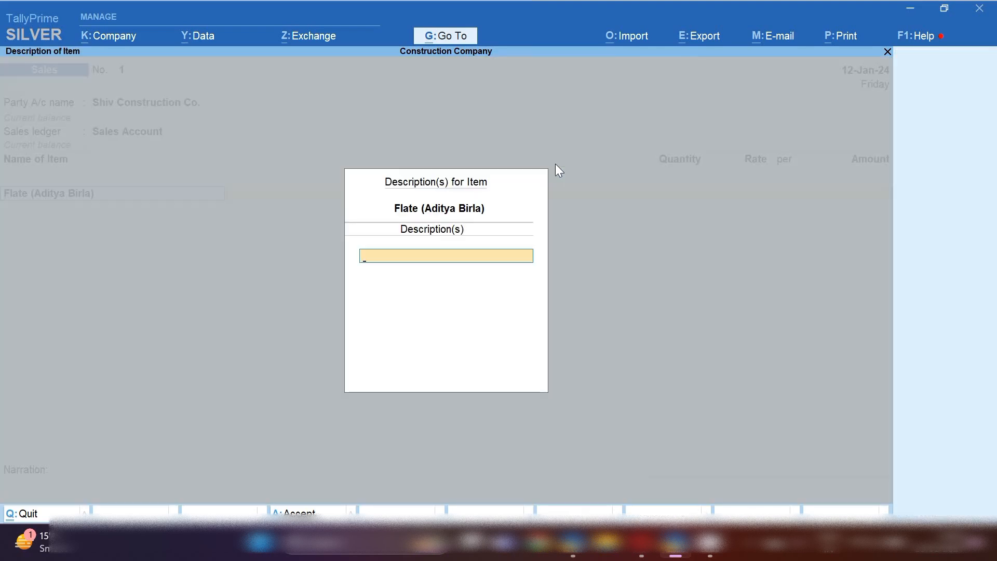
key("Return")
key("Return")
type("1")
key("Return")
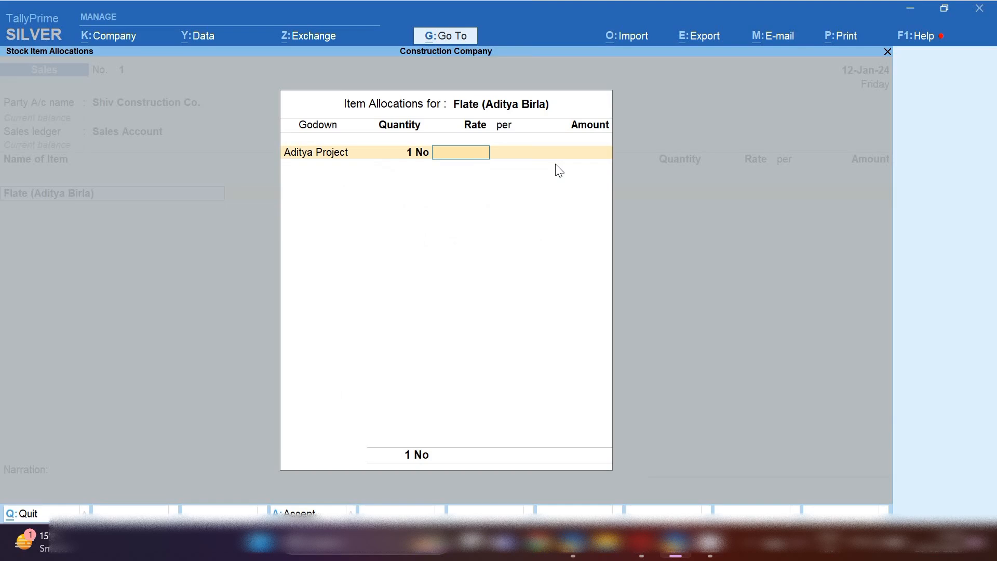
Set the flat's rate to 40,00,000 per No and save the sales voucher without sending details for e-Way Bill generation.
type("40,00,000")
key("Return")
key("Return")
key("Return")
key("Return")
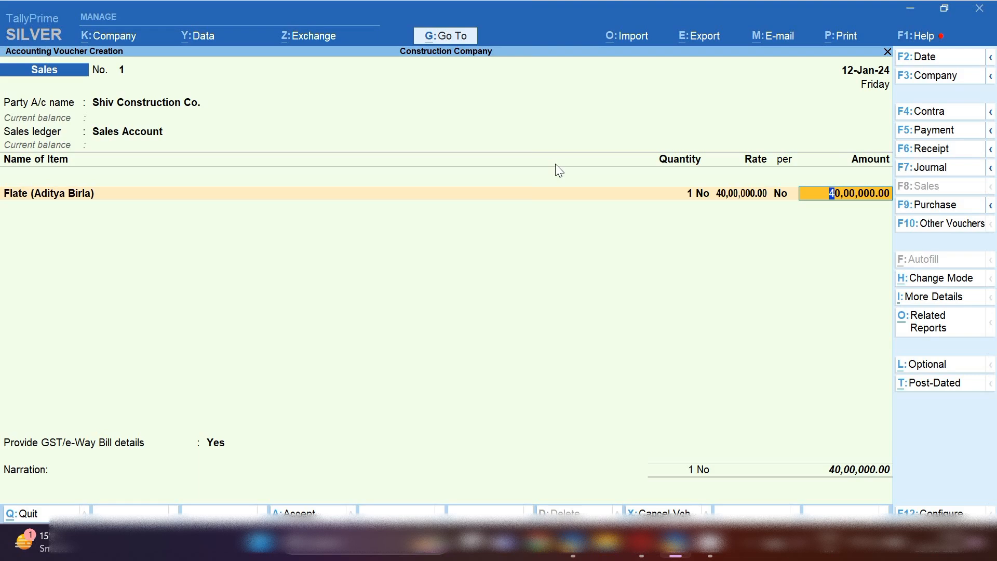
key("ctrl+a")
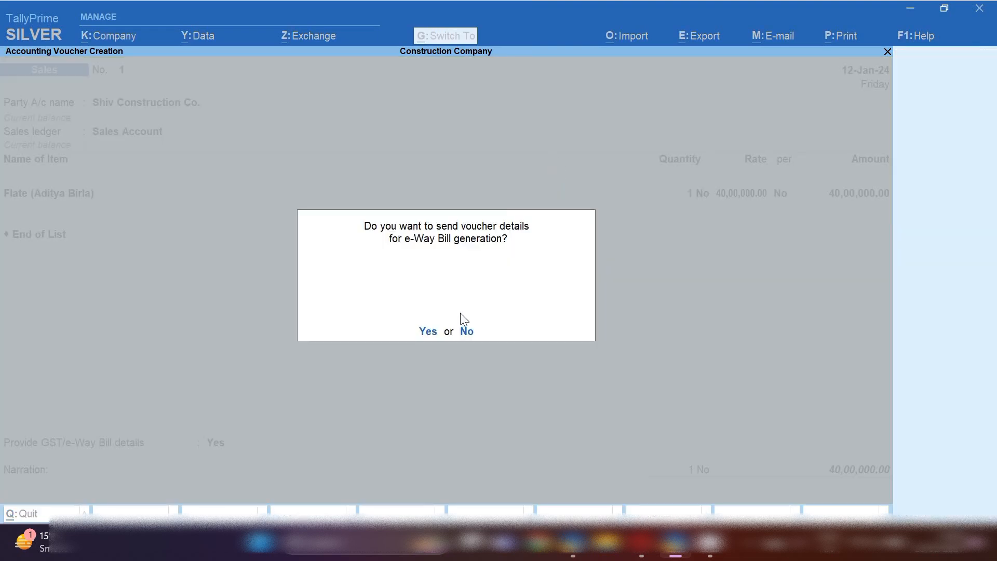
left_click(469, 333)
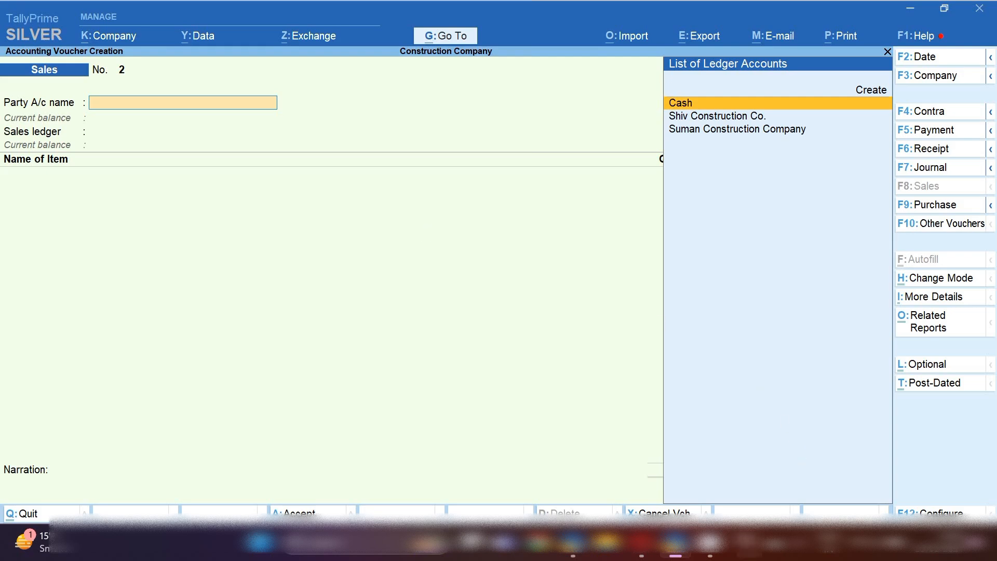
left_click(749, 554)
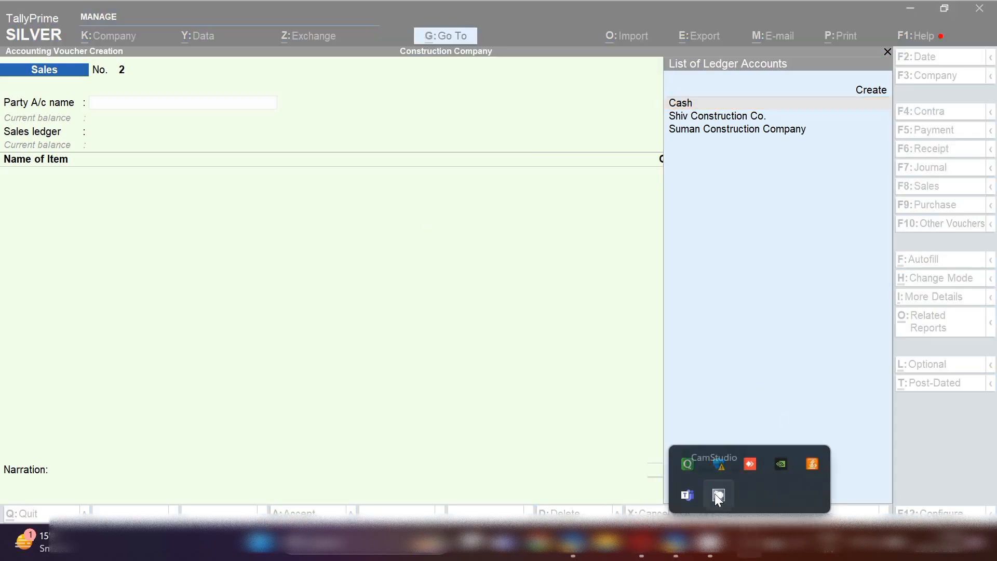